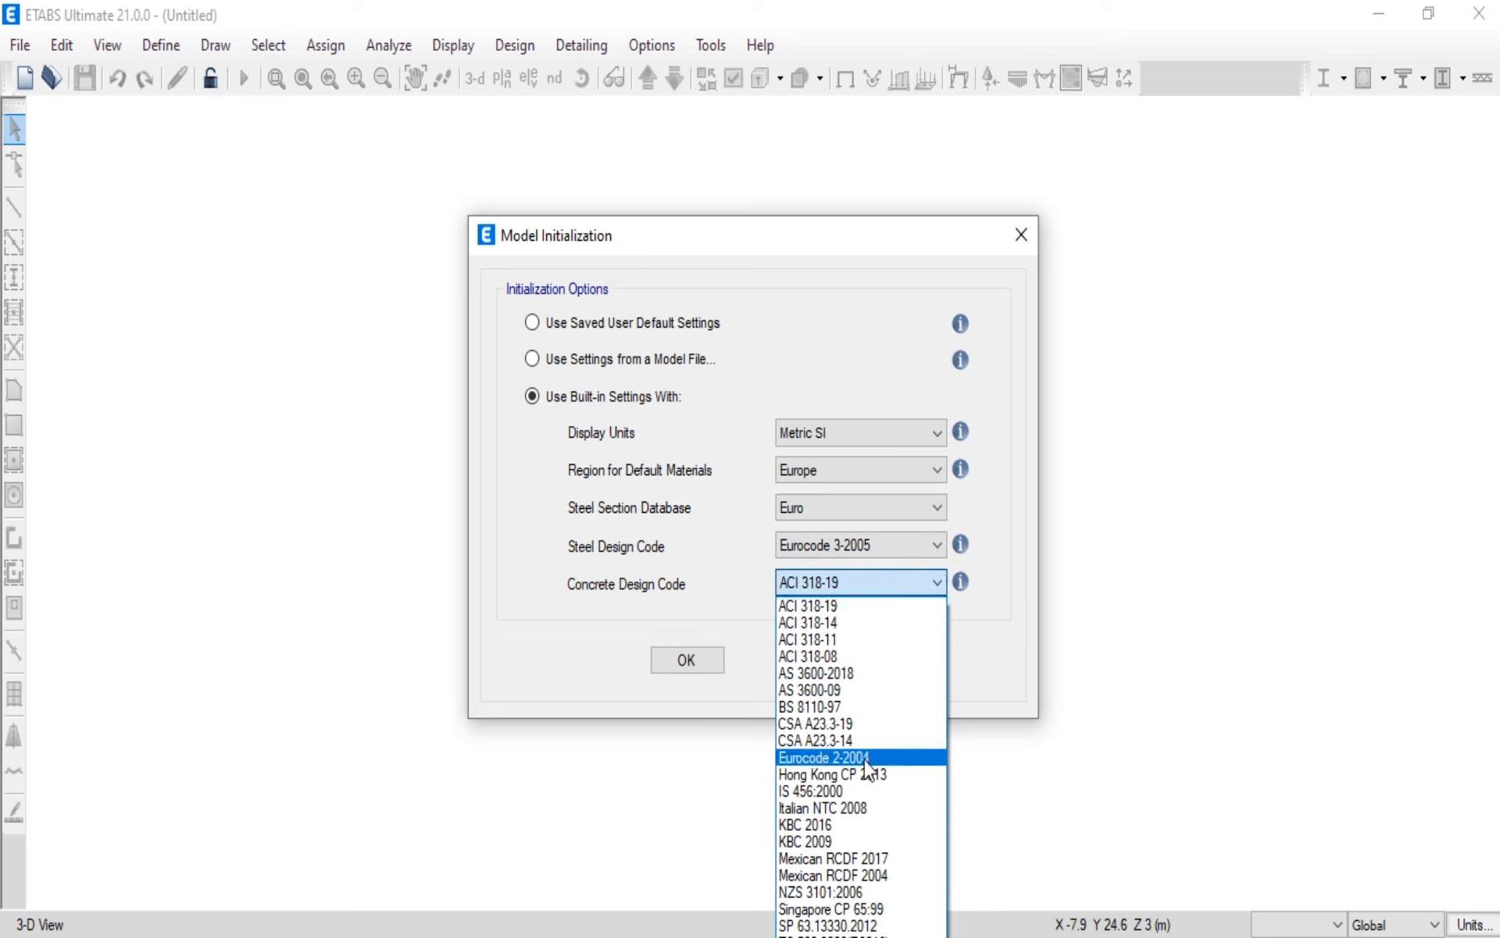
Step: Choose Eurocode 2-2004 as the concrete design code and accept the model initialization settings
left_click(844, 758)
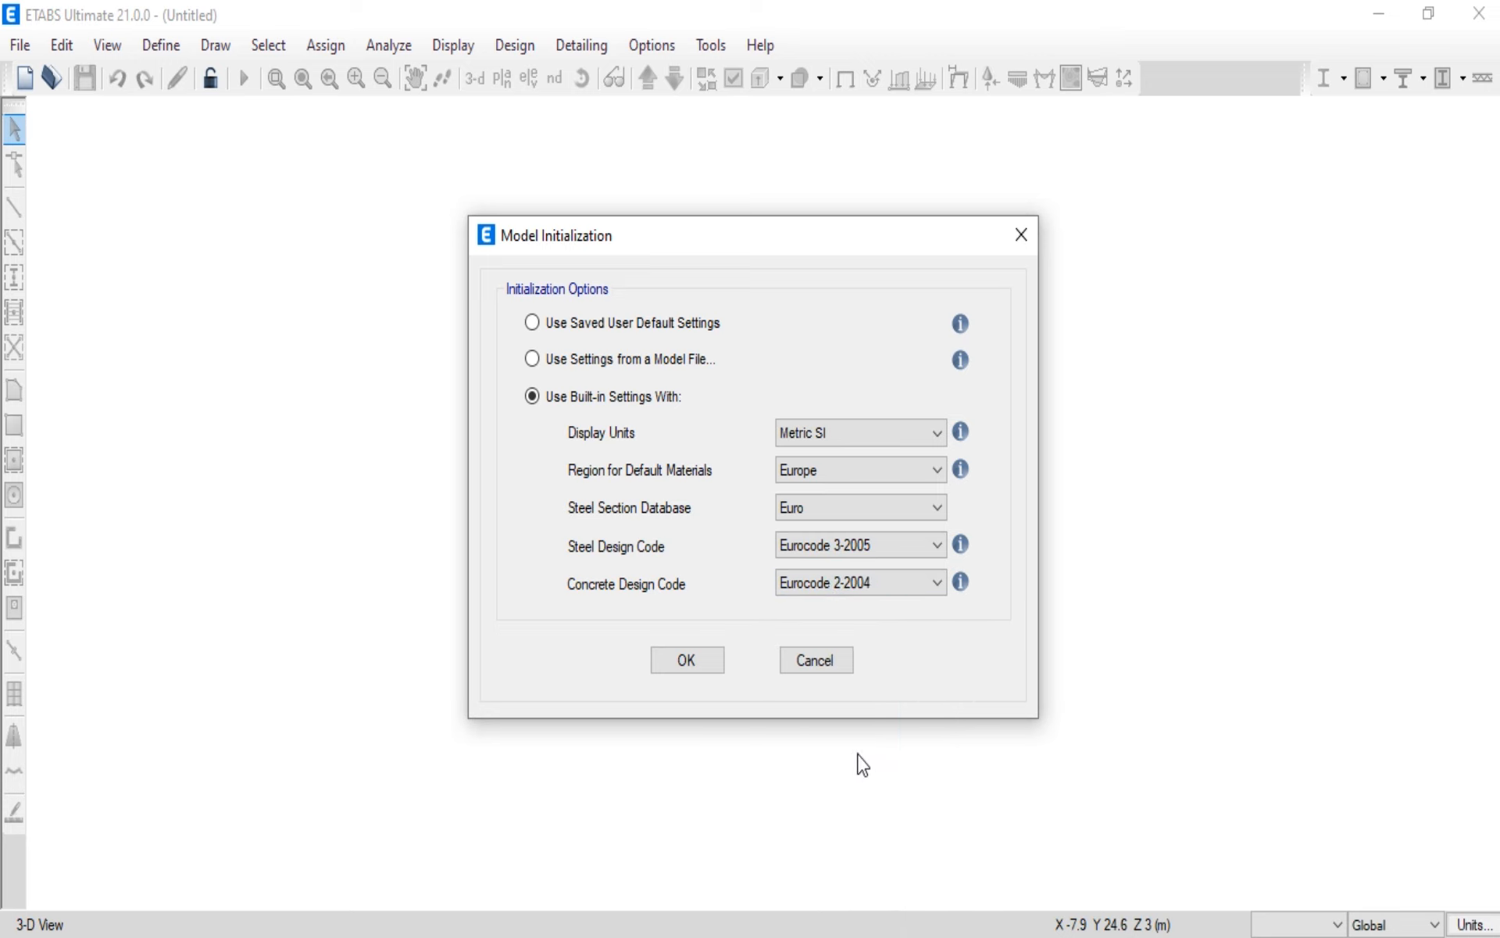
left_click(684, 659)
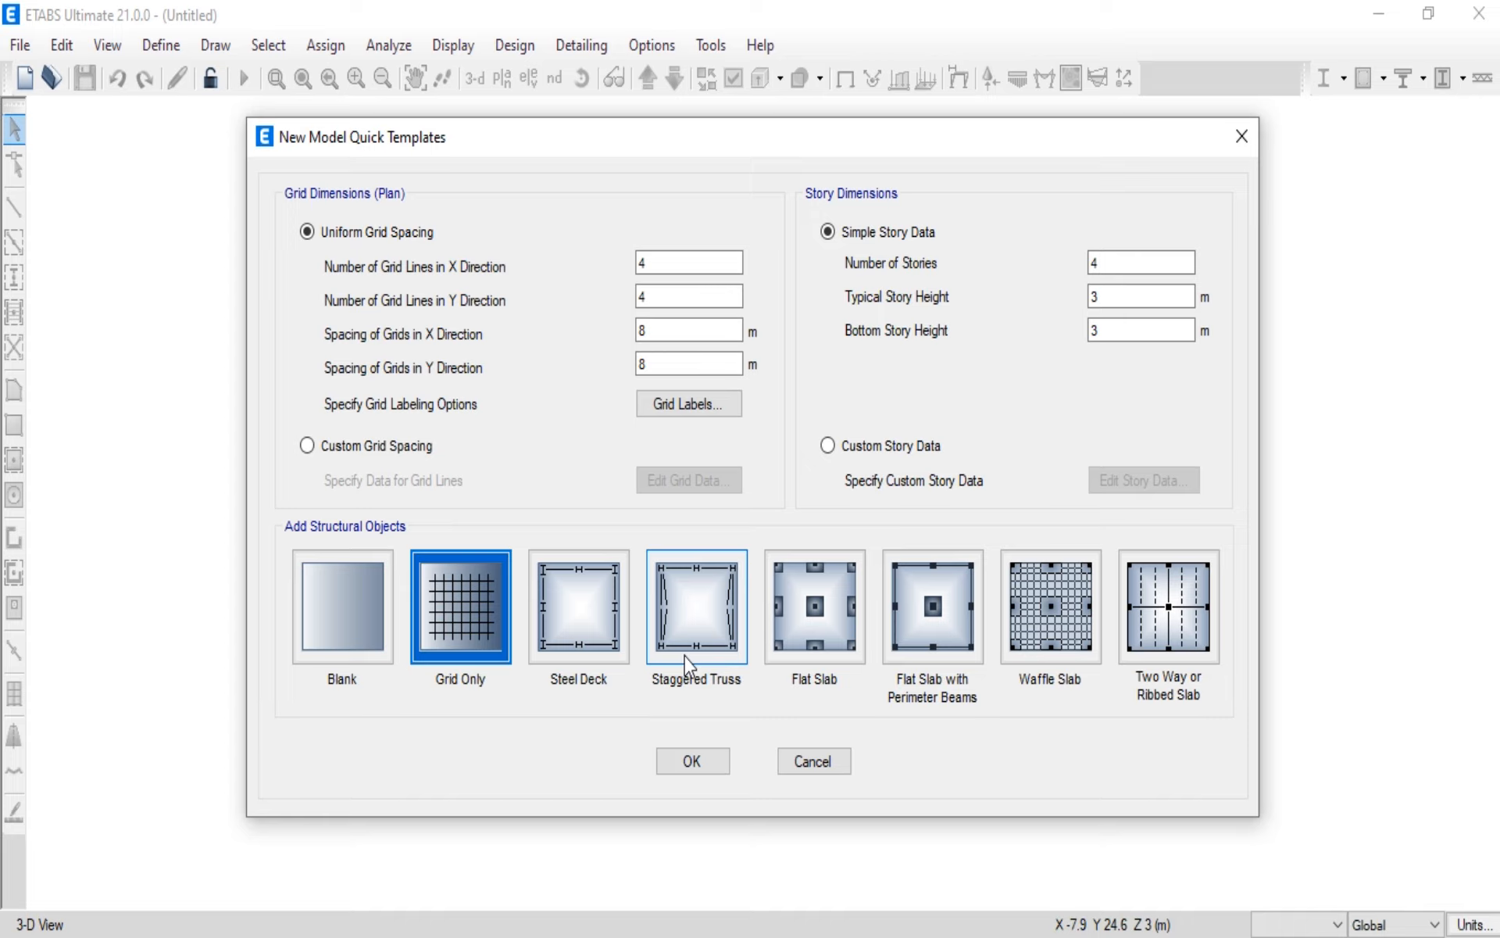
Step: Set the number of stories to 3 and the bottom story height to 4 m
left_click(1125, 262)
left_click_drag(1126, 262, 1074, 268)
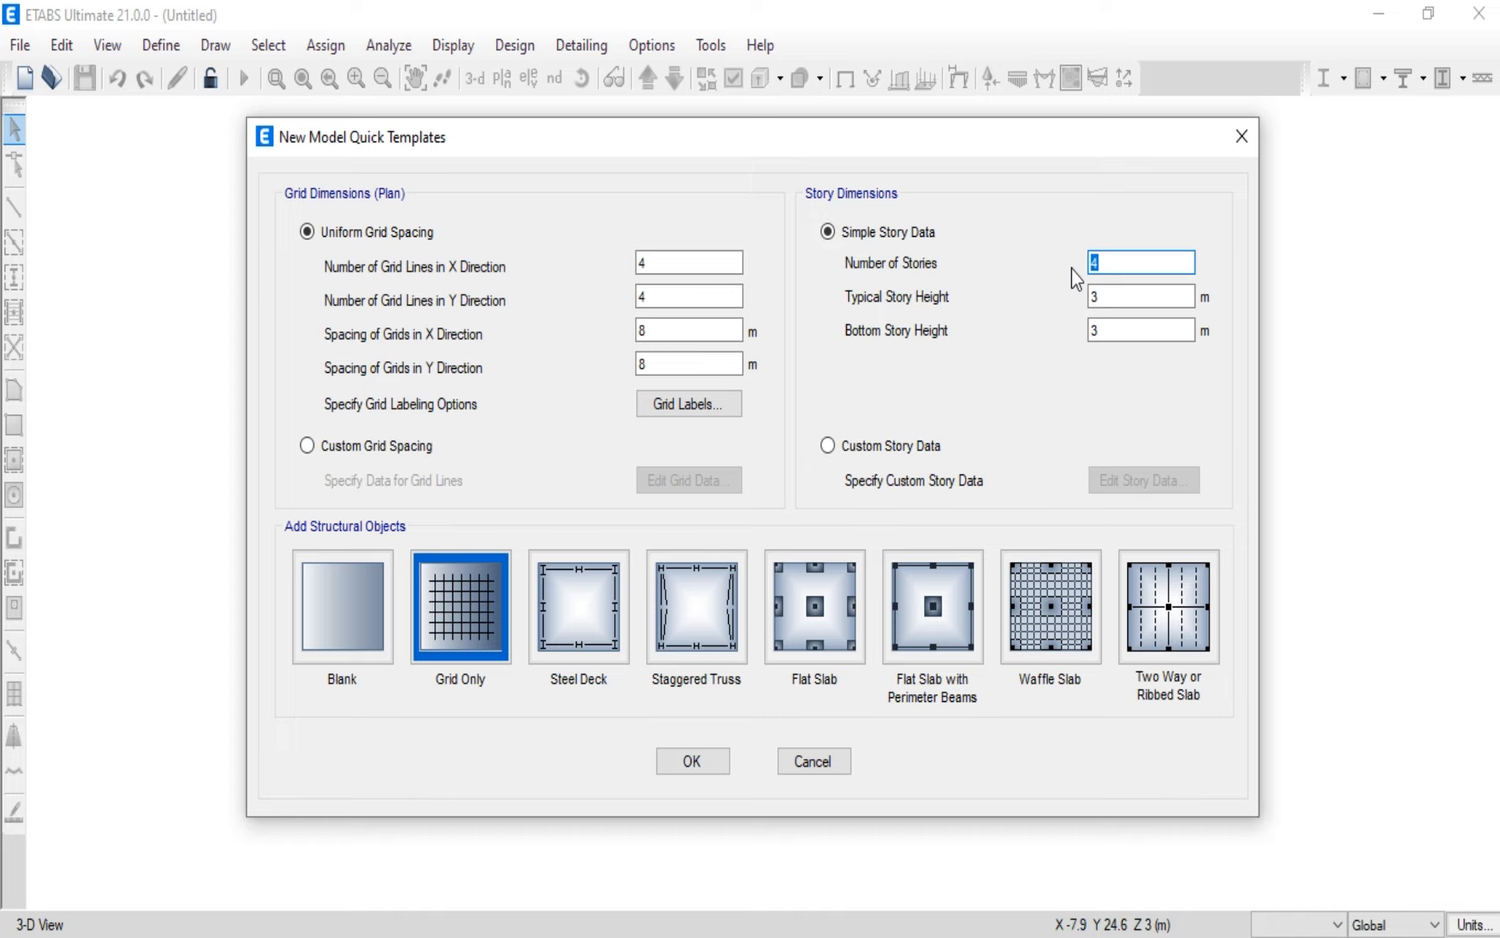
type("3")
left_click(1117, 332)
left_click_drag(1116, 332, 1063, 334)
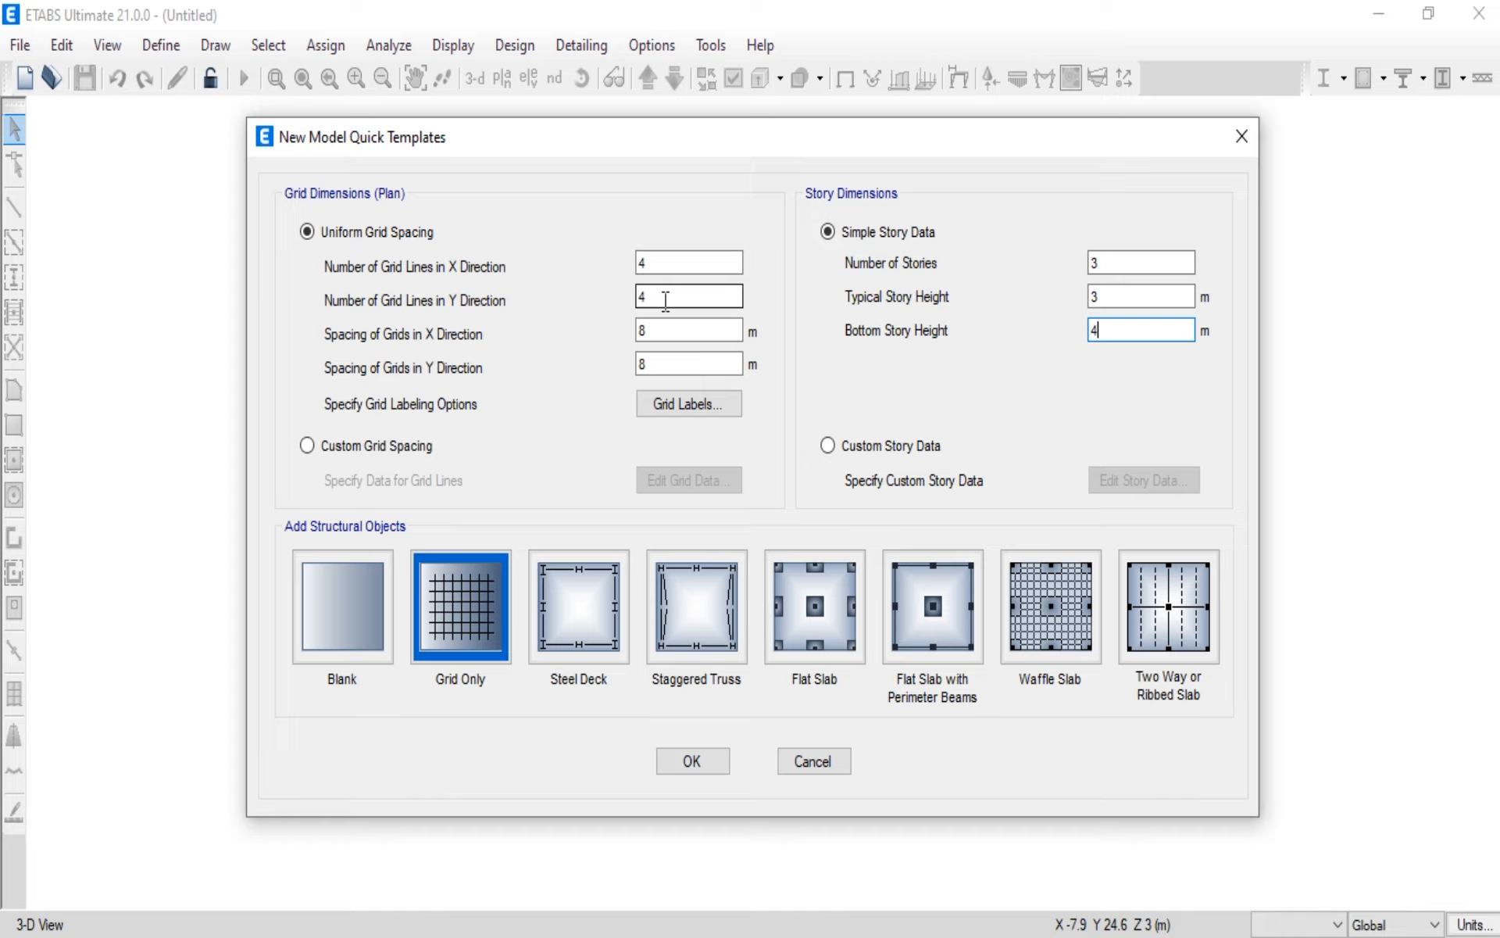
Step: Define 6 grid lines in both X and Y, spaced 3.5 m in X and 4 m in Y, and accept the default grid labels
left_click(653, 263)
type("6")
left_click(647, 296)
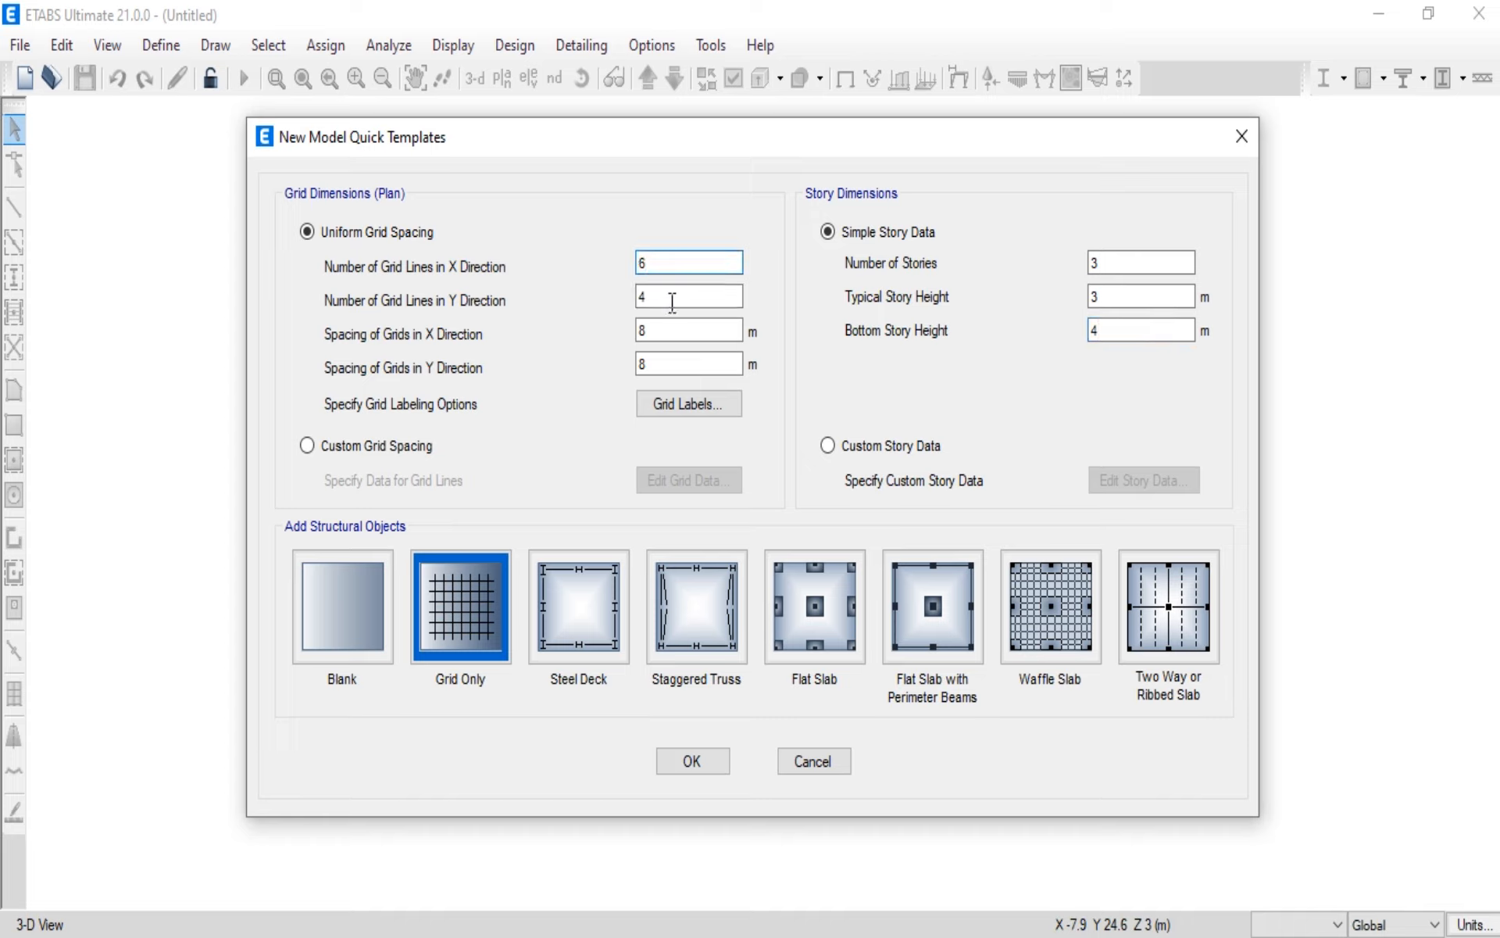
type("6")
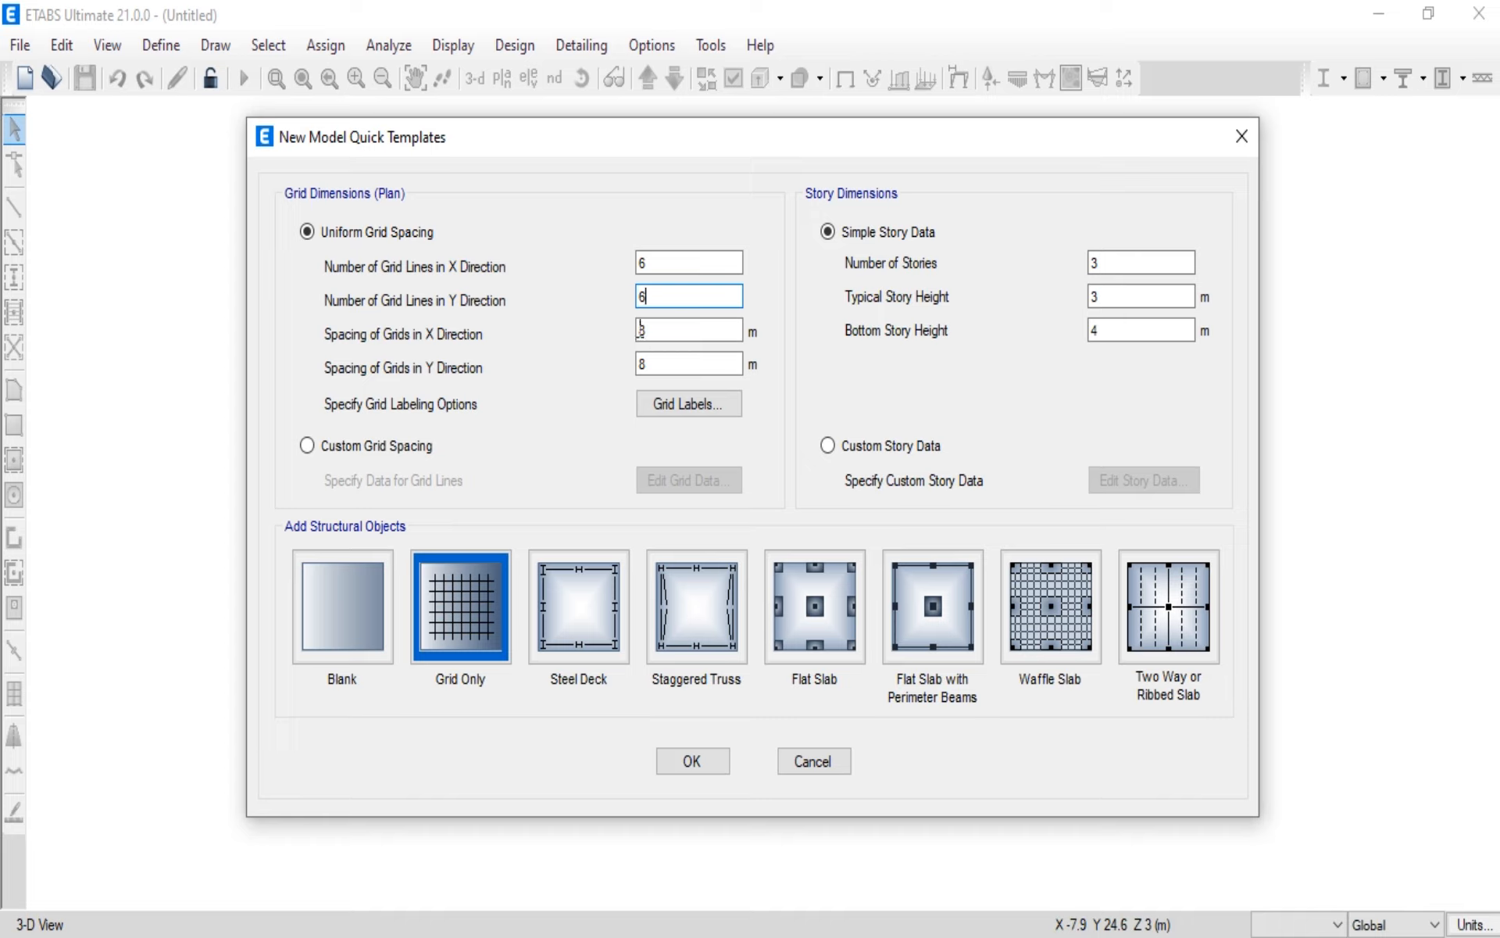
double_click(667, 329)
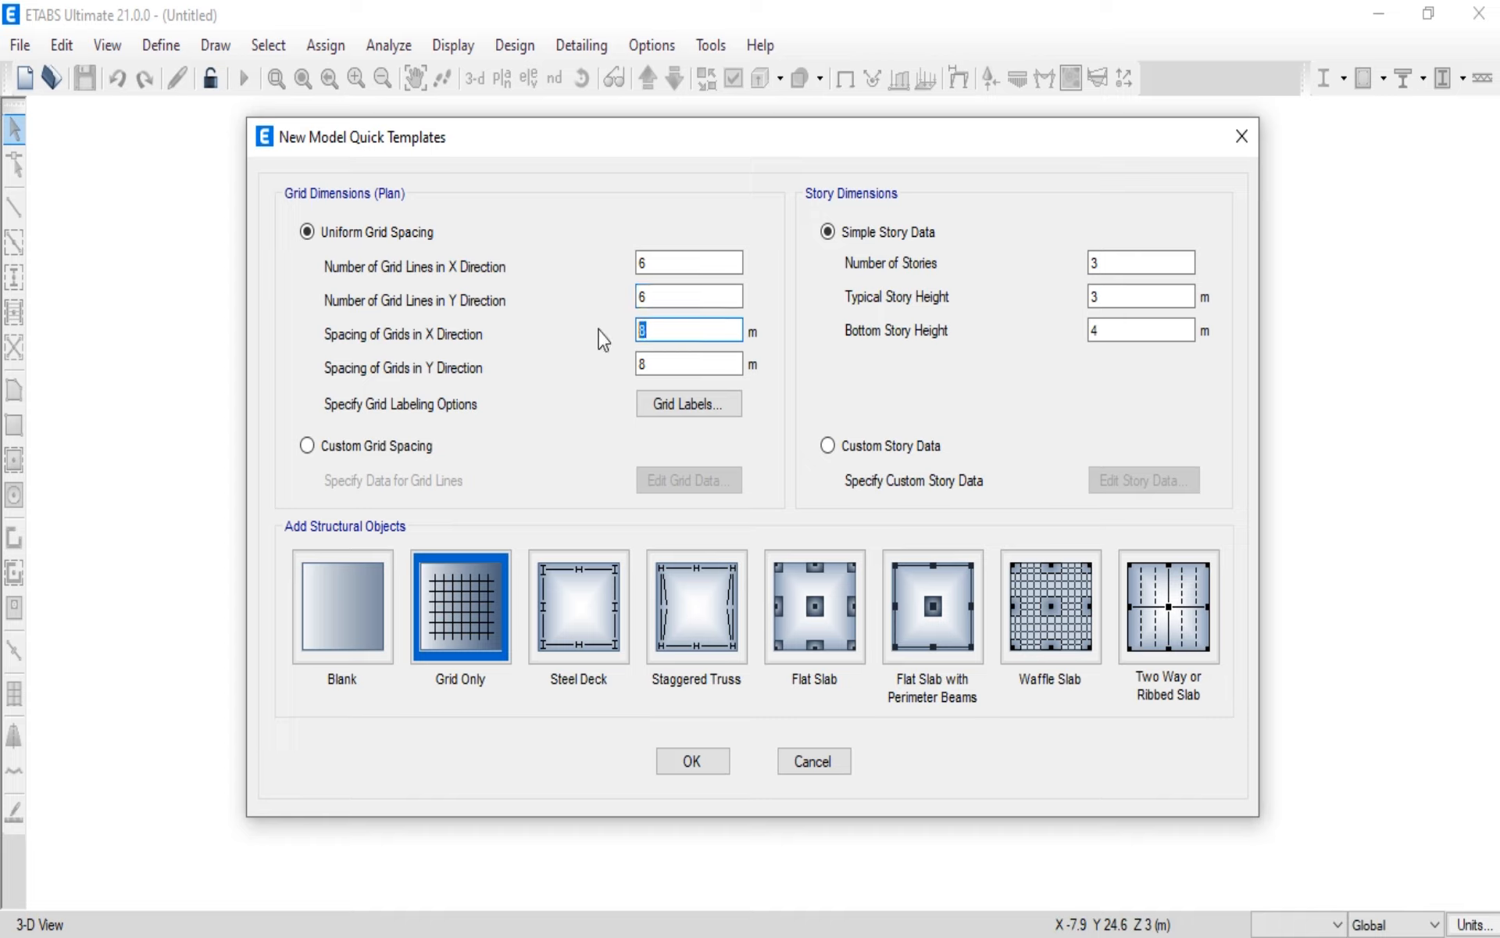
type("3.5")
left_click(669, 365)
left_click_drag(669, 365, 621, 373)
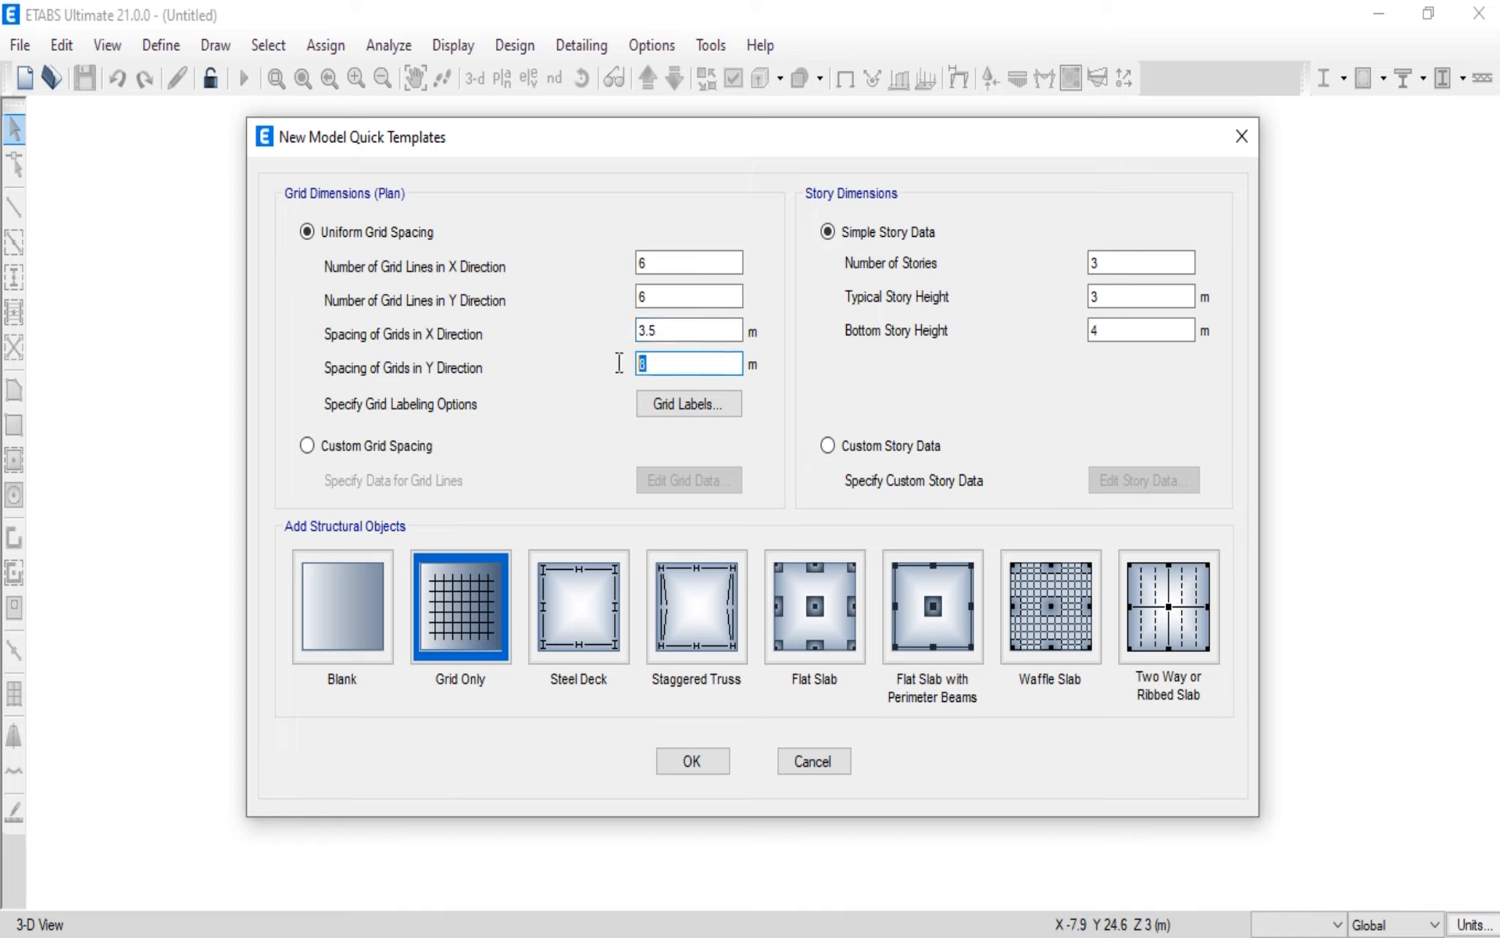
type("4")
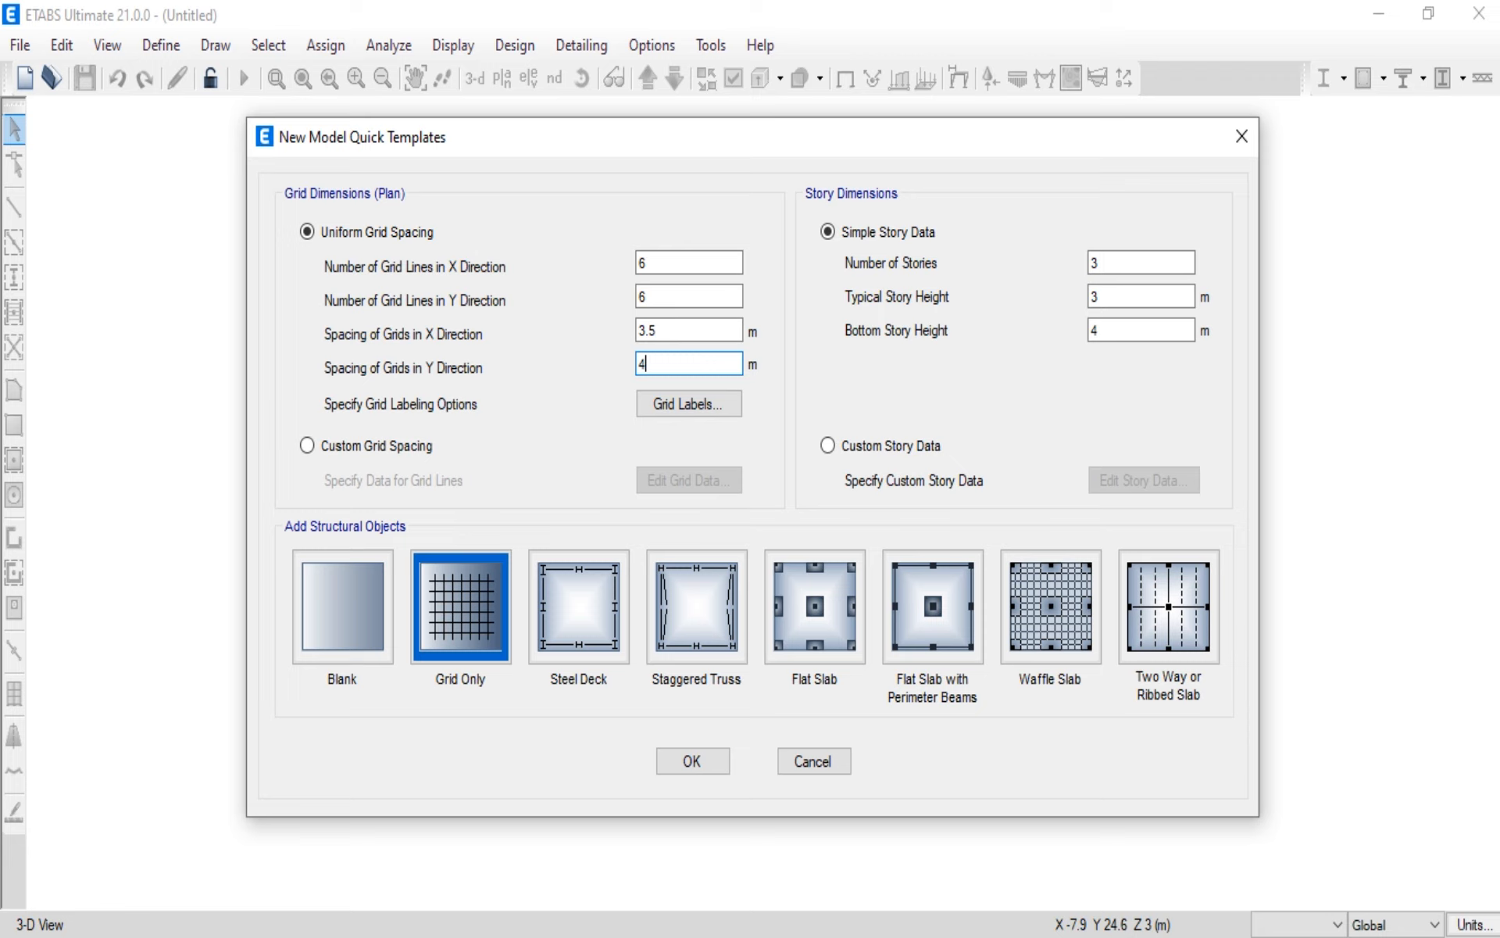
left_click(657, 405)
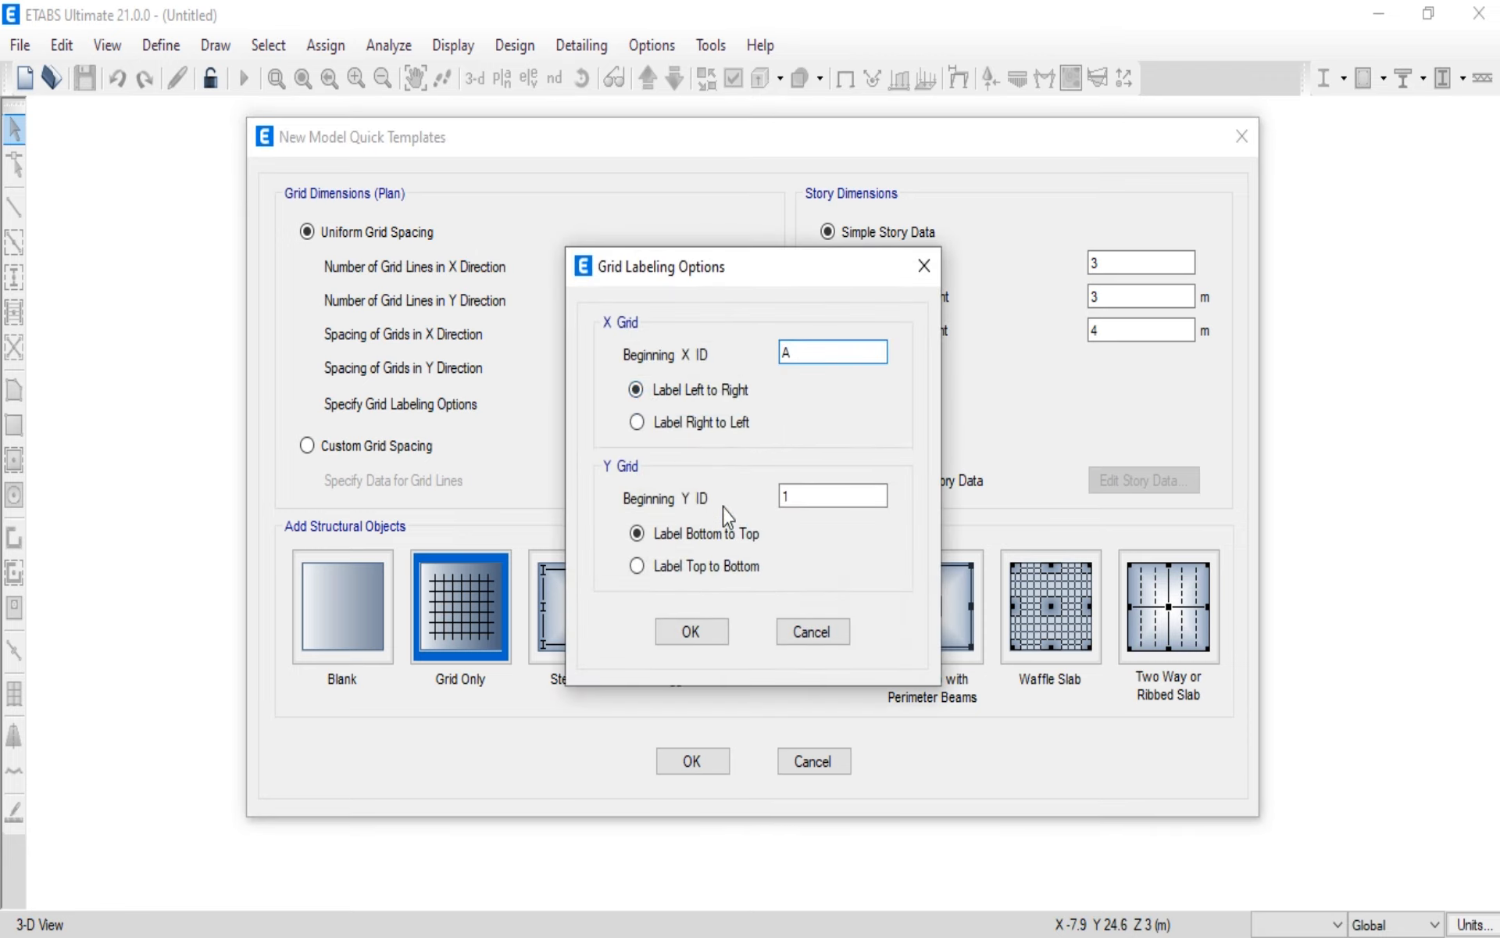
left_click(688, 633)
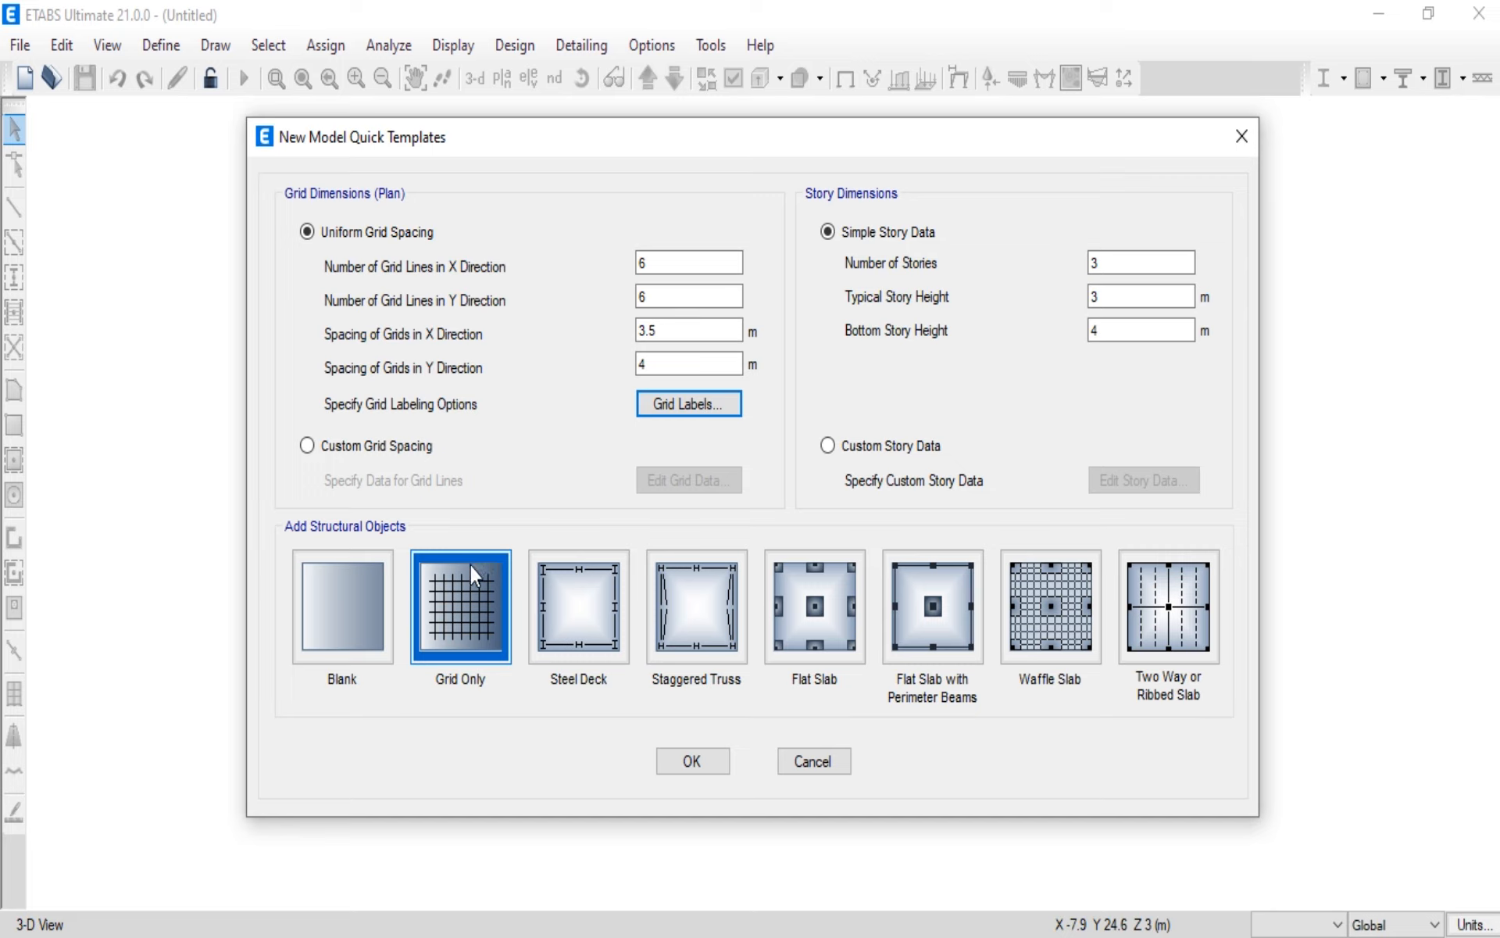
Step: Create the Grid Only model using custom grid spacing, accepting the listed grid line data
left_click(306, 447)
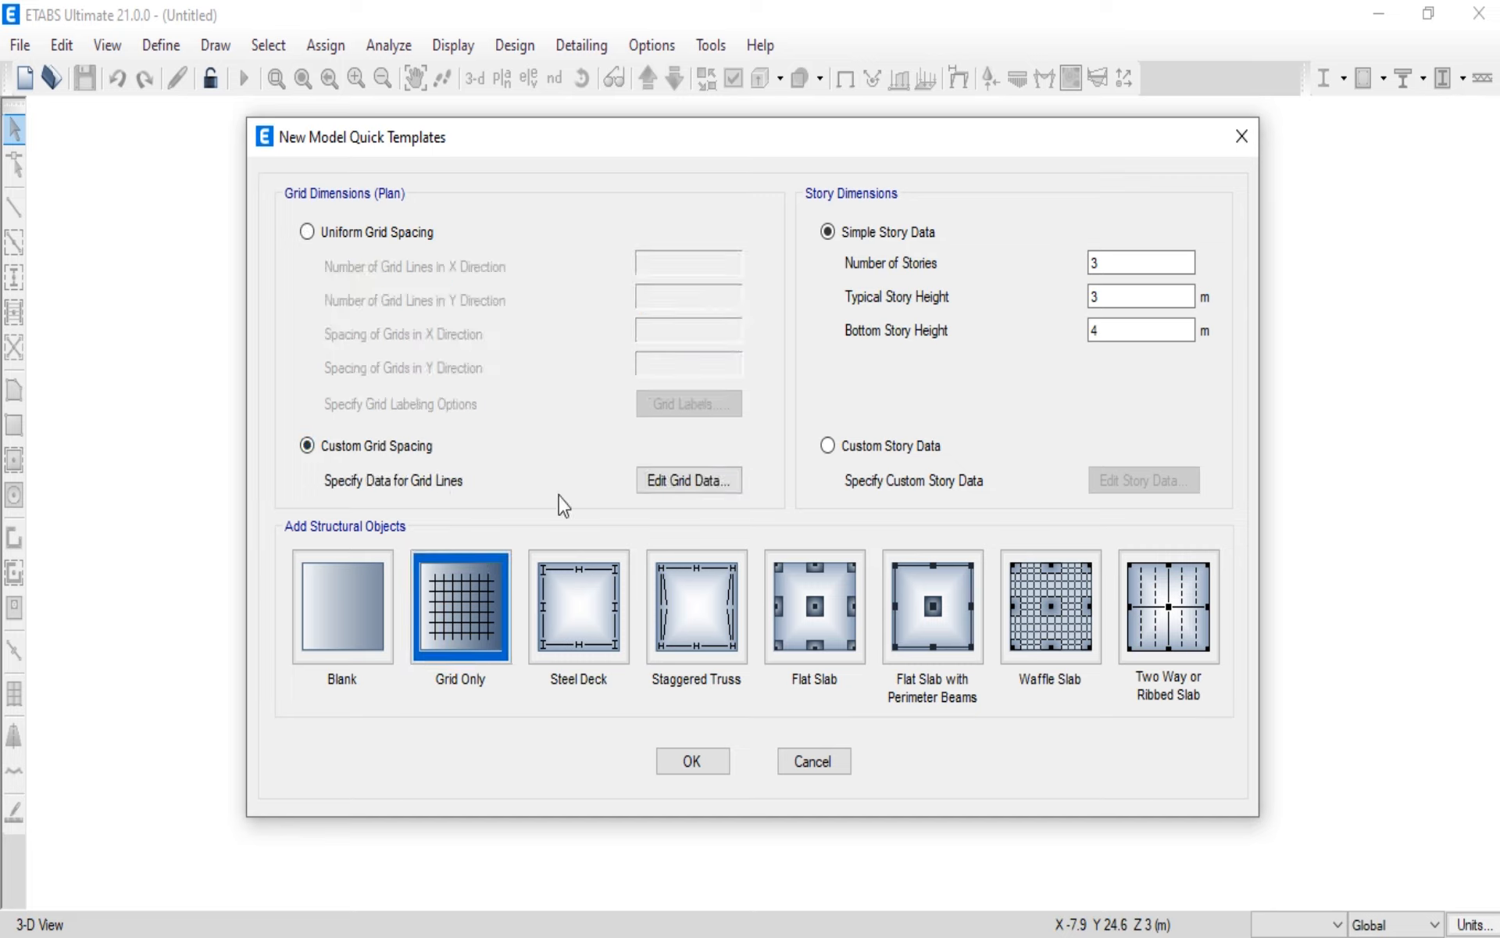
left_click(698, 488)
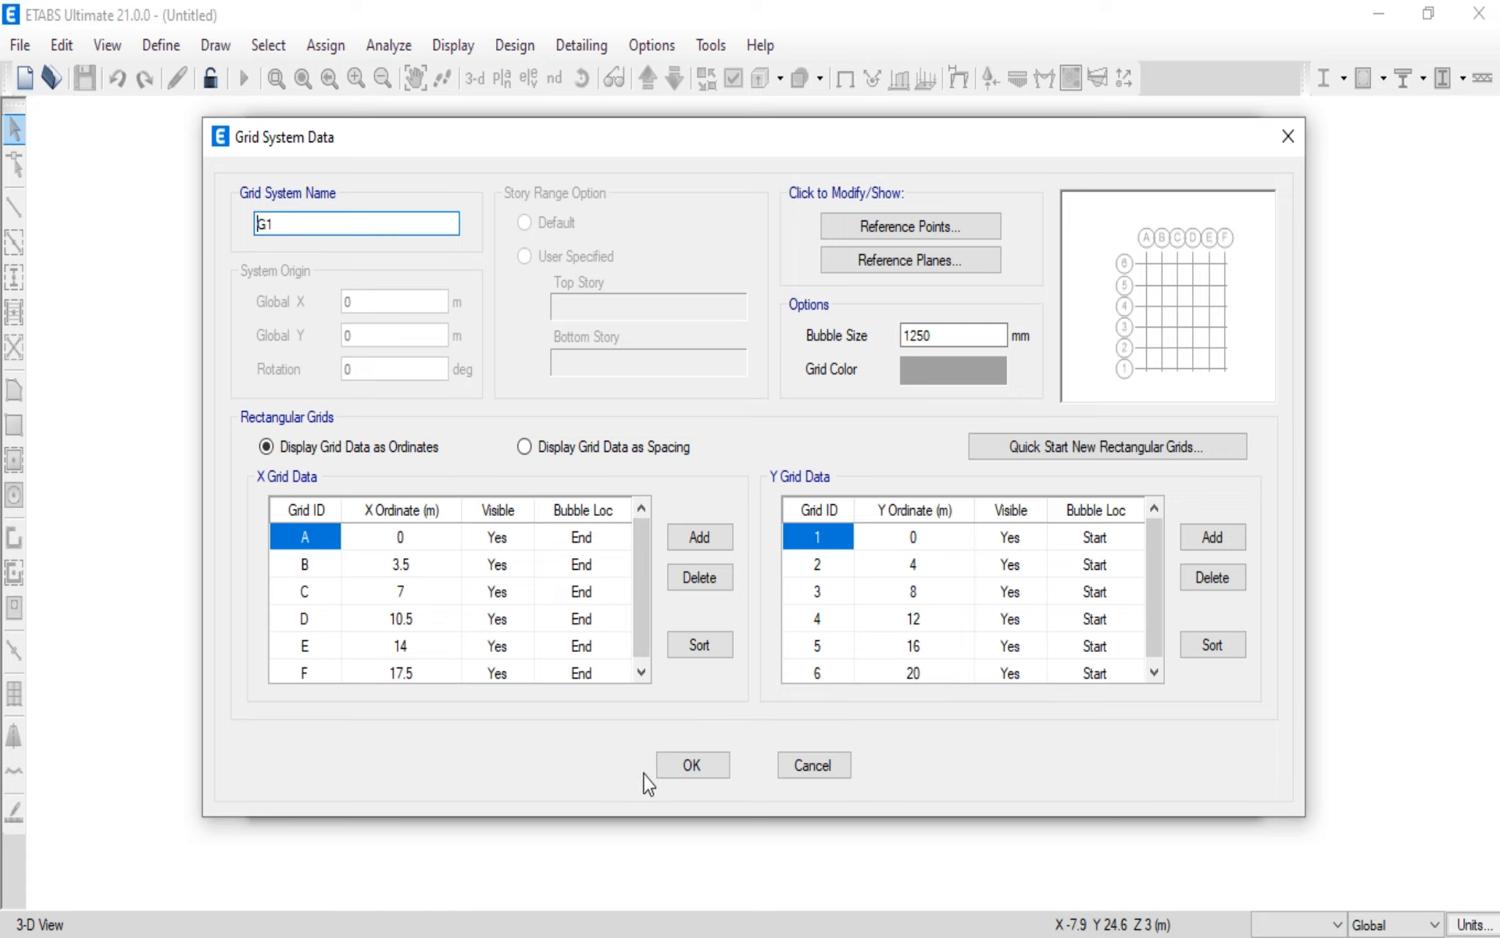
left_click(677, 768)
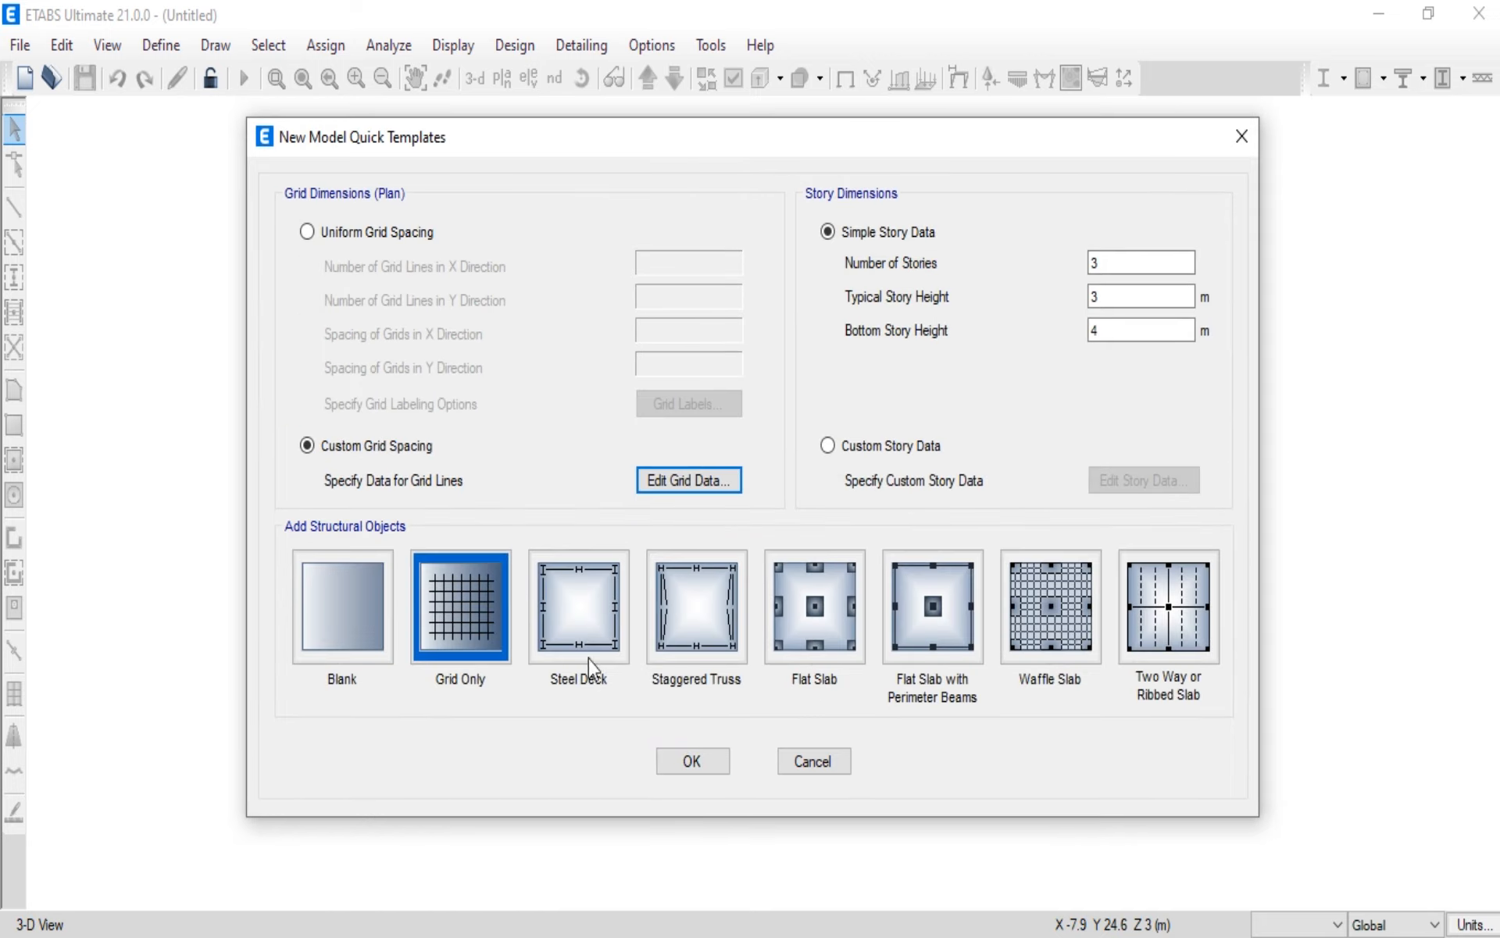
left_click(470, 615)
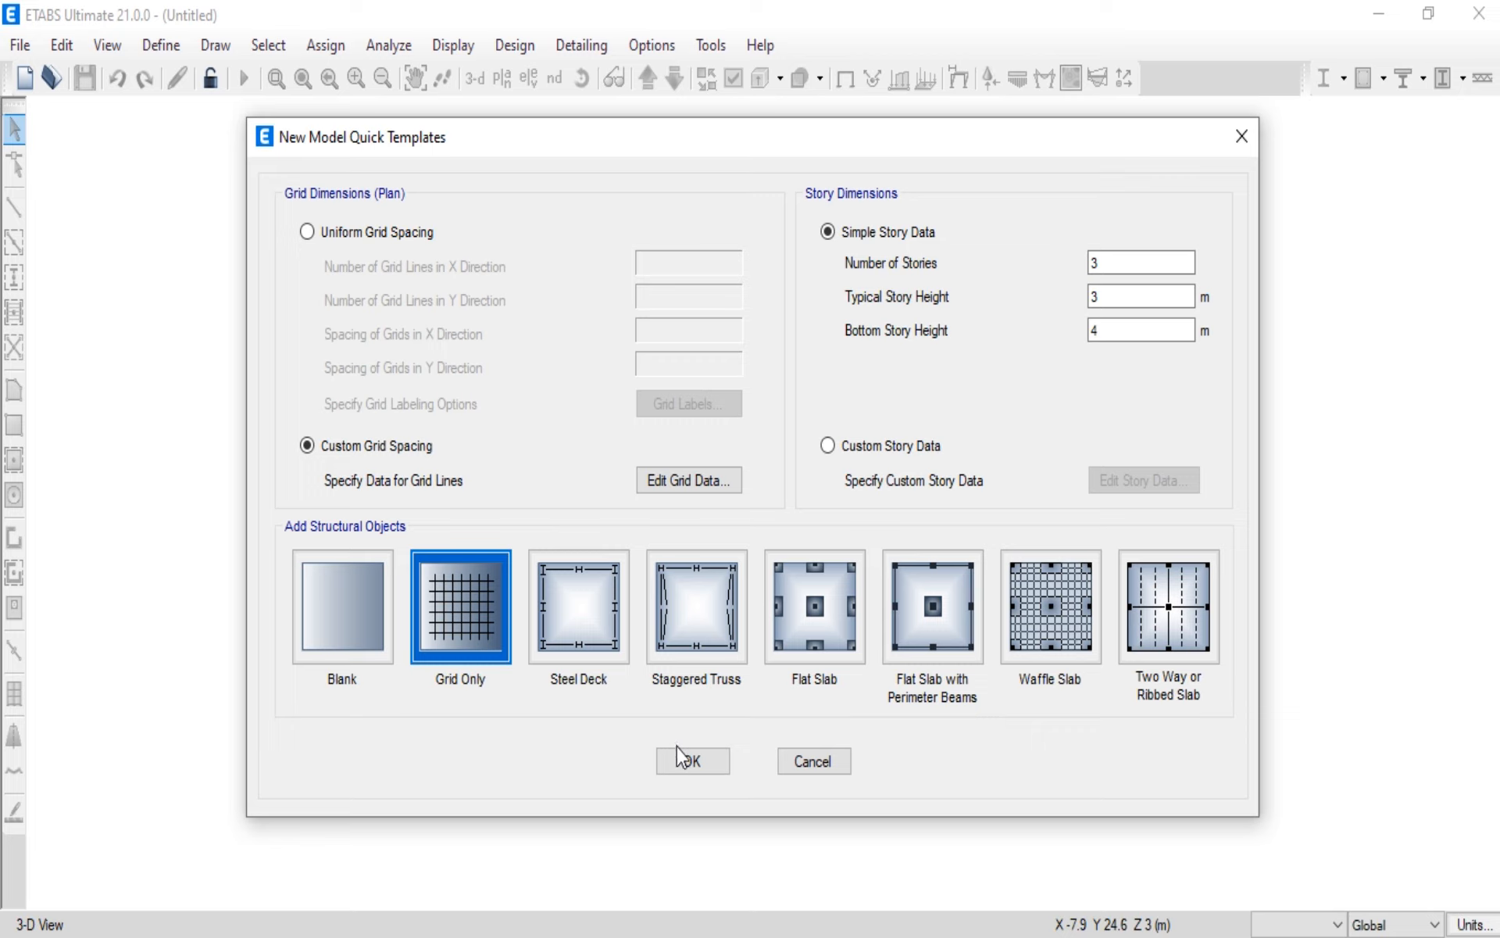
left_click(694, 762)
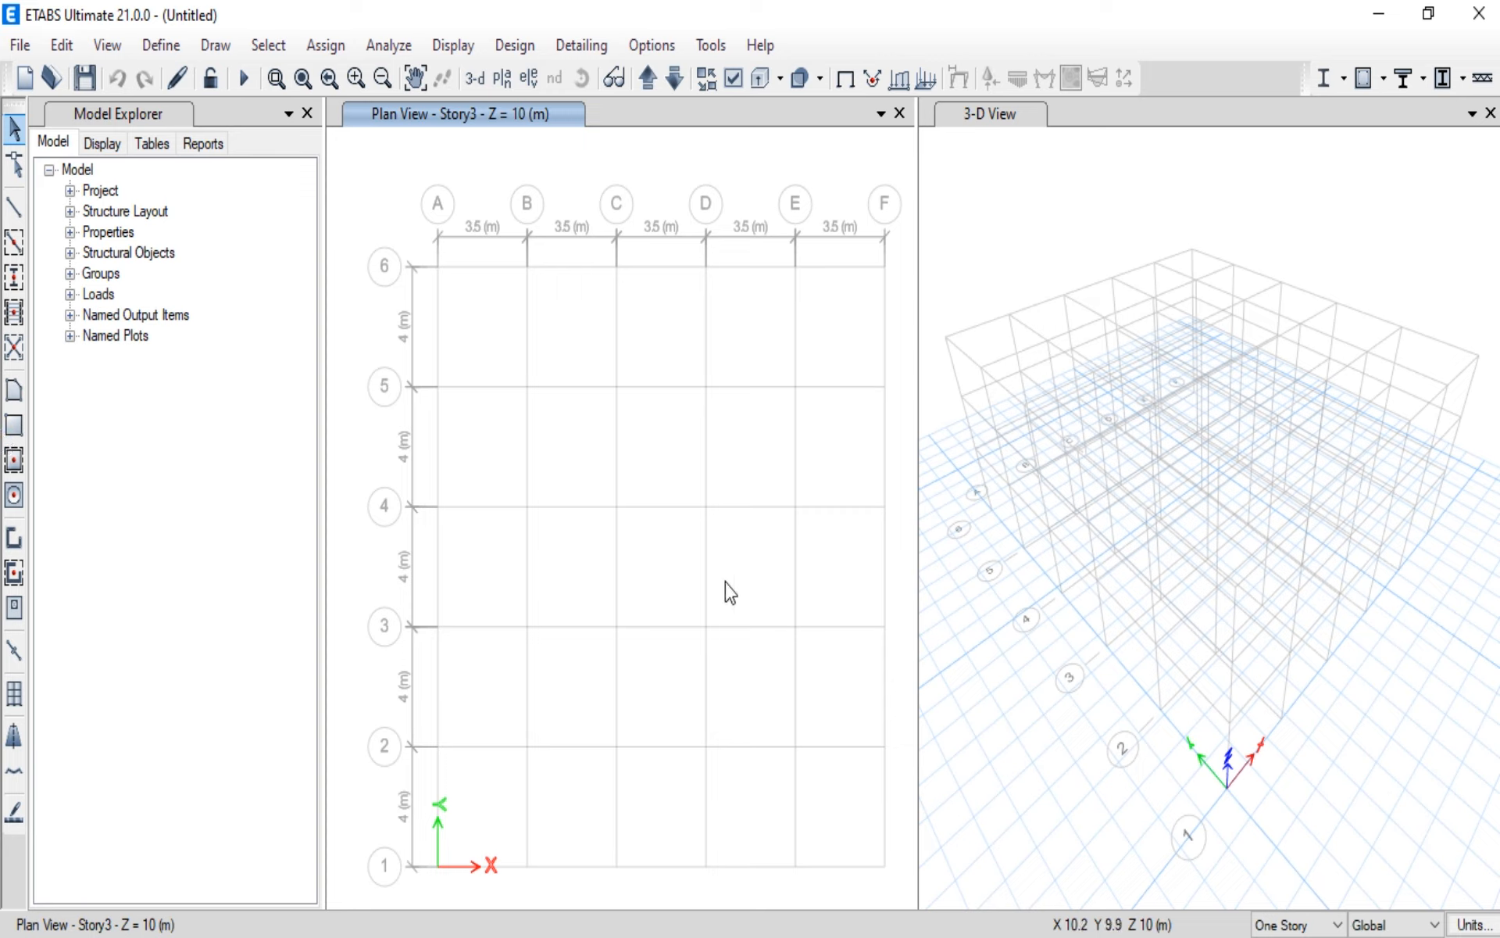
Step: Try the Metric MKS default units and set the model back to the Metric SI defaults
left_click(1482, 926)
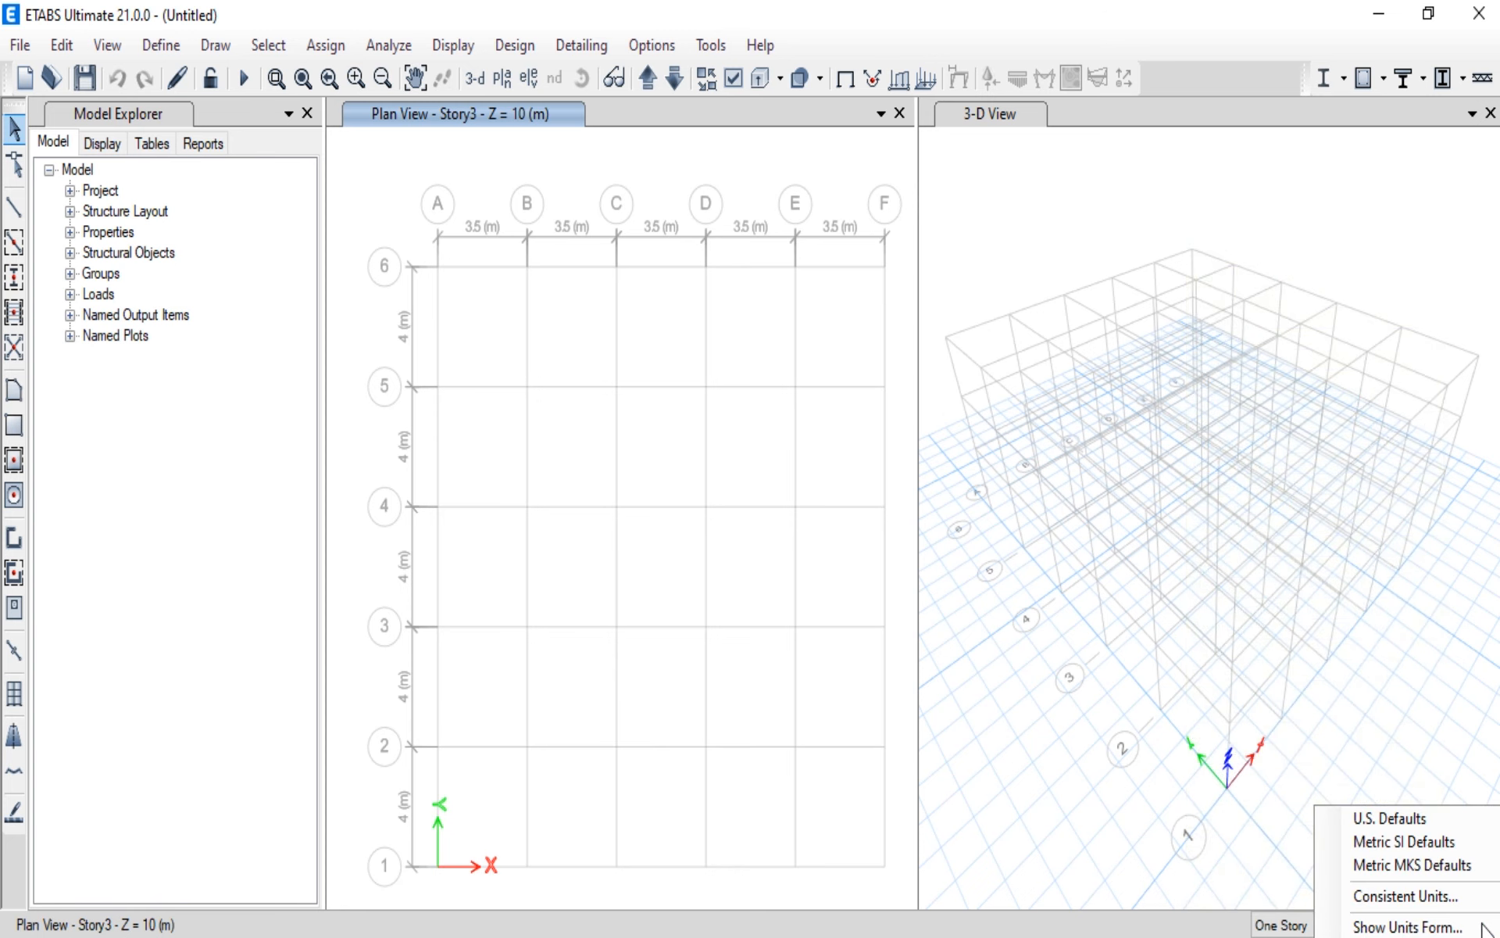
left_click(1421, 864)
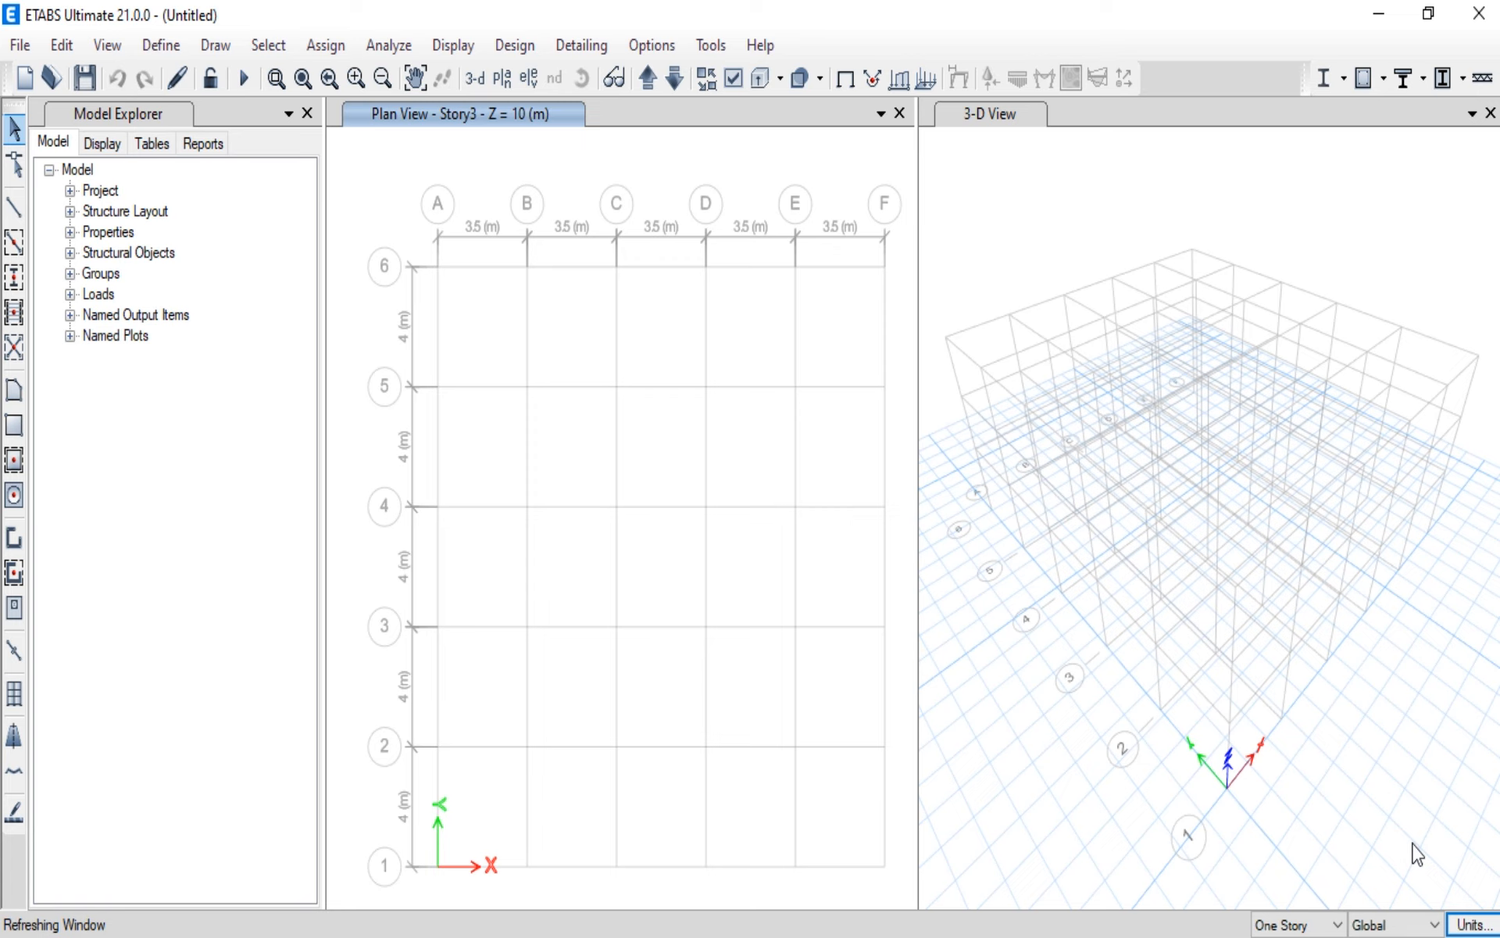
left_click(1469, 926)
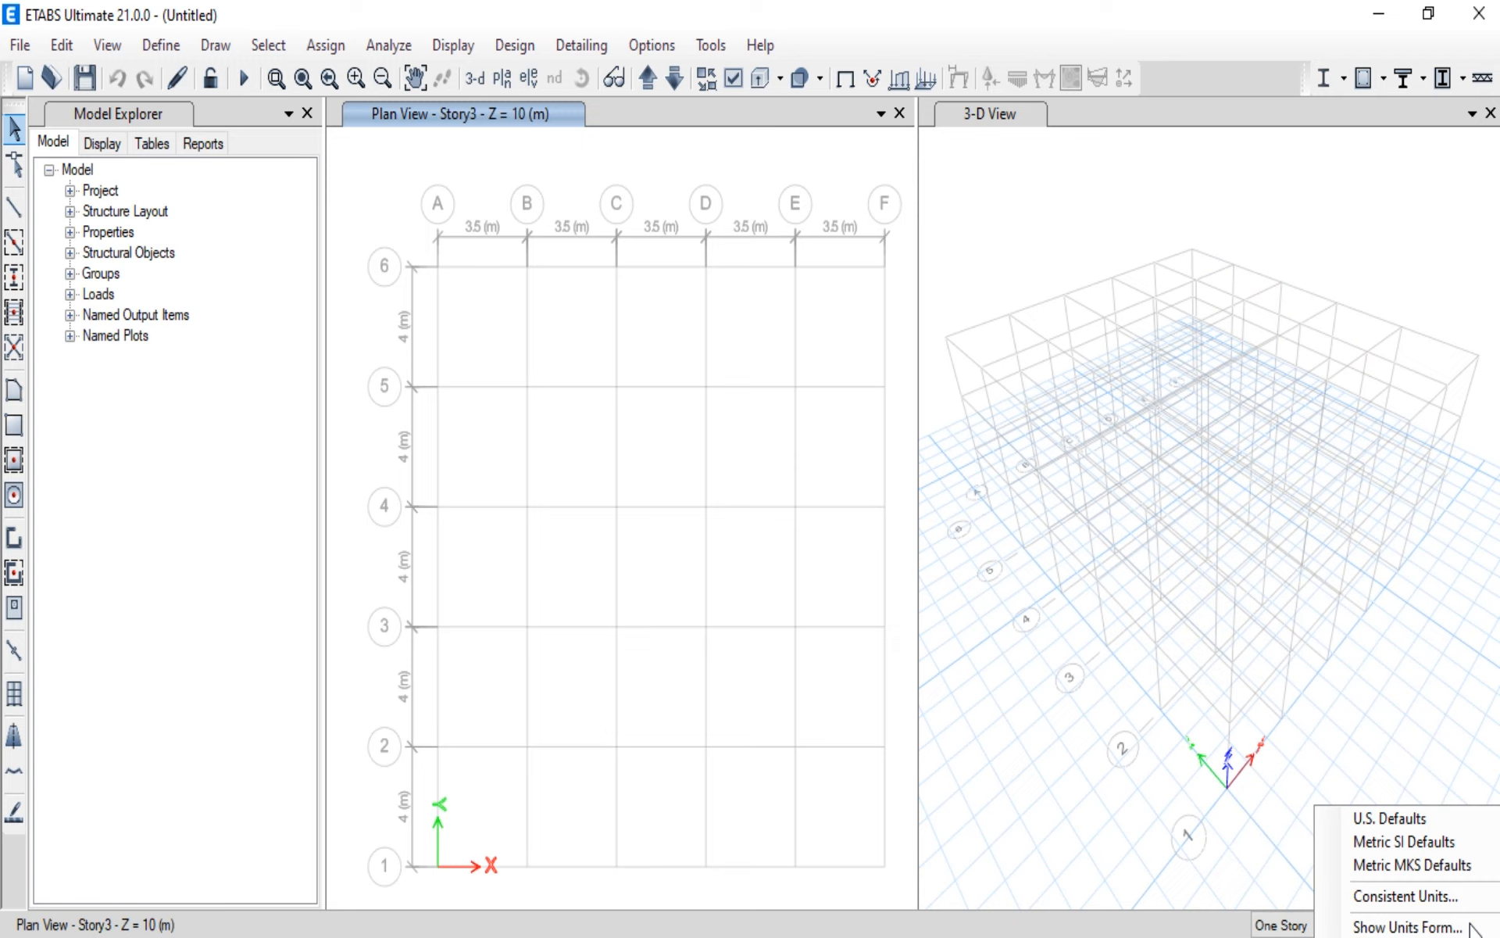
left_click(1405, 844)
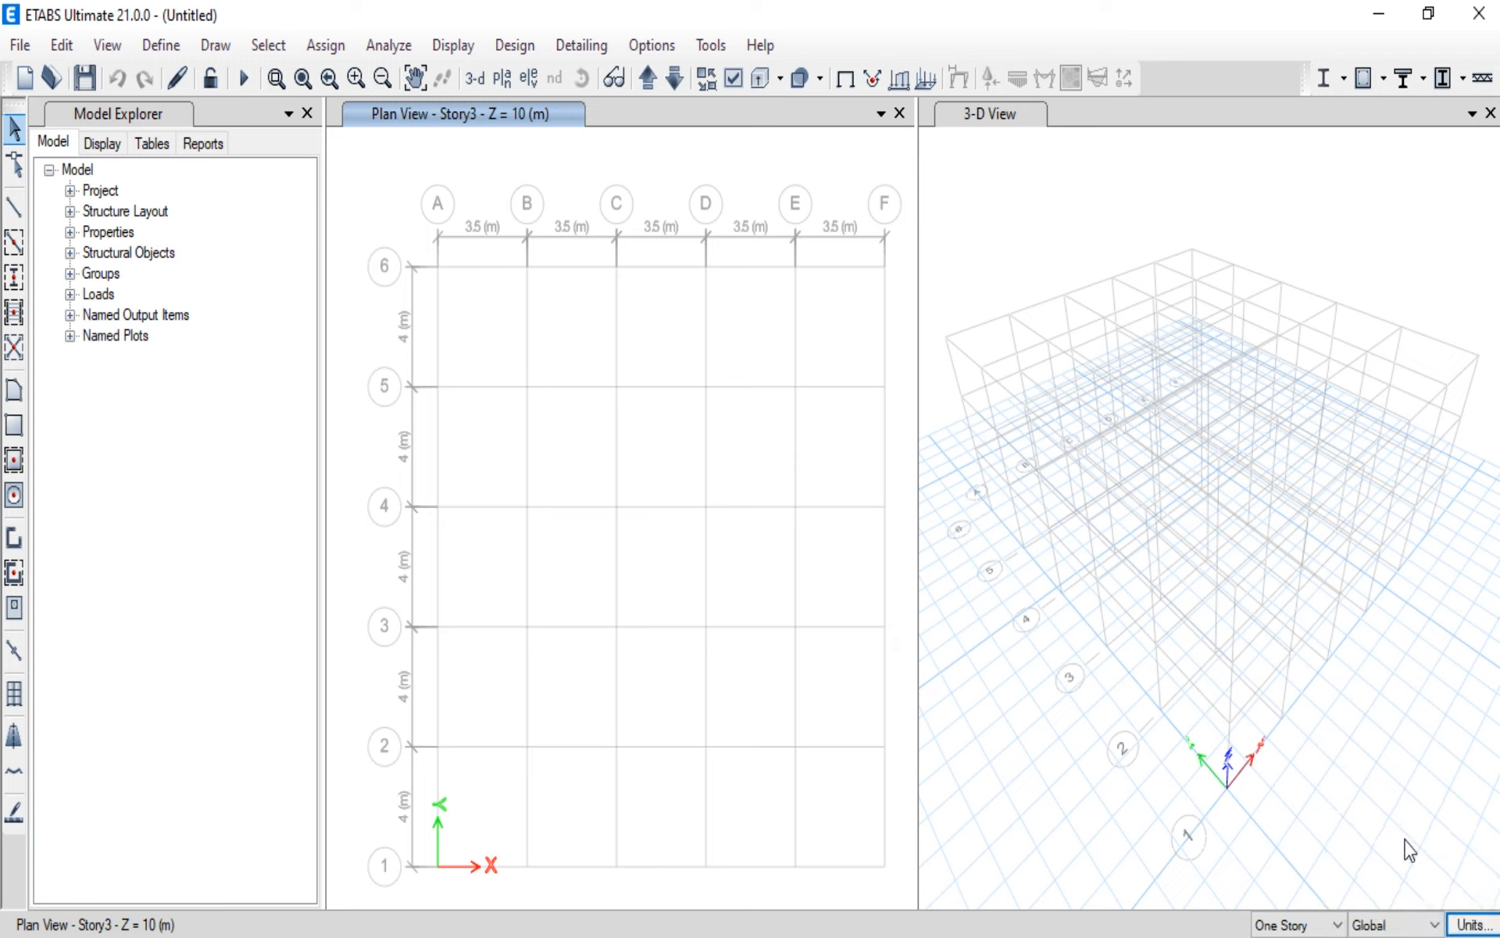
left_click(1469, 926)
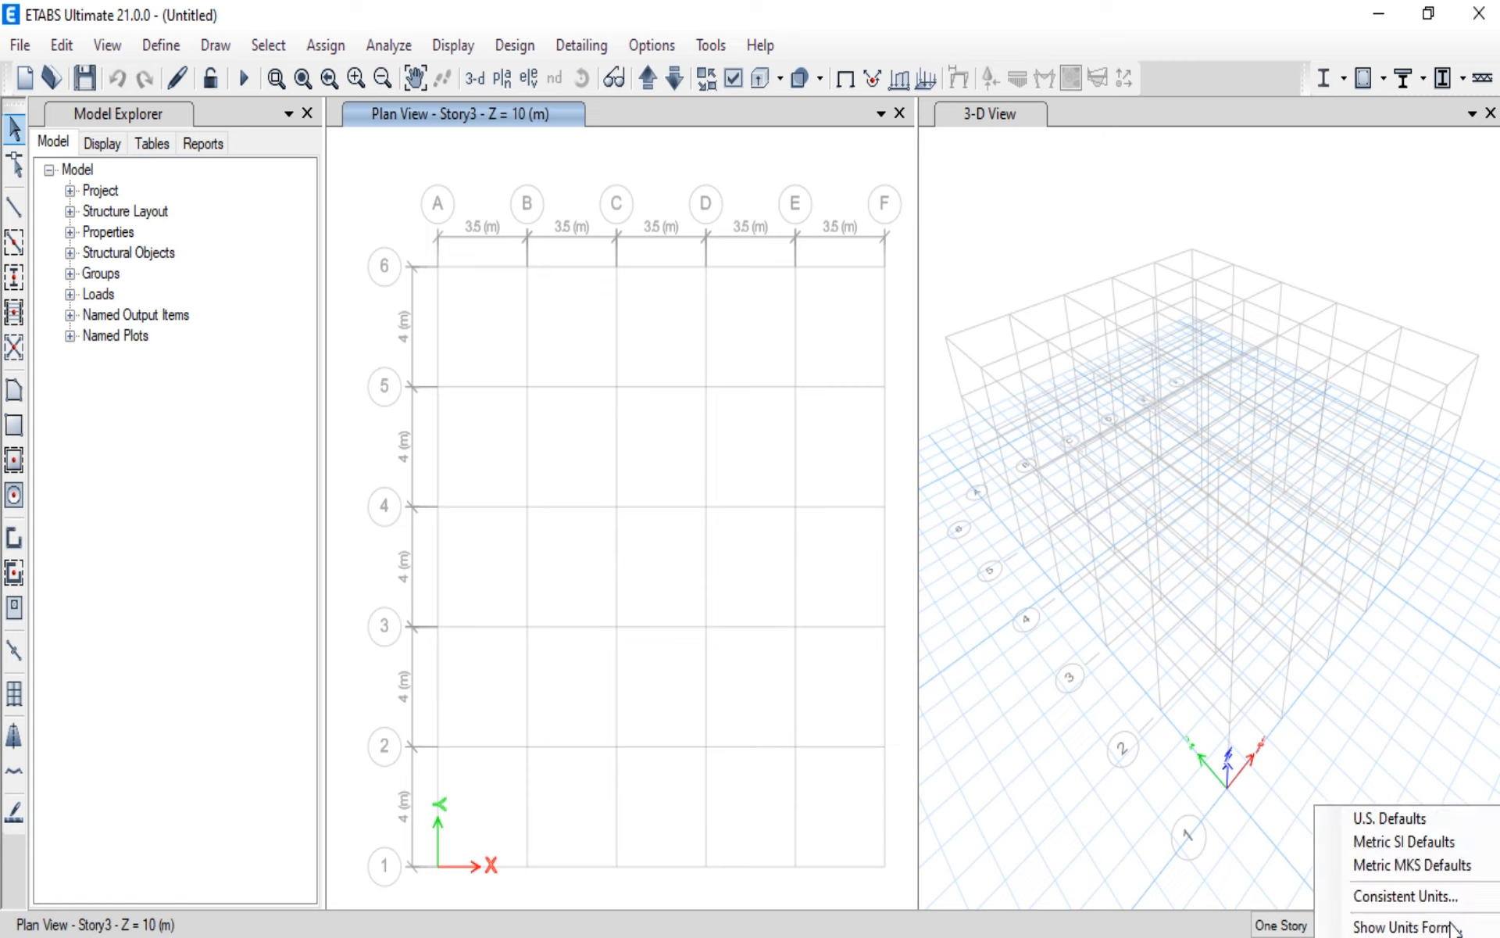
left_click(1400, 845)
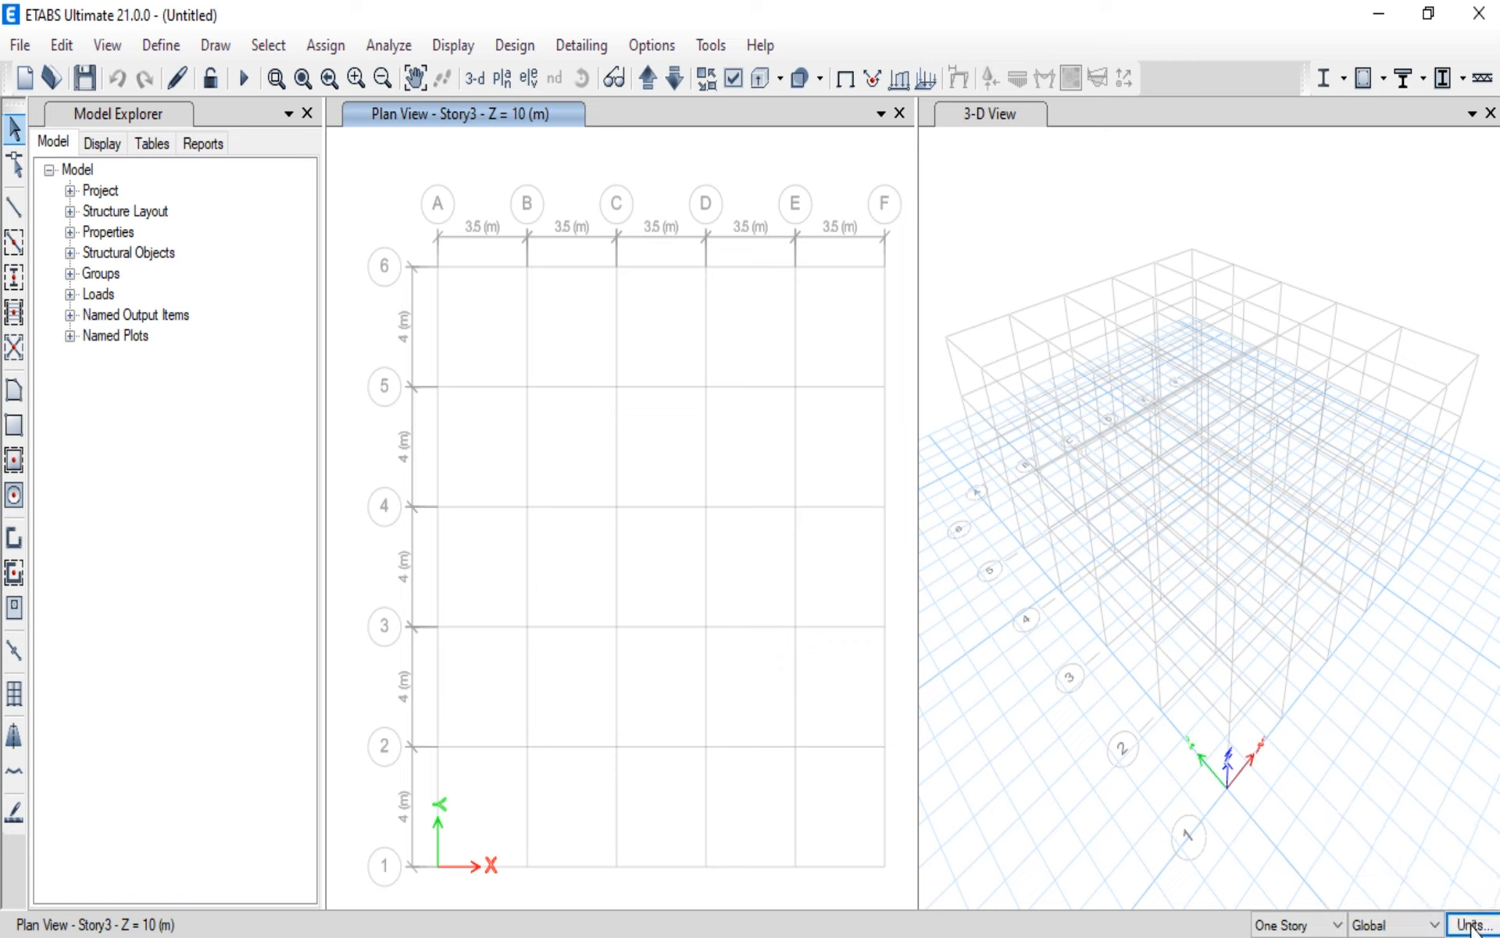
left_click(1334, 928)
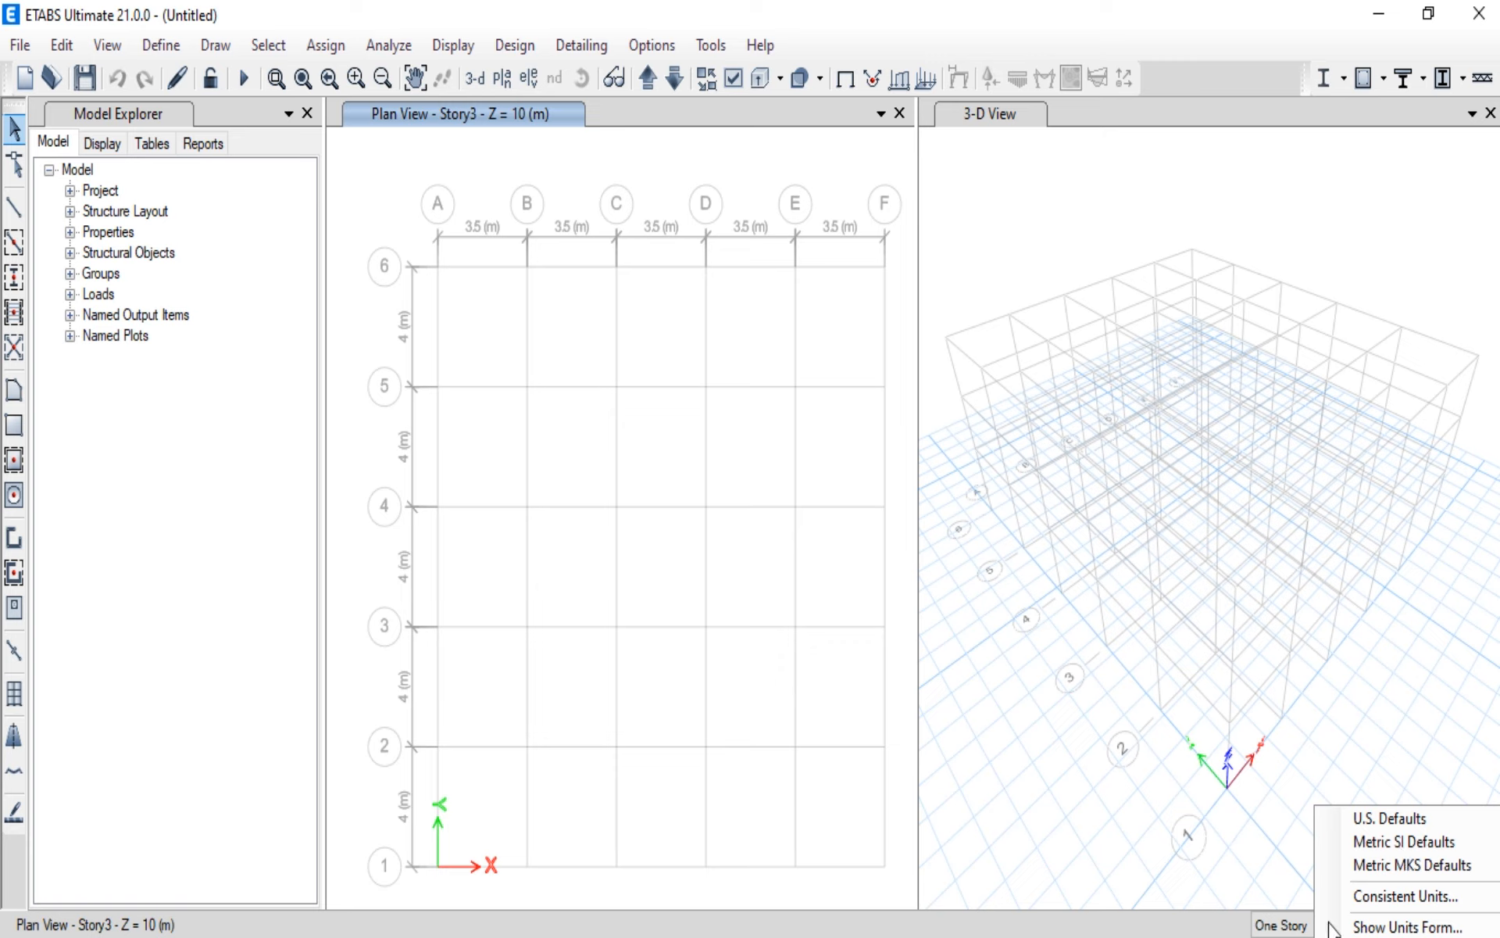
left_click(1414, 845)
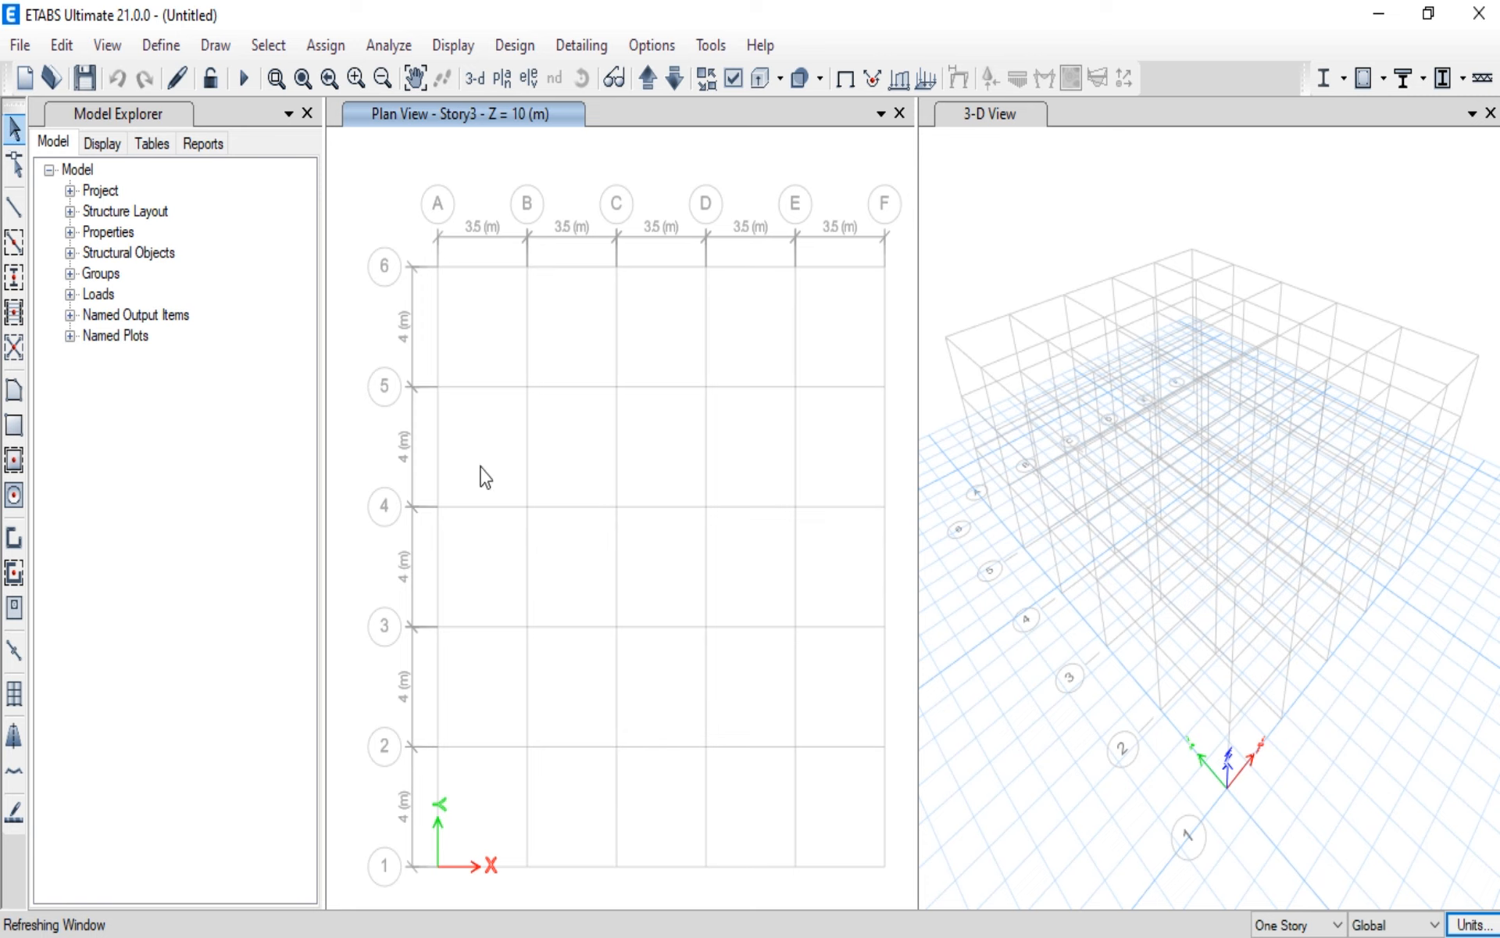
left_click(1465, 926)
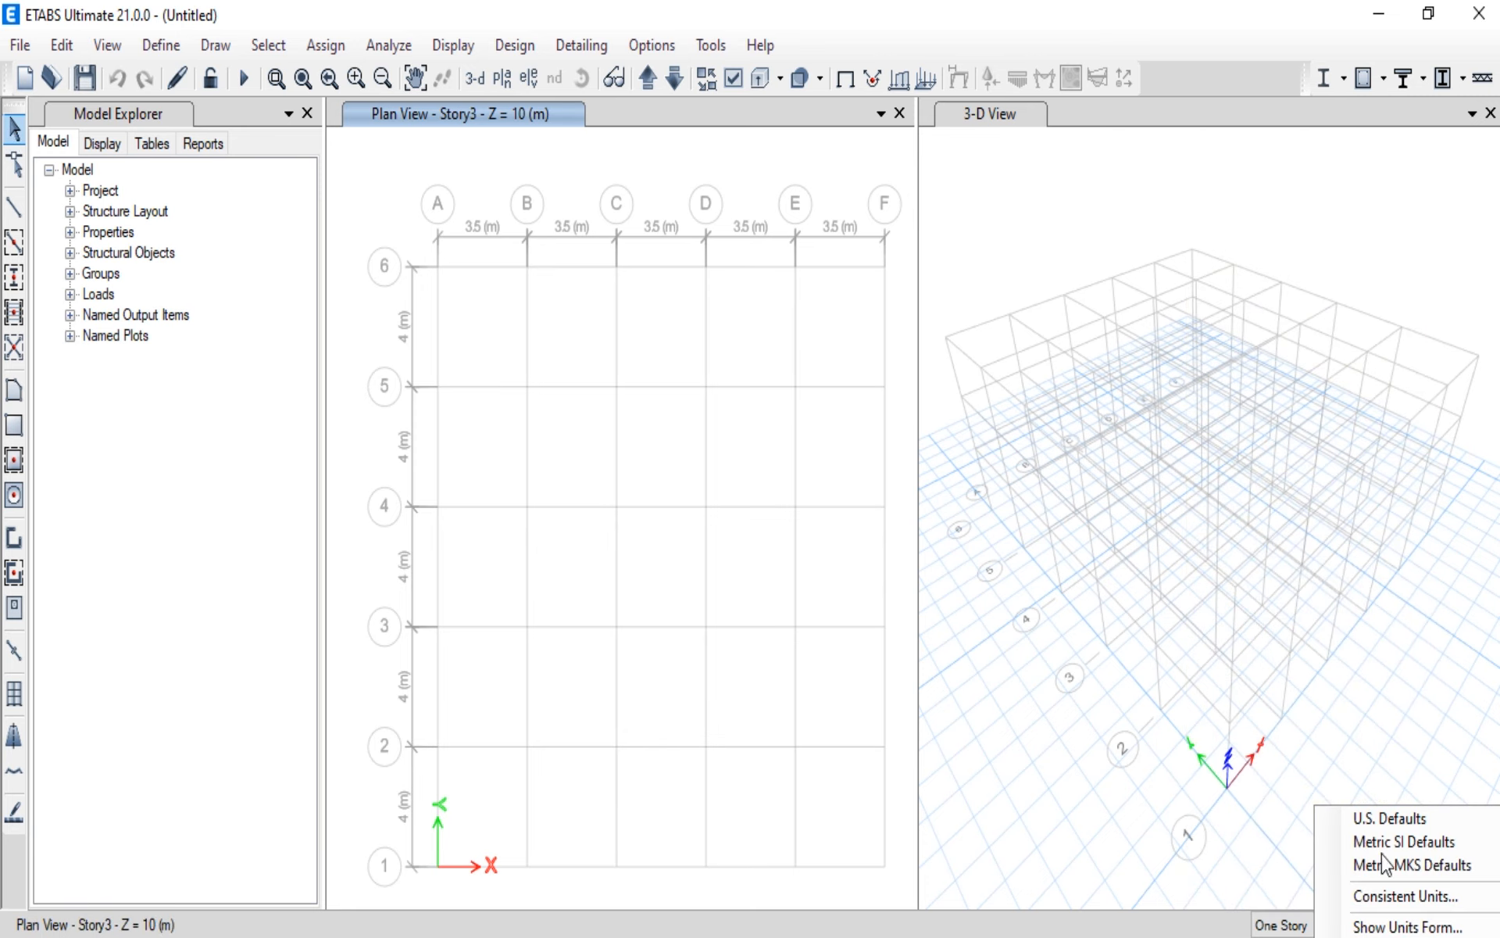
left_click(14, 128)
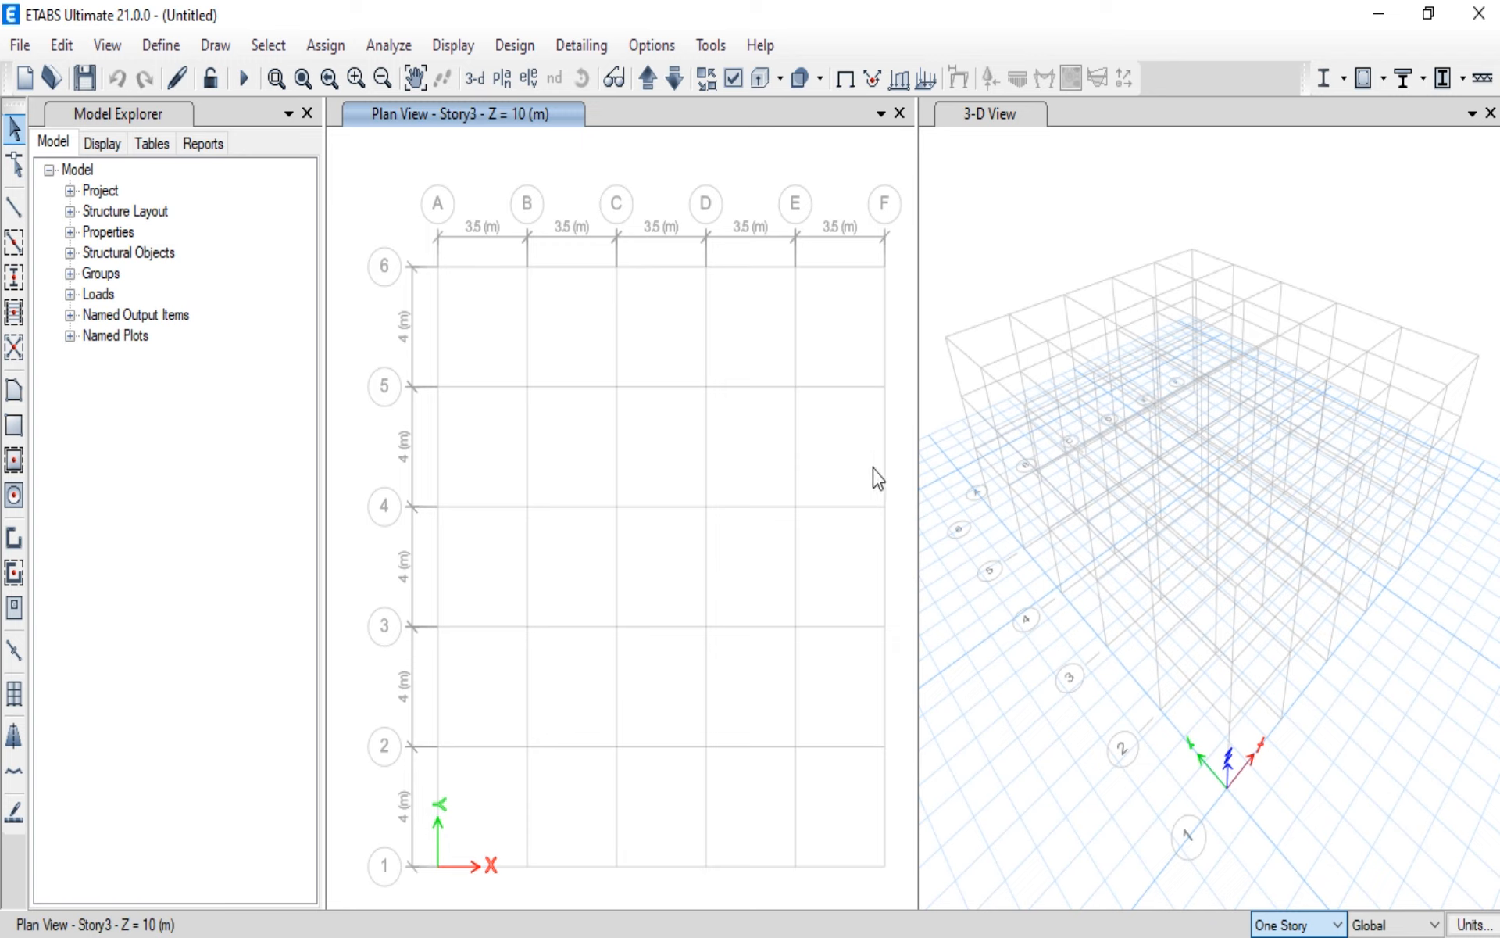
Step: Open the story and grid system data and review the X and Y ordinates of grid system G1
left_click(61, 45)
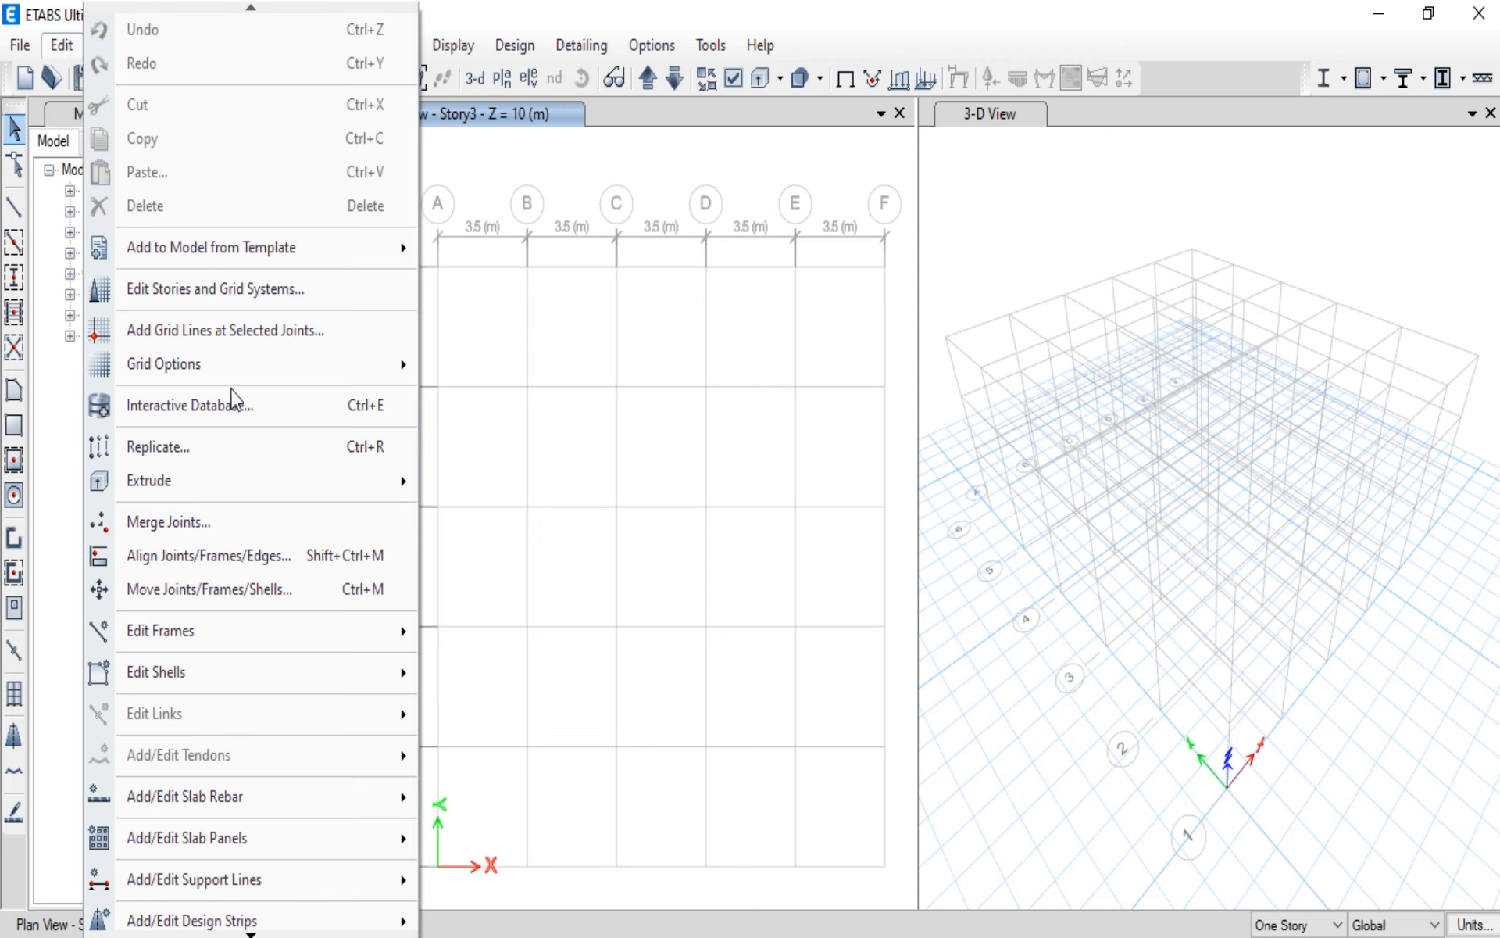
left_click(229, 301)
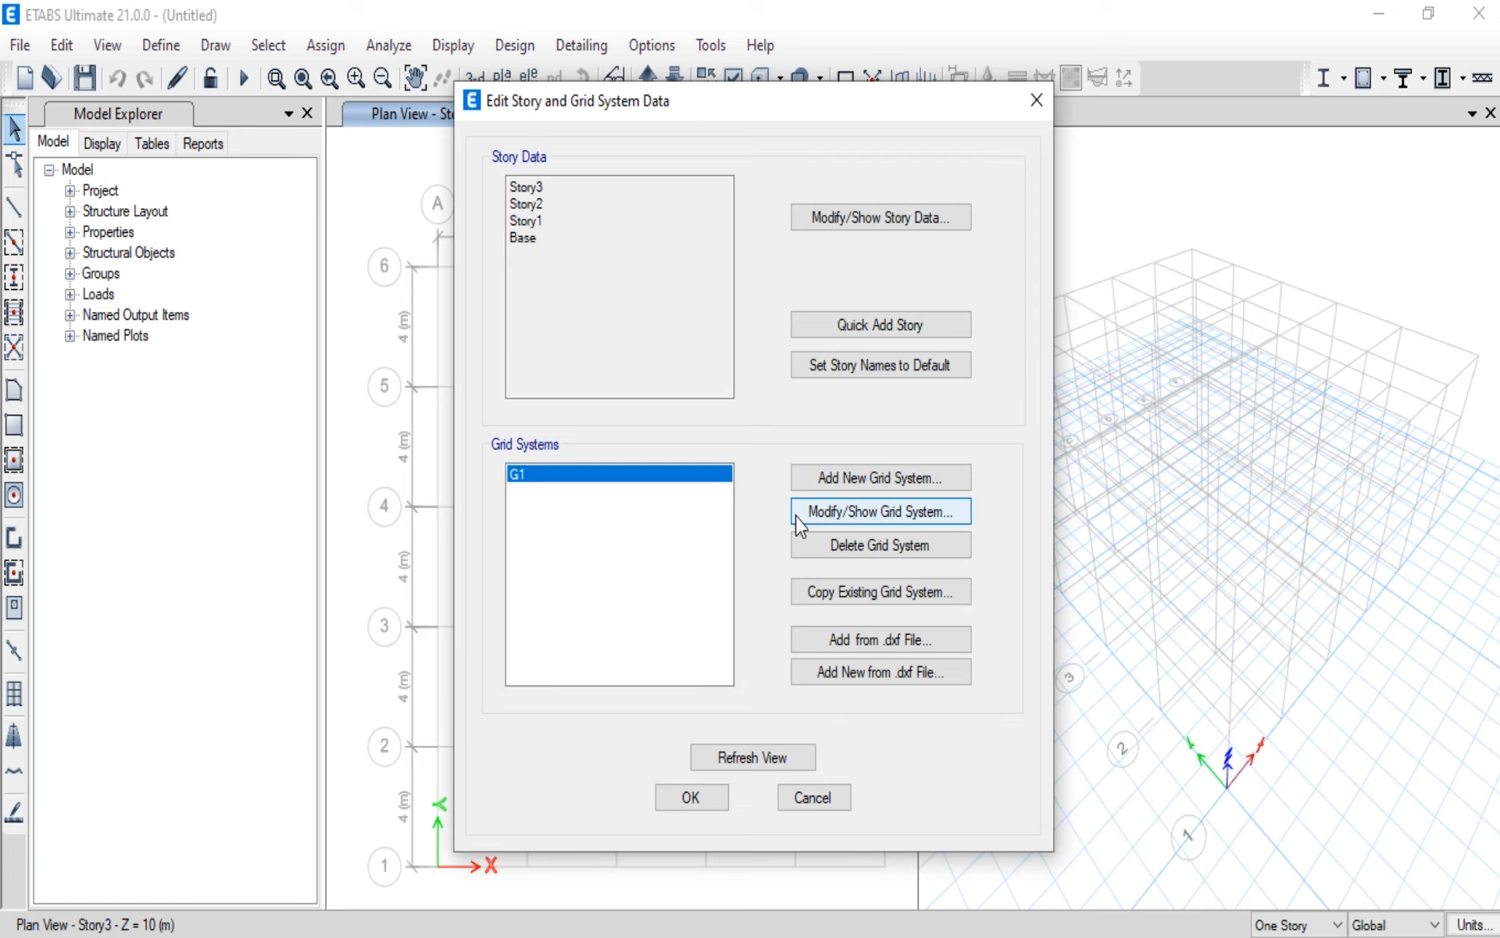
left_click(879, 517)
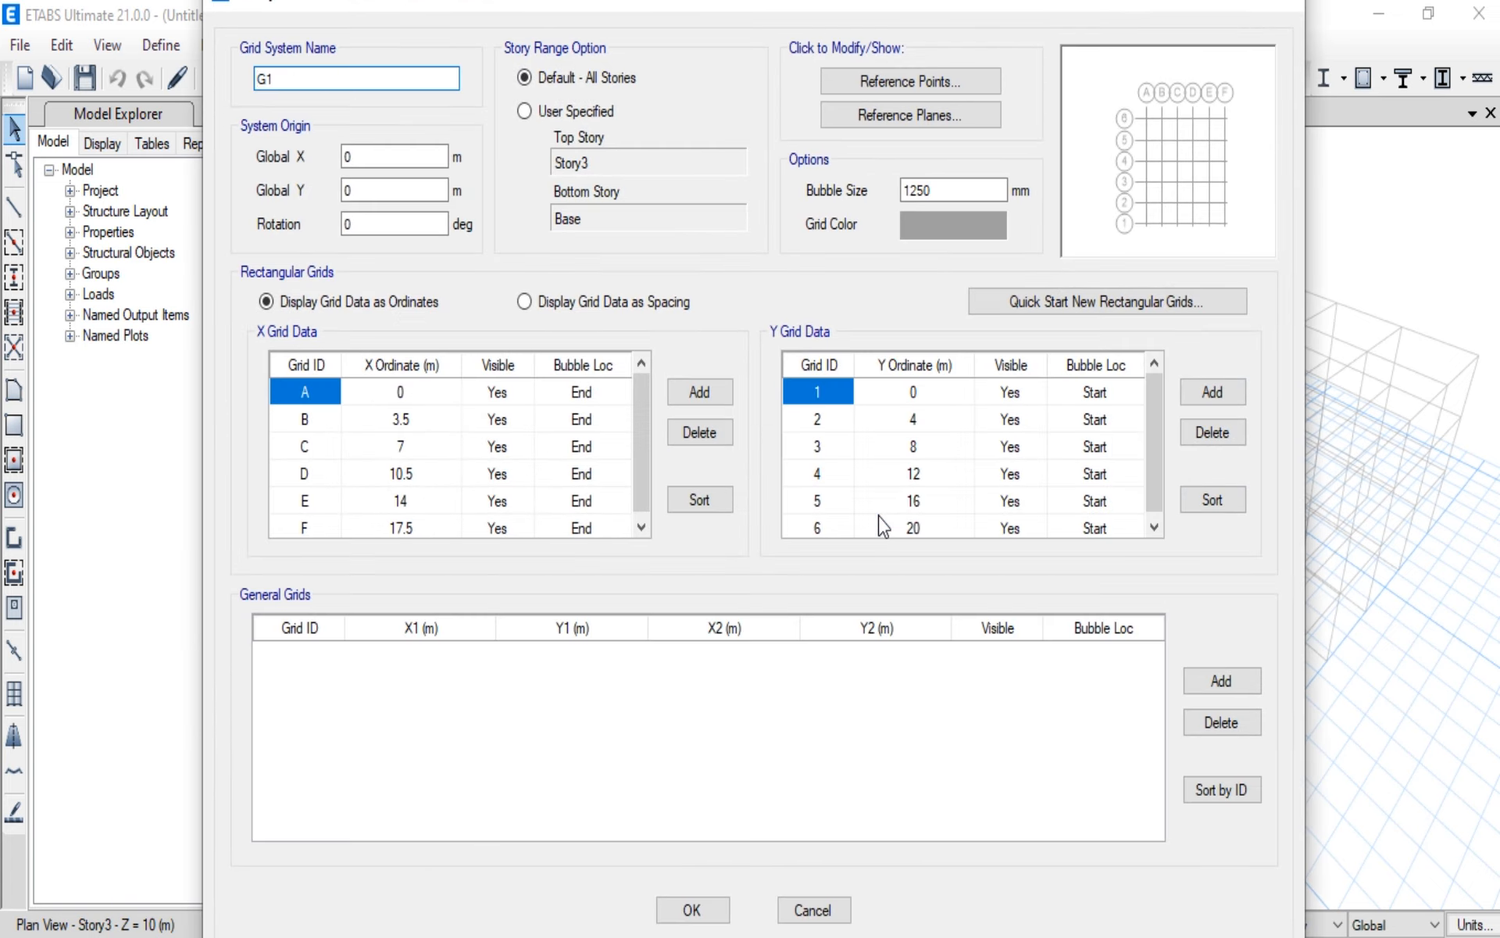
left_click(693, 910)
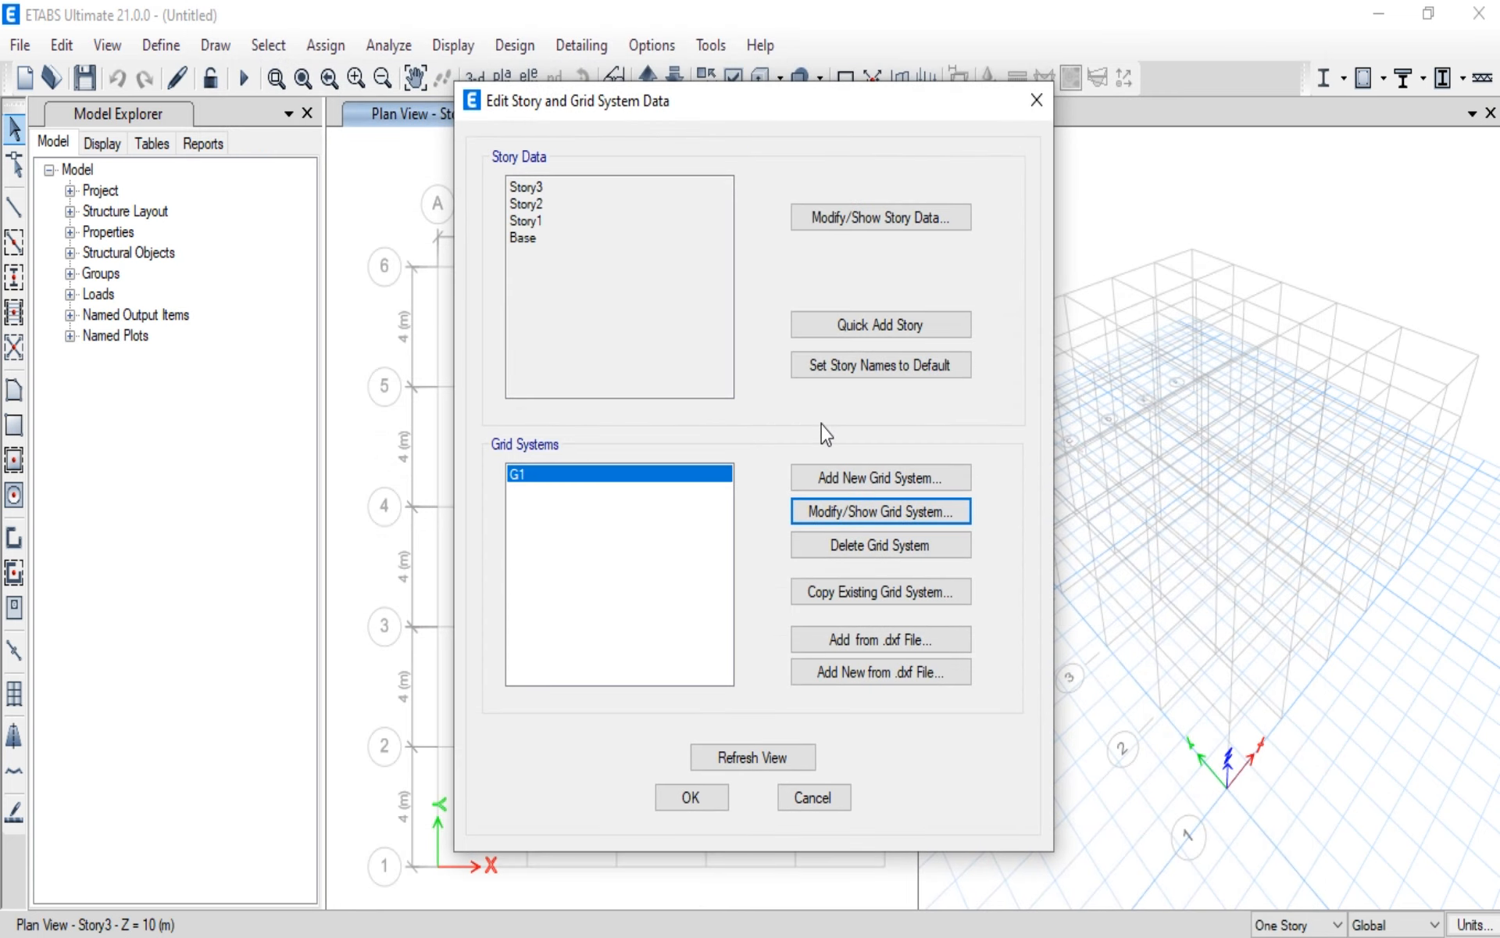
Step: In the story data, make Story1 a master story and set Story3's master story option to No
left_click(873, 222)
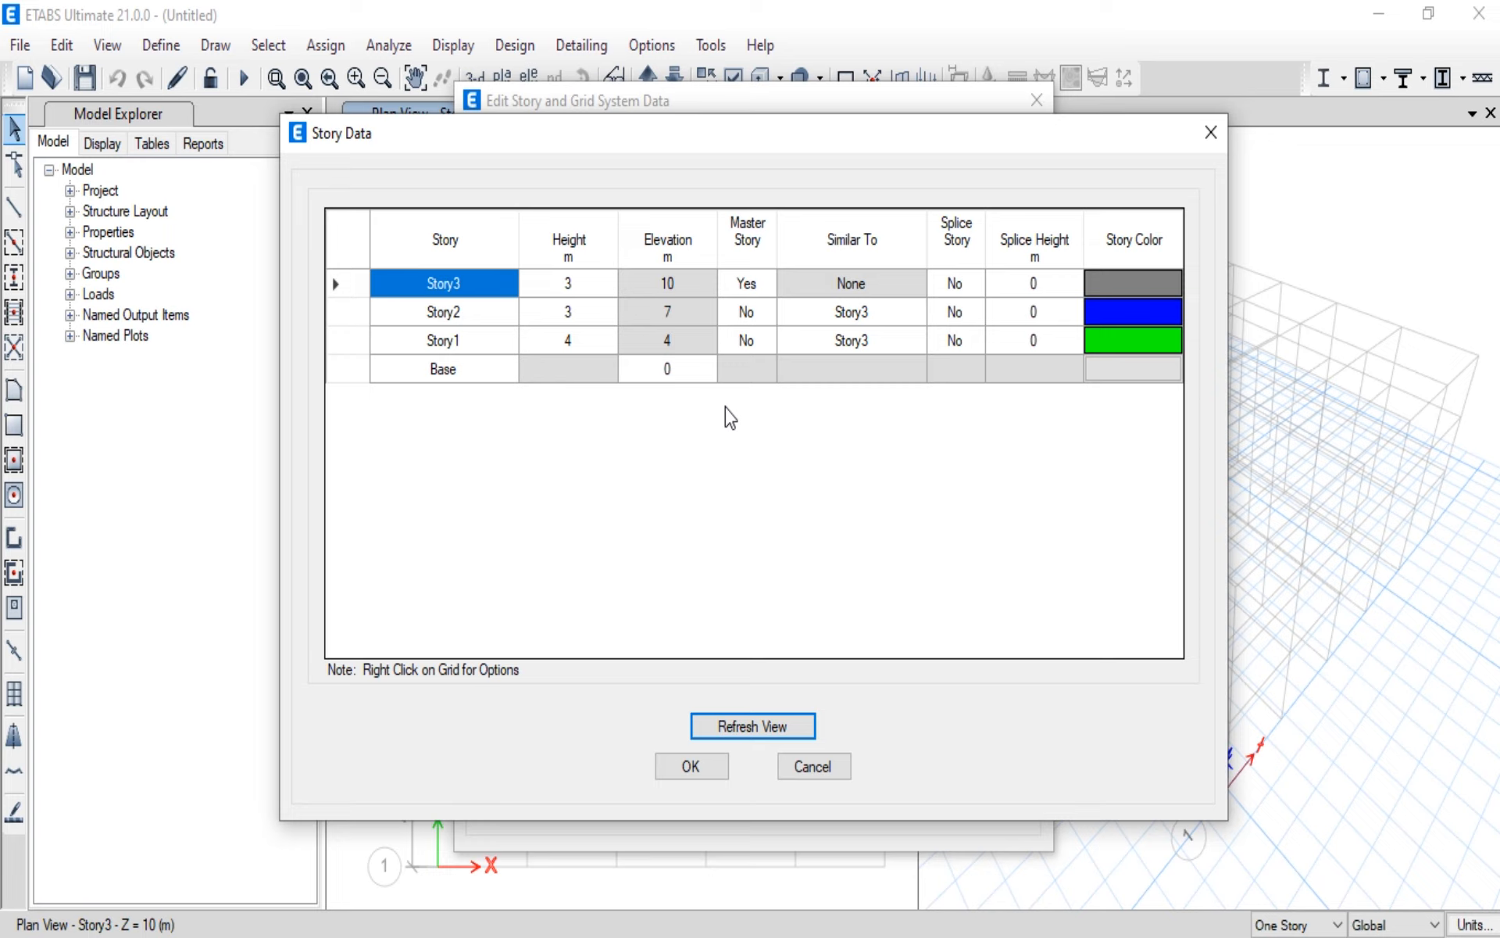
left_click(767, 349)
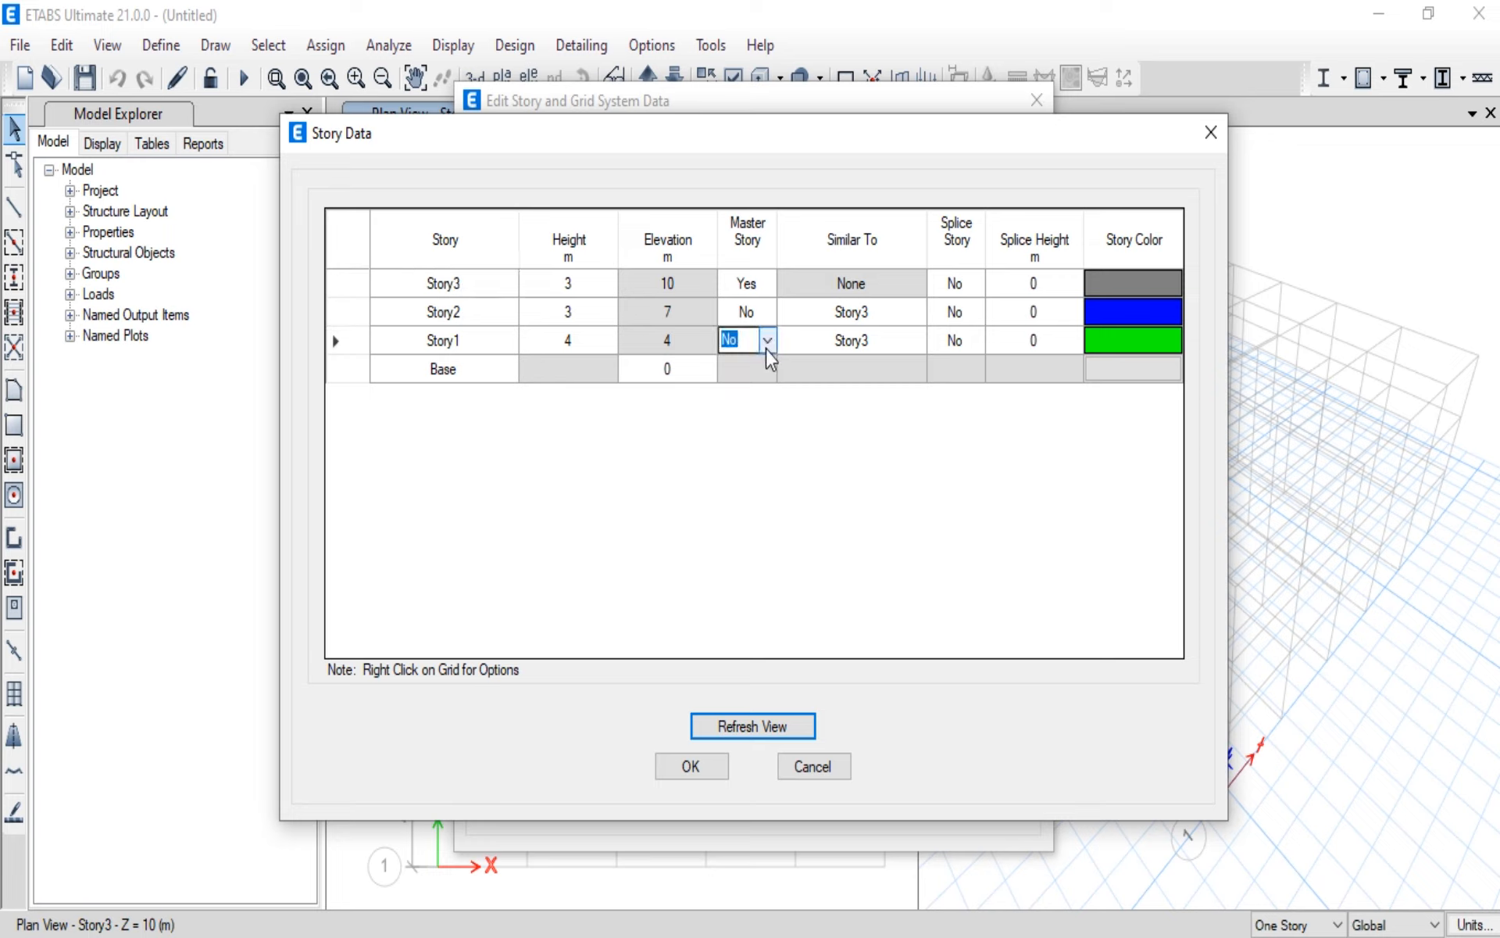
left_click(766, 349)
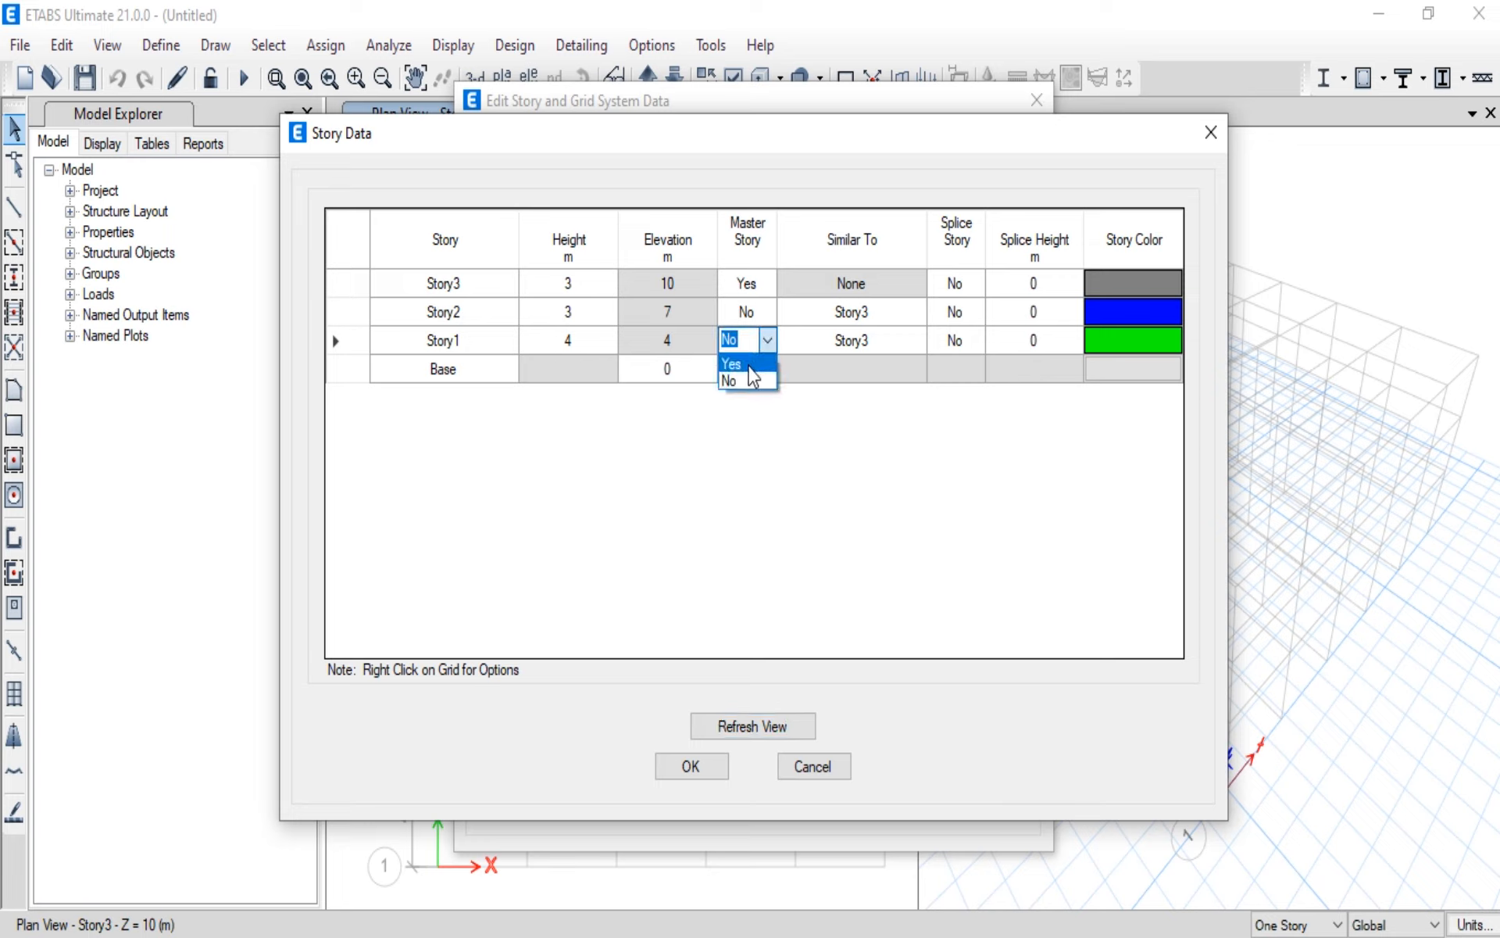
left_click(750, 364)
left_click(767, 285)
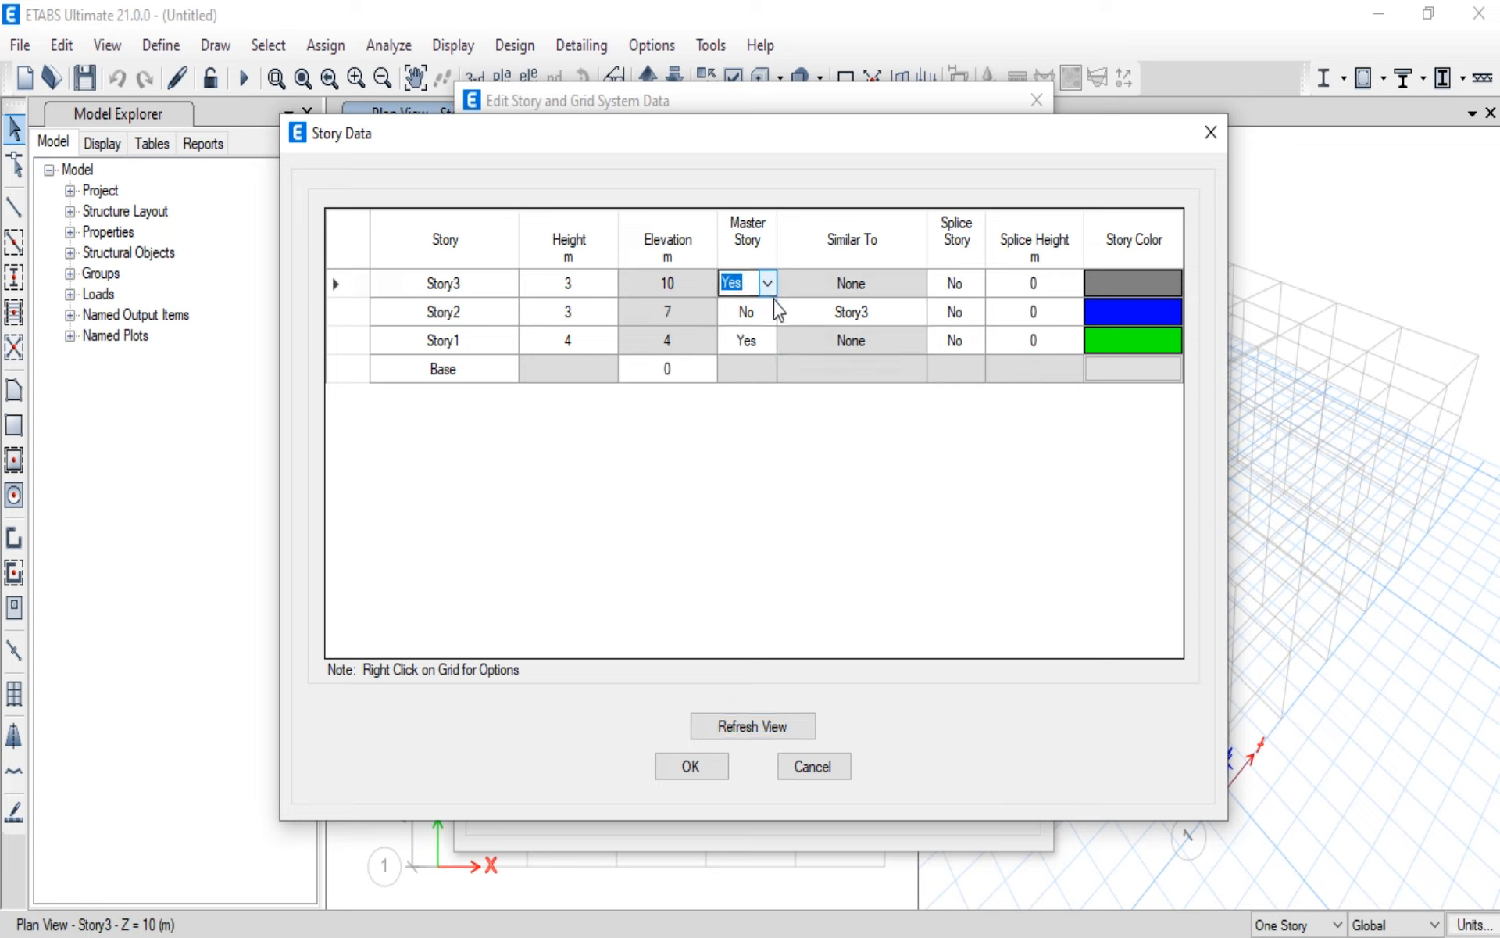
left_click(768, 282)
left_click(758, 325)
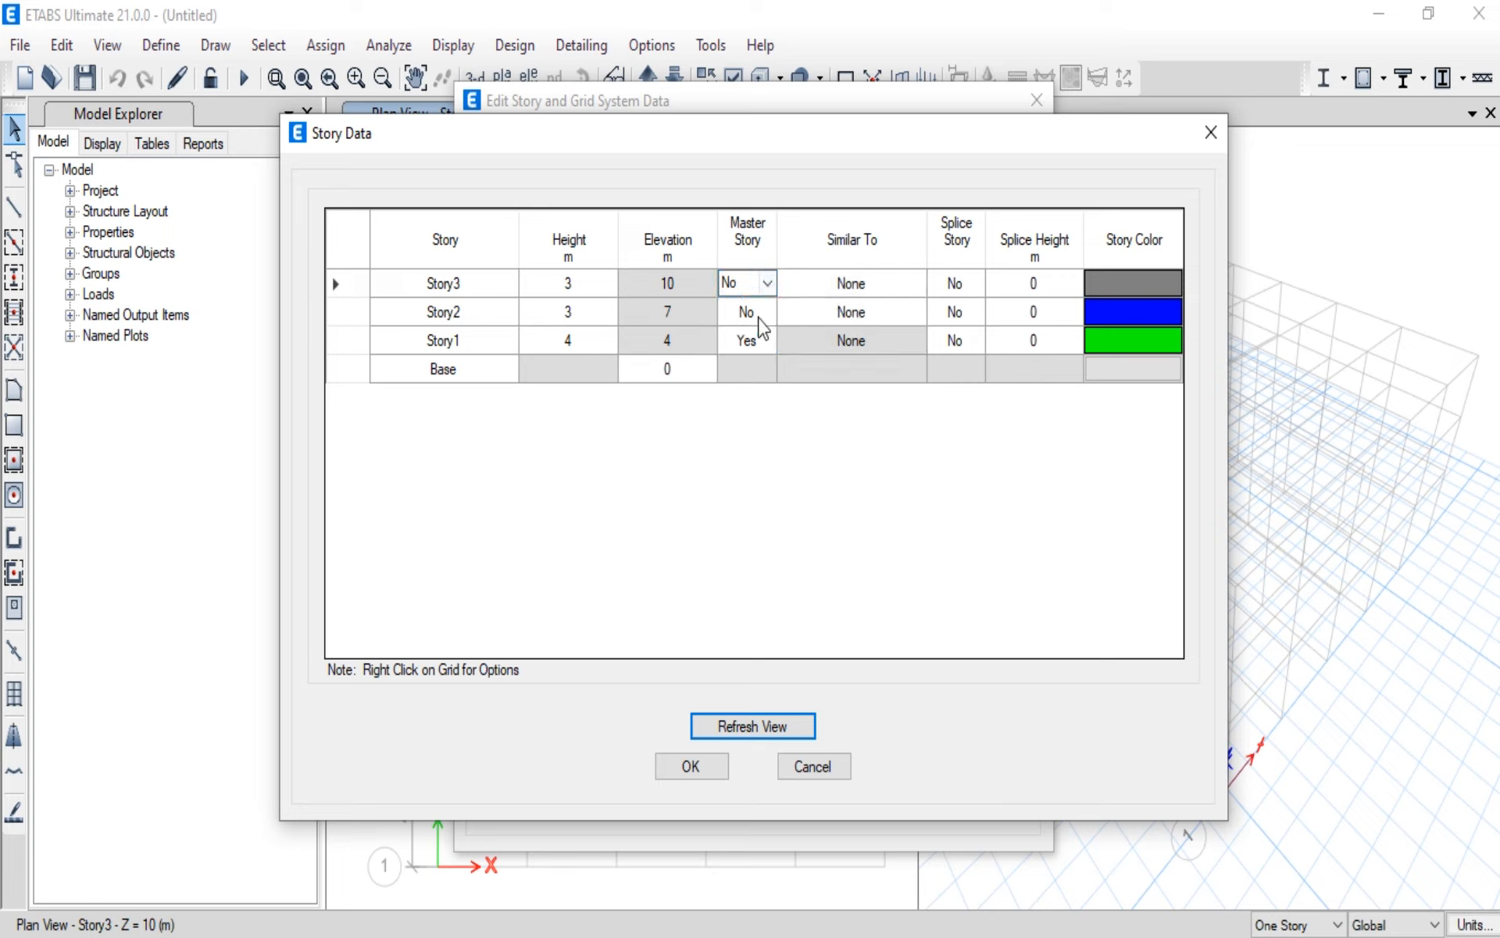
Step: Make Story3 and Story2 similar to Story1 in the story data and accept the story and grid settings
left_click(922, 289)
left_click(919, 284)
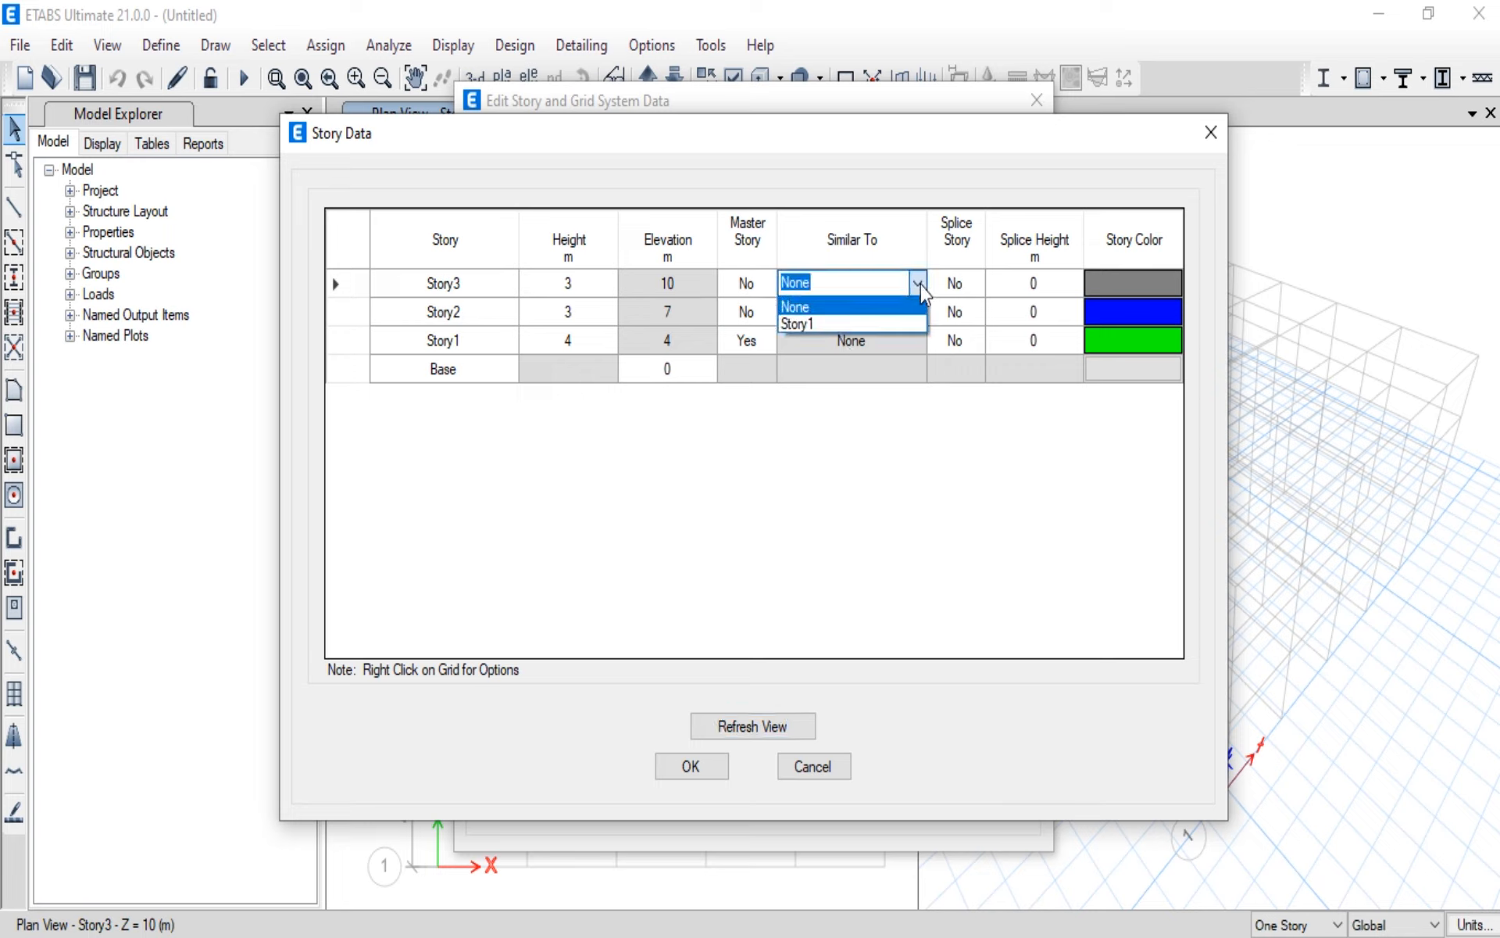
left_click(885, 324)
left_click(913, 316)
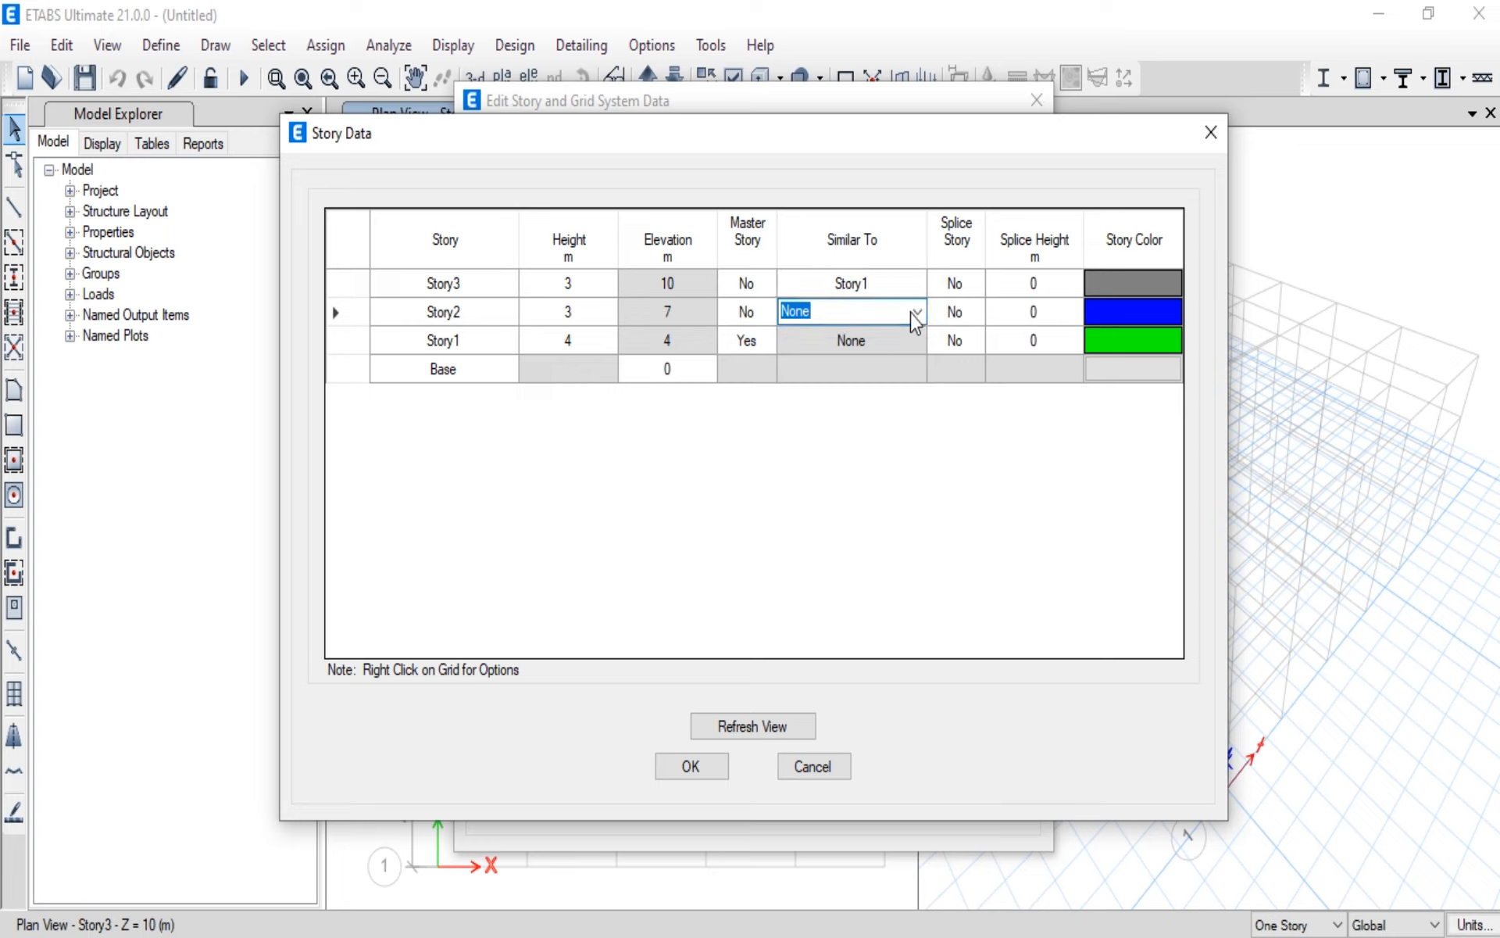
left_click(917, 314)
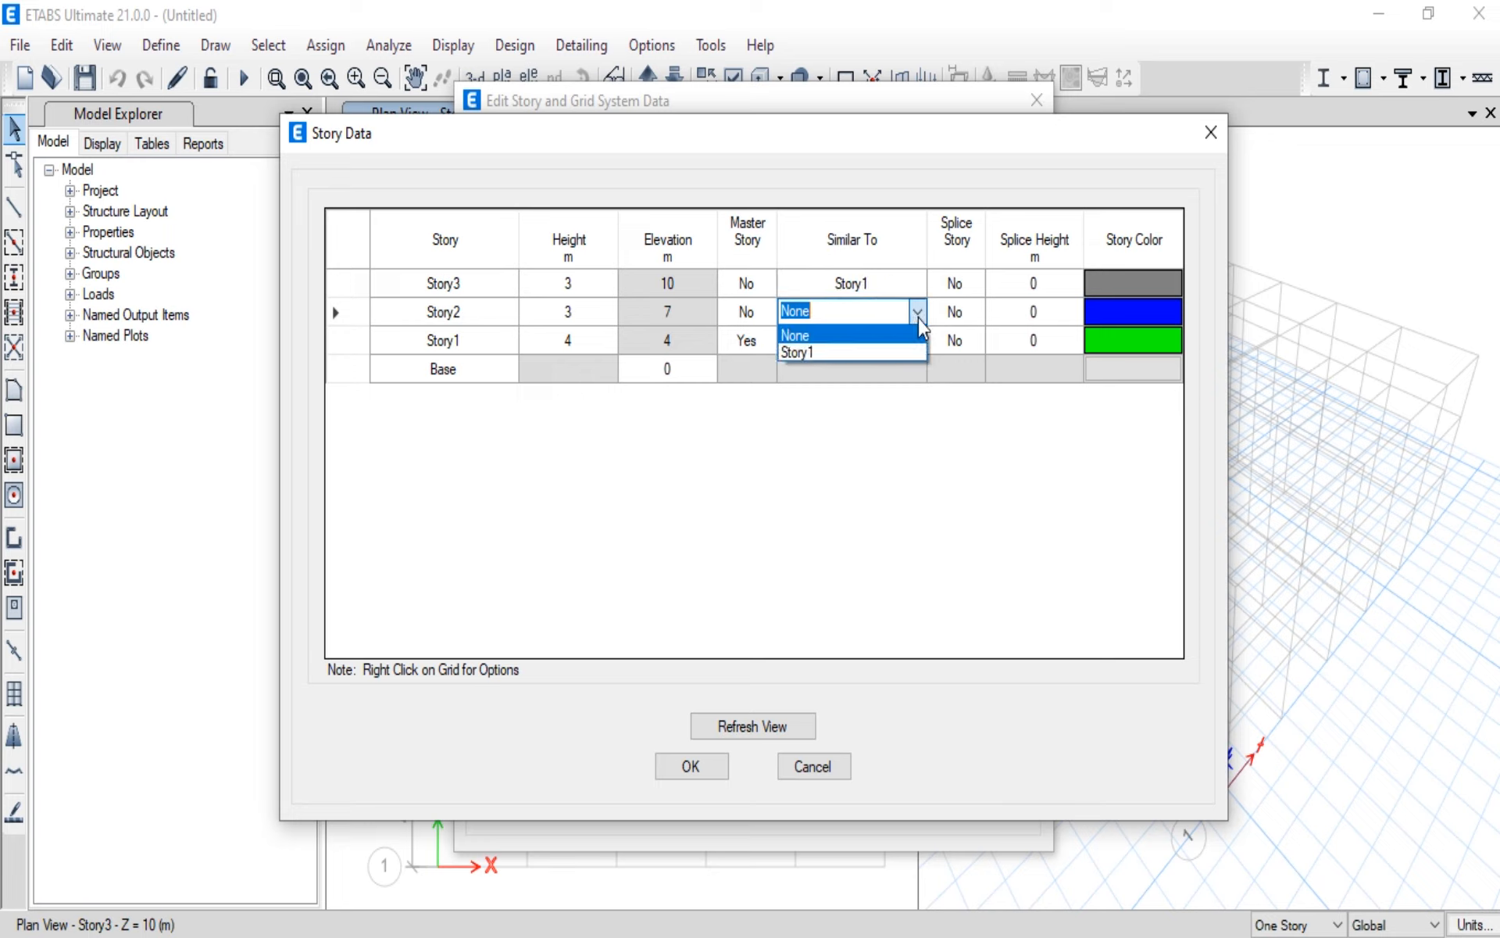
left_click(865, 352)
left_click(984, 324)
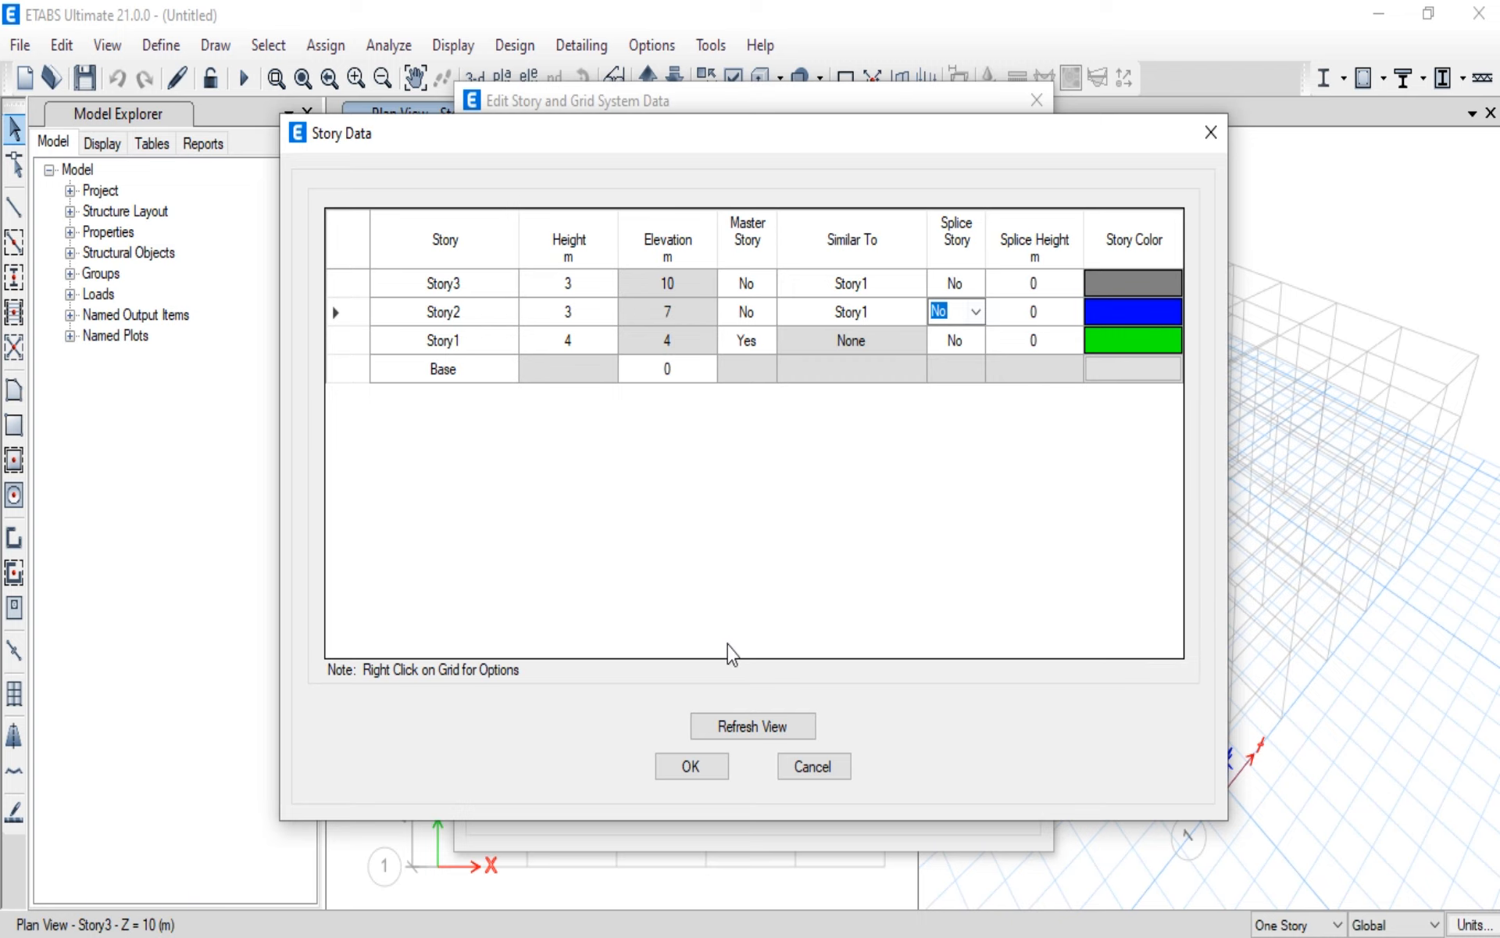
left_click(695, 769)
left_click(692, 788)
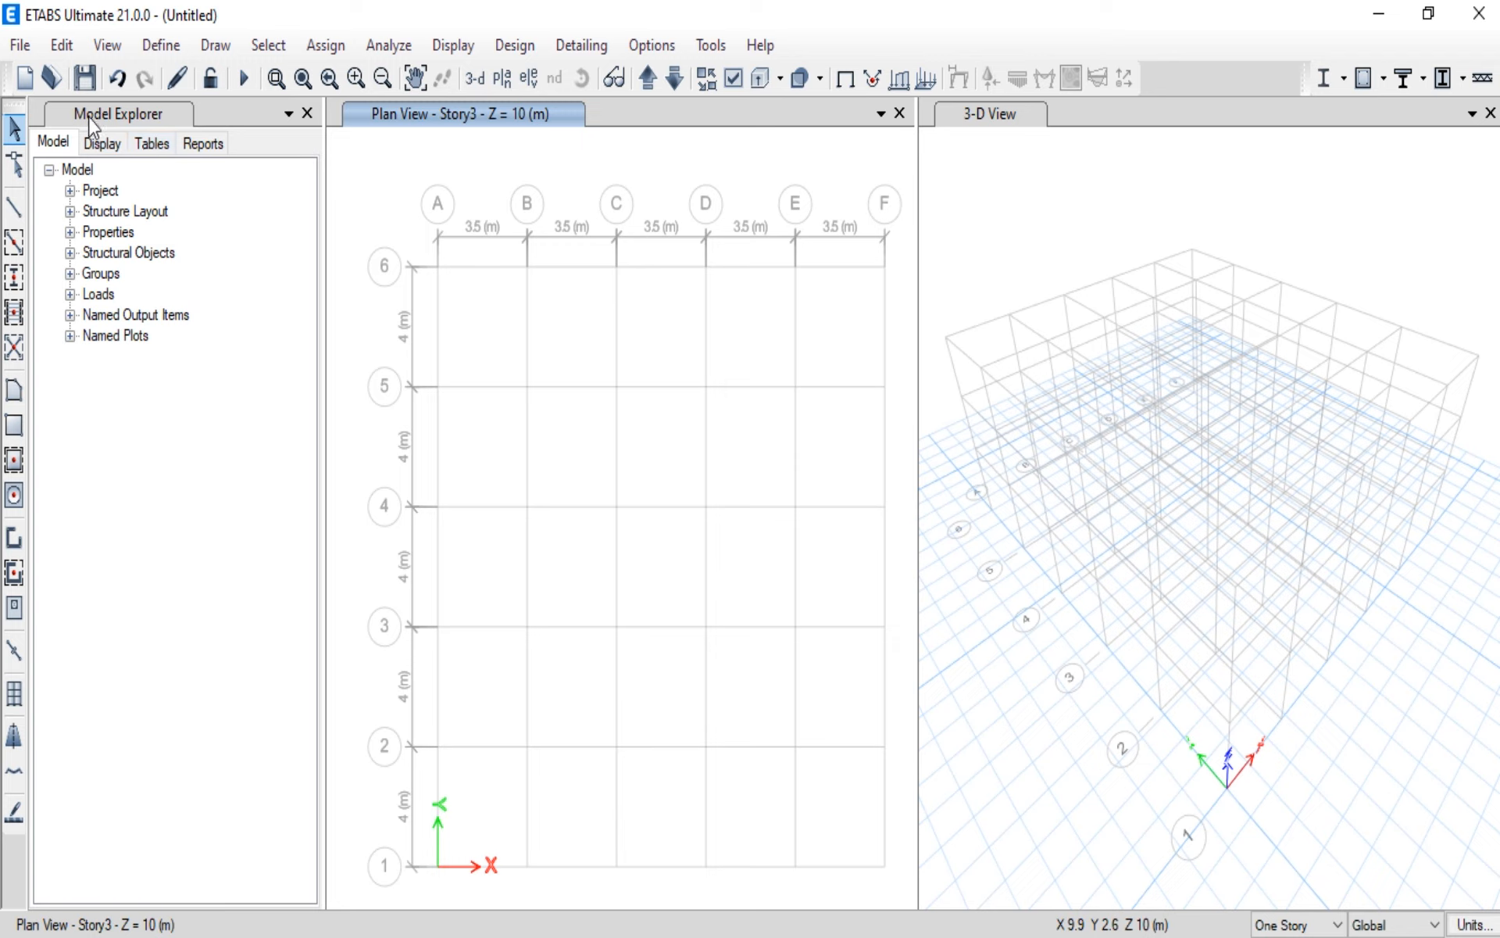
Step: Open the model's project information, review its client, company and model fields, and close it
left_click(70, 190)
left_click(134, 214)
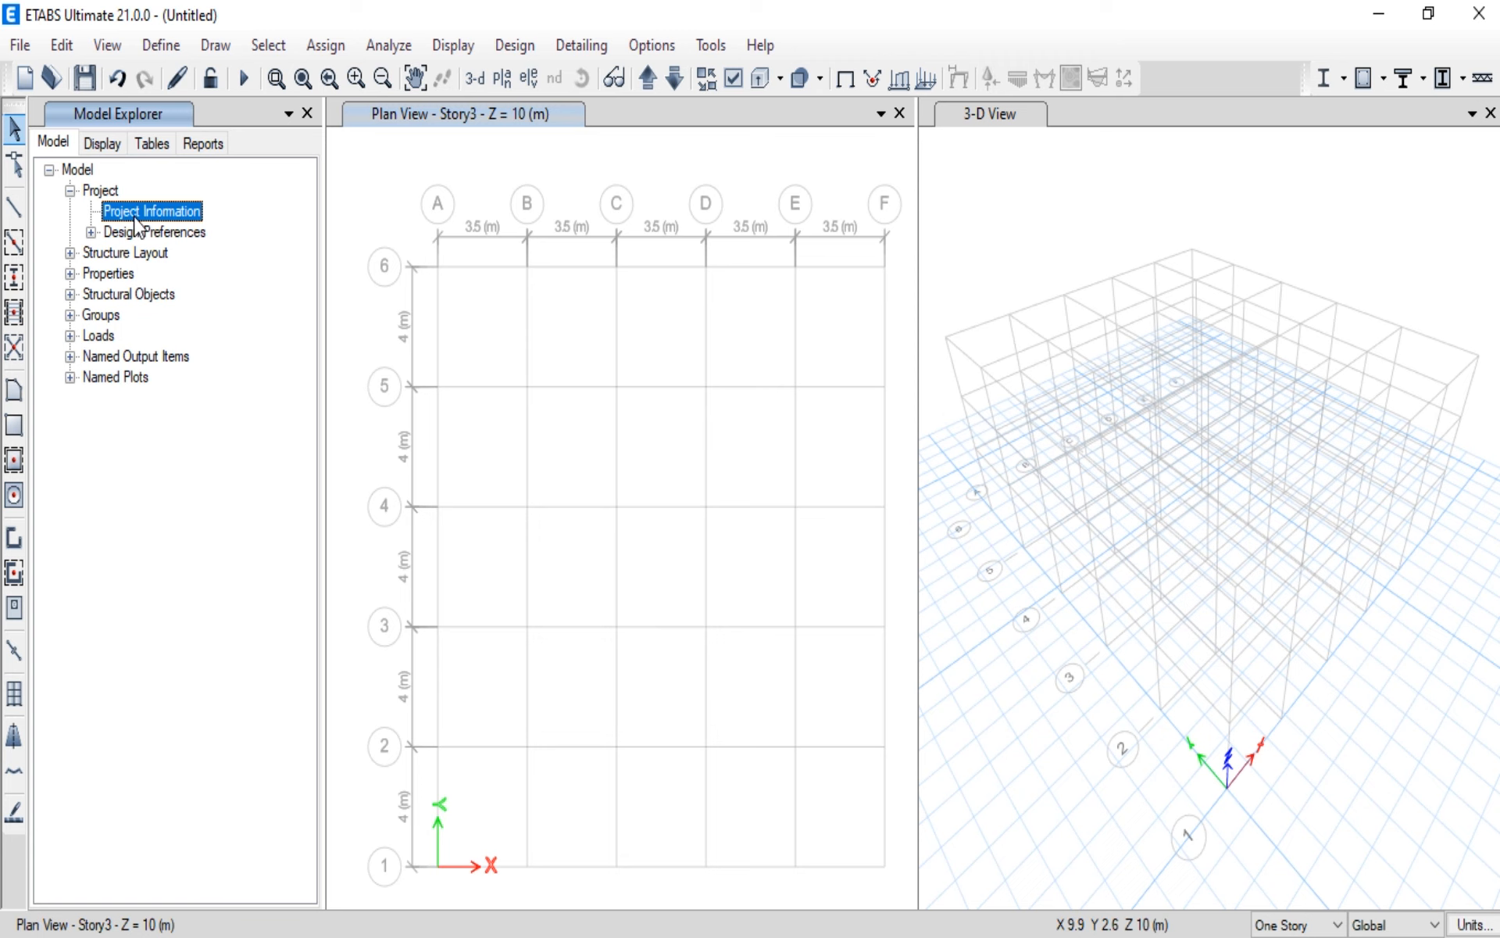
double_click(135, 220)
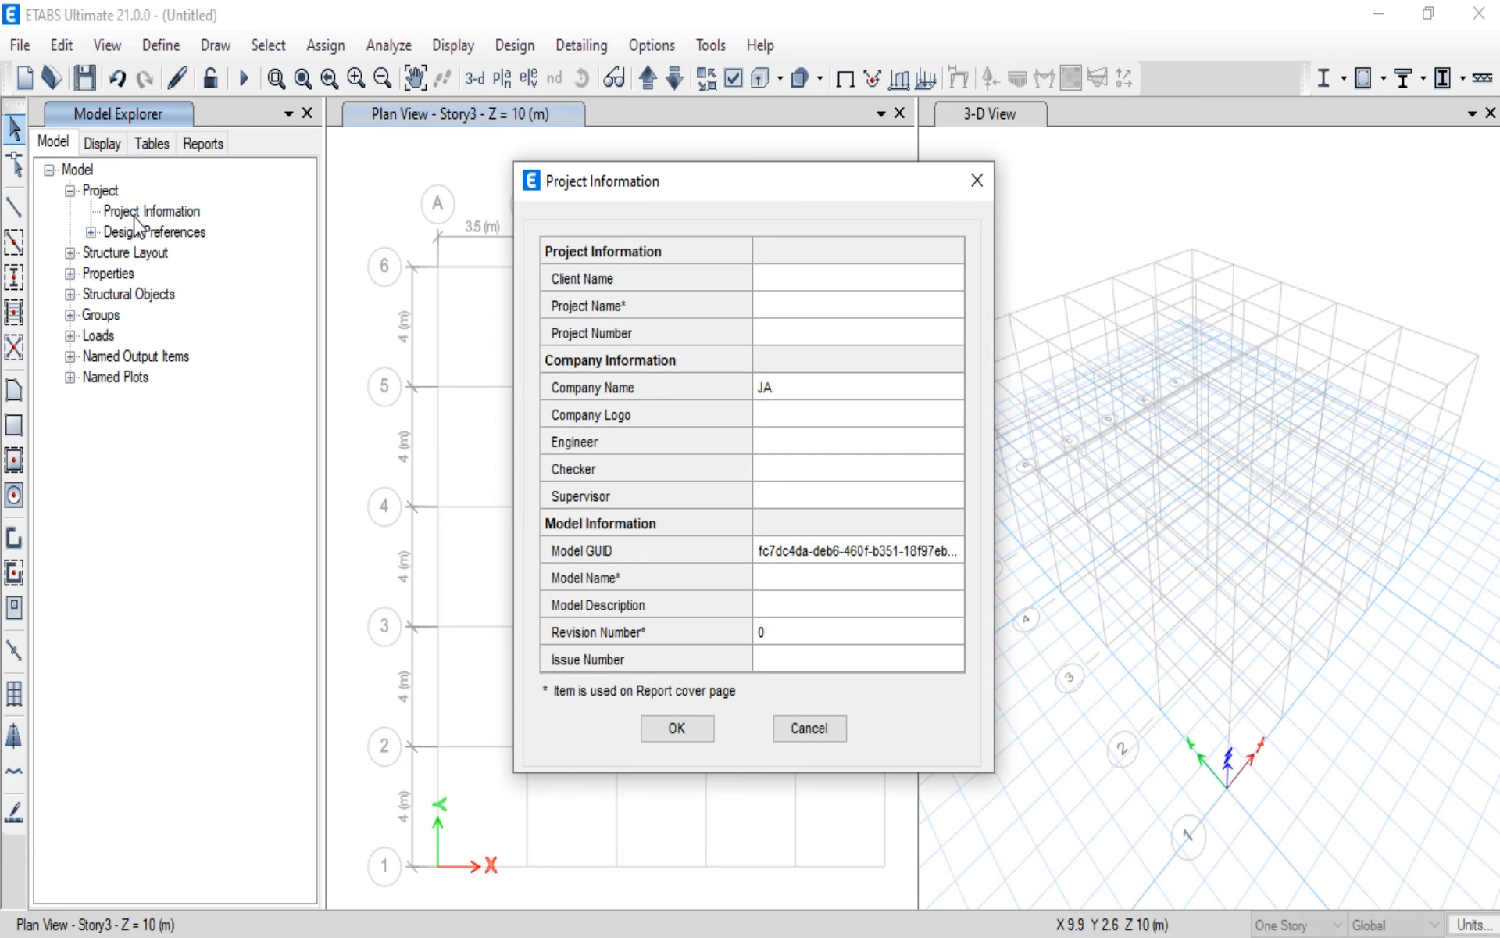
left_click(843, 289)
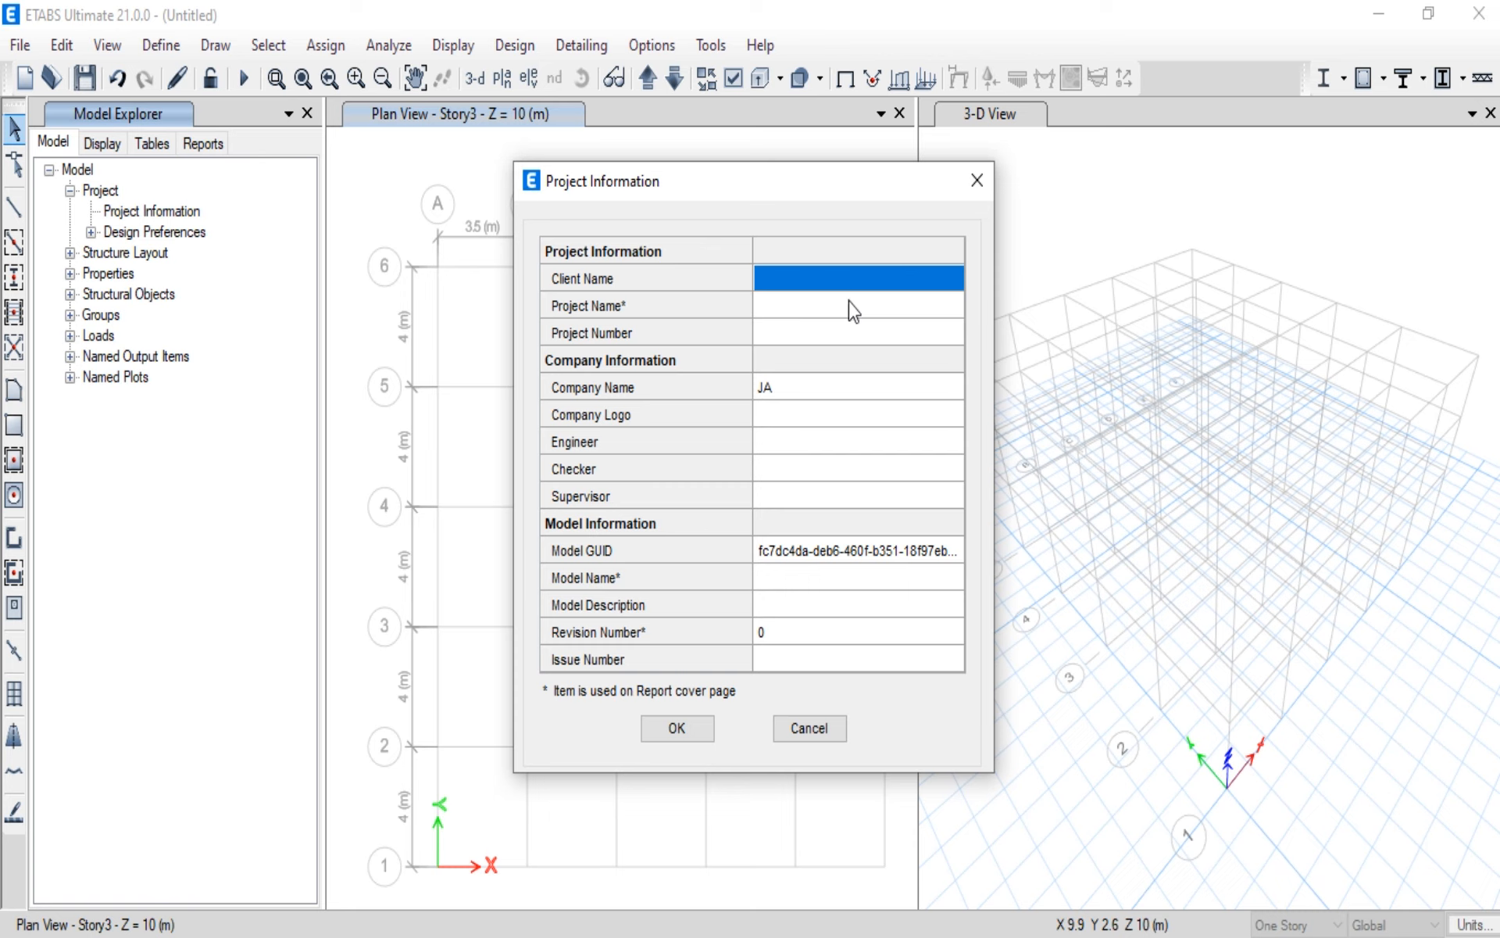
left_click(675, 728)
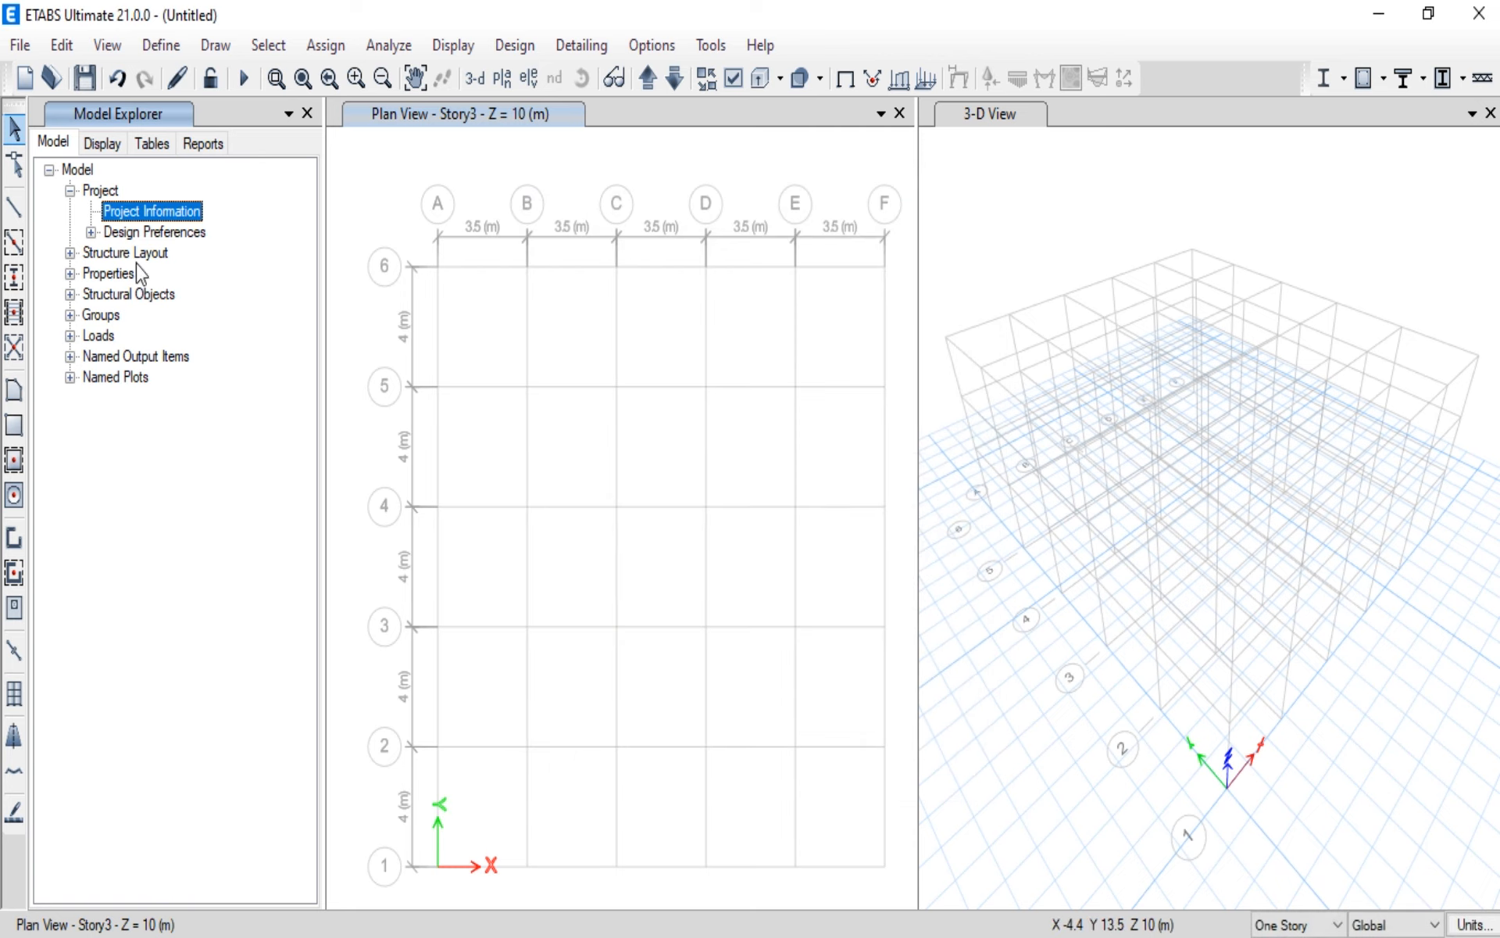
Step: Review the Steel Frame Design and Concrete Frame Design preferences under the project's design preferences, accepting both as listed
left_click(91, 232)
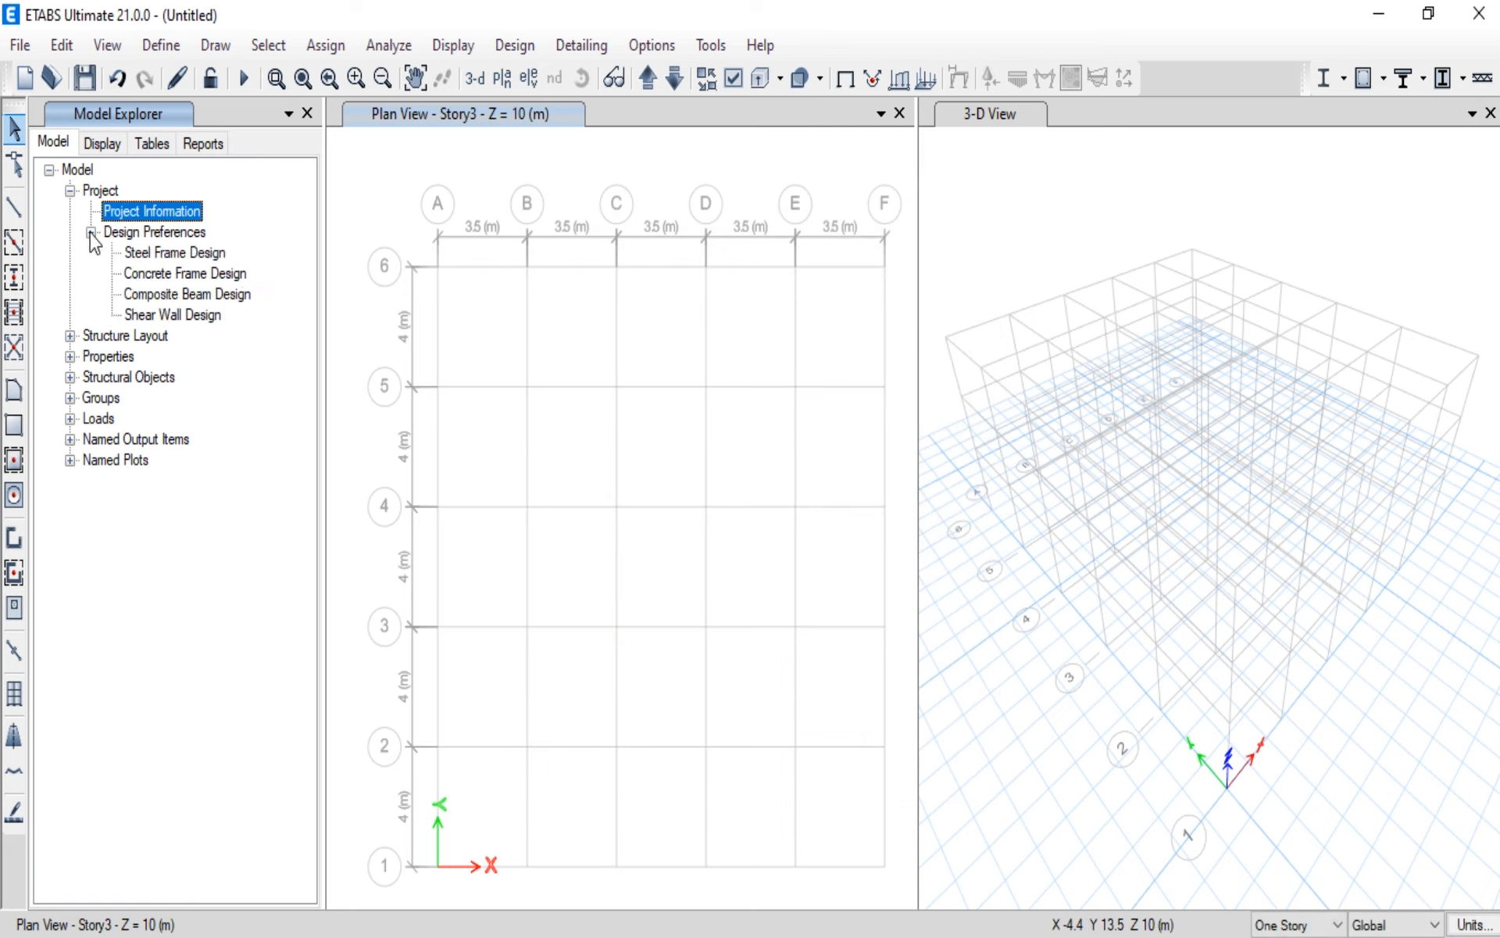
left_click(164, 254)
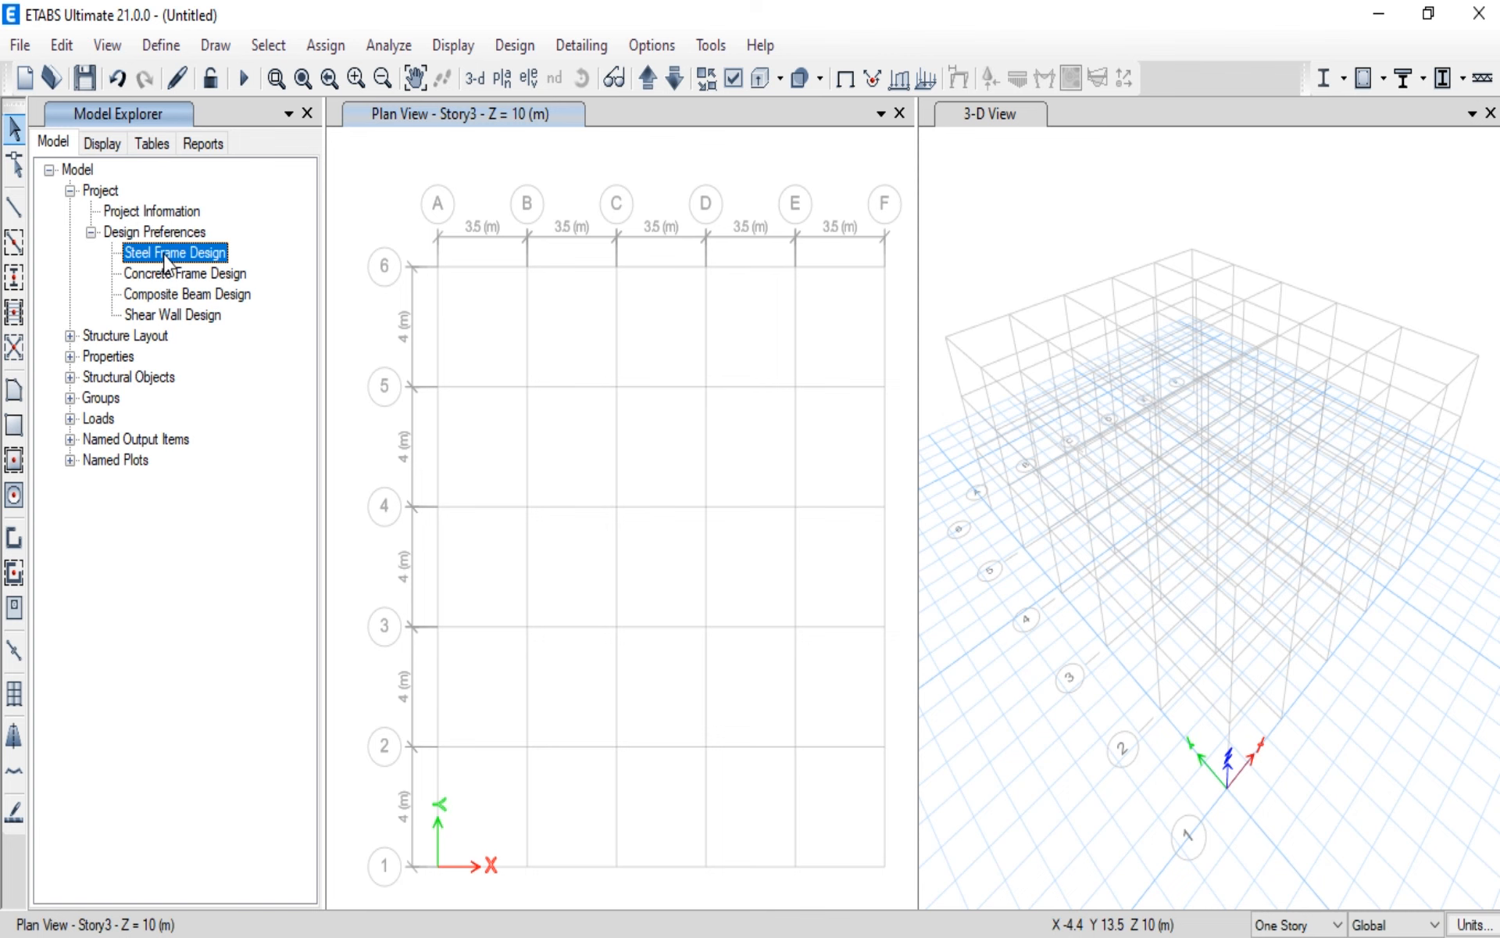
double_click(164, 260)
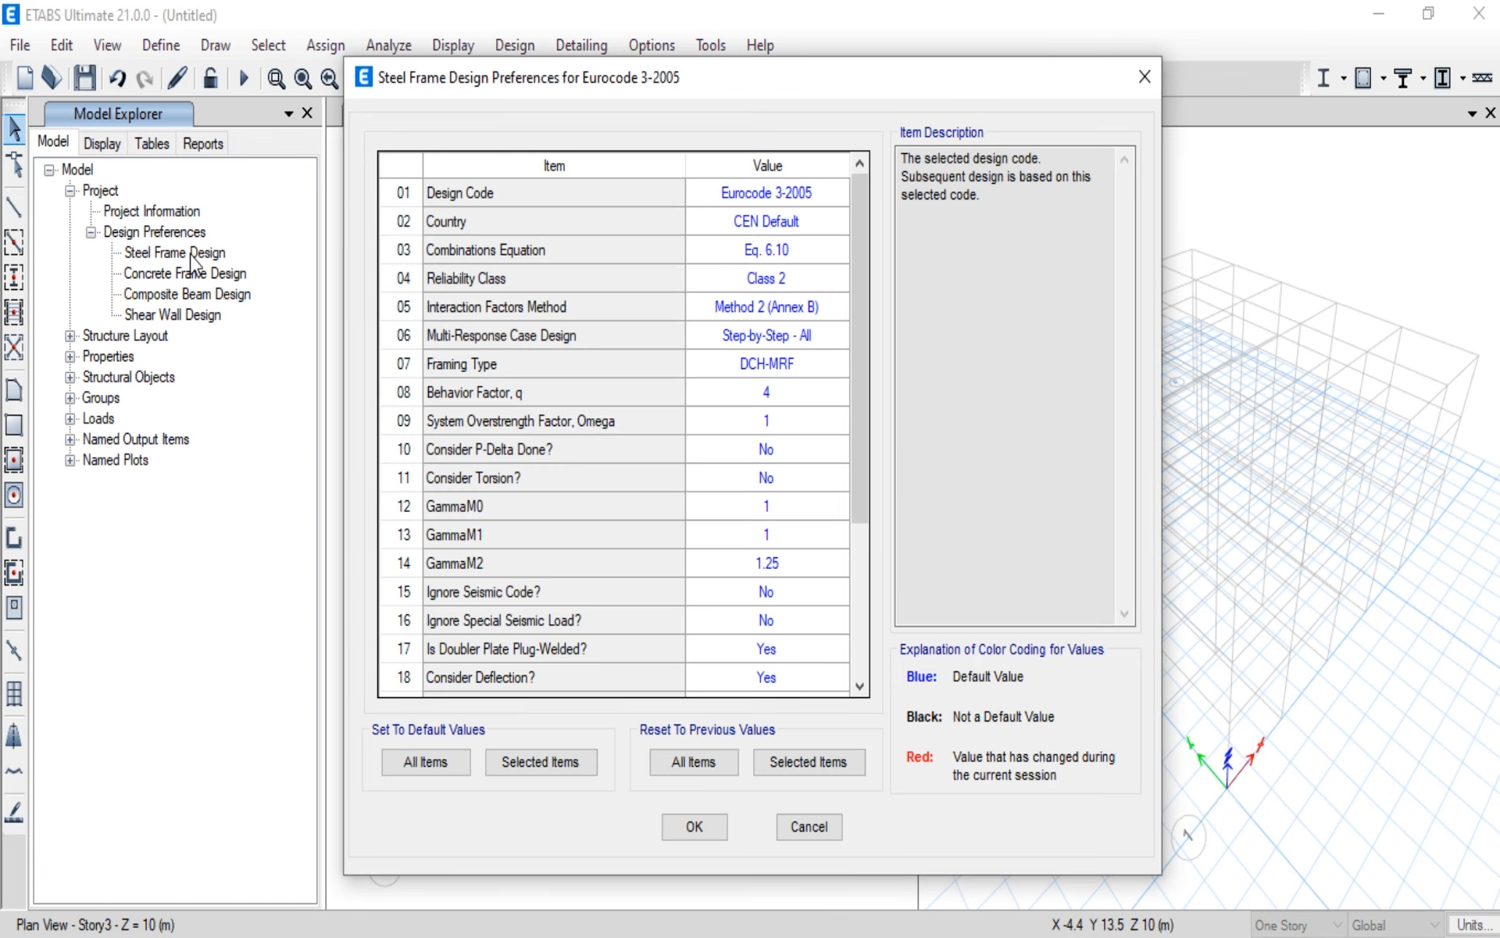
double_click(203, 274)
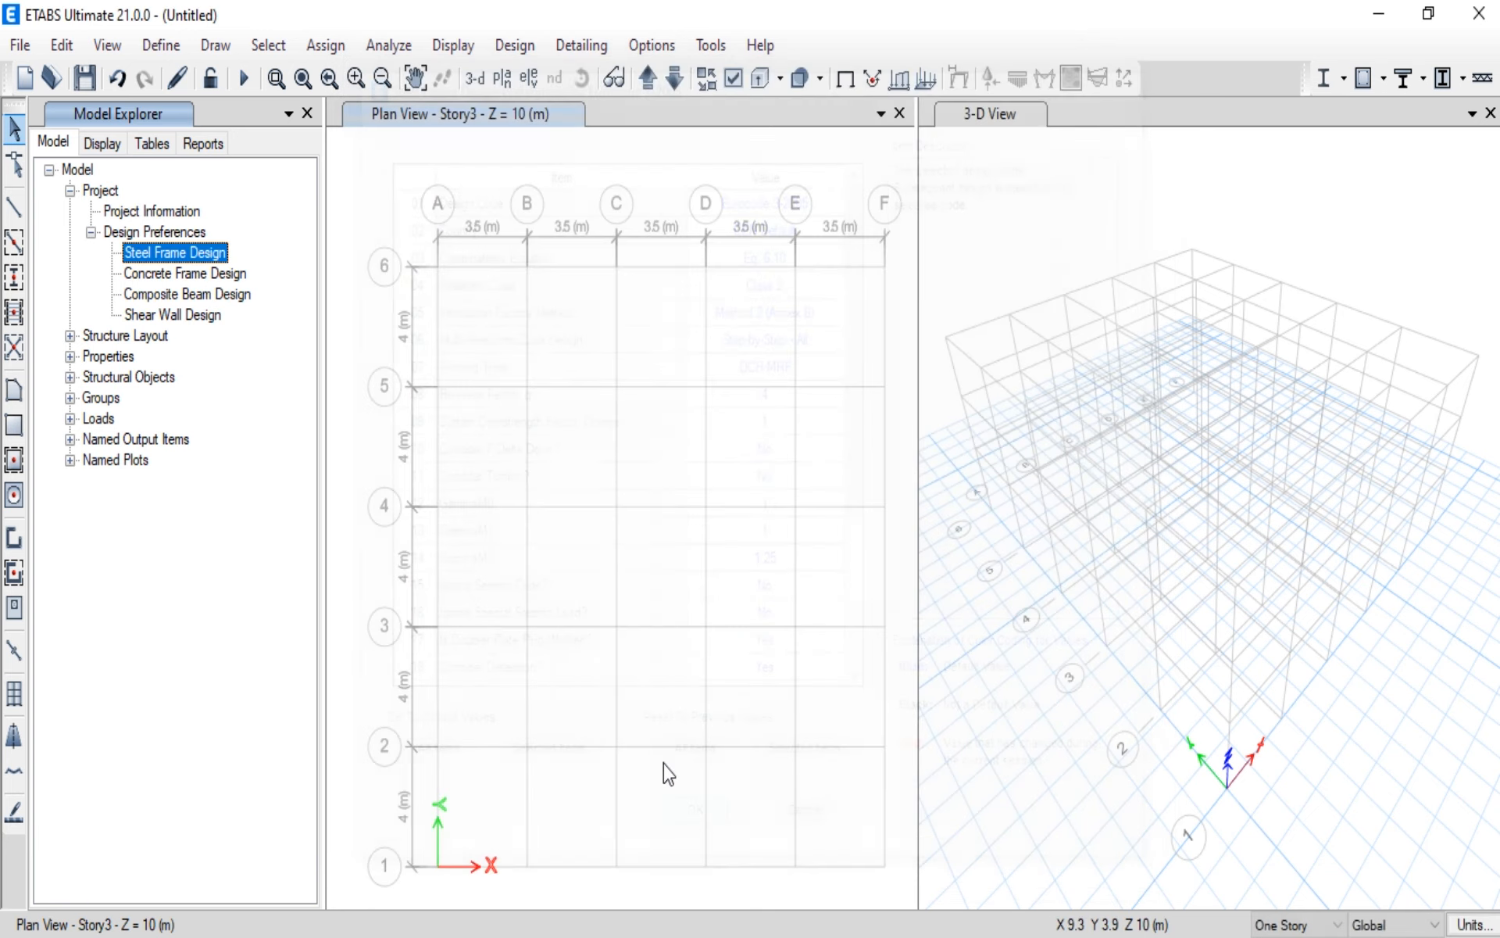
left_click(695, 826)
double_click(188, 275)
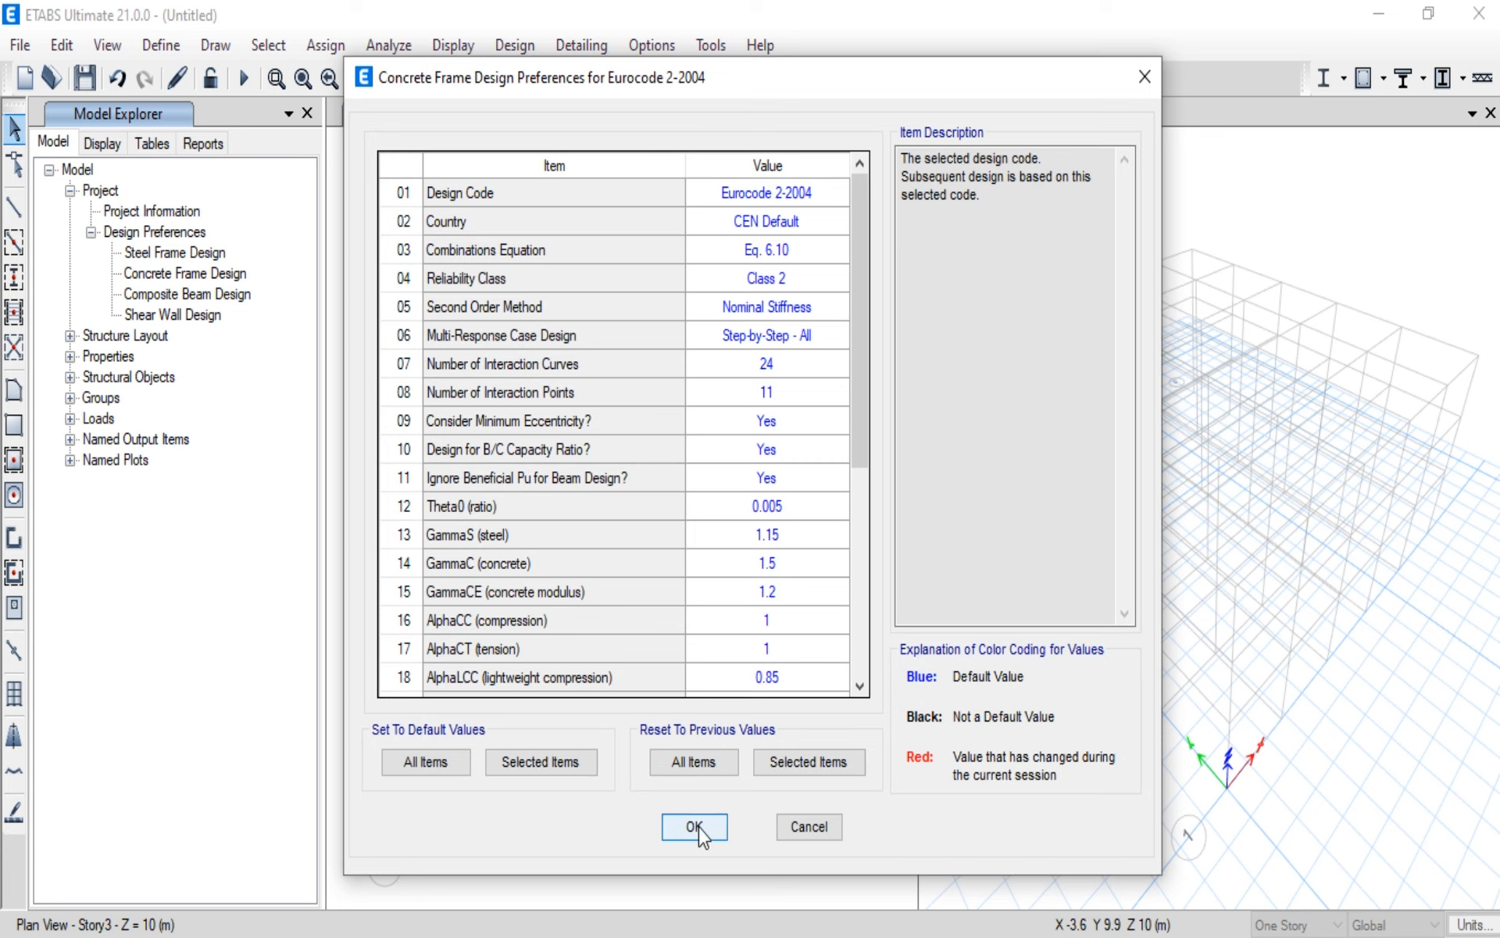
left_click(695, 826)
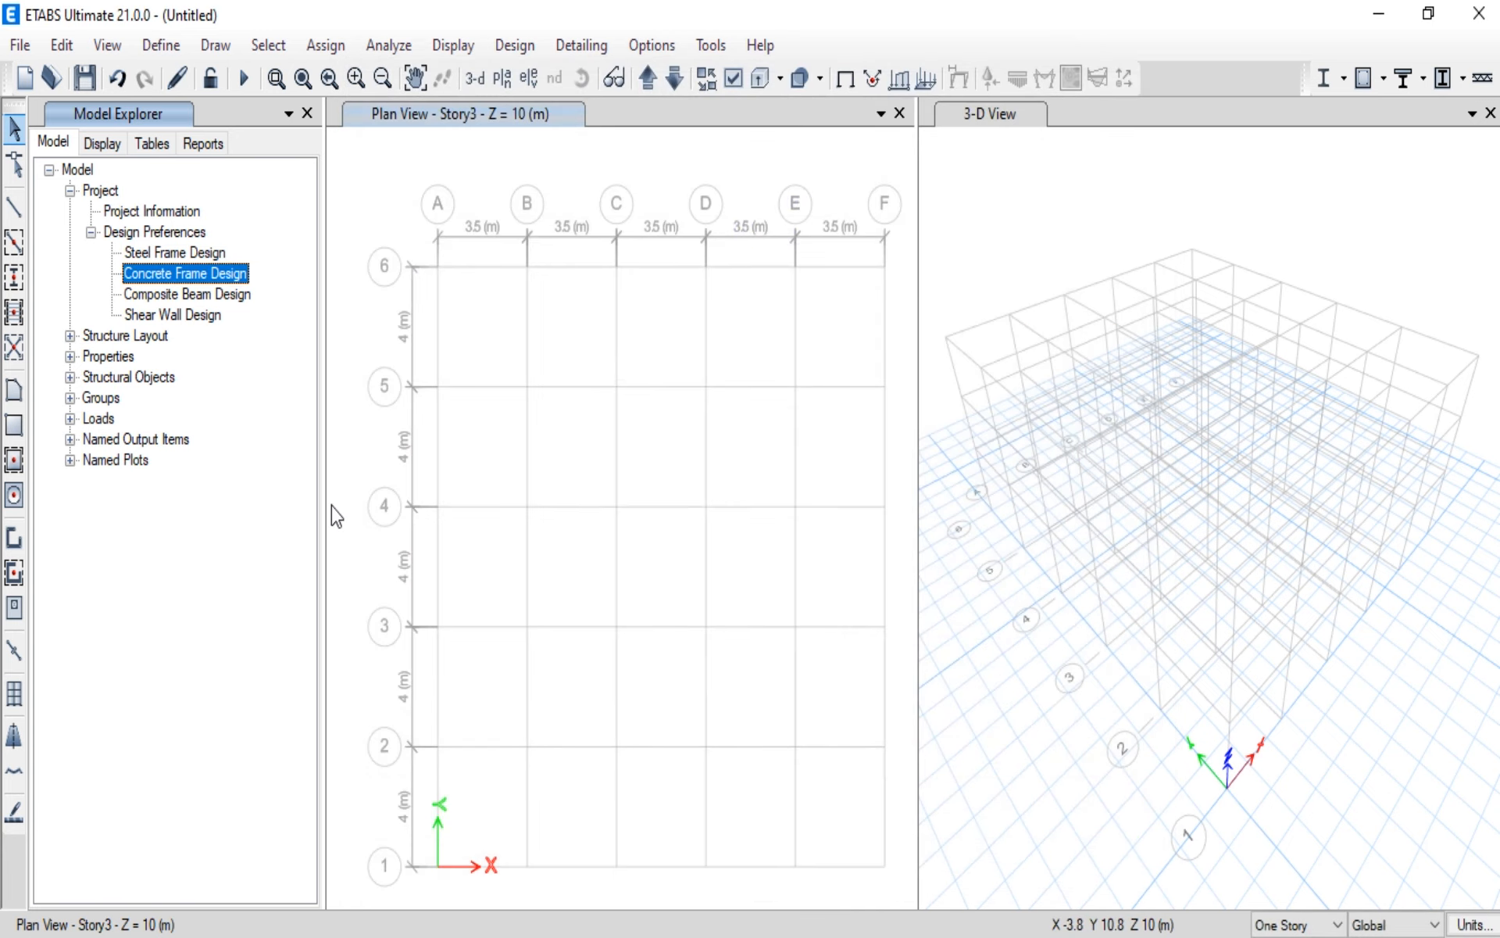
Step: Examine the Model Explorer's display windows, tables and reports, and return to the model tree with its project branch collapsed
left_click(100, 144)
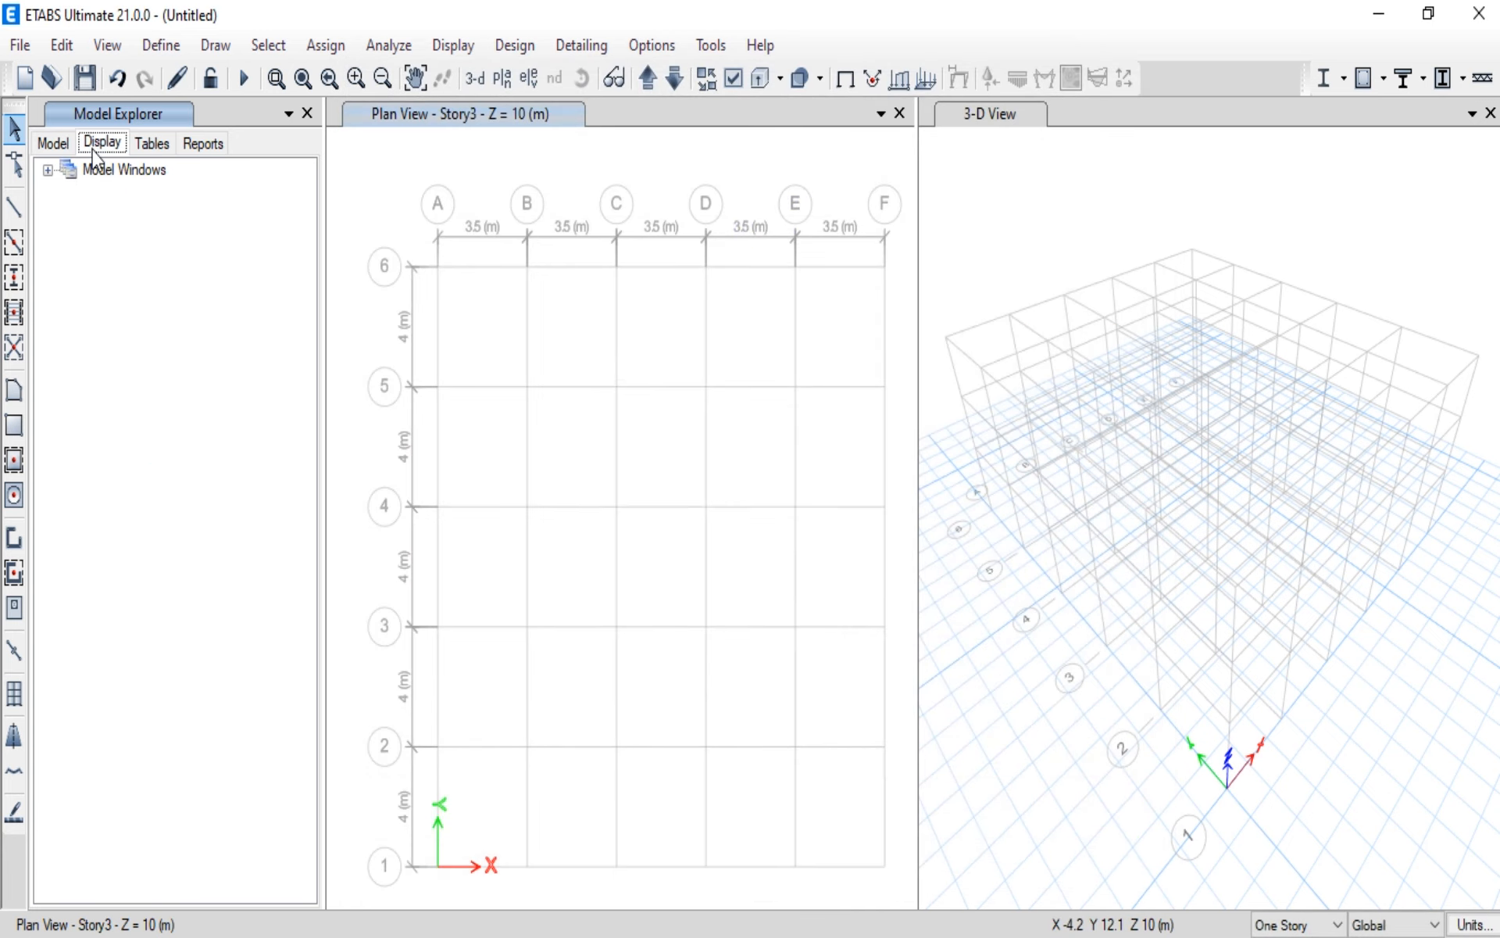
left_click(48, 170)
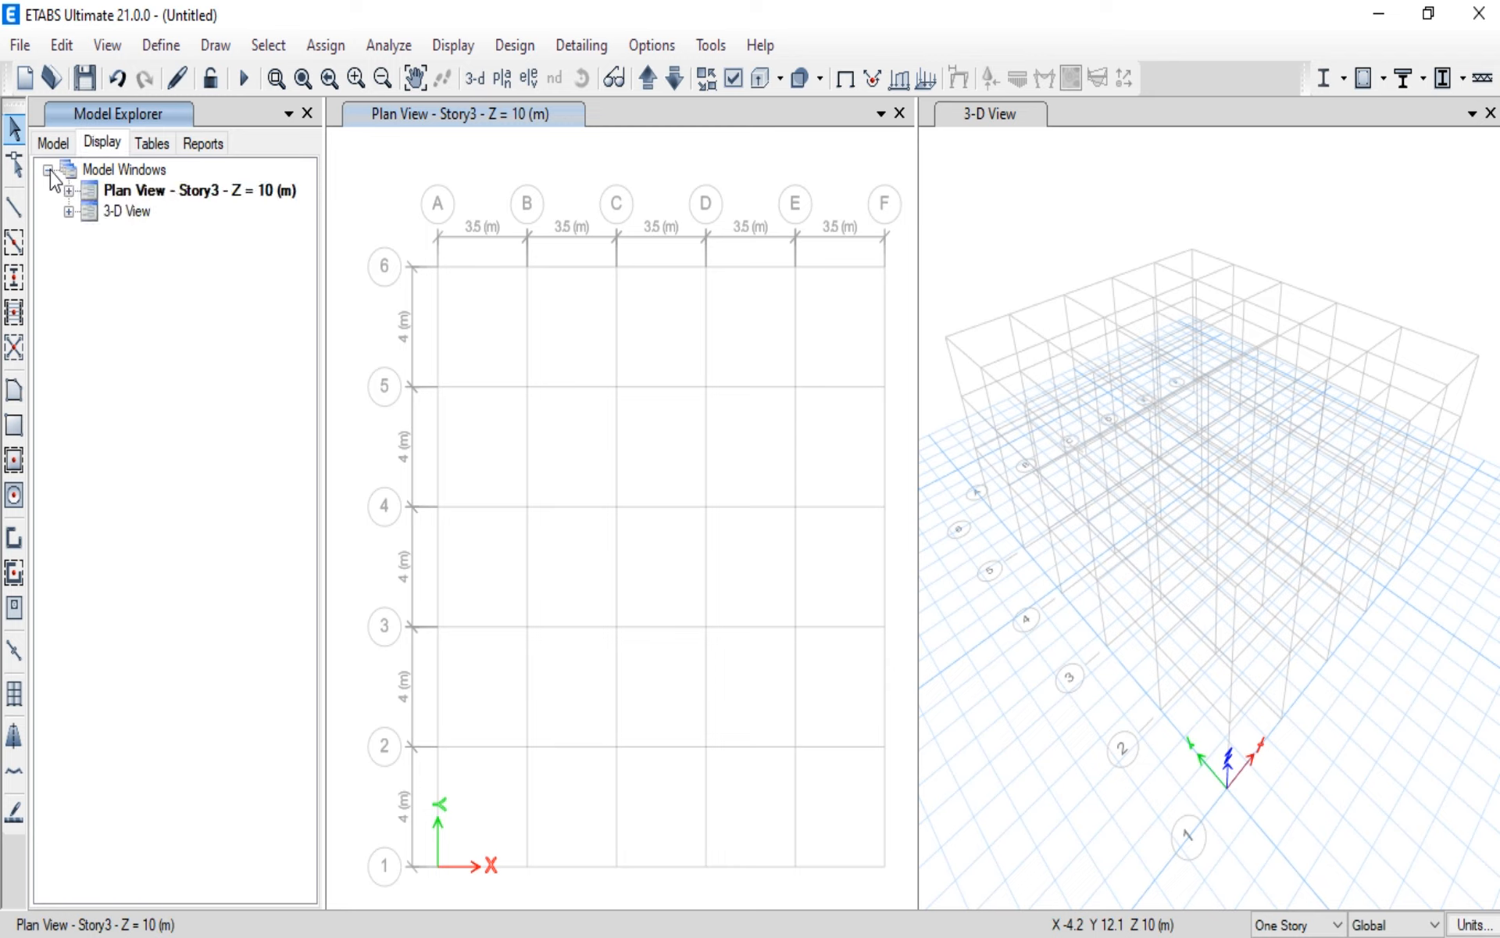
left_click(148, 144)
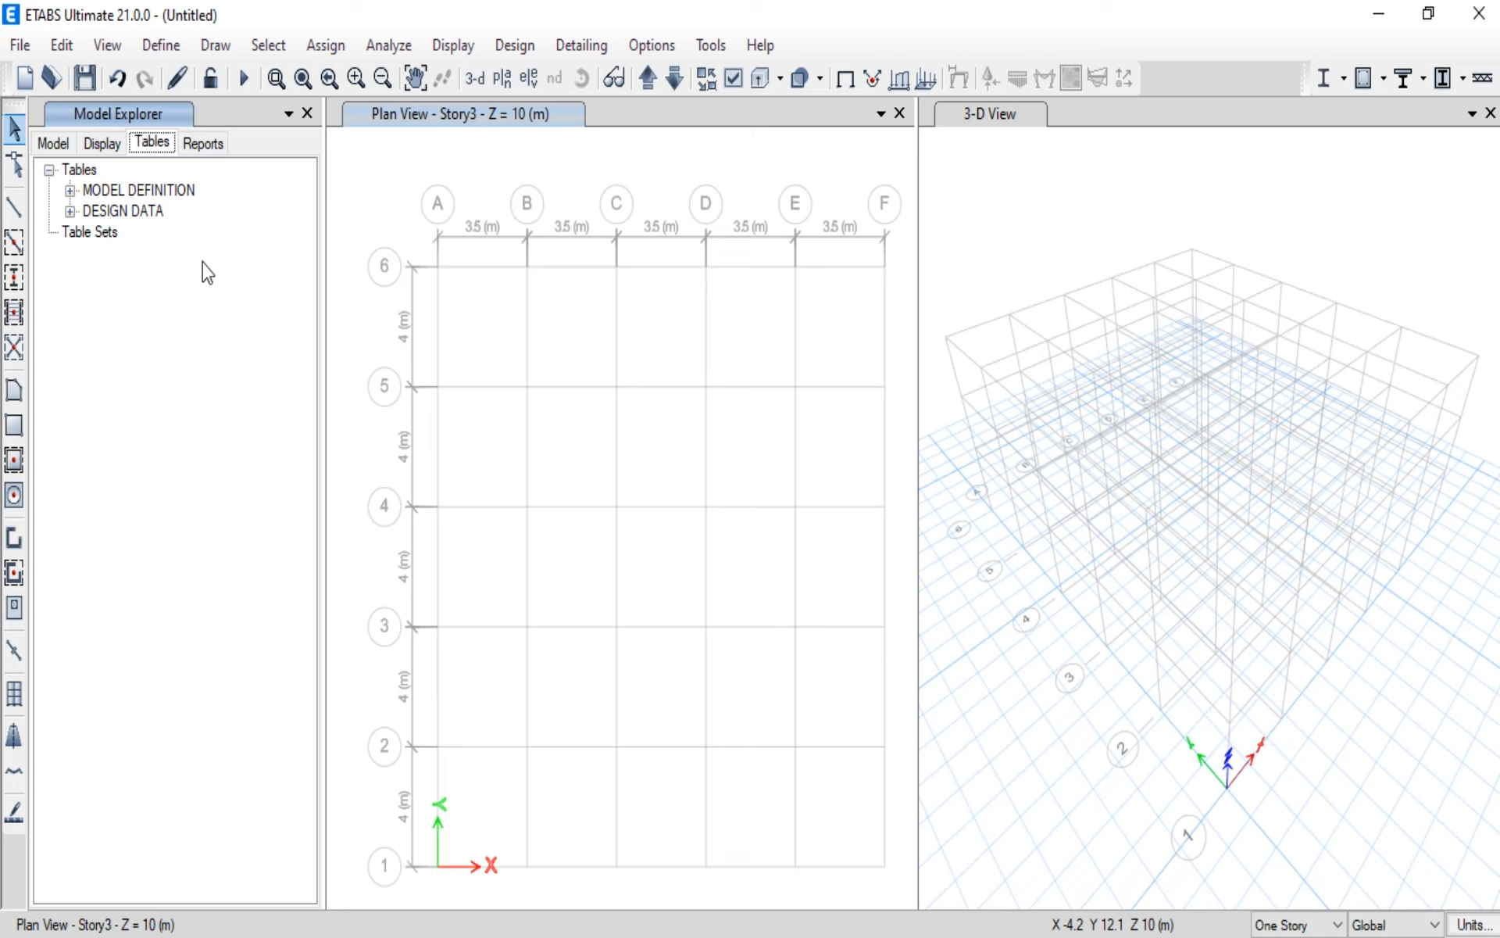
left_click(200, 145)
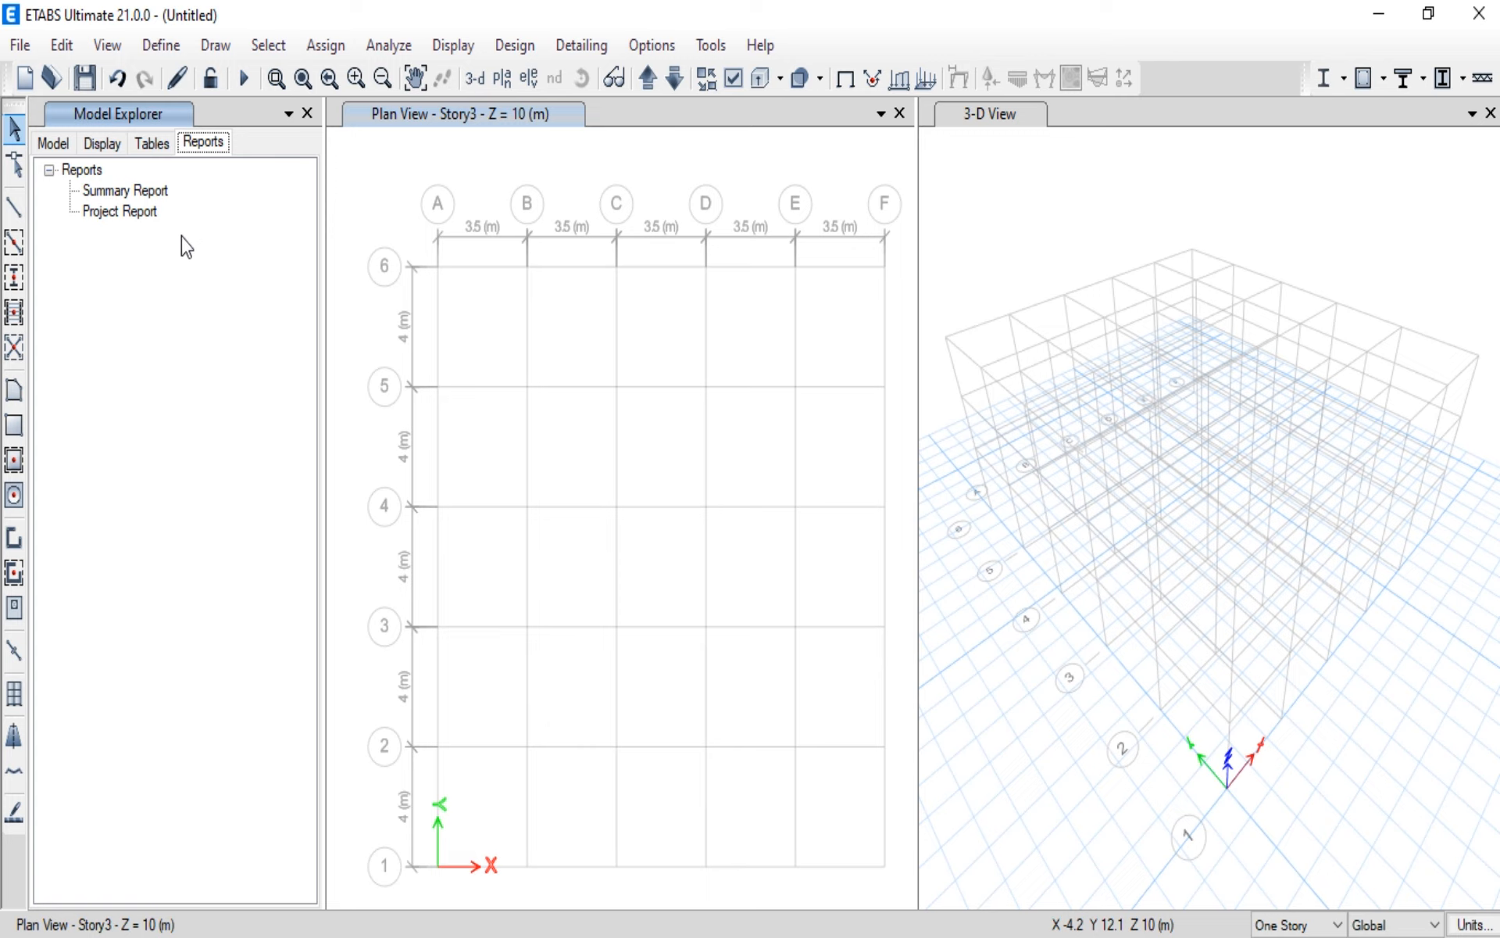
left_click(211, 233)
left_click(47, 145)
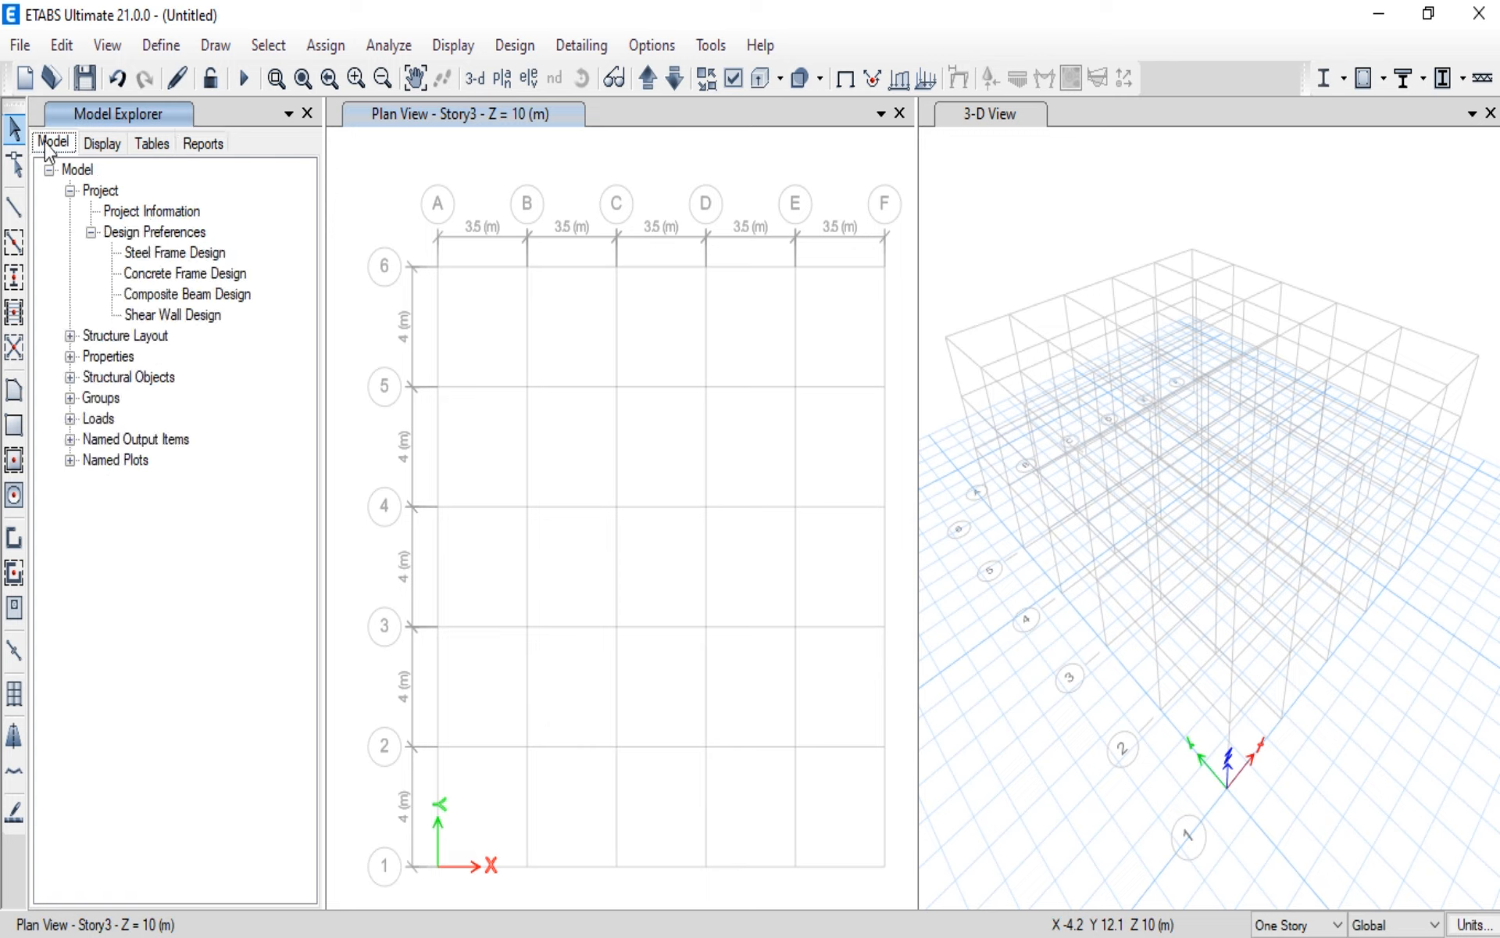
left_click(70, 190)
left_click(50, 171)
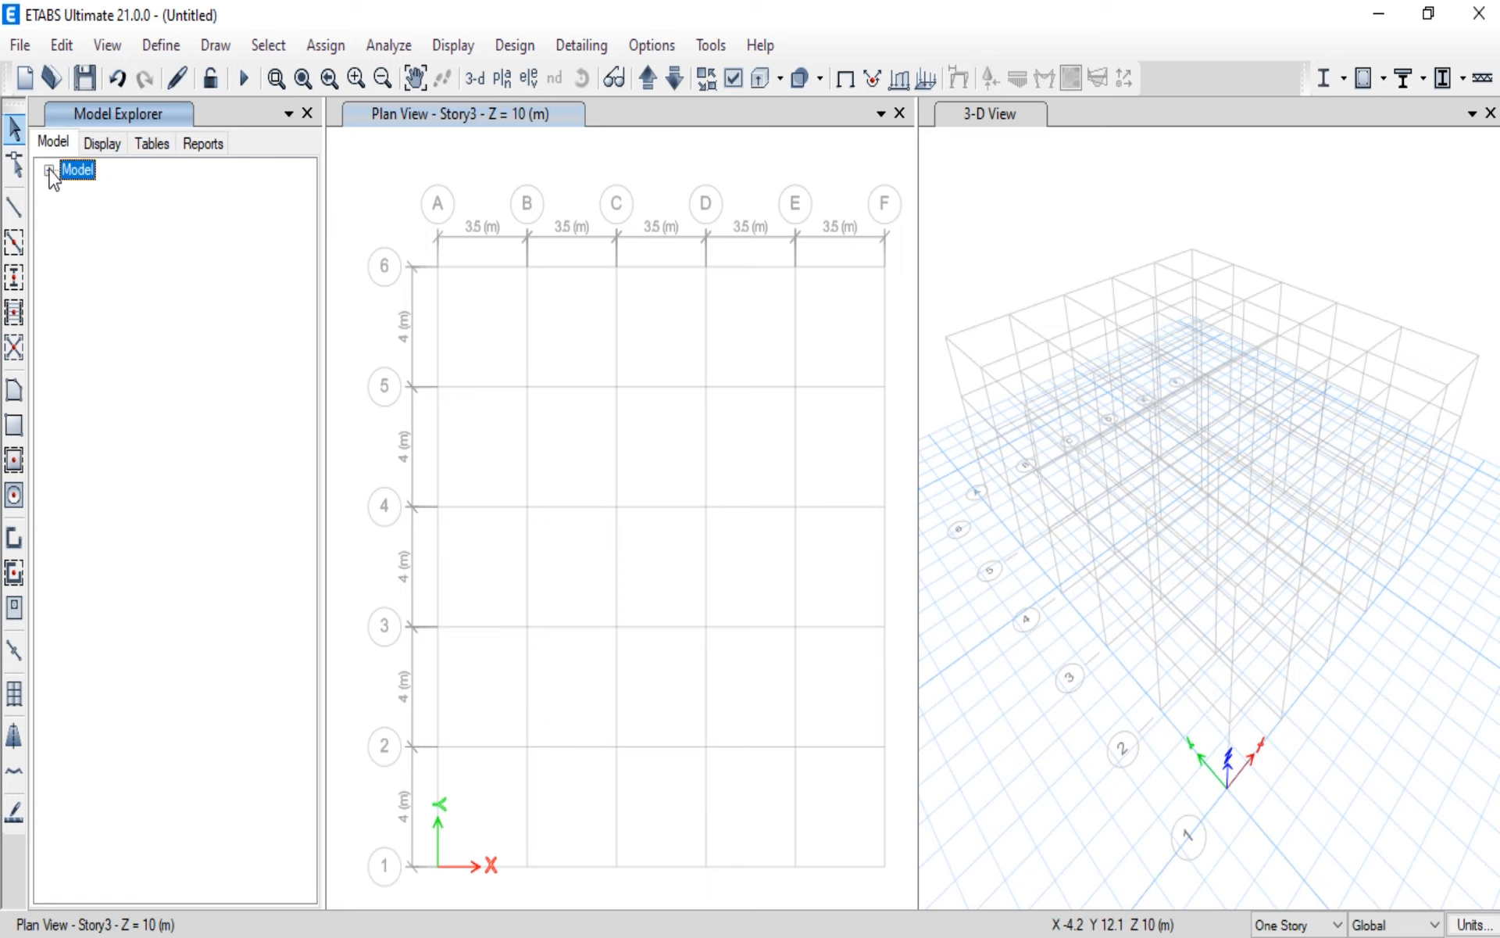
left_click(49, 171)
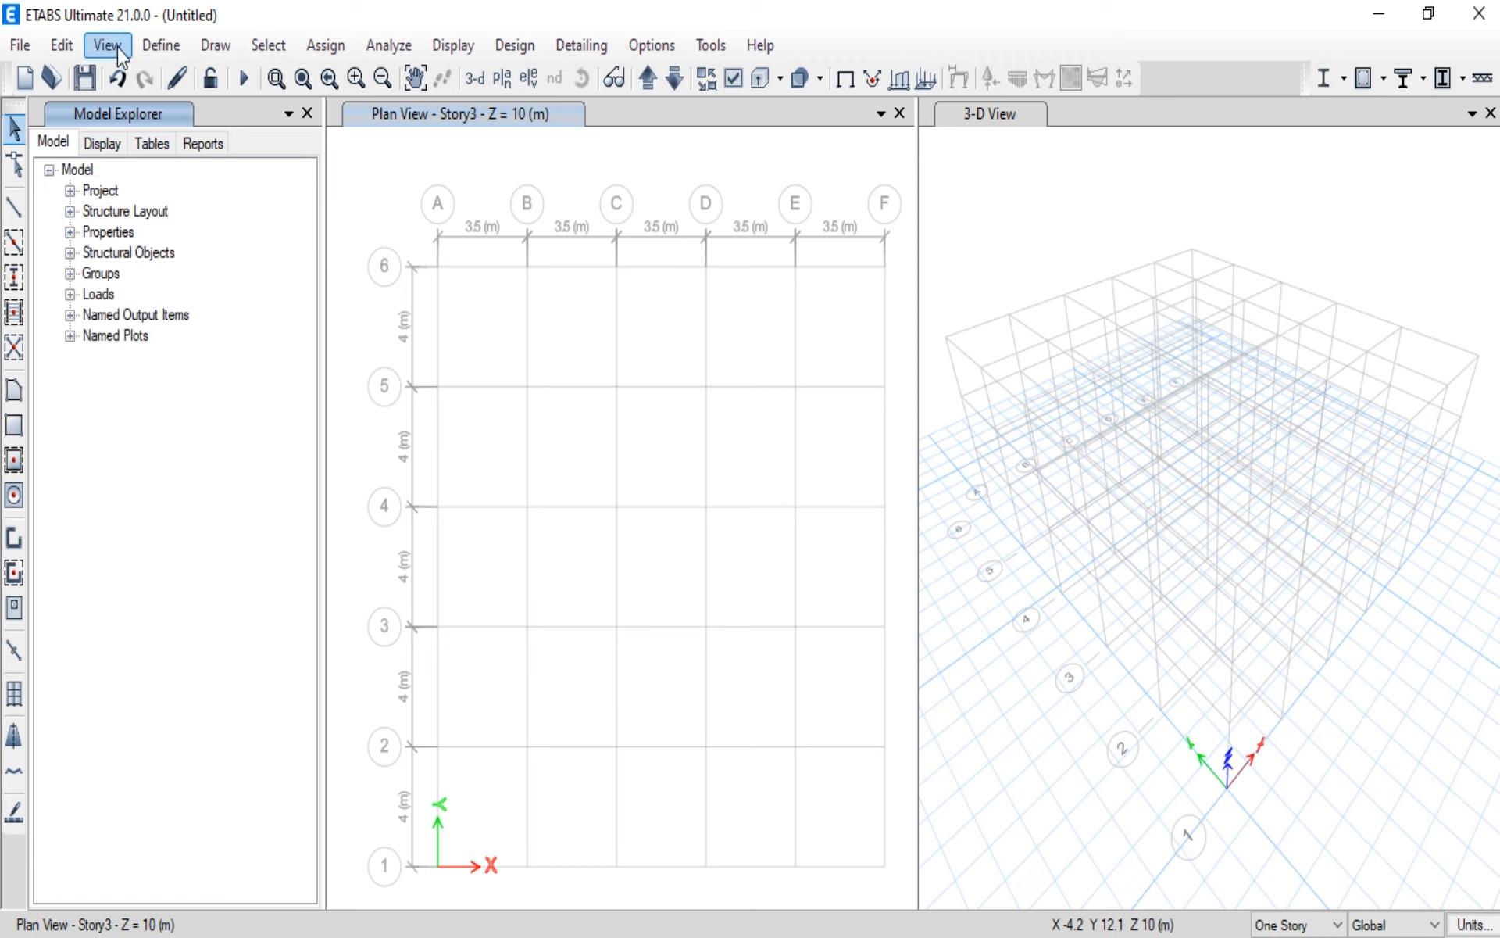
Step: Add a Concrete material for region Europe, standard EN 1992-1-1 per EN 206-1, grade C20/25, accepting its default property data
left_click(154, 43)
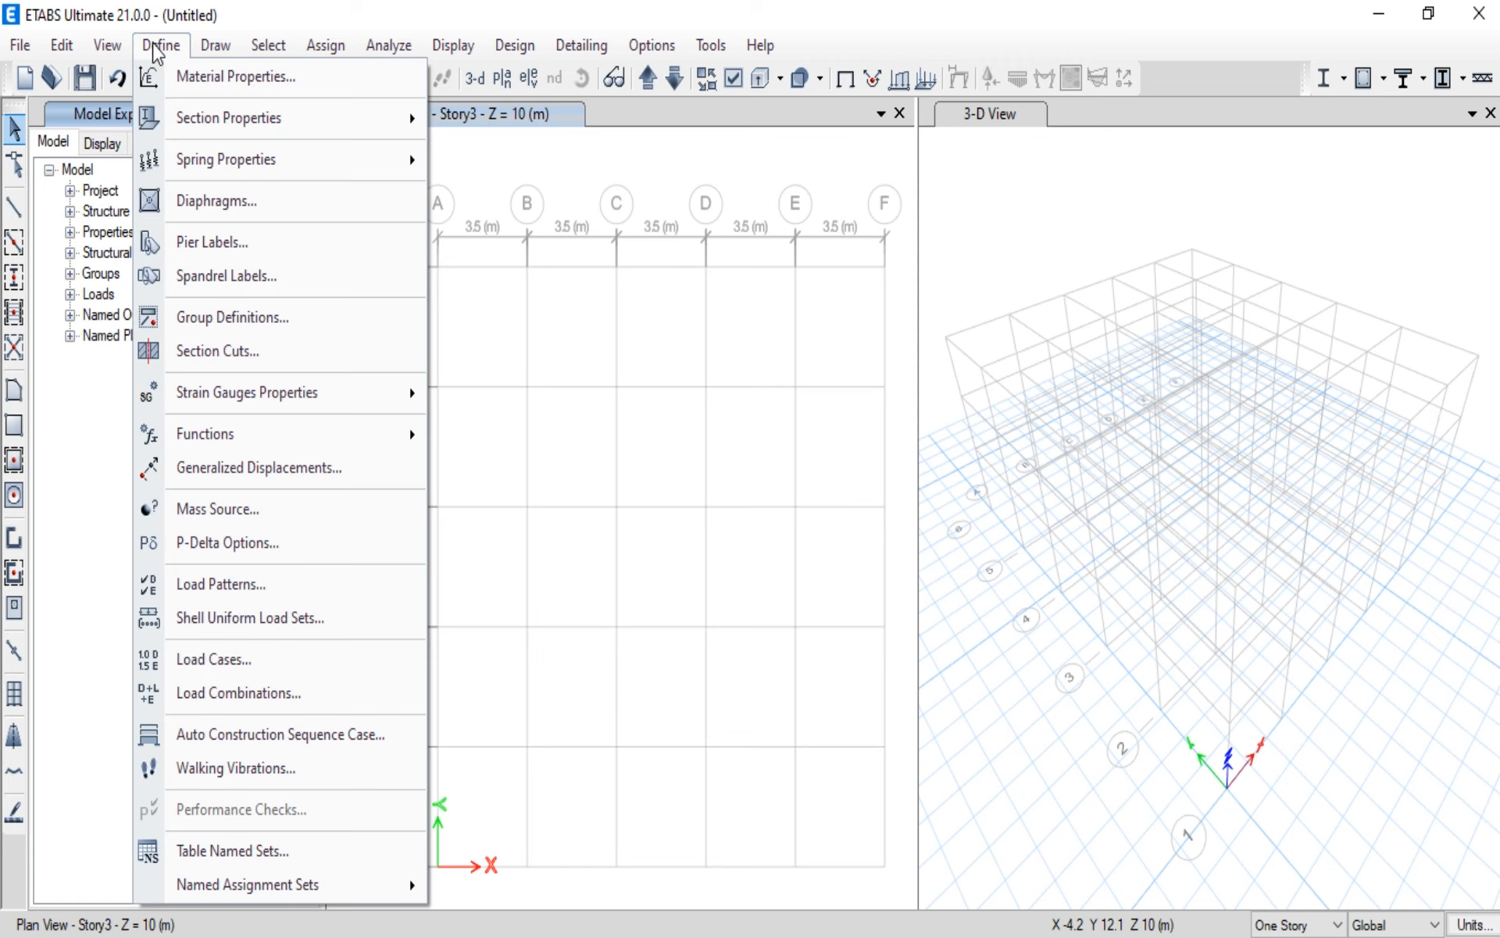
left_click(180, 75)
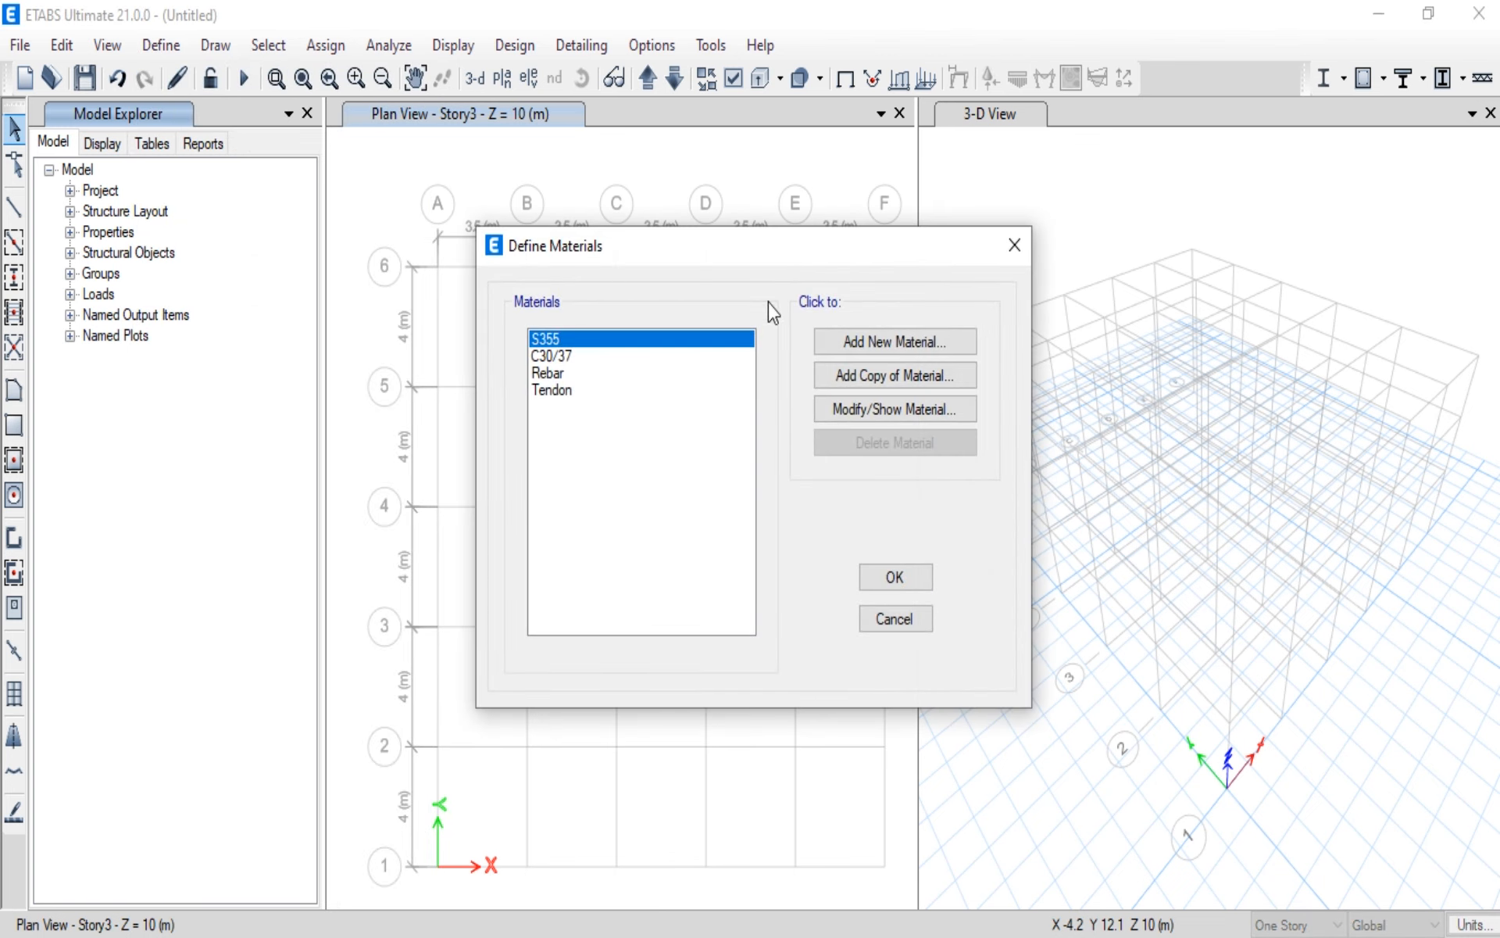
left_click(869, 344)
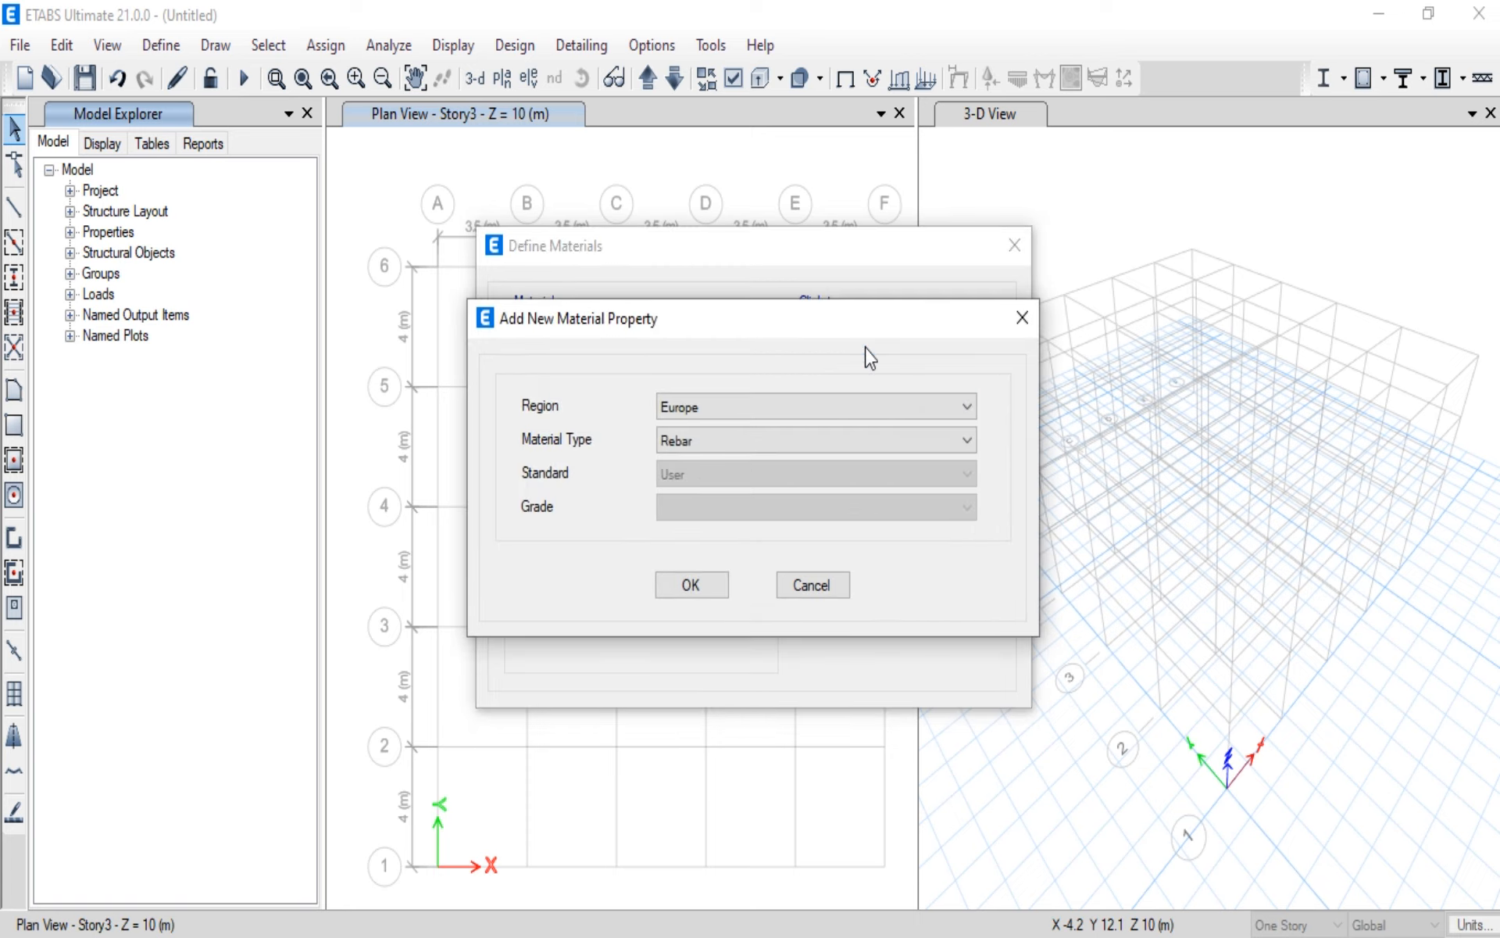
left_click(966, 408)
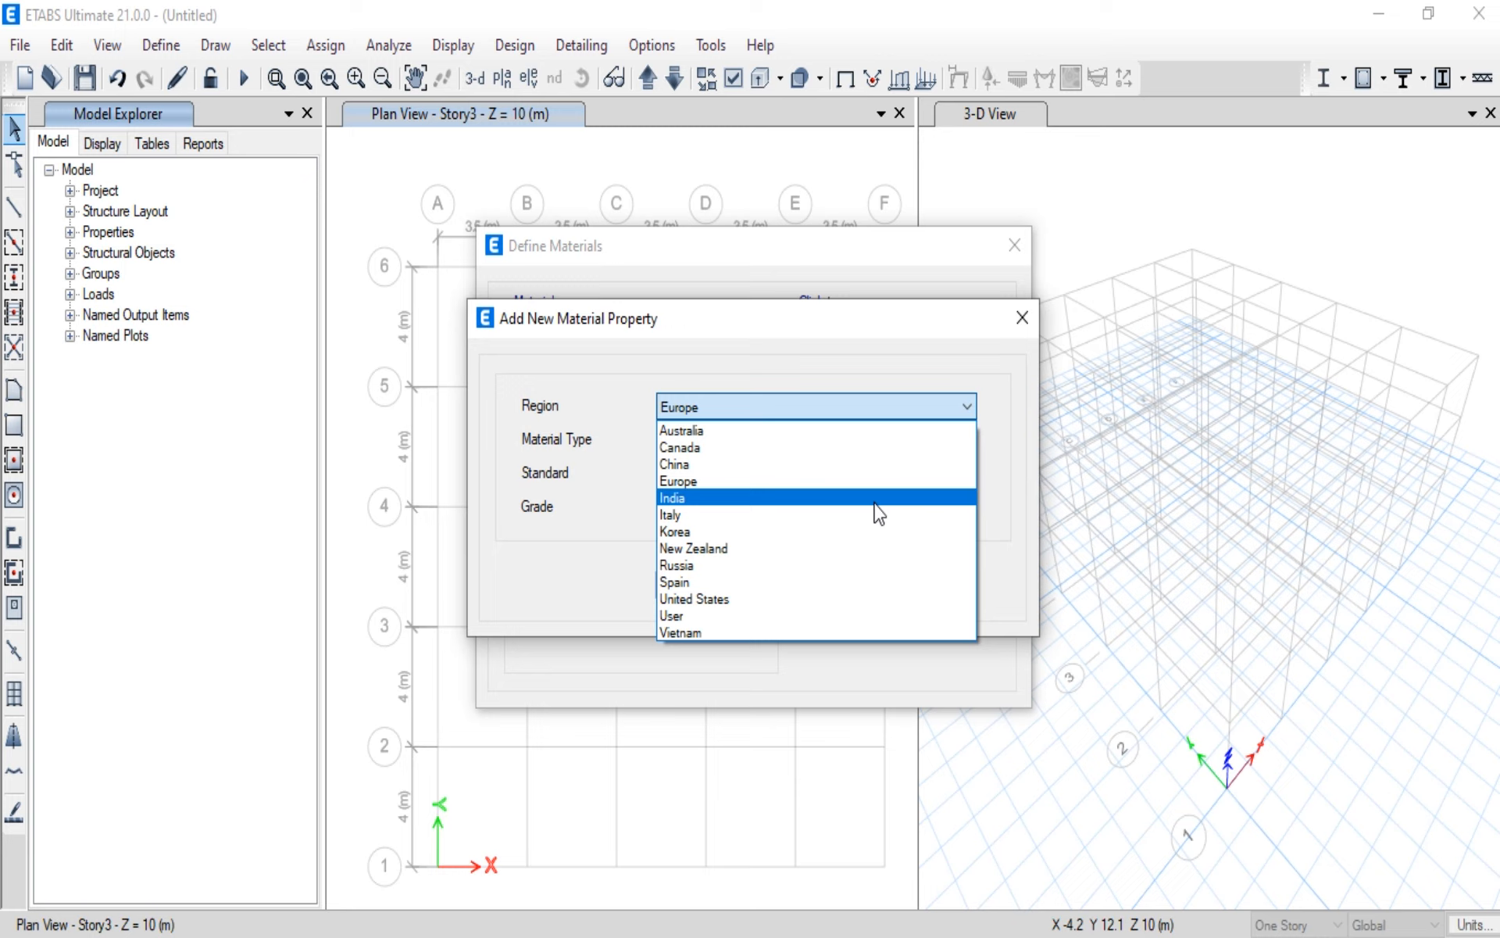
left_click(851, 480)
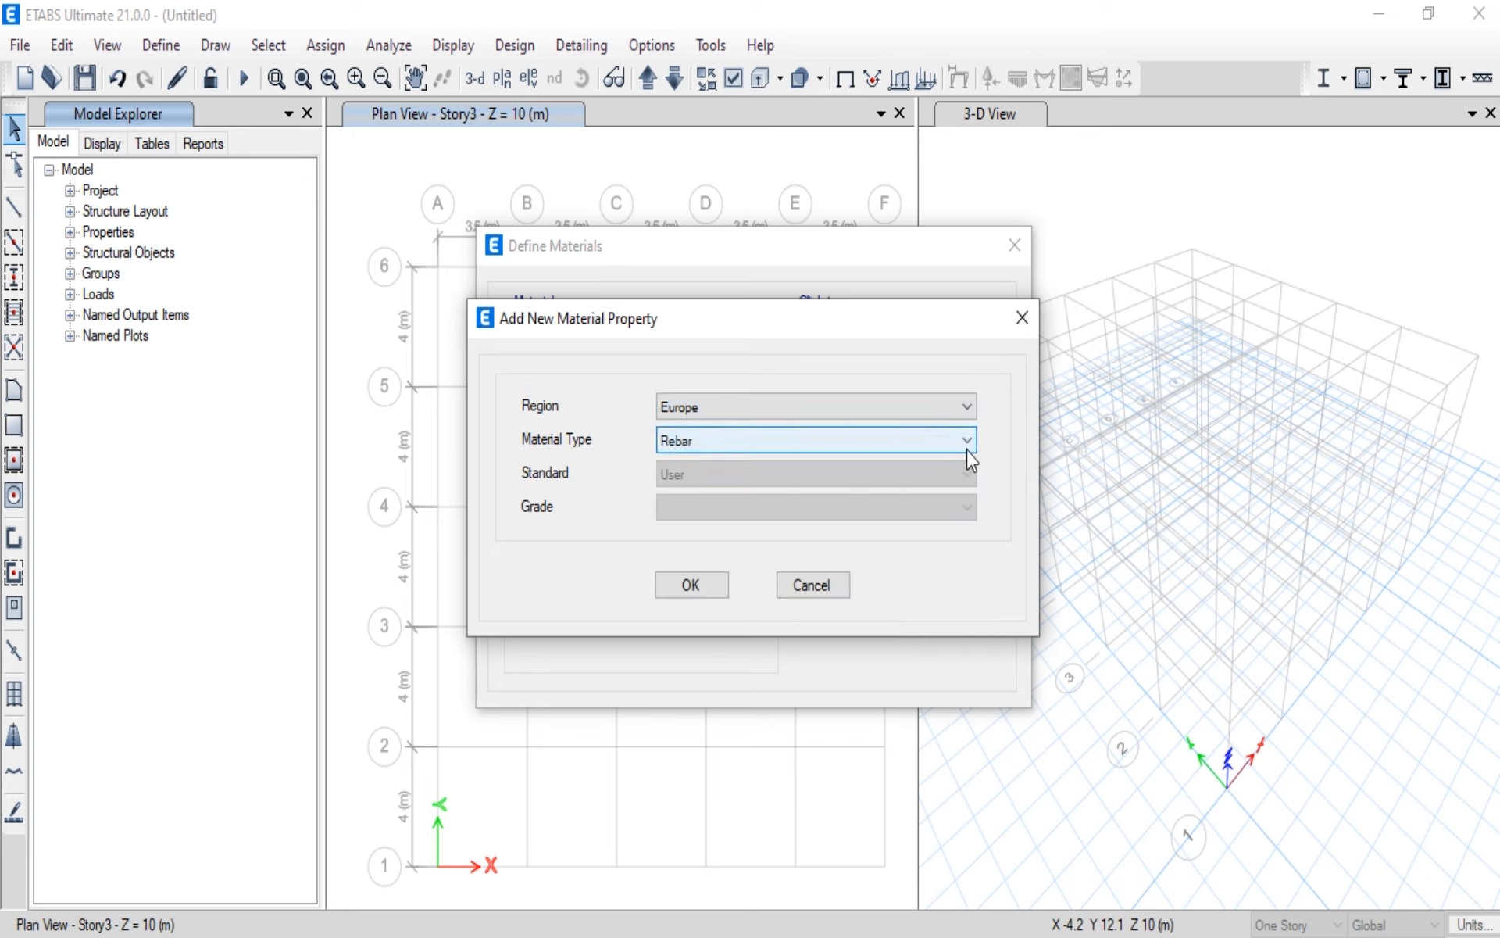
left_click(968, 450)
left_click(859, 485)
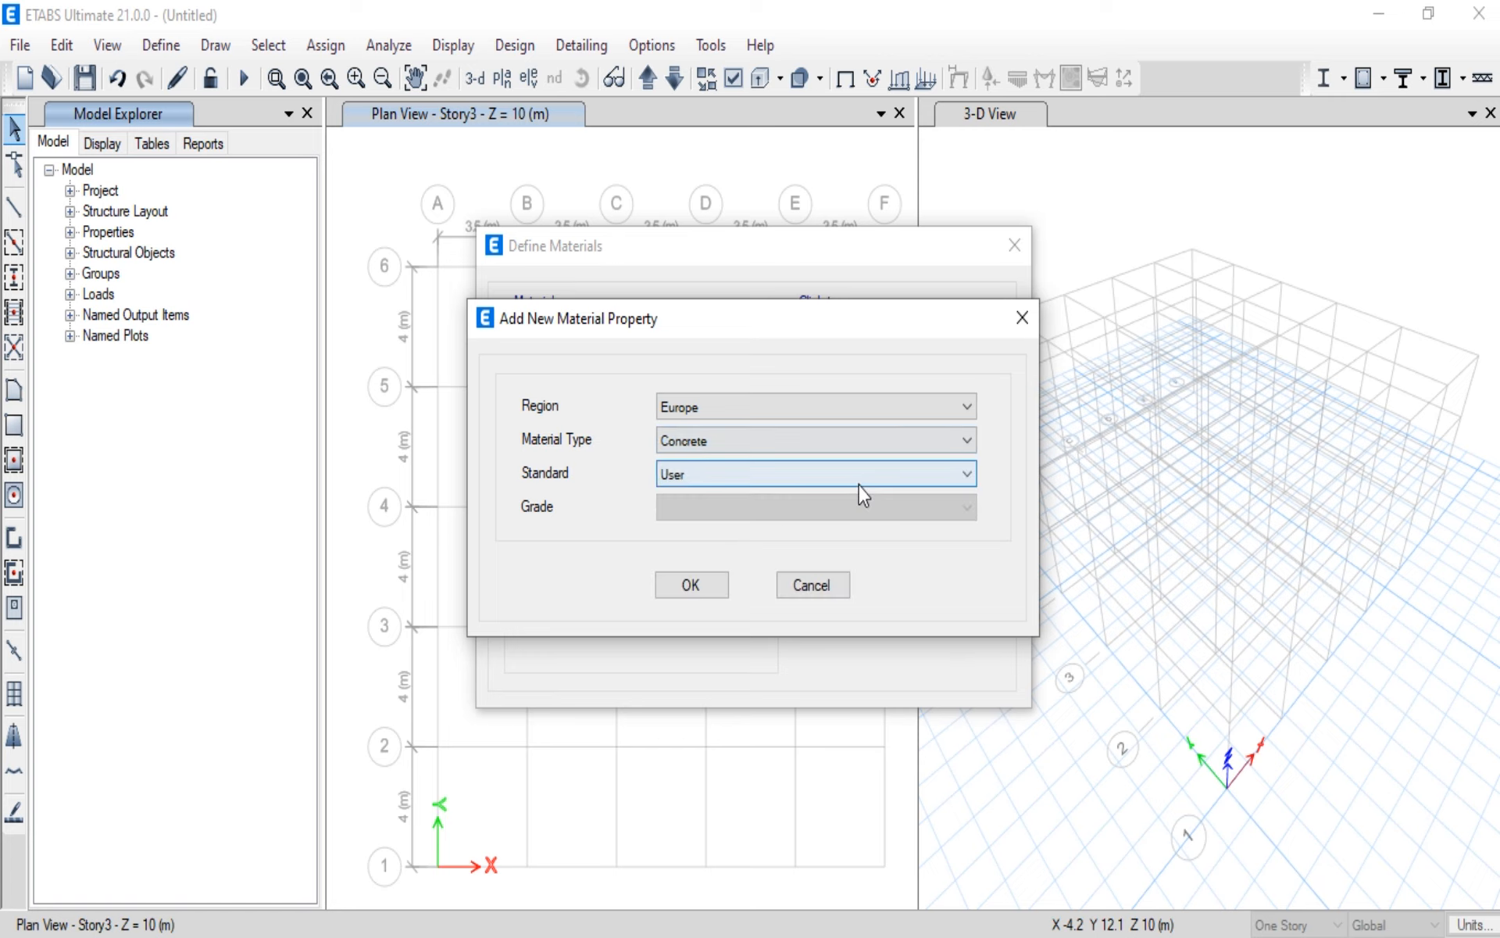
left_click(971, 480)
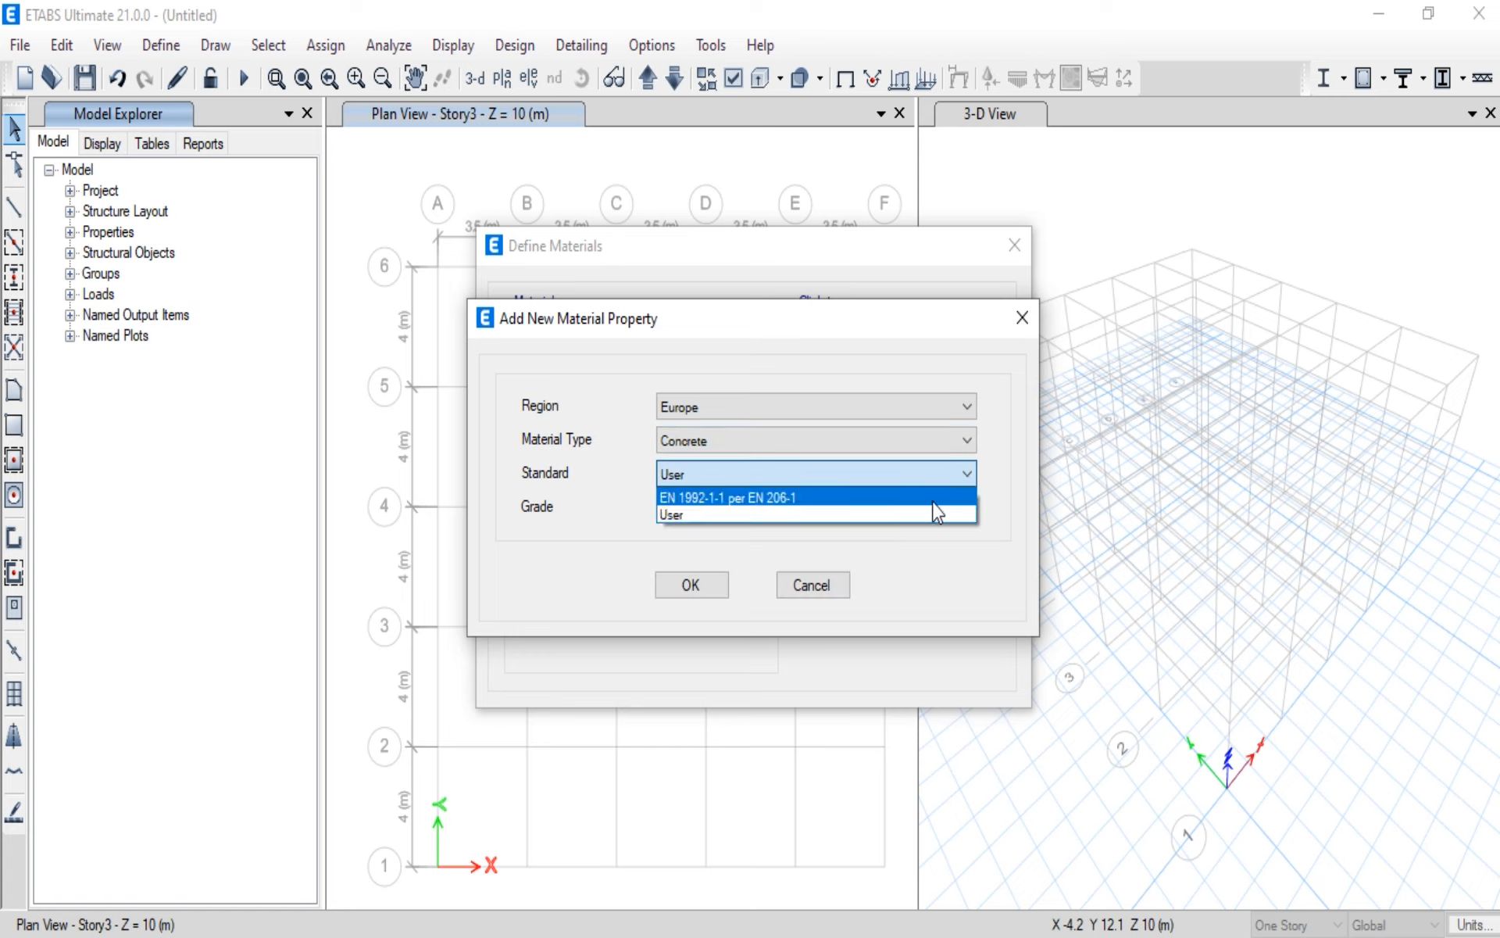
left_click(937, 498)
left_click(975, 508)
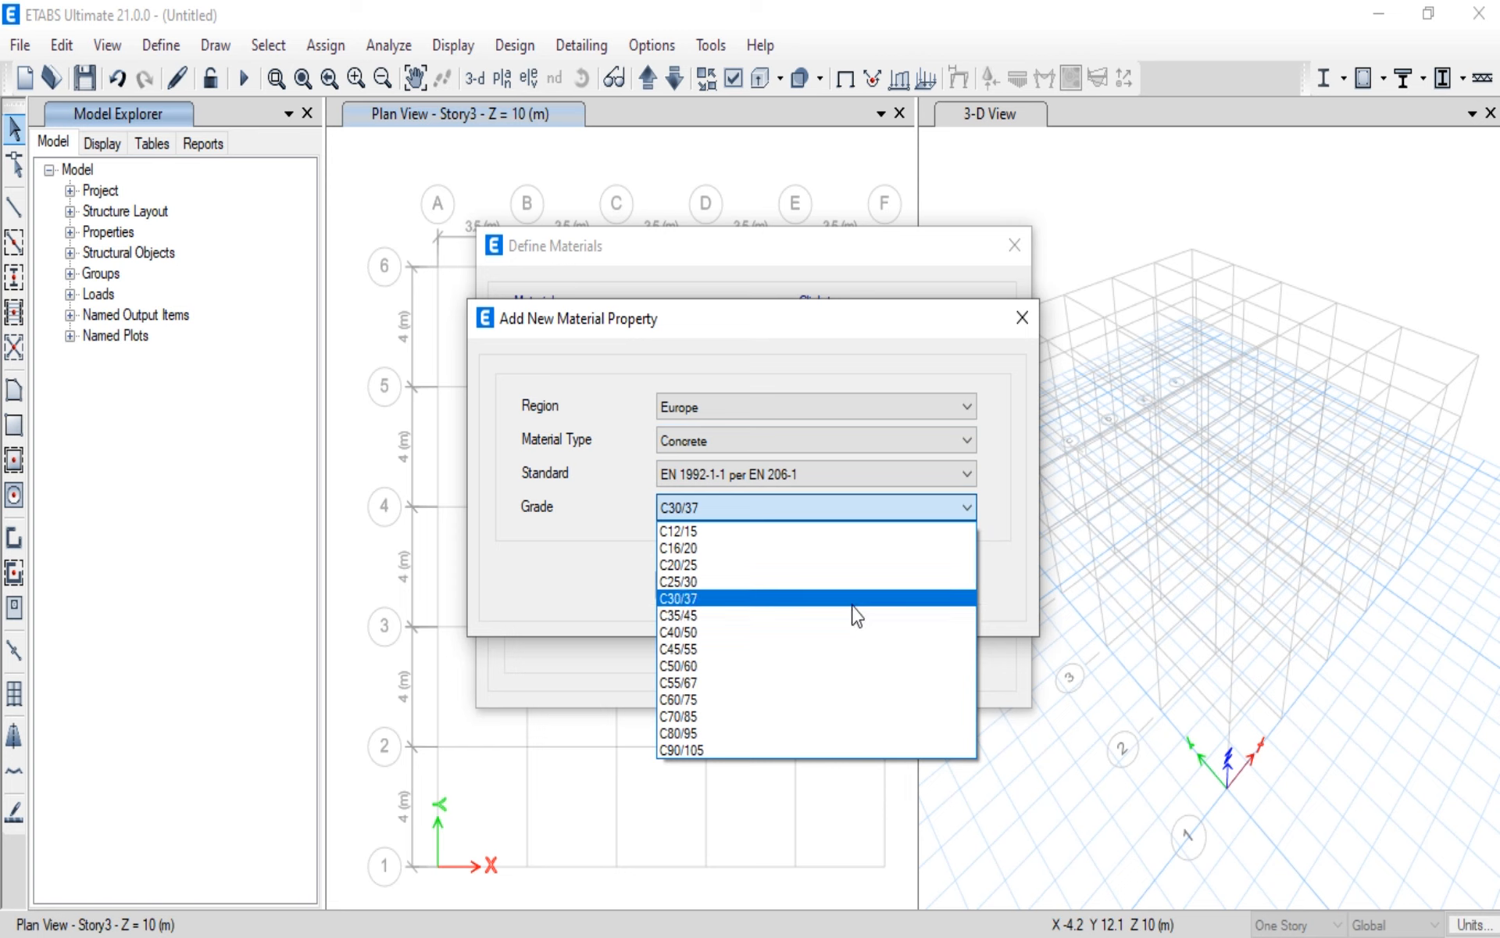
left_click(752, 566)
left_click(705, 586)
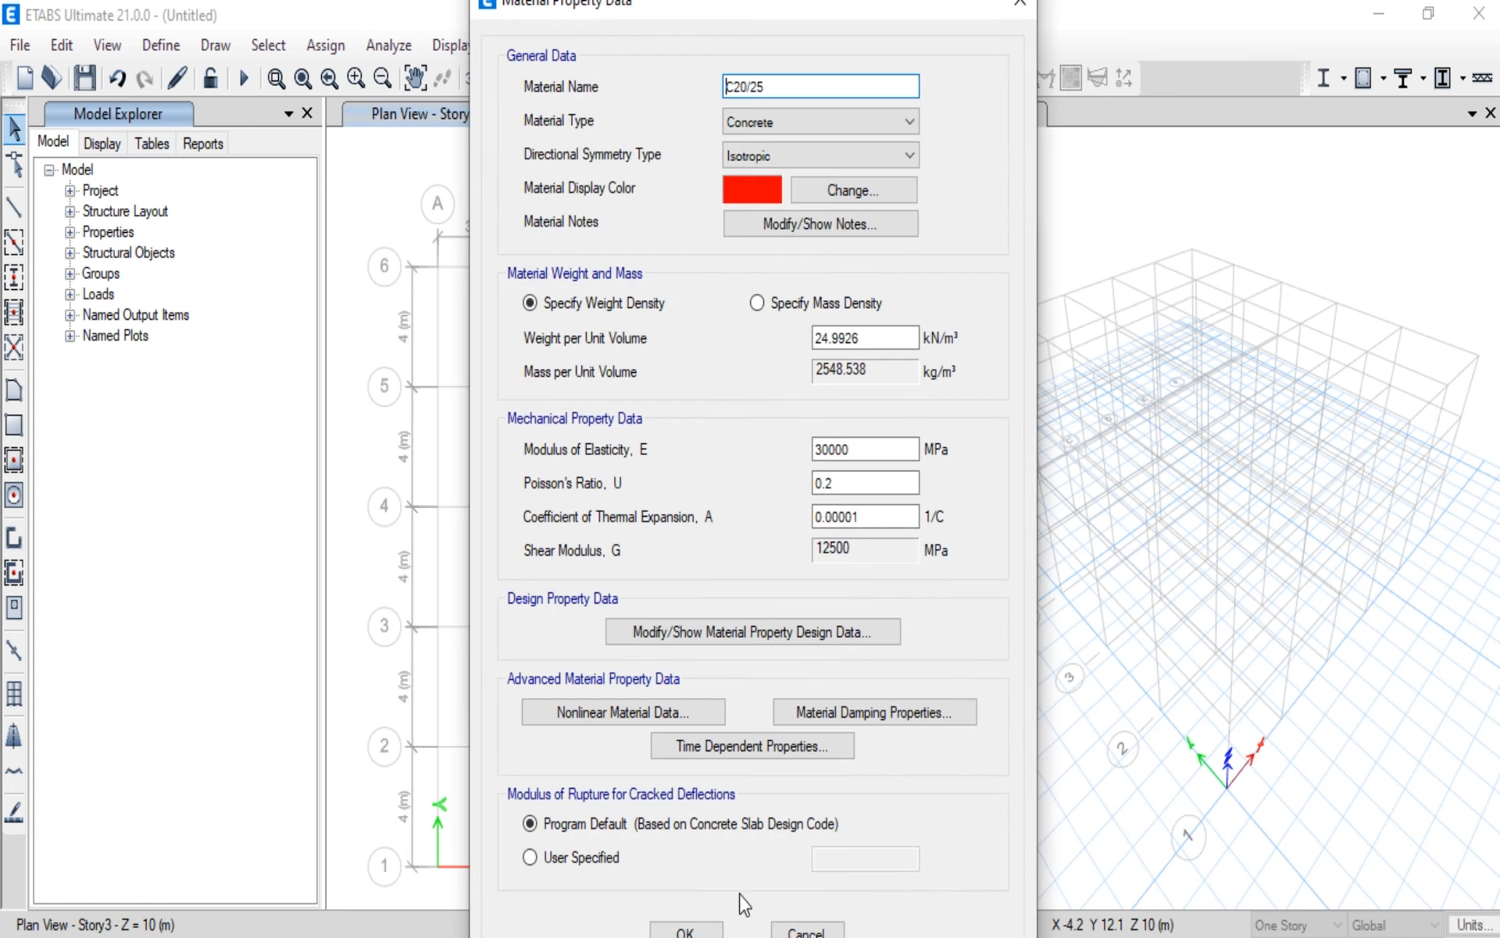
left_click(687, 930)
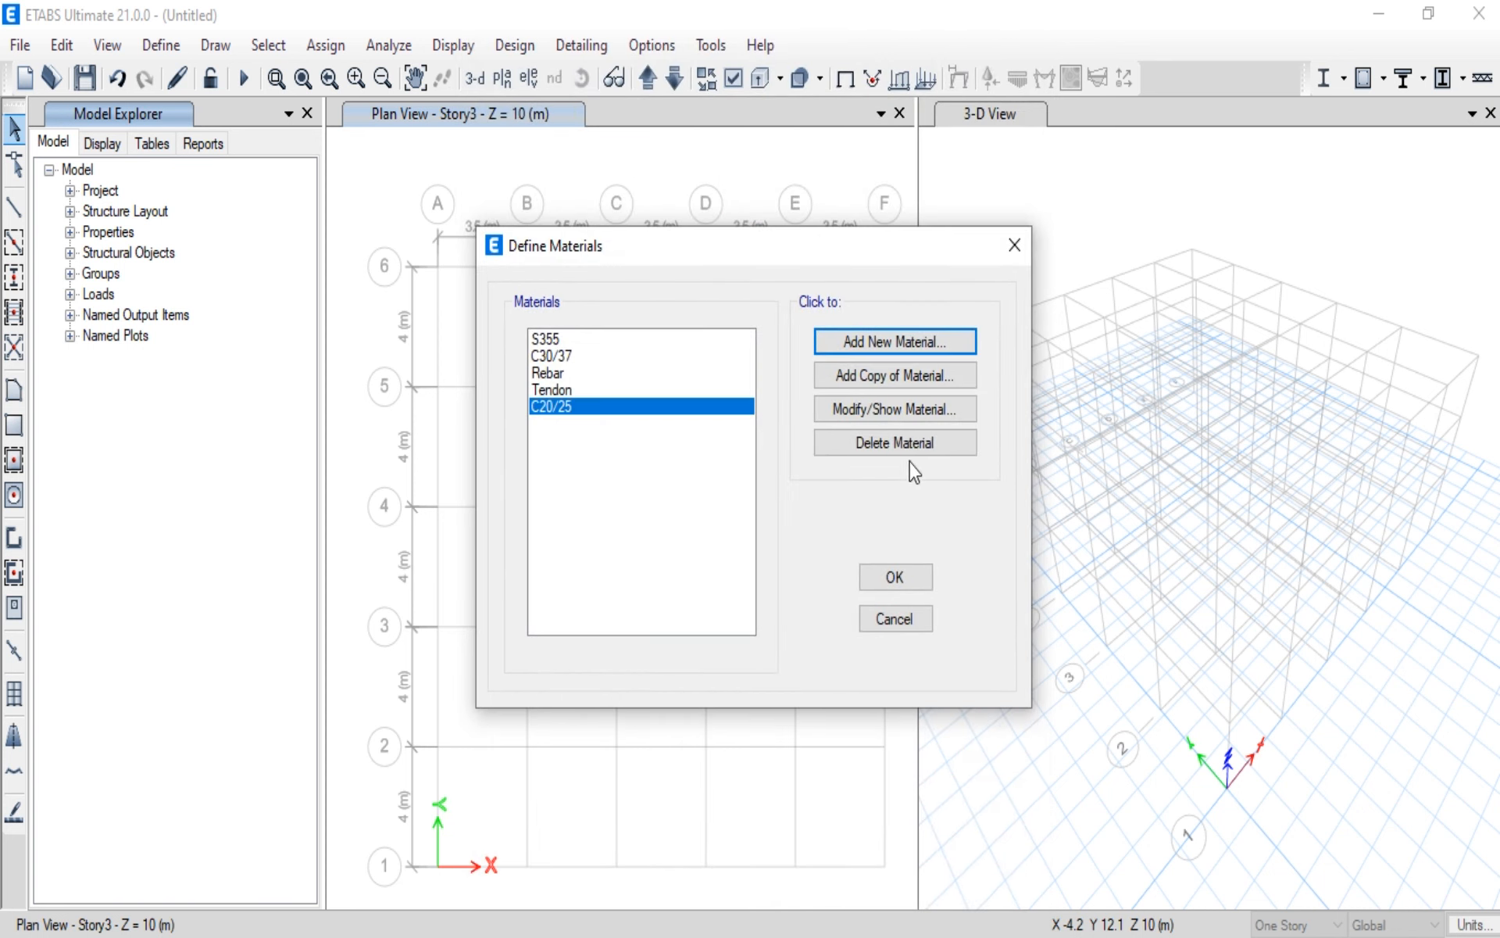
Step: Add a Concrete material for region Europe, standard EN 1992-1-1 per EN 206-1, grade C25/30, accepting its default property data
left_click(928, 351)
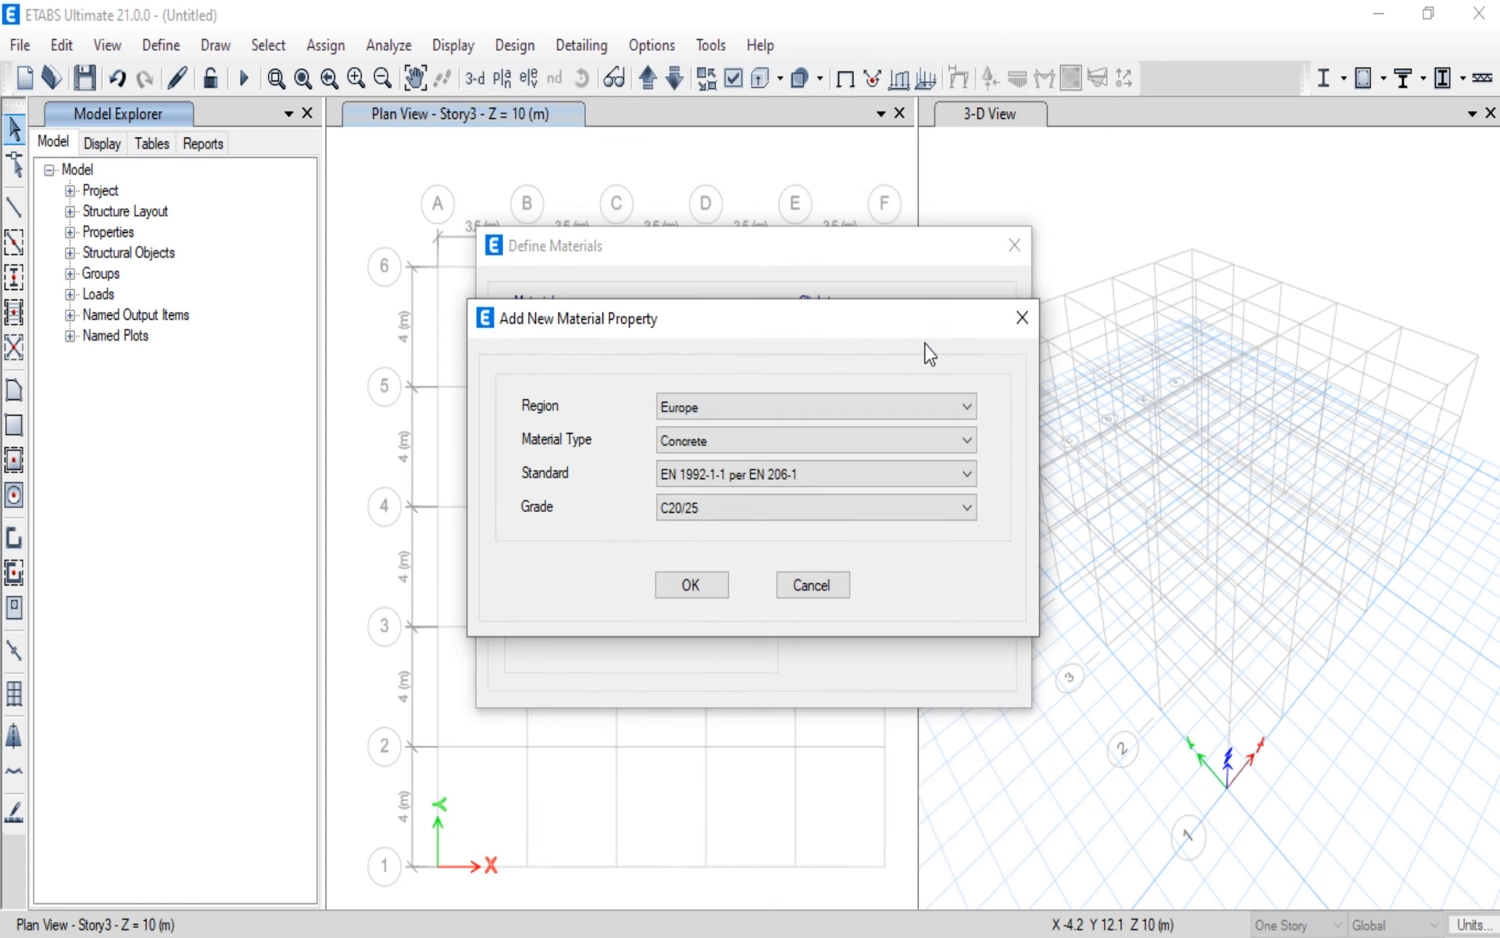
left_click(967, 509)
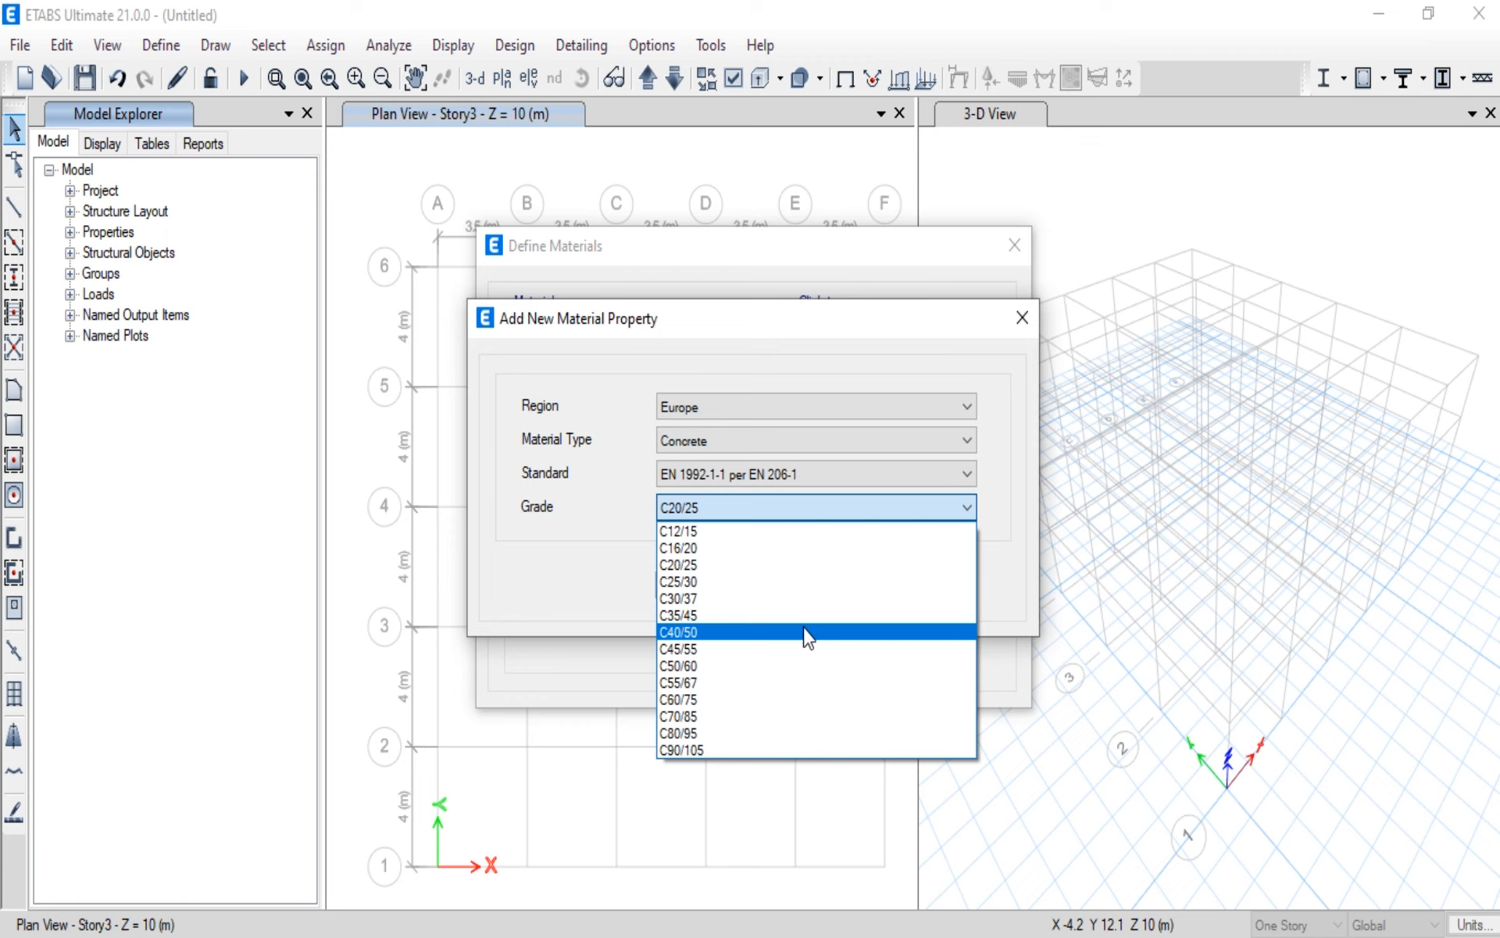
left_click(733, 581)
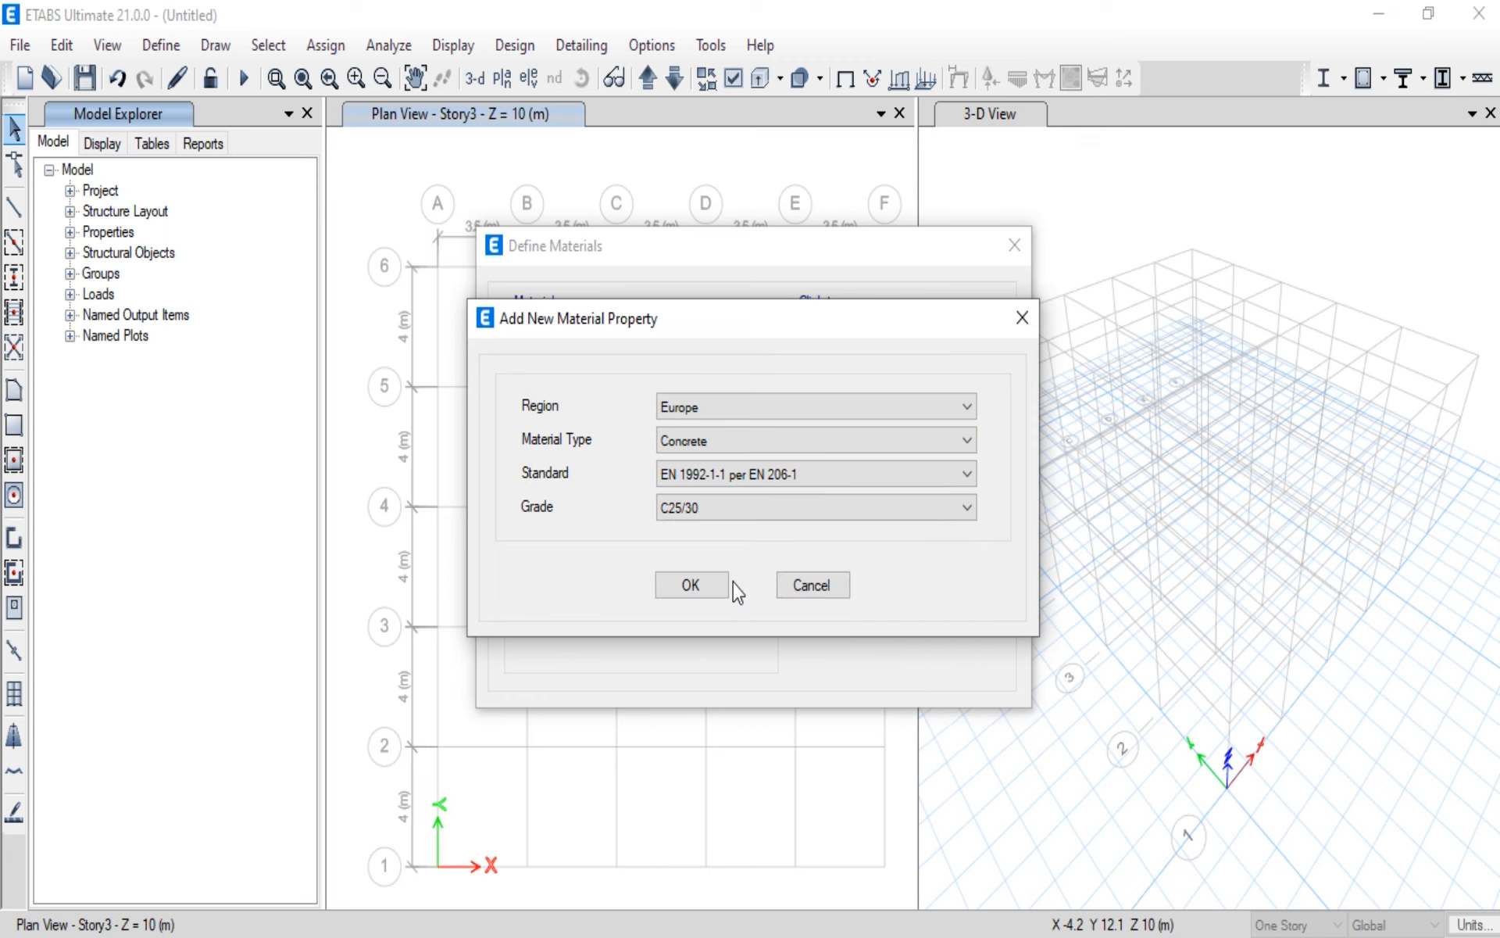
left_click(714, 584)
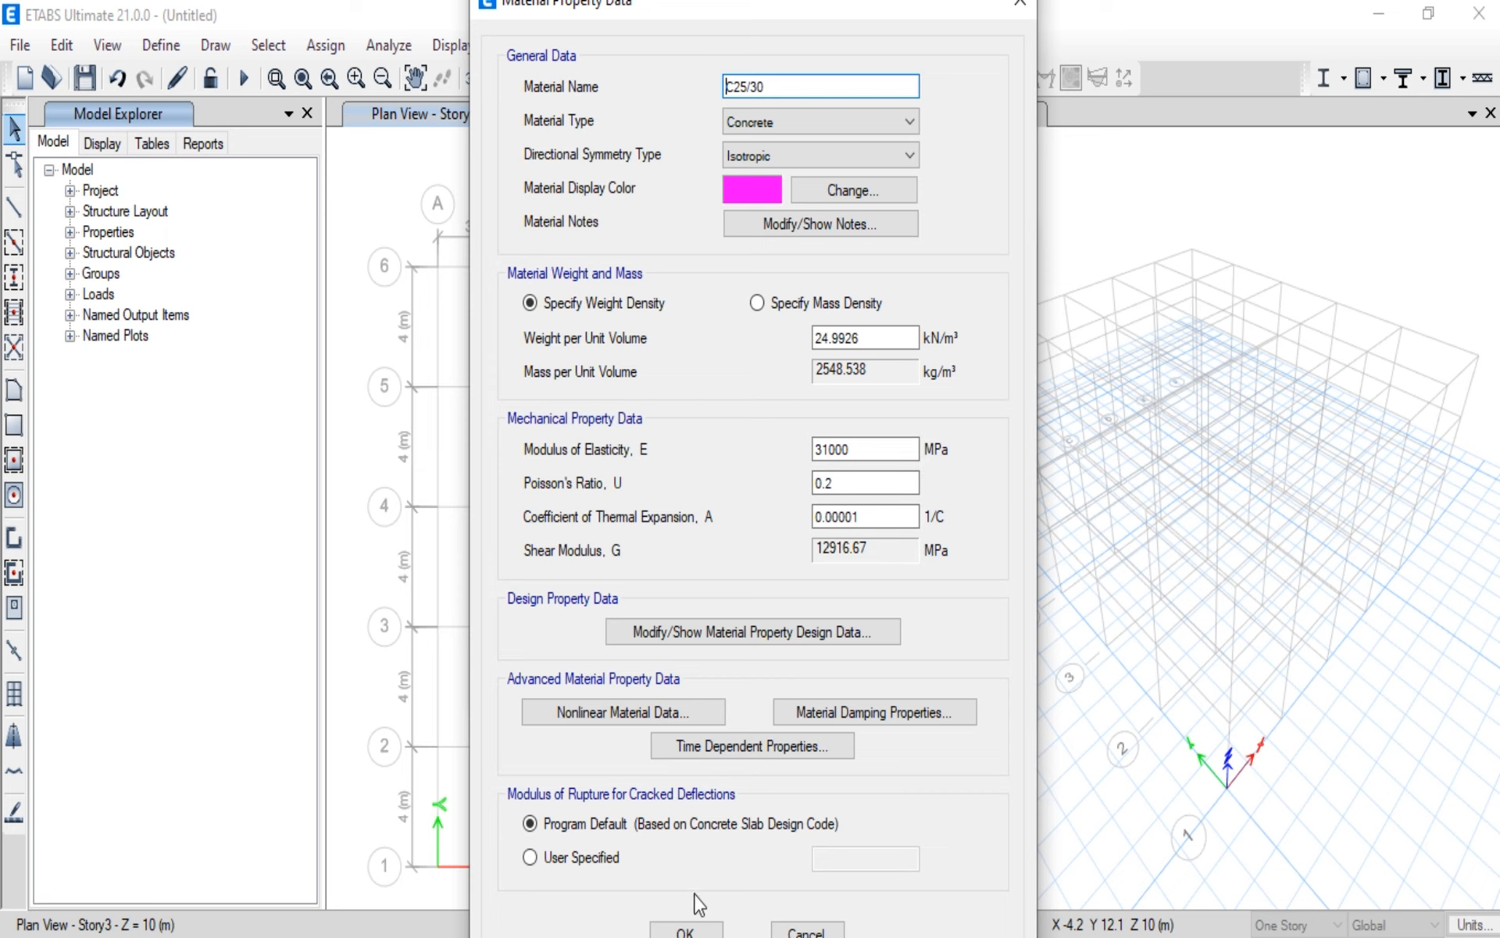
left_click(695, 929)
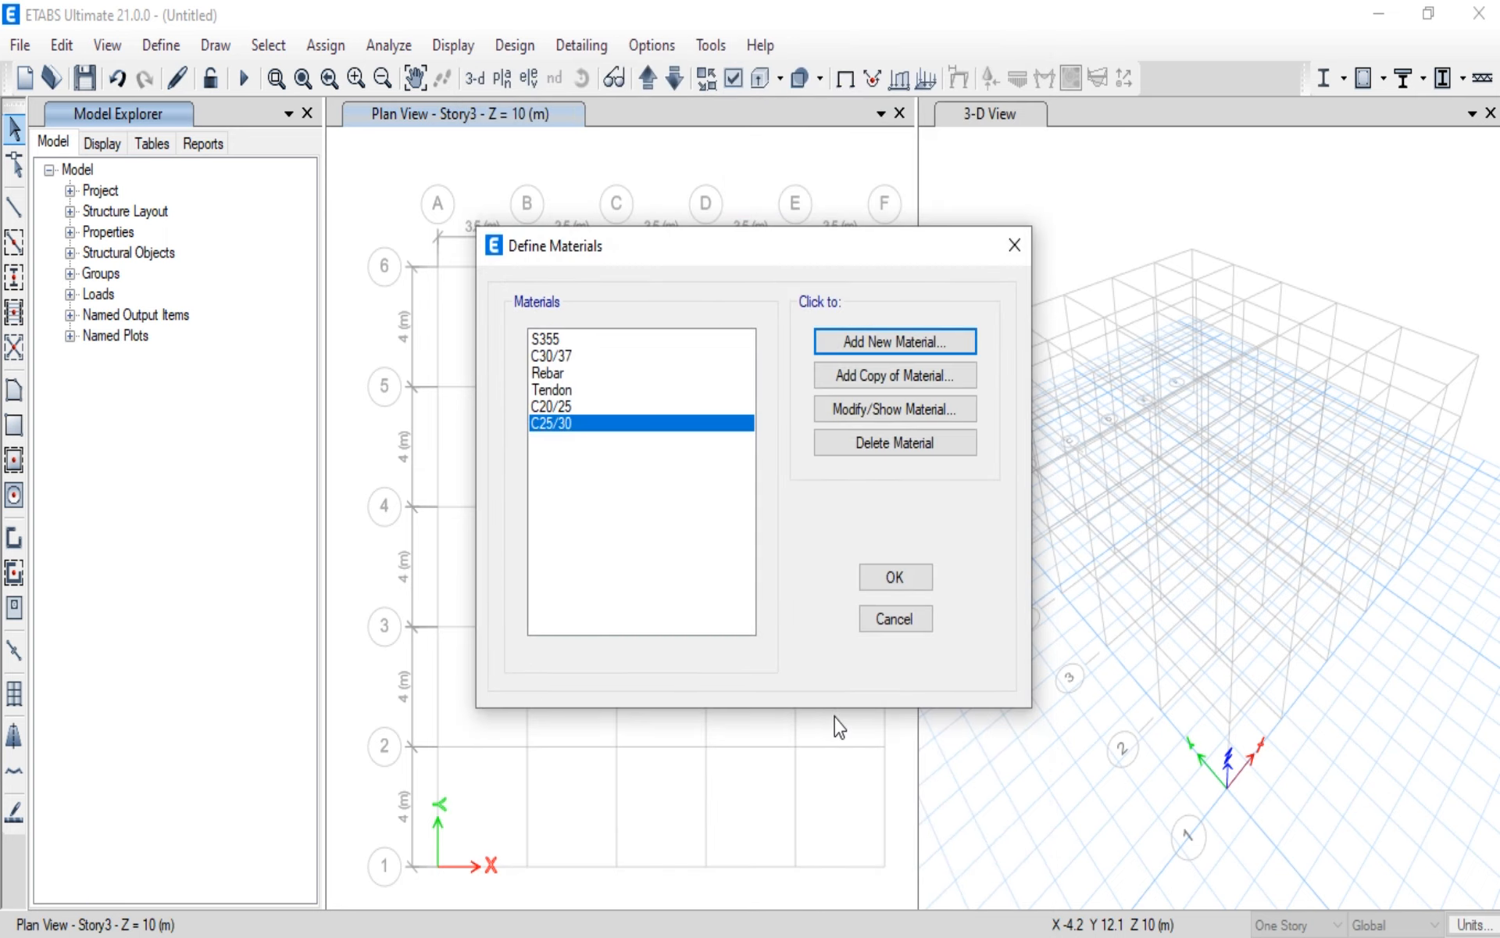
Step: Add a new European material of type Rebar and name it T500
left_click(897, 353)
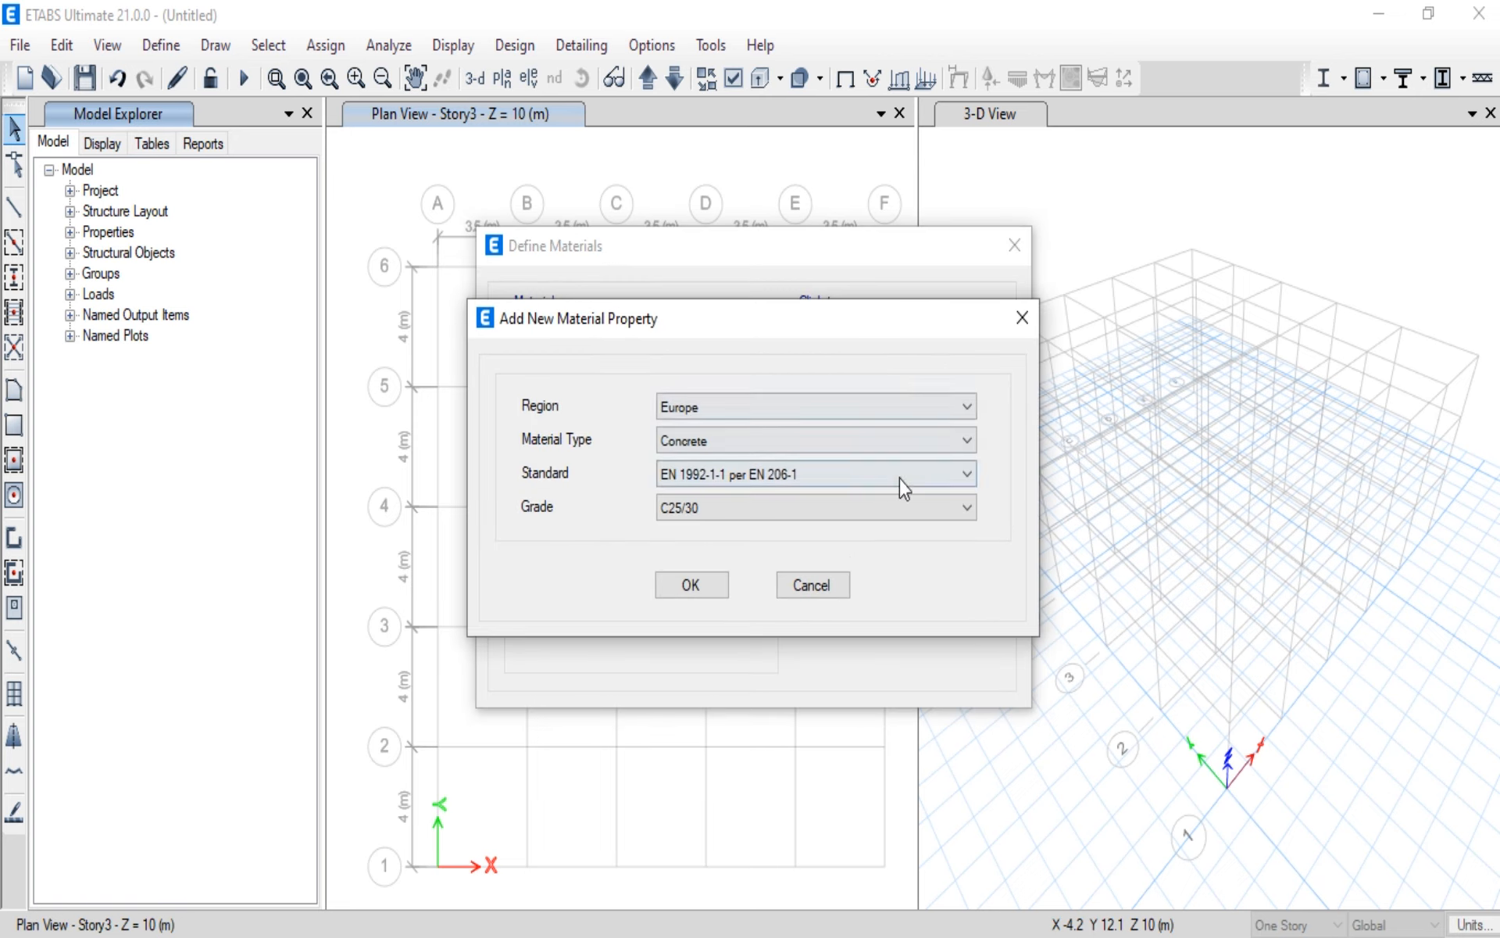
left_click(966, 443)
left_click(852, 535)
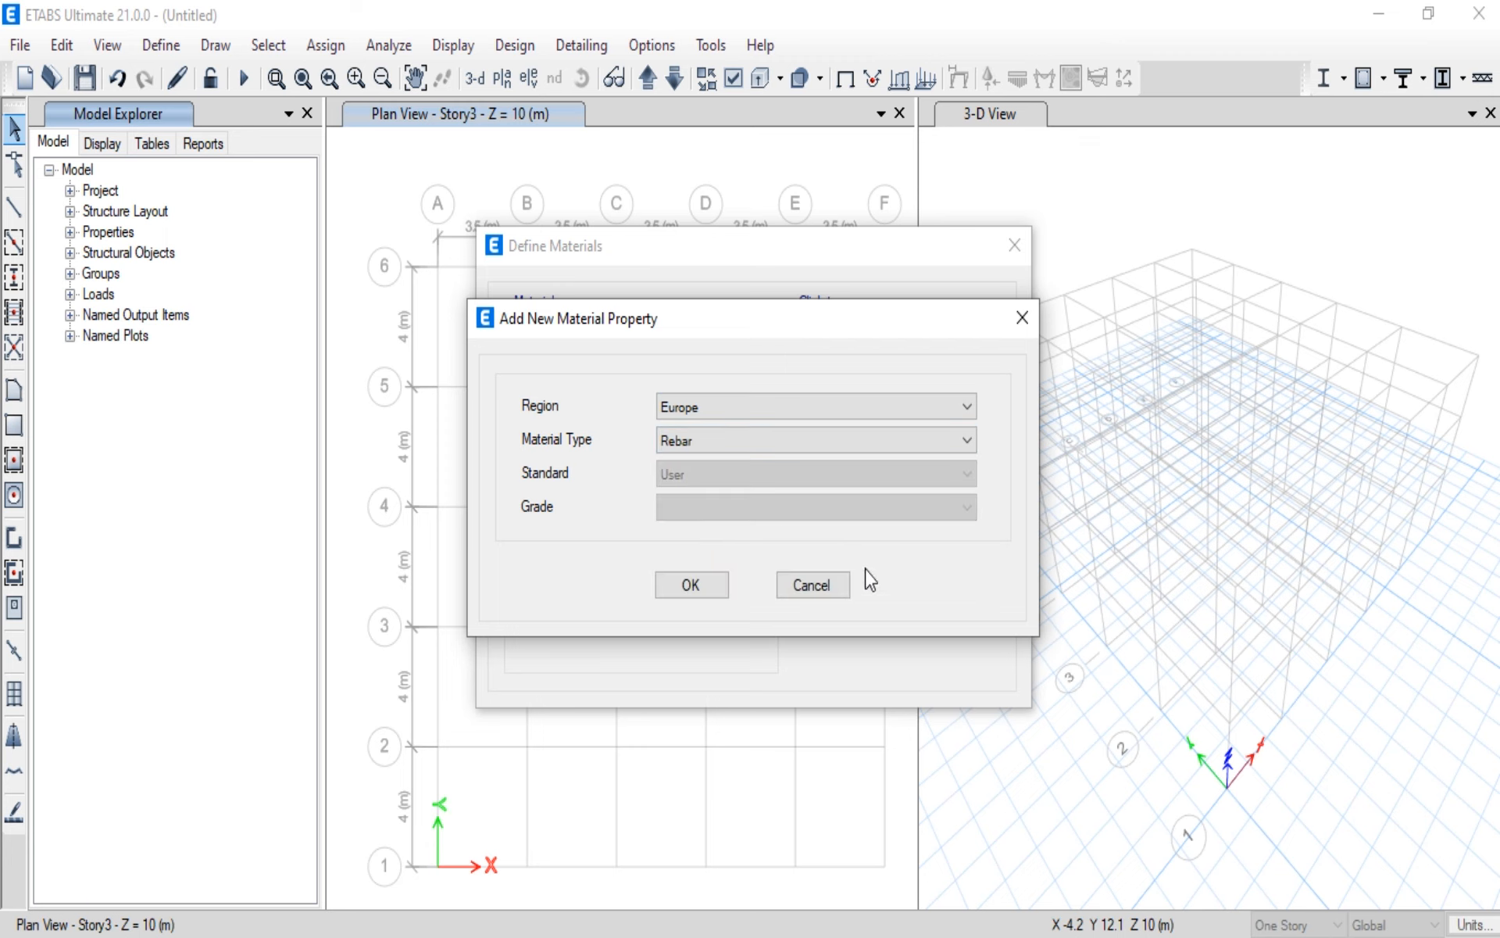
left_click(677, 585)
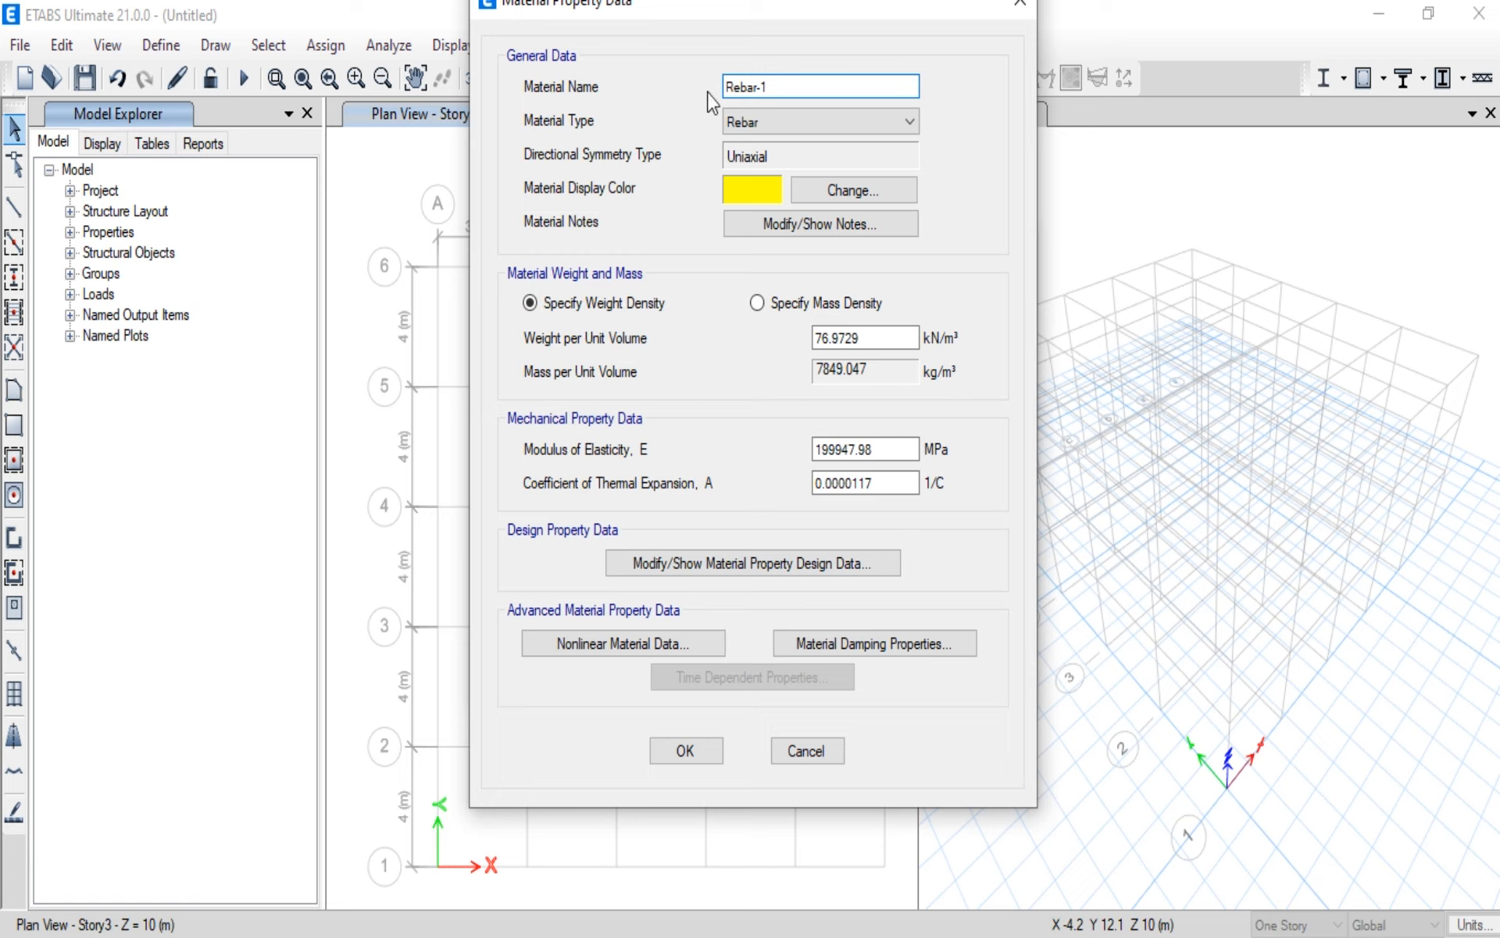
left_click_drag(786, 87, 676, 95)
type("t500")
left_click(733, 81)
key("BackSpace")
type("T")
Step: In T500's design data, clear the grade and set the minimum yield strength Fy to 500 MPa, accepting the material
left_click(726, 564)
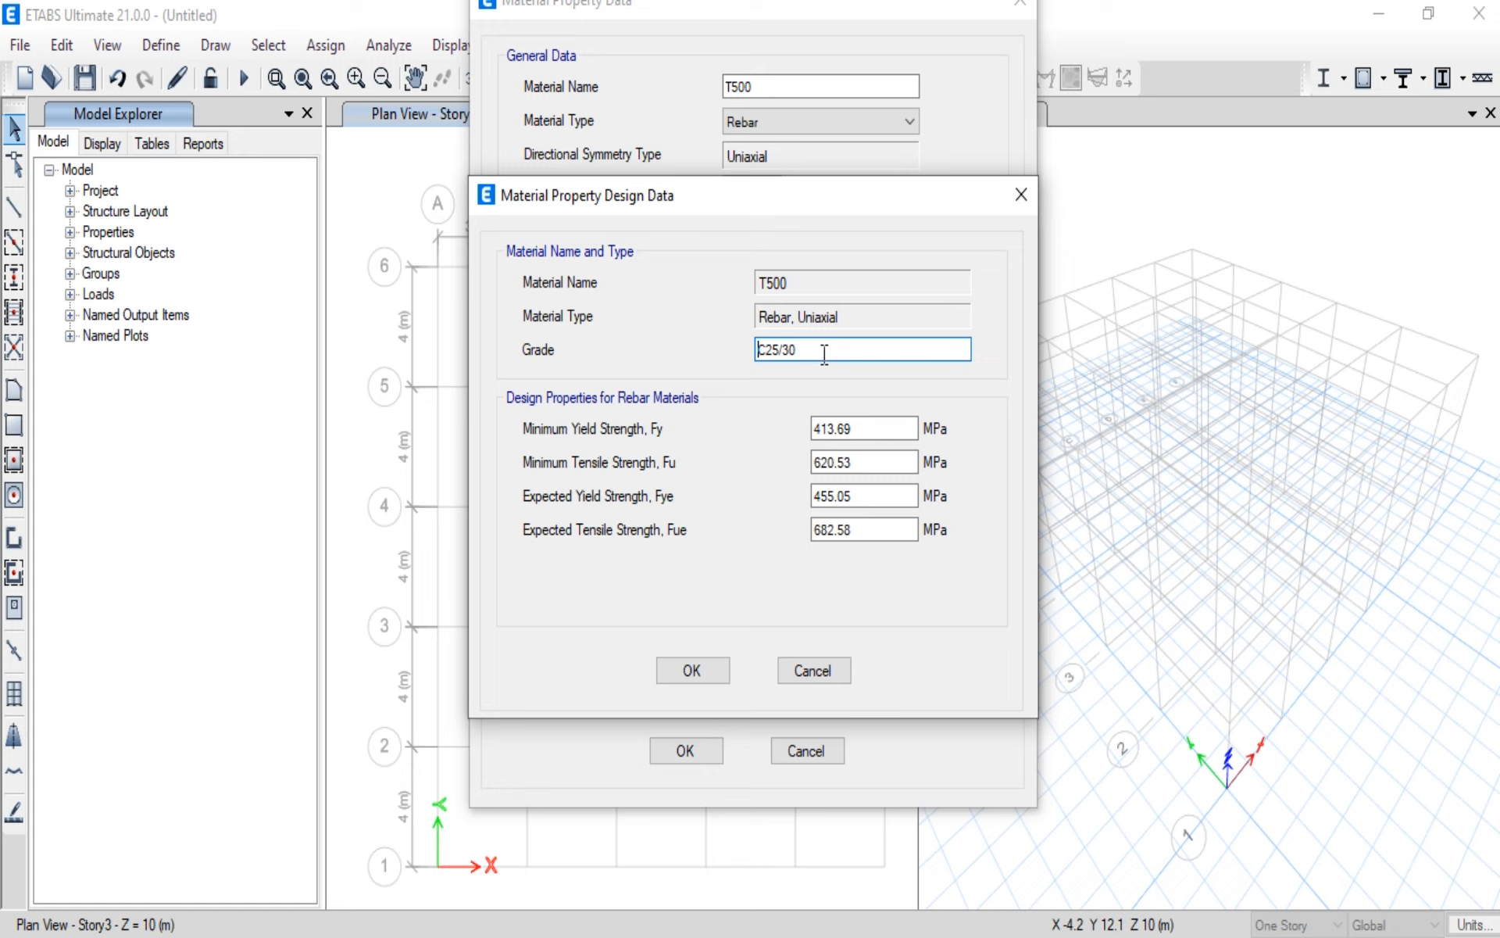
left_click_drag(808, 349, 729, 359)
key("Delete")
left_click(864, 430)
left_click_drag(866, 431, 784, 432)
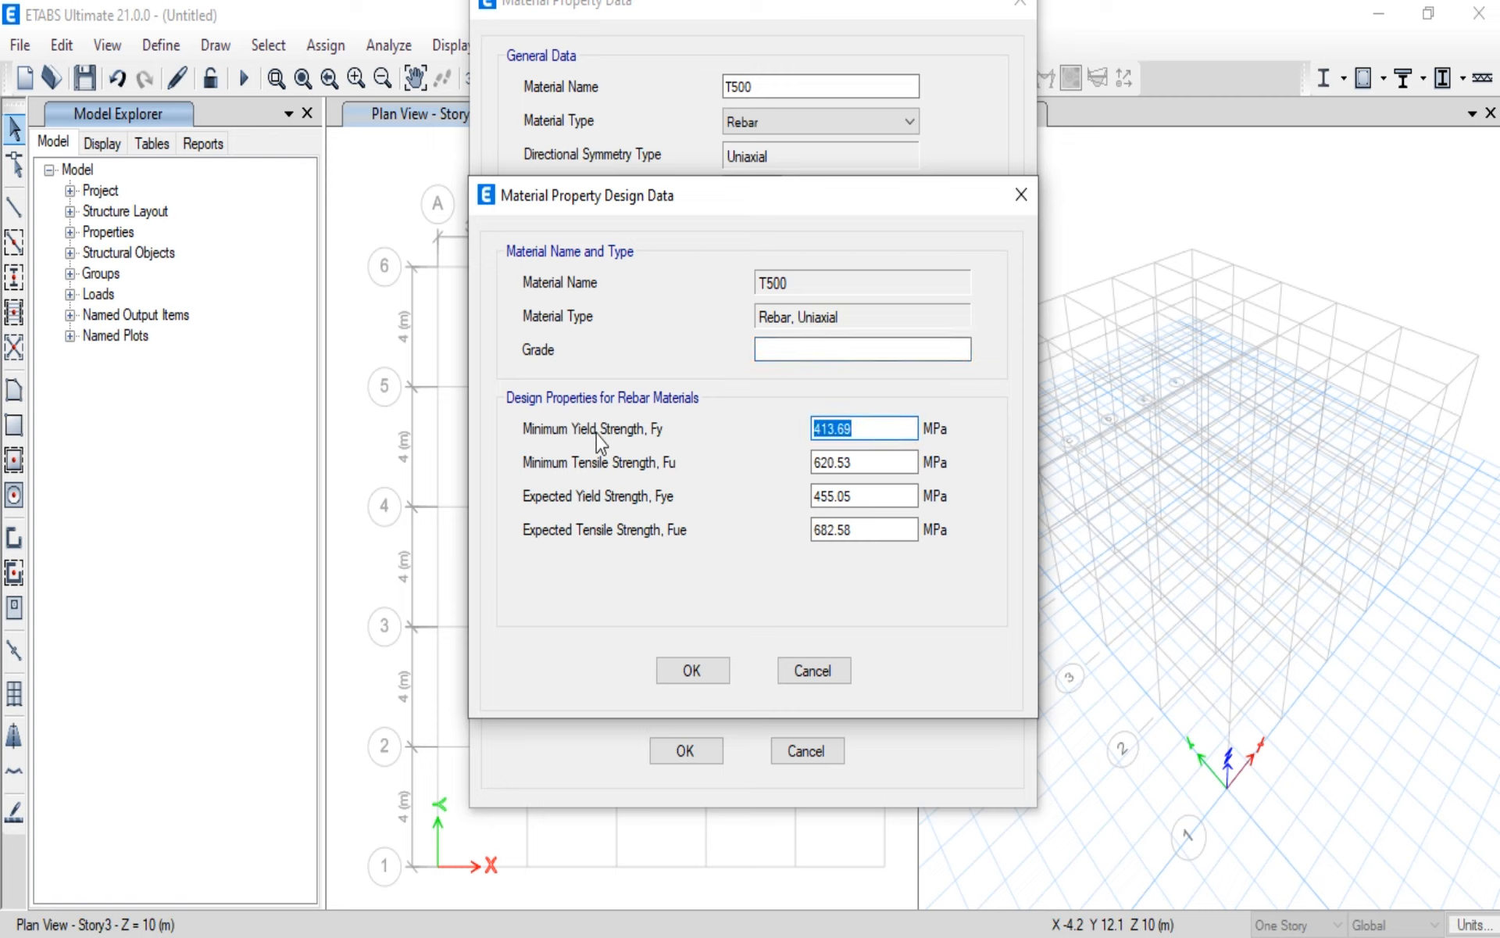
type("500")
left_click(707, 674)
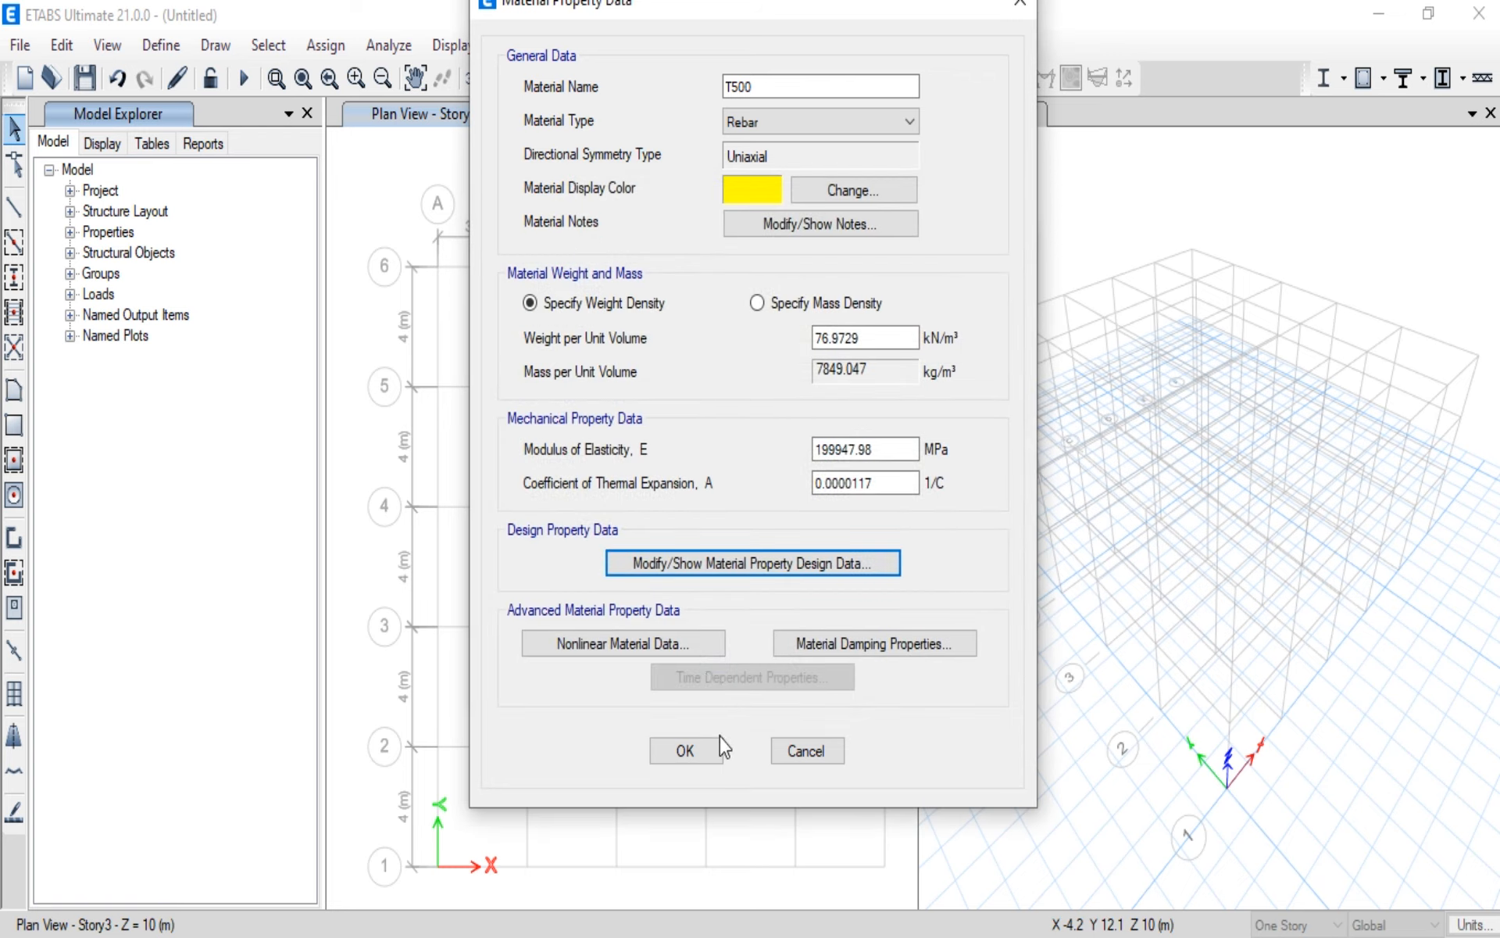
left_click(686, 750)
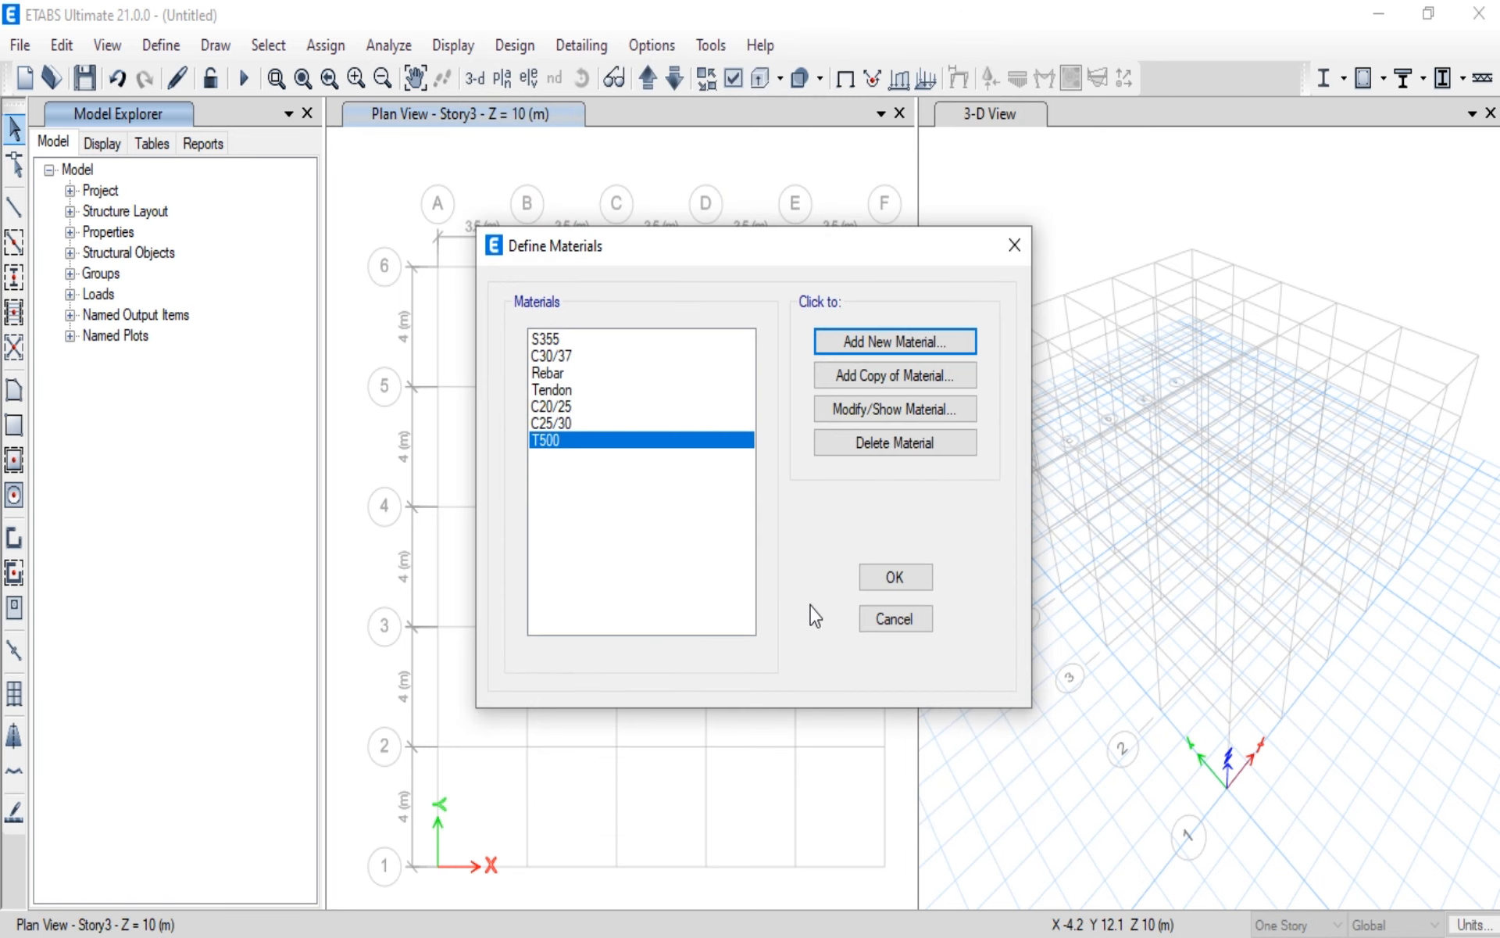
Step: Add another European material of type Rebar and name it R240
left_click(893, 351)
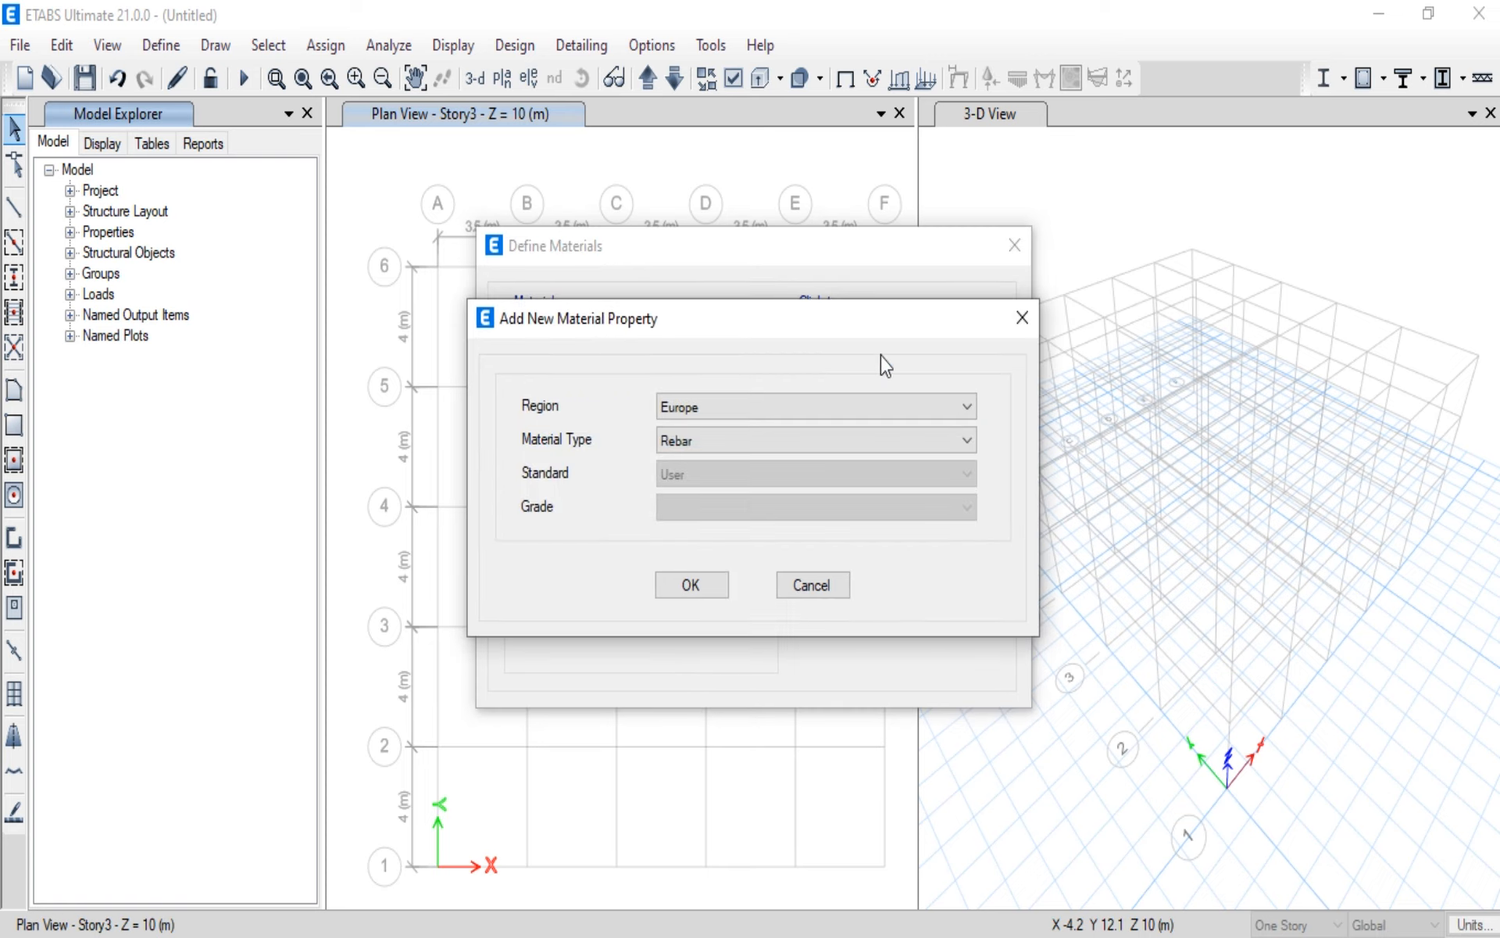
left_click(679, 590)
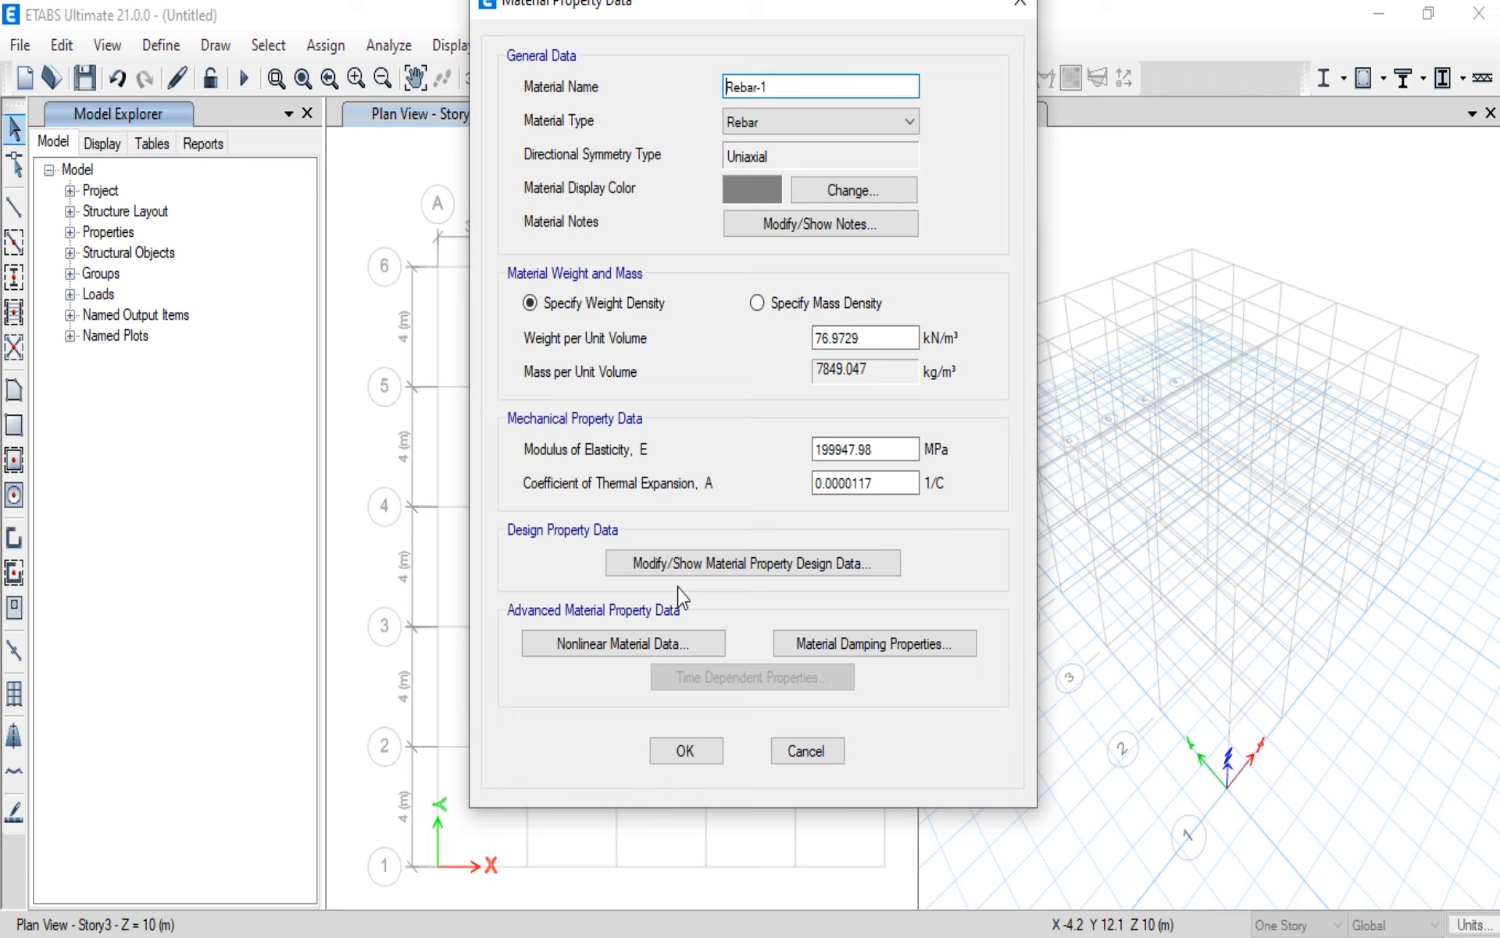
left_click_drag(813, 88, 628, 90)
type("R240")
Step: Set R240's minimum yield strength Fy to 240 MPa in its design data and accept the material definitions
left_click(771, 565)
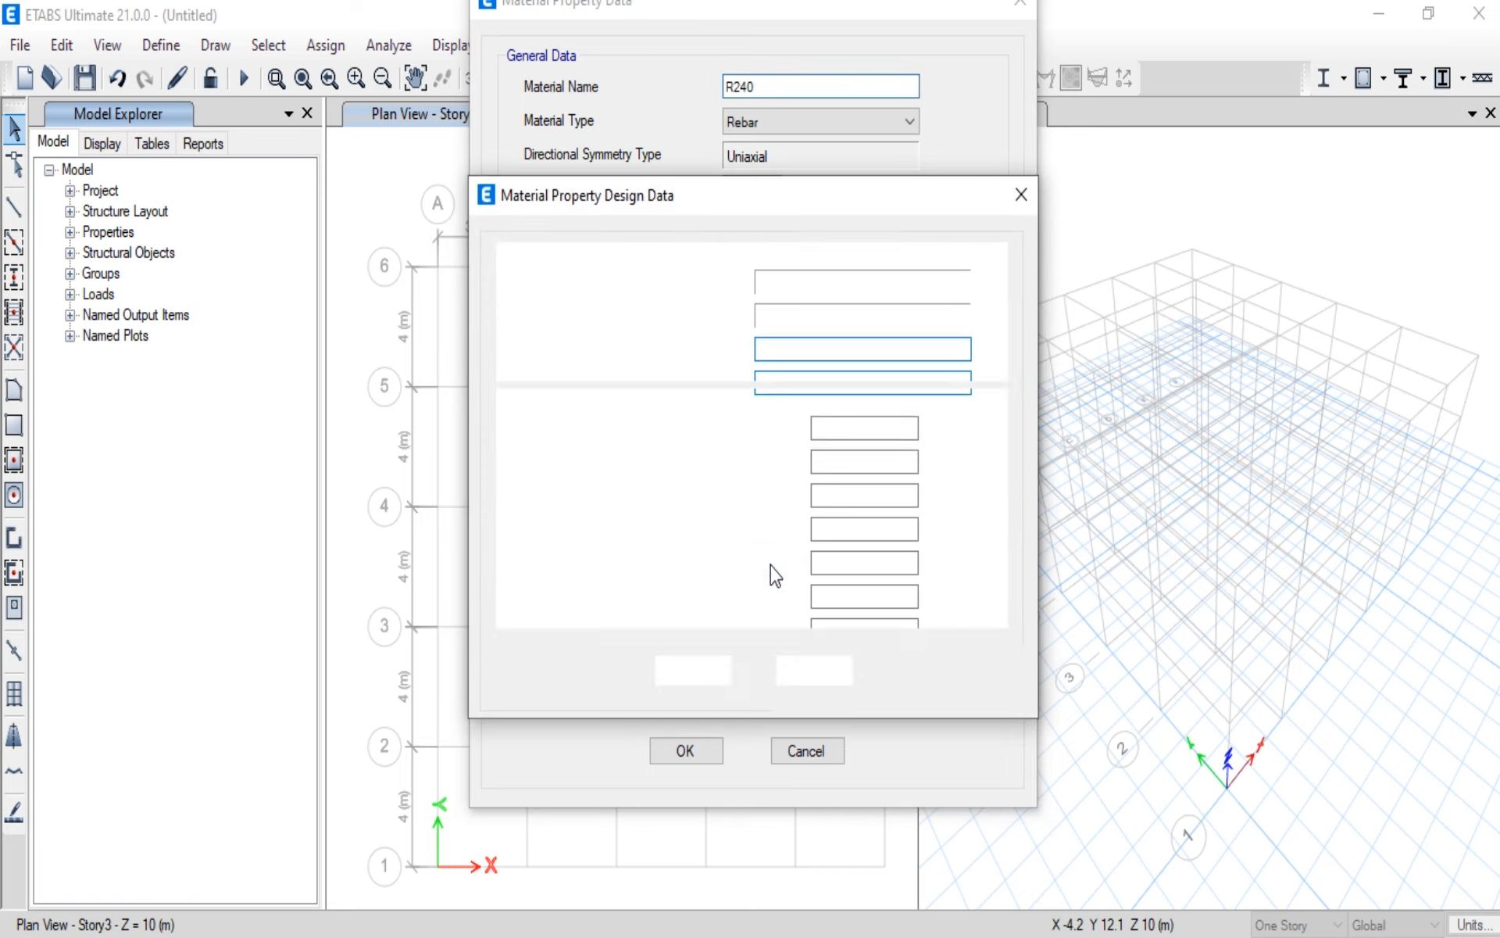
key("Tab")
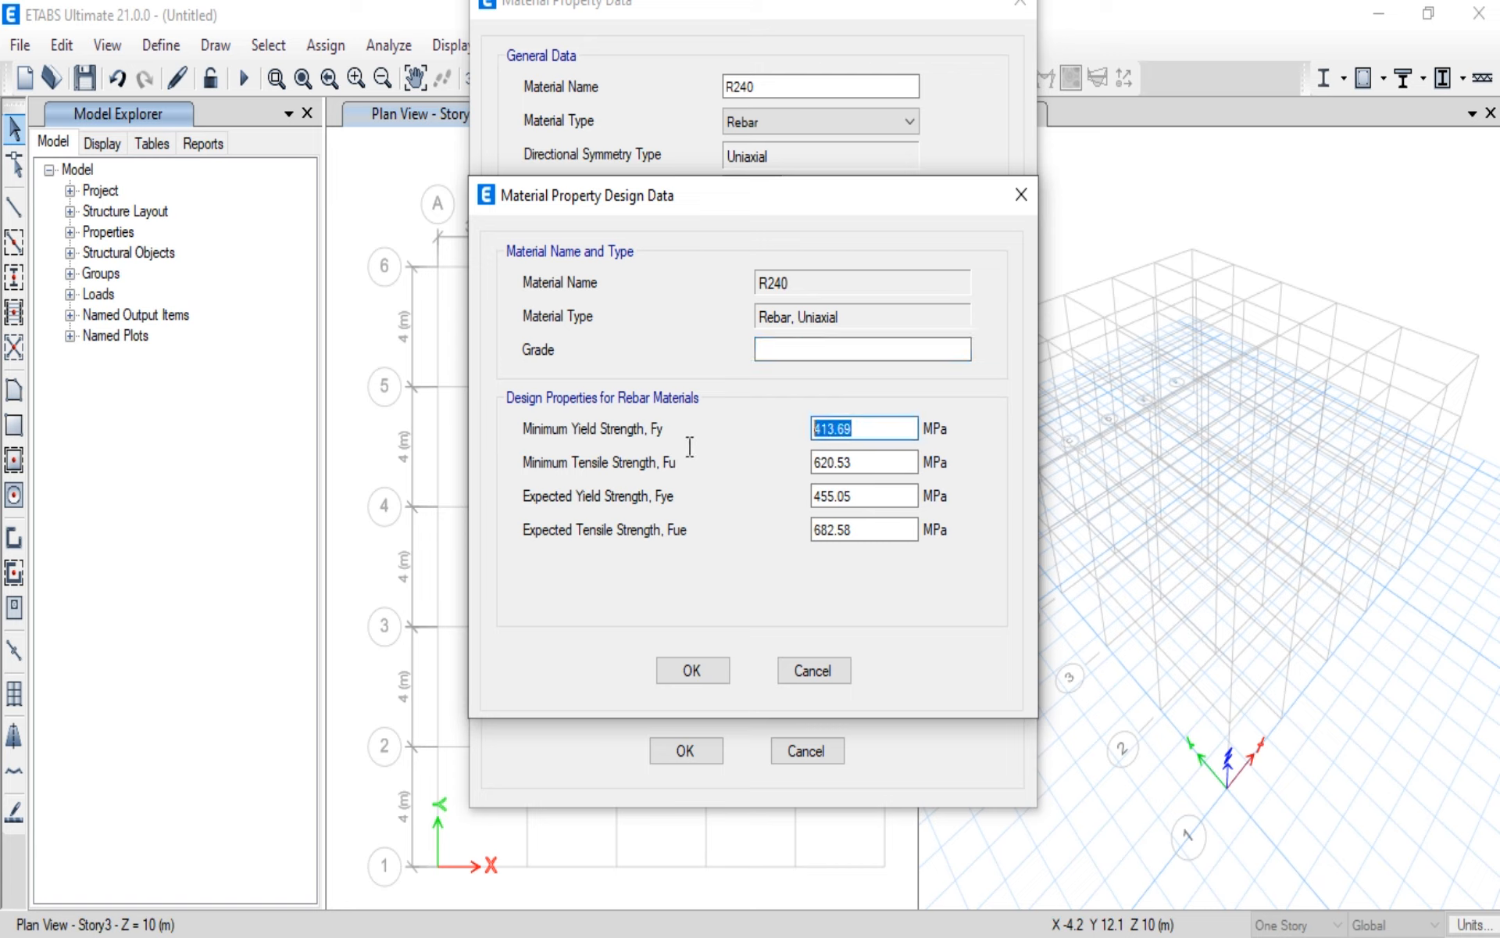
type("240")
left_click(699, 673)
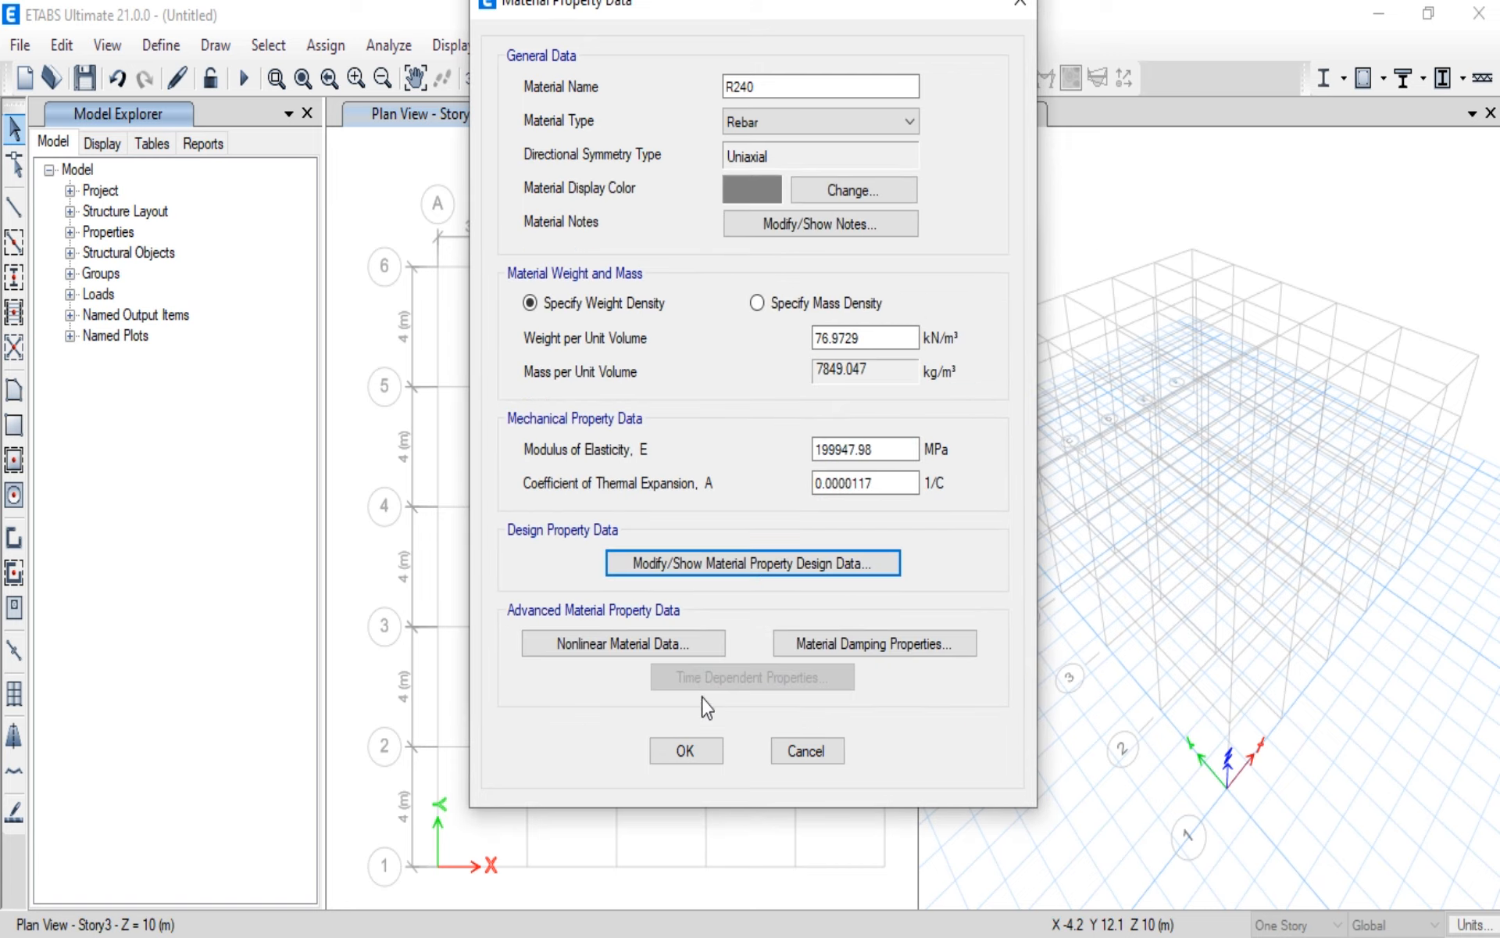
left_click(698, 757)
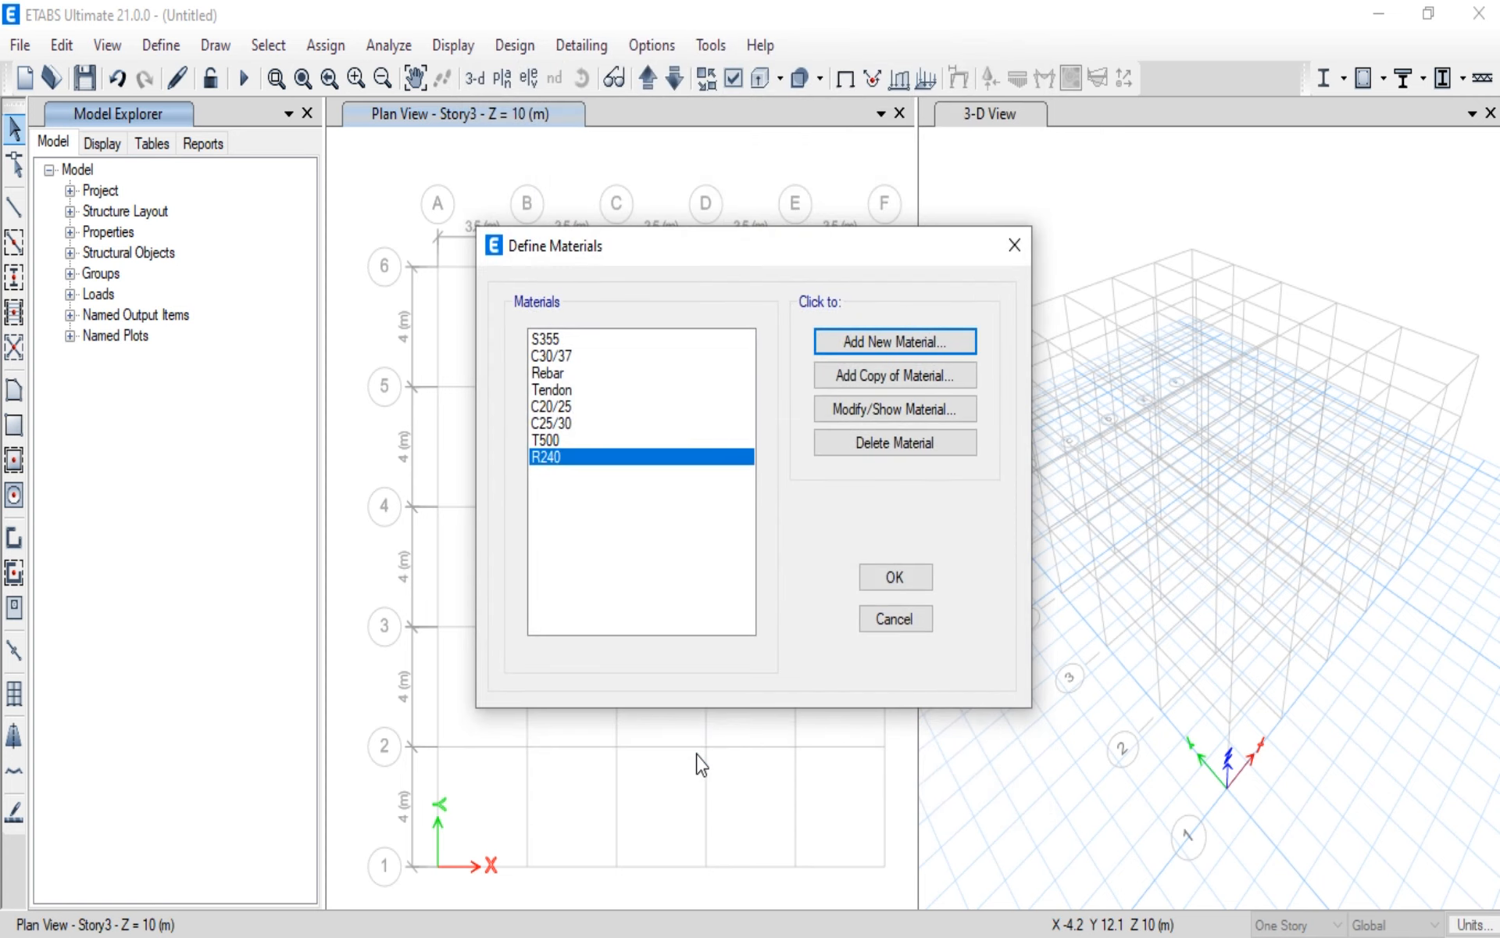
left_click(897, 585)
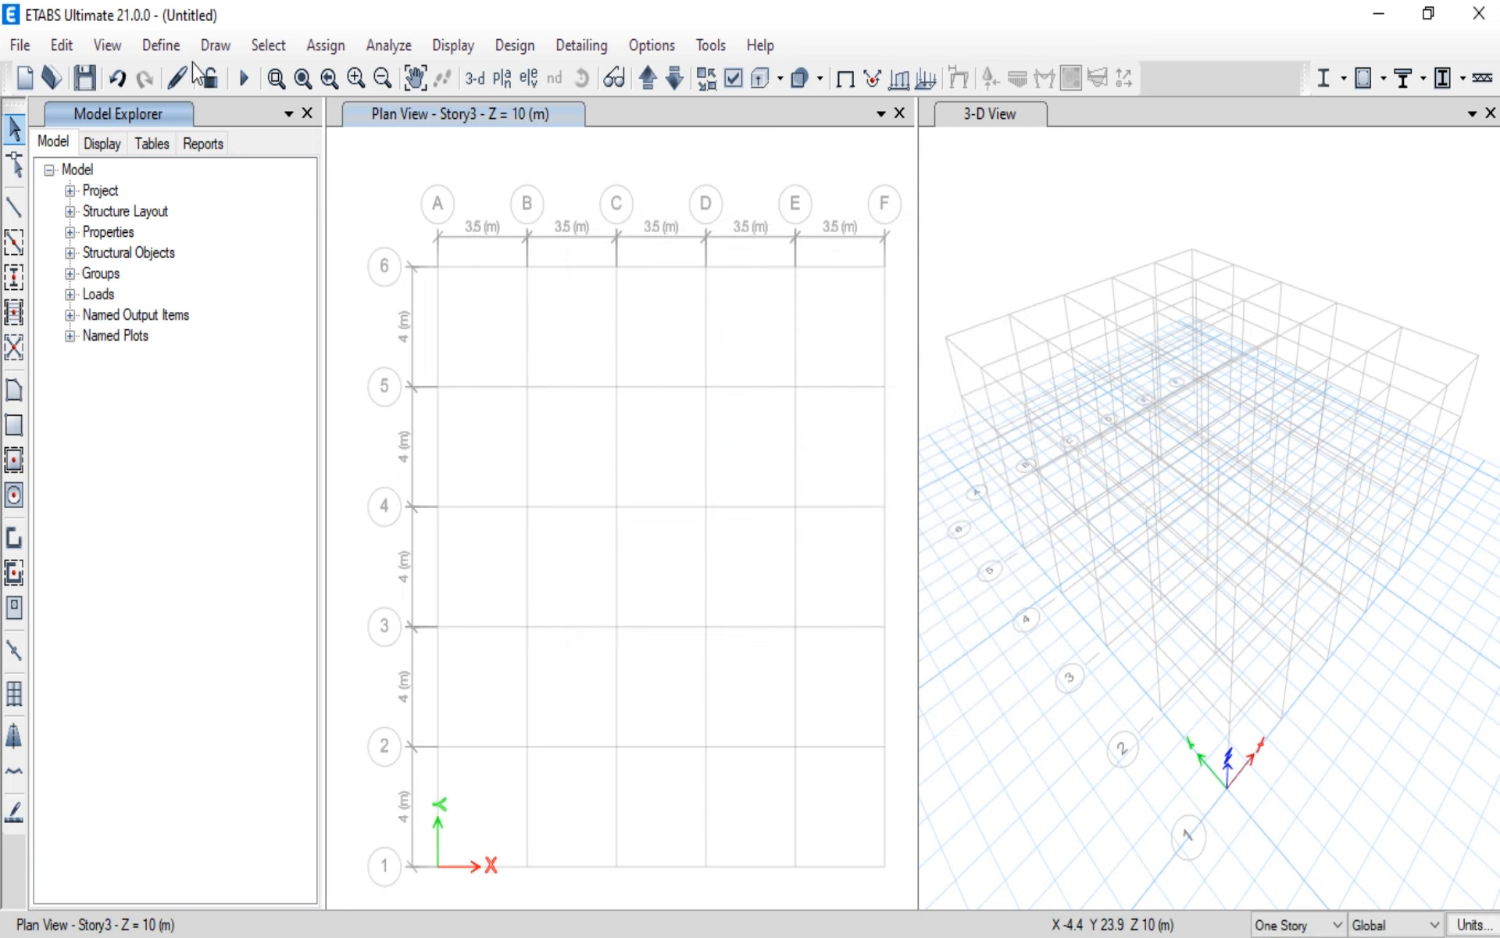
Step: Start a new Concrete Rectangular frame section named C300X300 and assign it the material C25/30
left_click(159, 54)
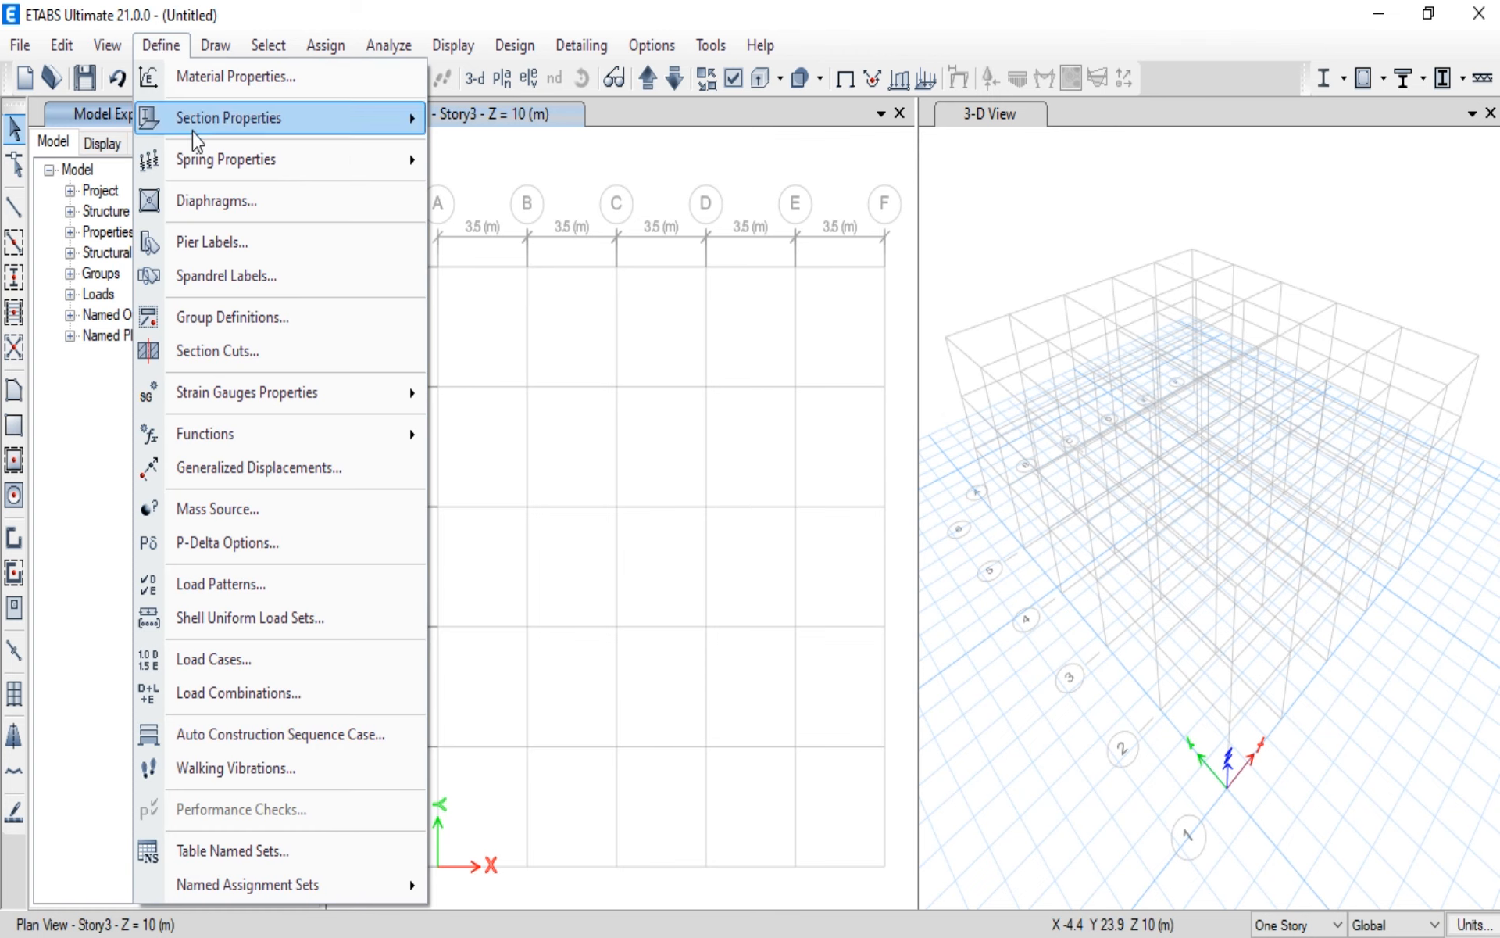
mouse_move(193, 131)
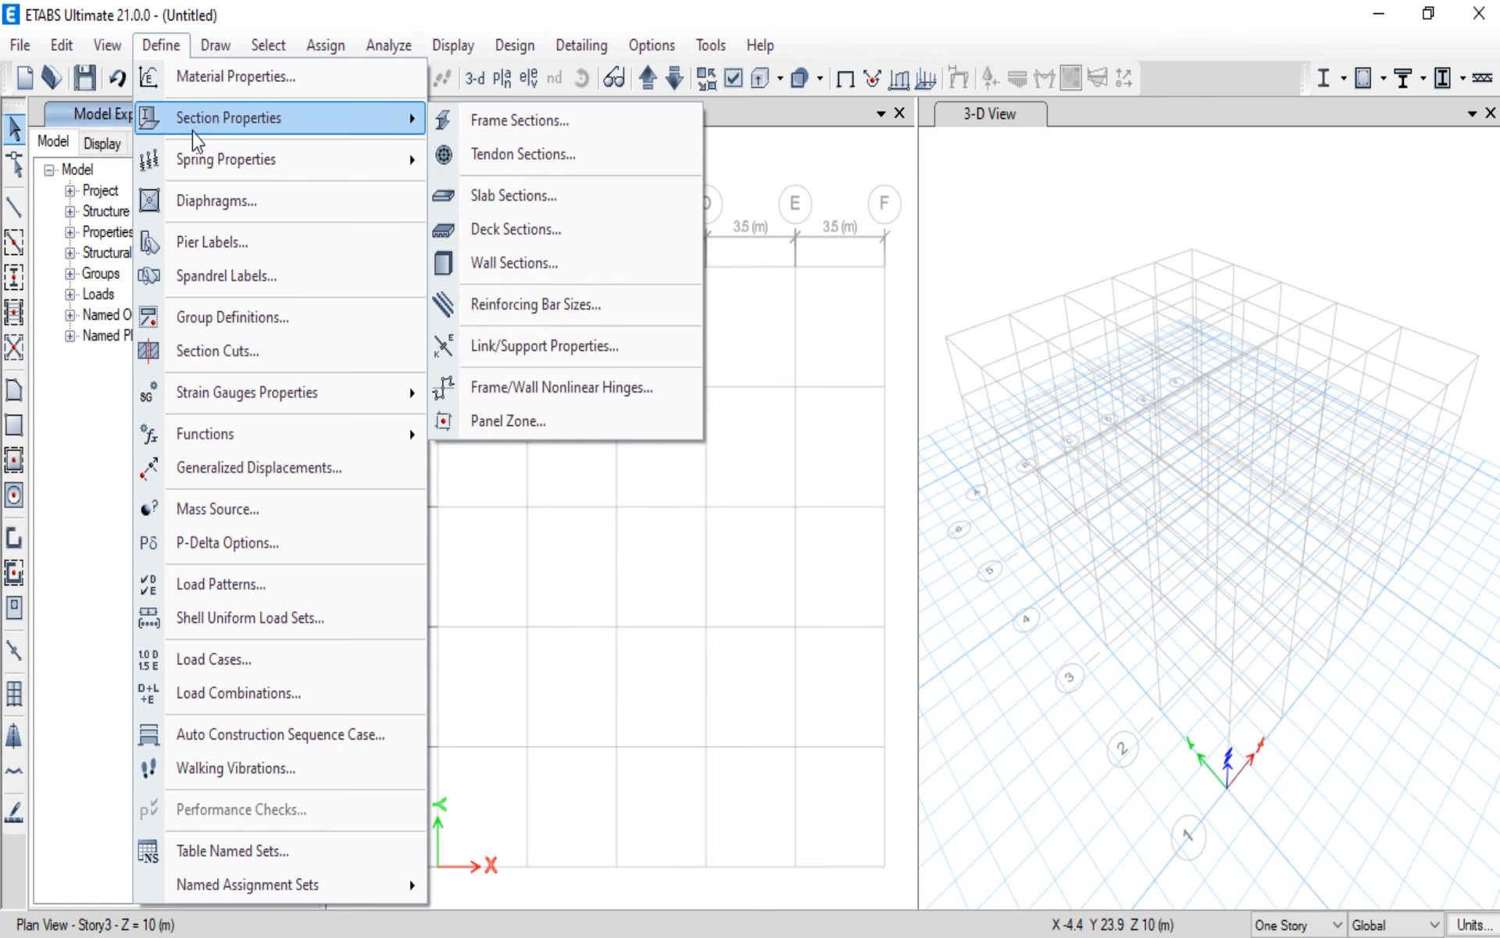
left_click(481, 127)
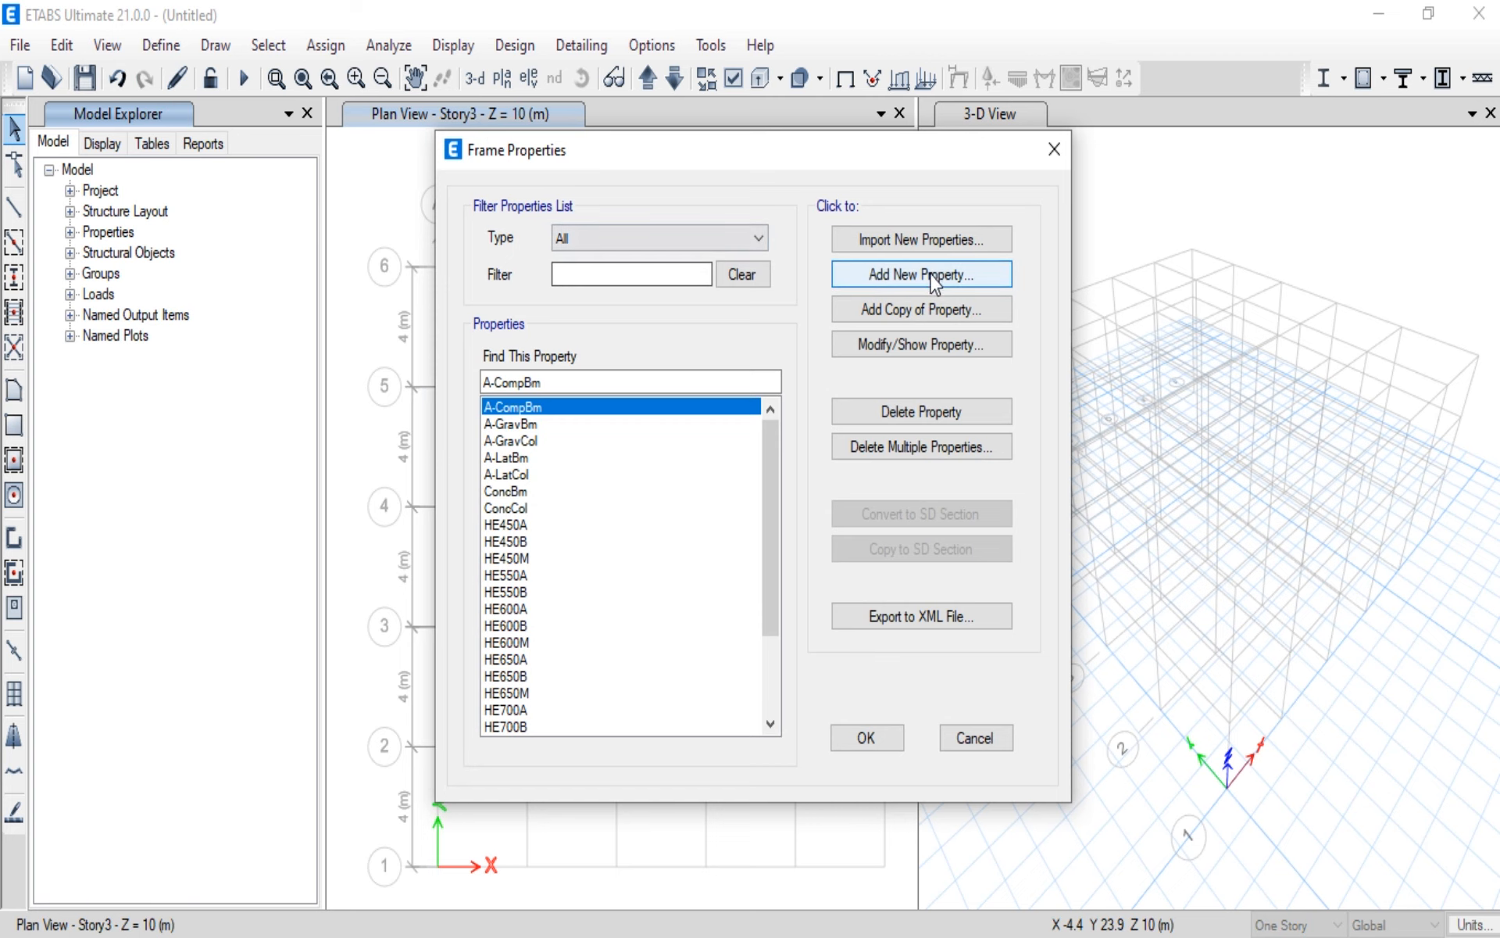
left_click(930, 274)
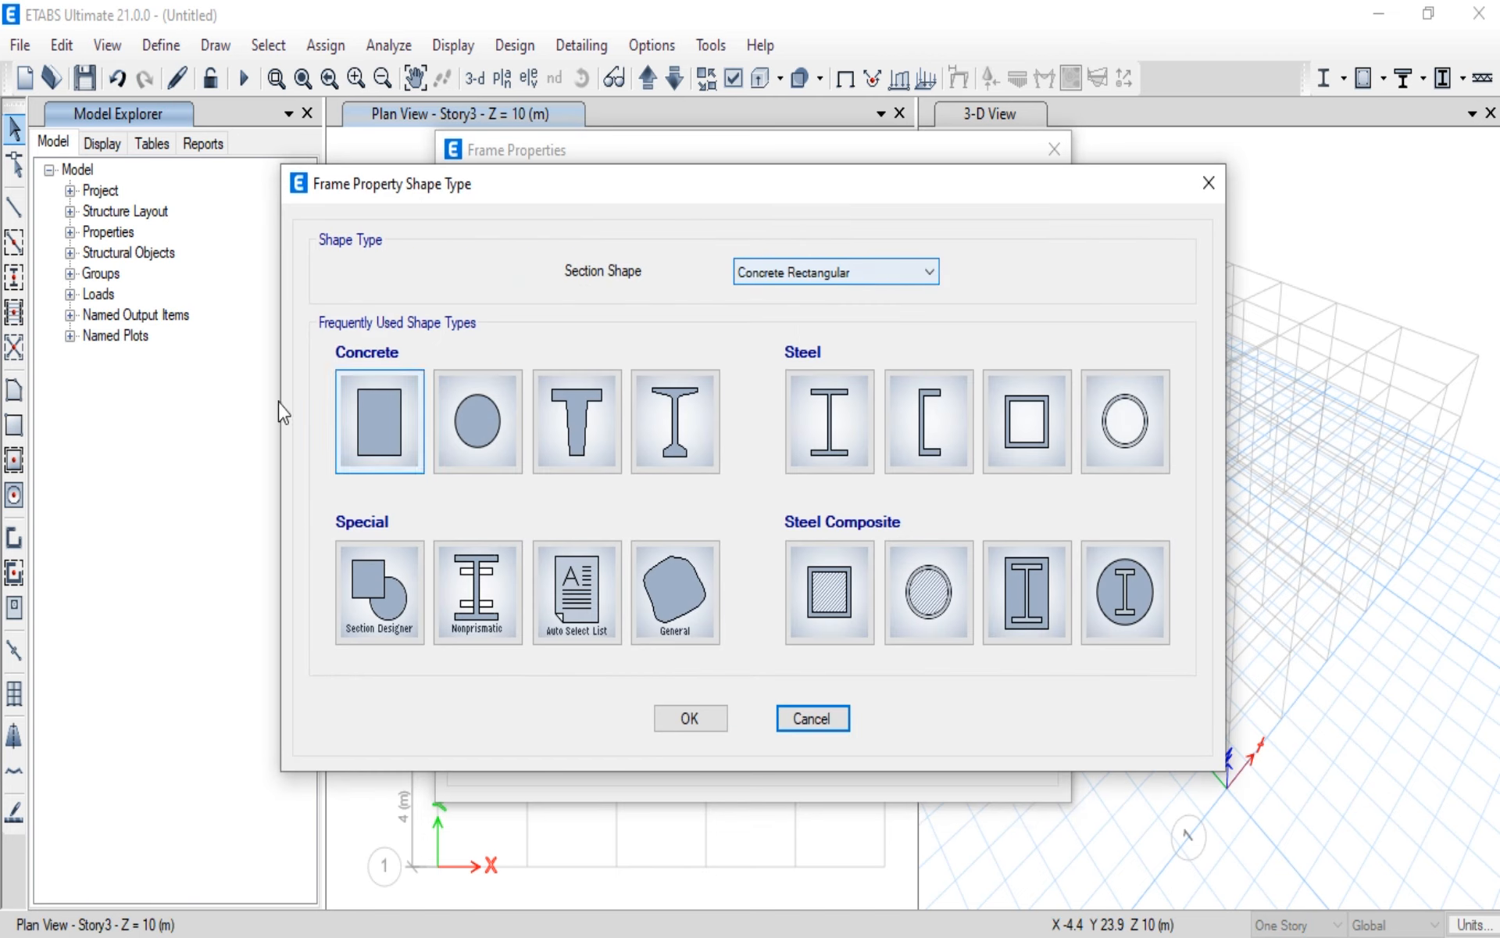
key("Escape")
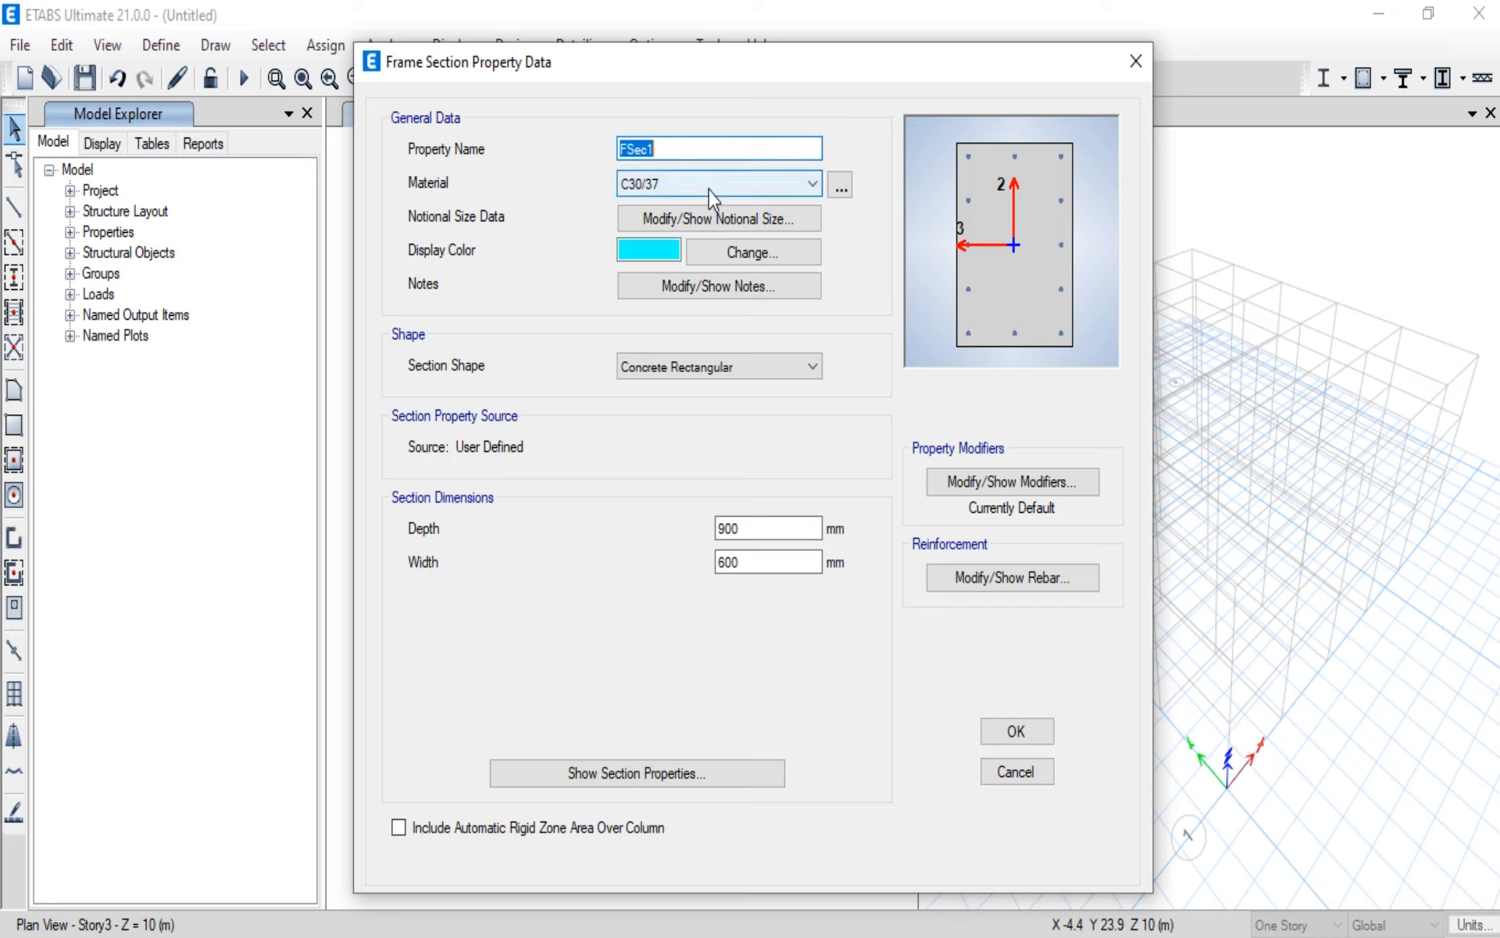
type("C300X300")
left_click(812, 184)
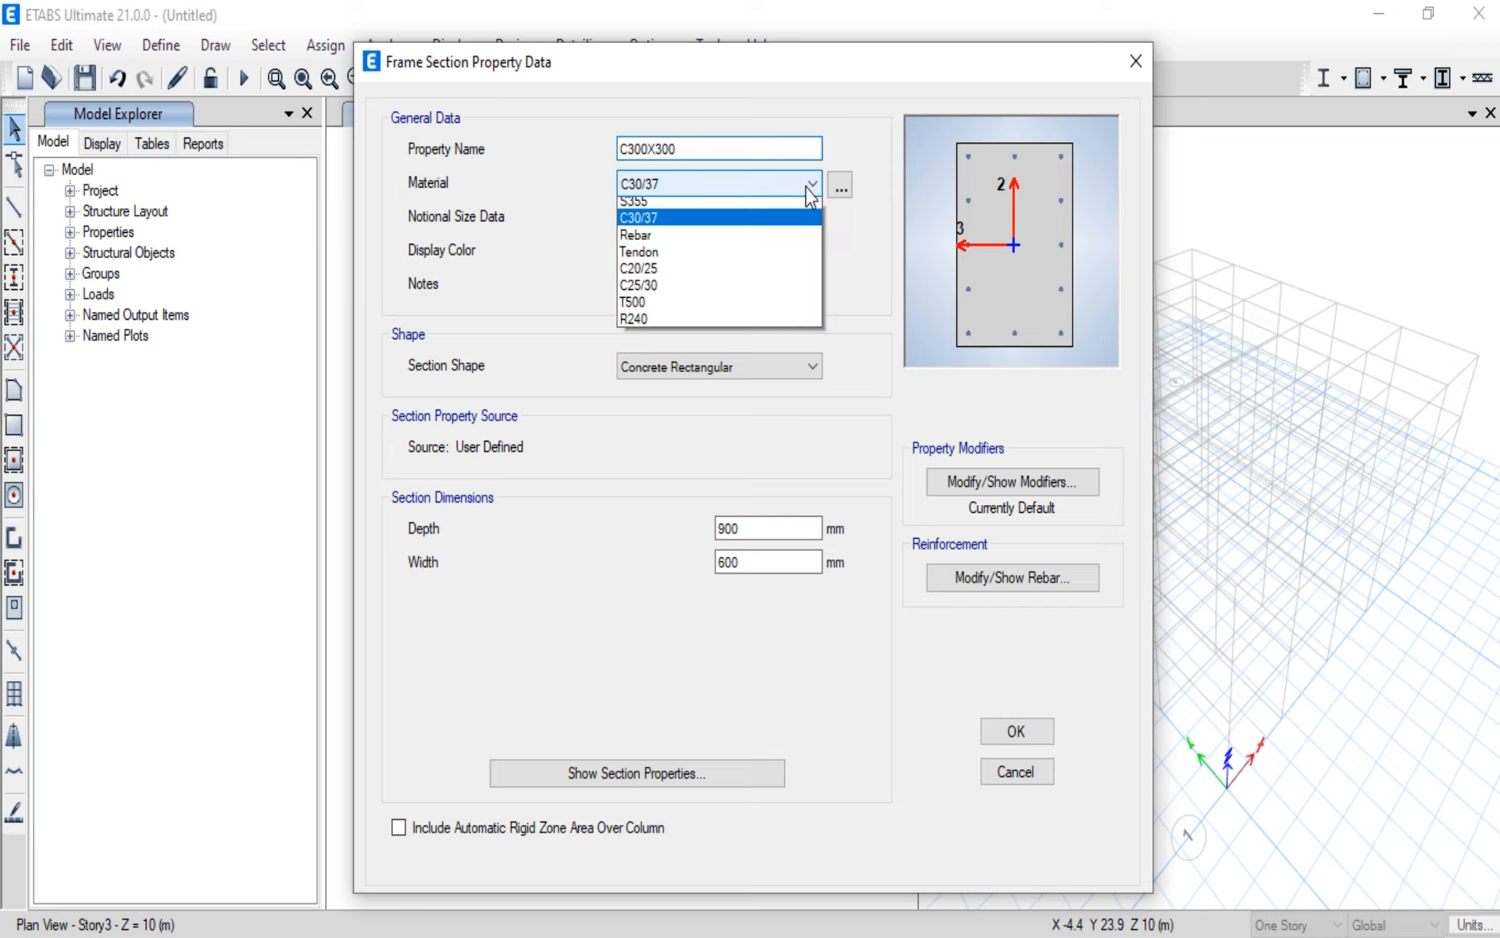
left_click(785, 289)
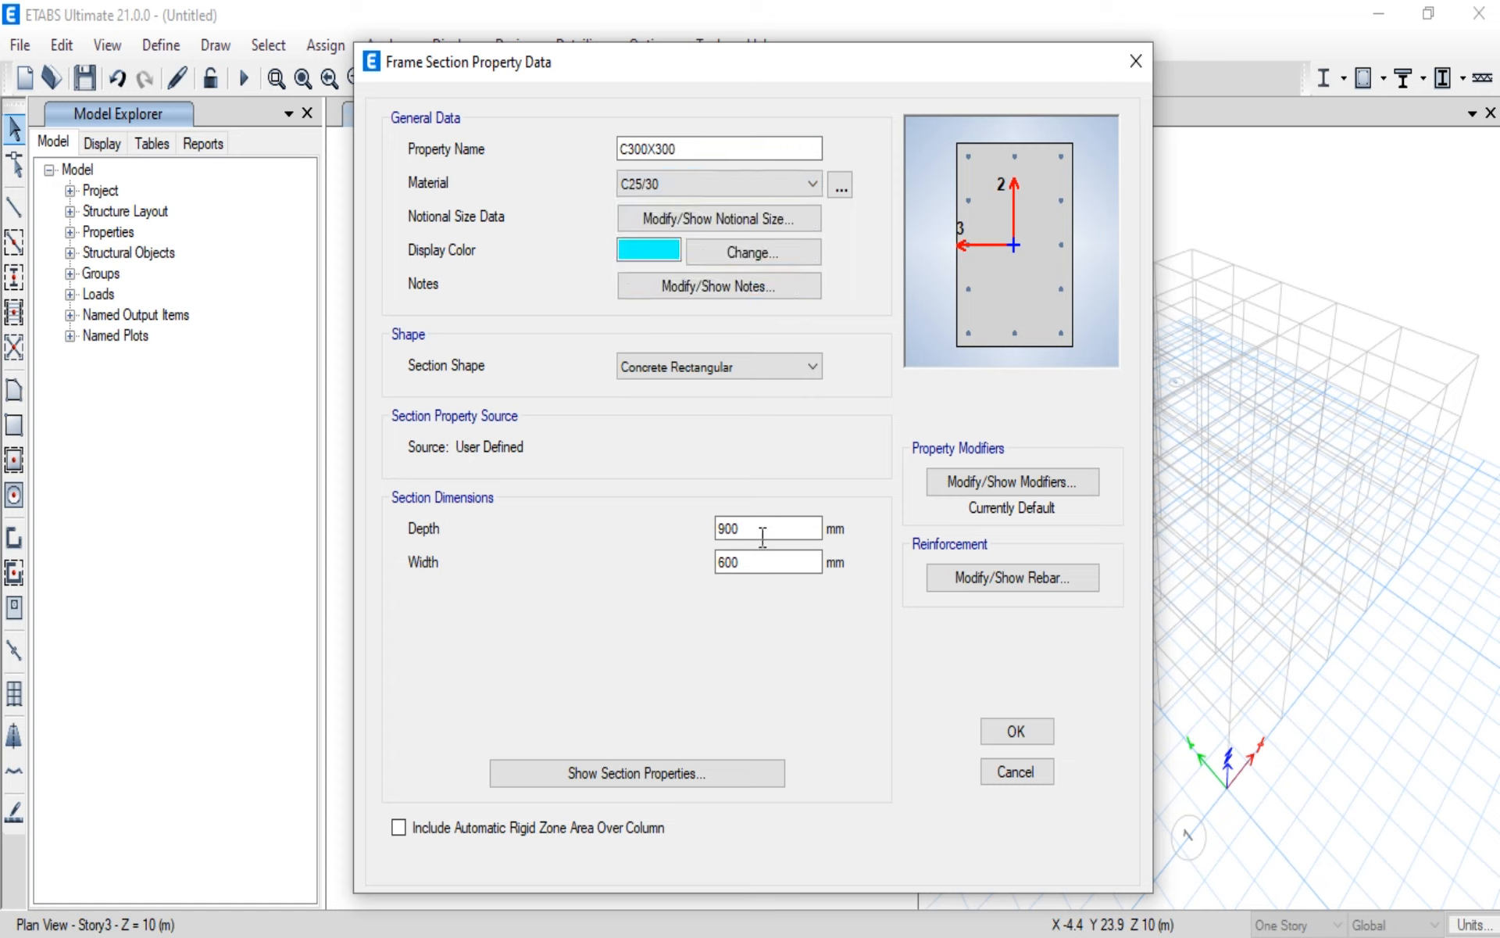
Step: Set both the depth and the width of the C300X300 section to 300 mm
left_click_drag(765, 529, 666, 529)
type("300")
left_click(751, 562)
left_click_drag(750, 562, 667, 560)
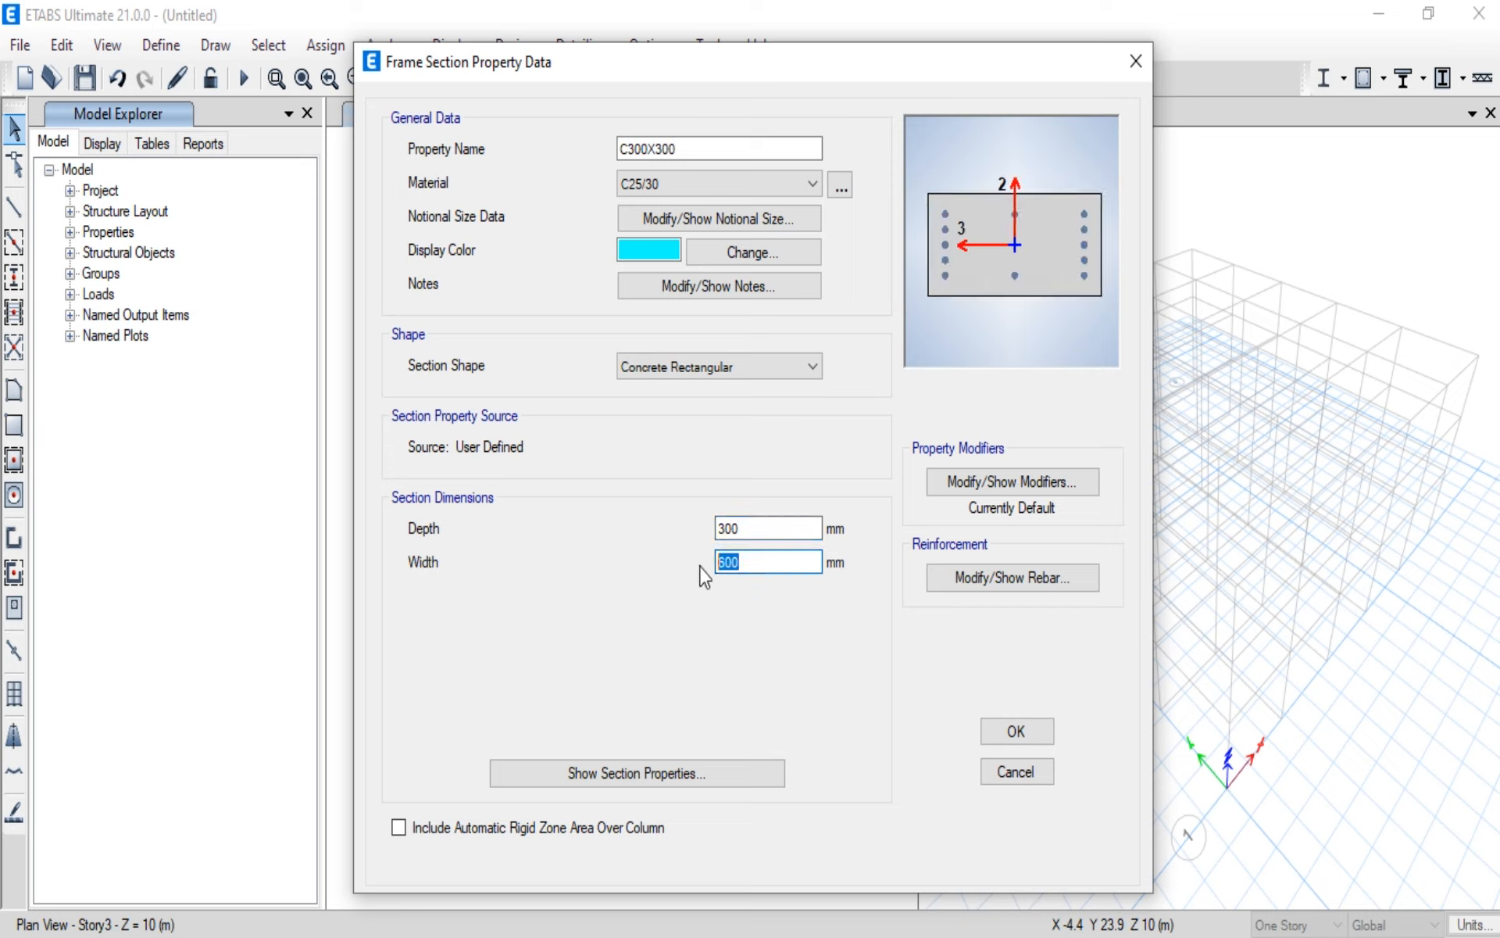
type("300")
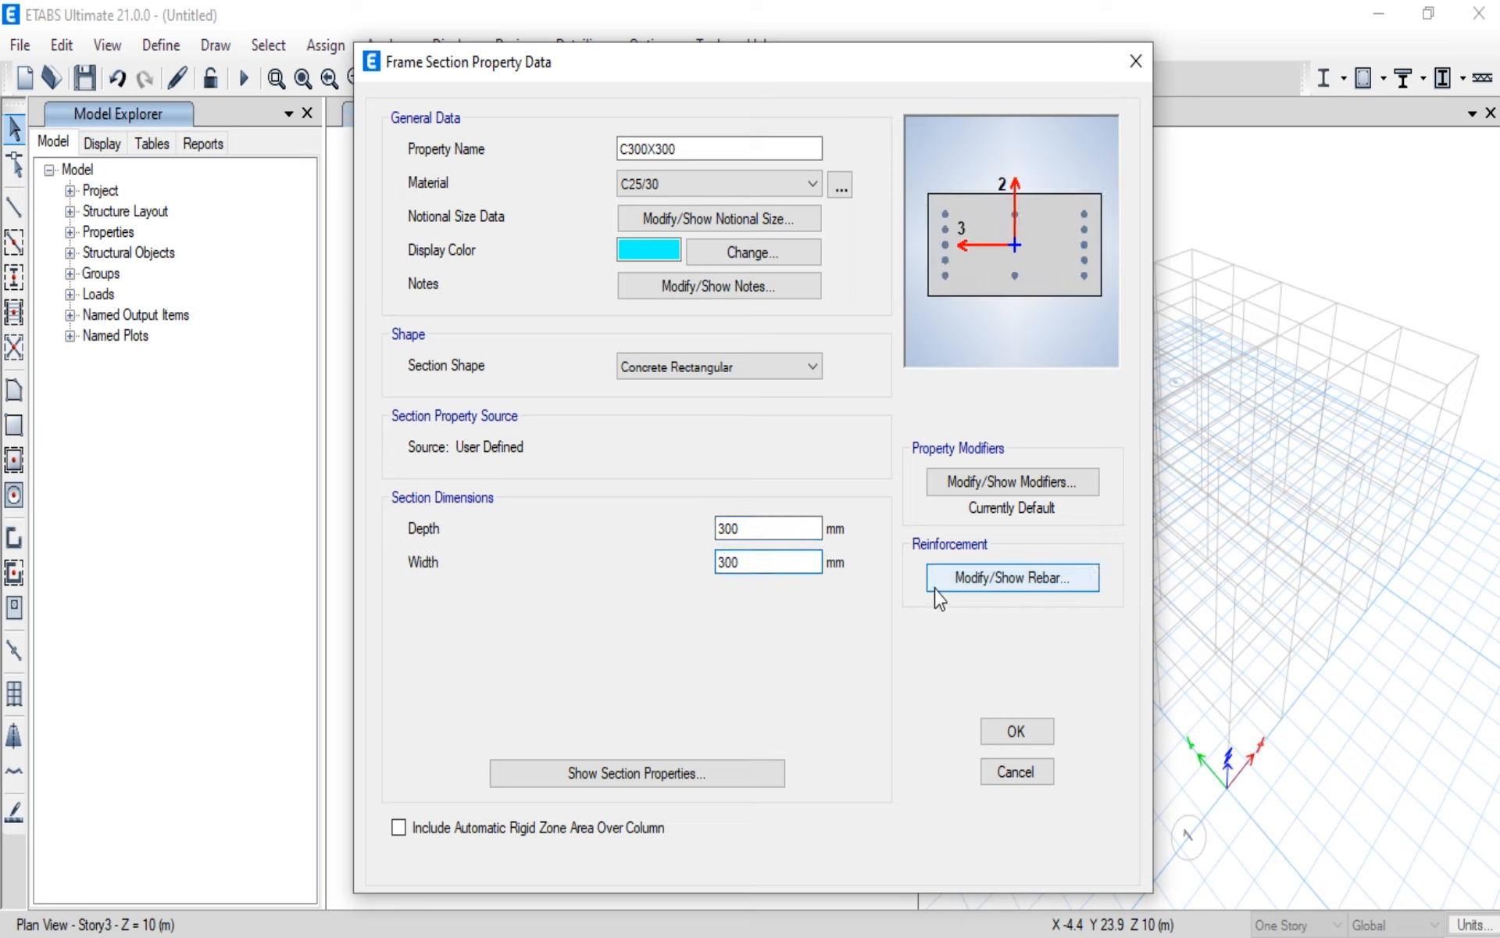
Step: In the C300X300 reinforcement data, assign T500 to the longitudinal bars and R240 to the confinement bars
left_click(960, 583)
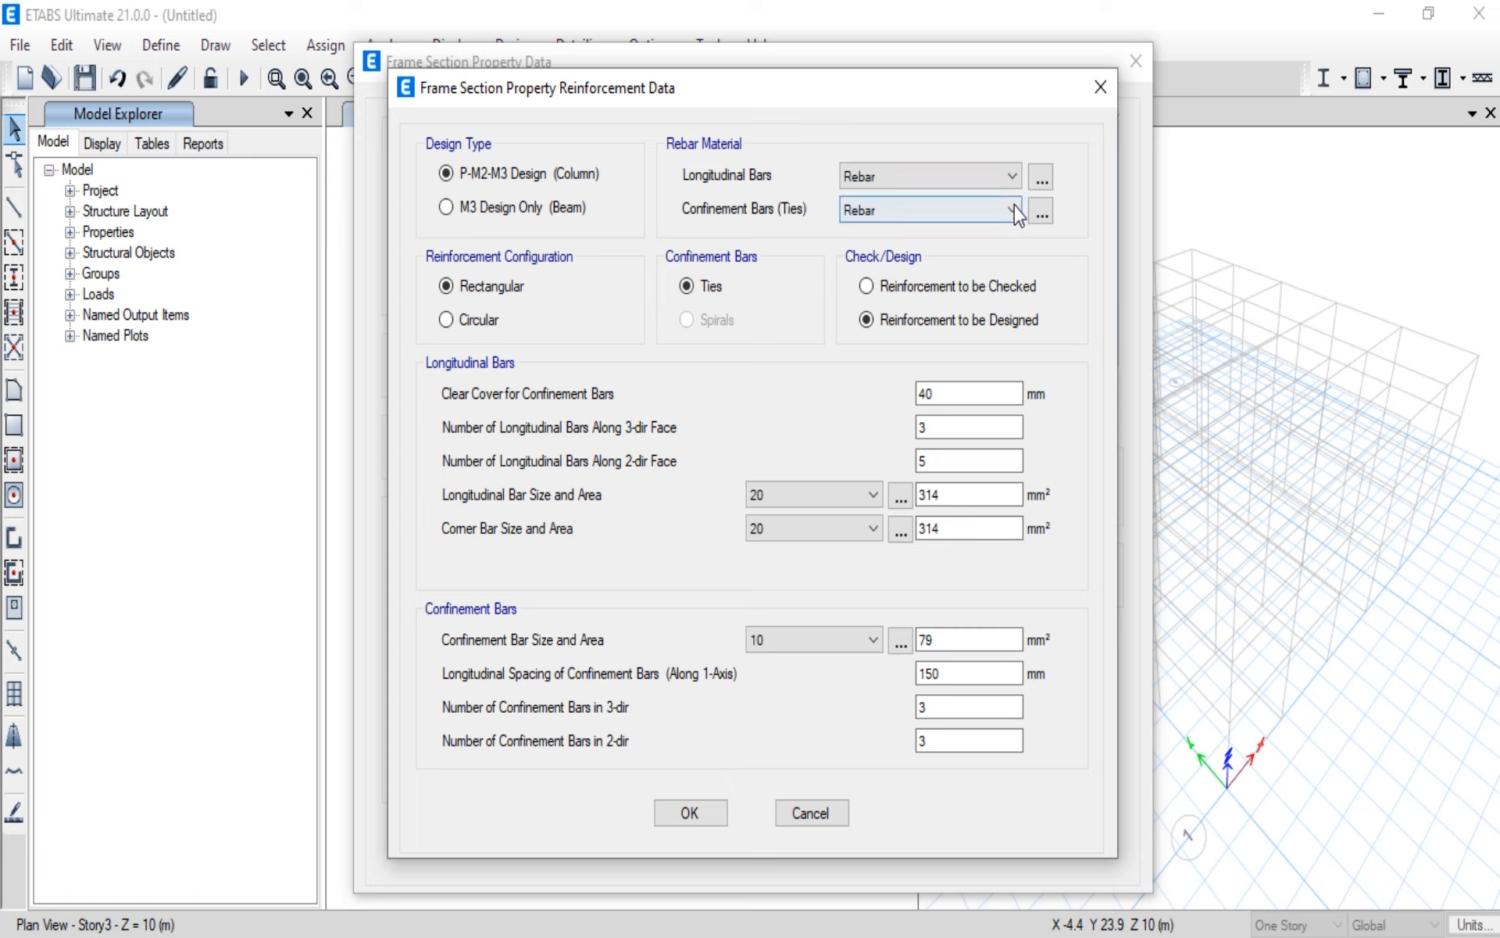
left_click(1010, 175)
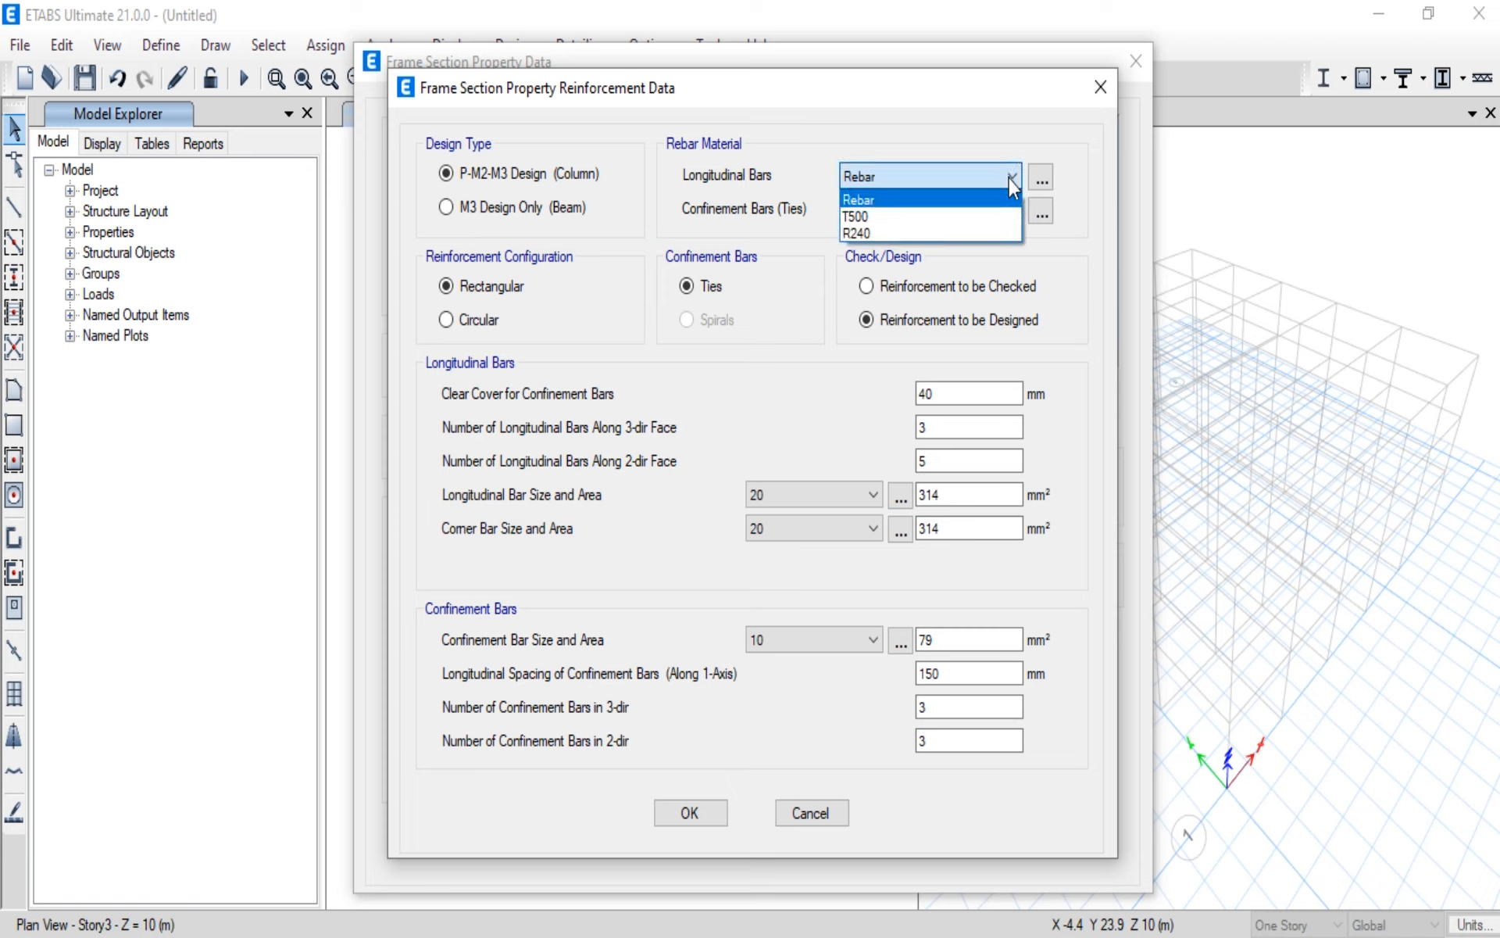
left_click(979, 217)
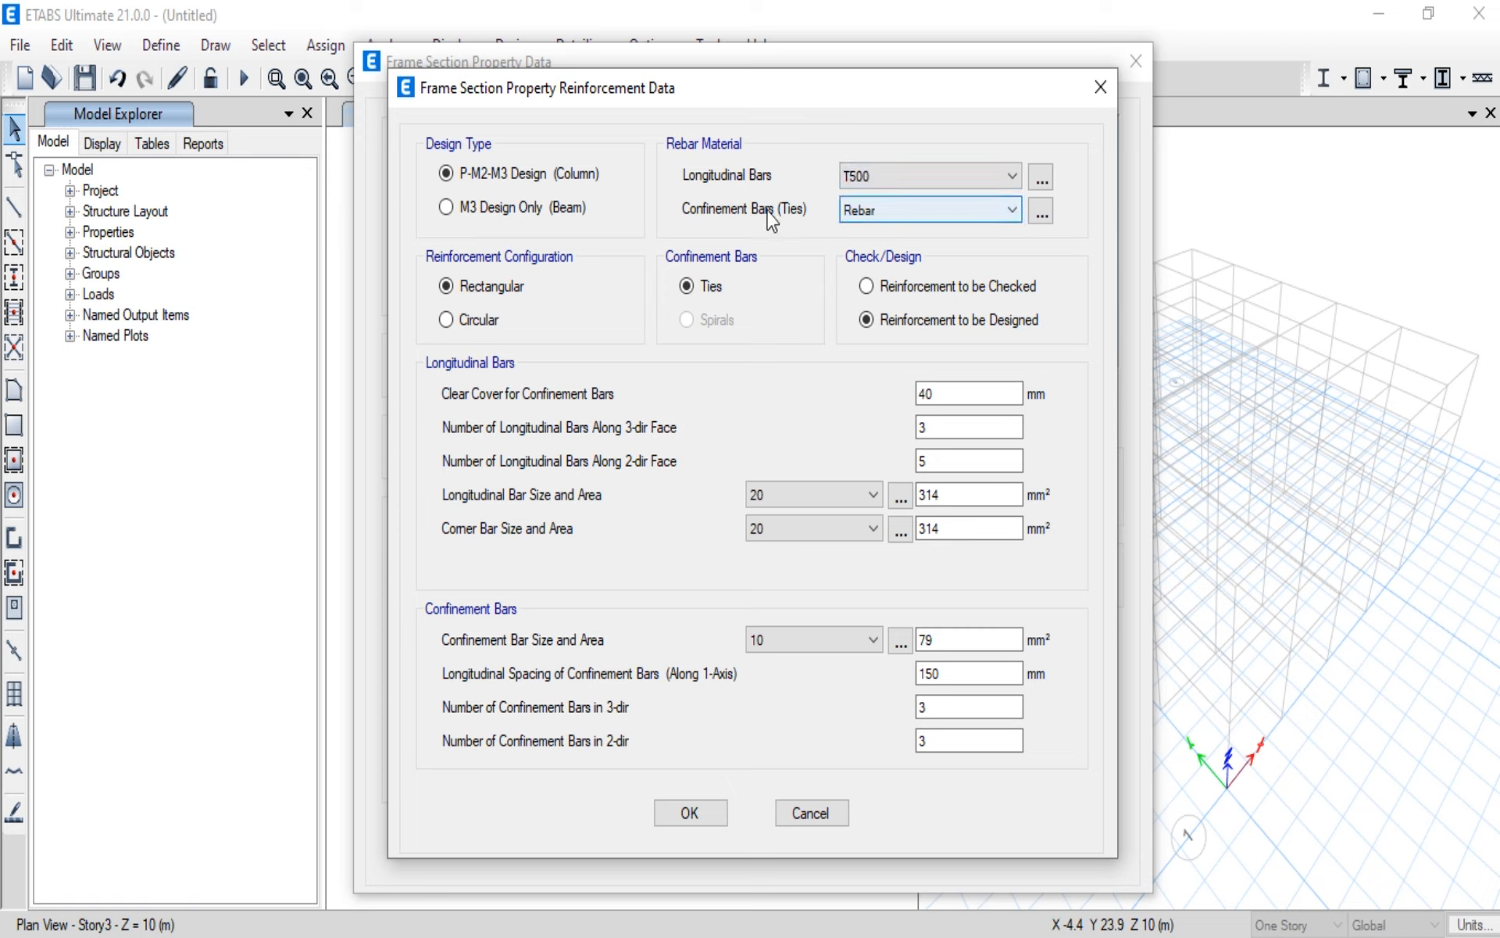
left_click(1012, 217)
left_click(949, 270)
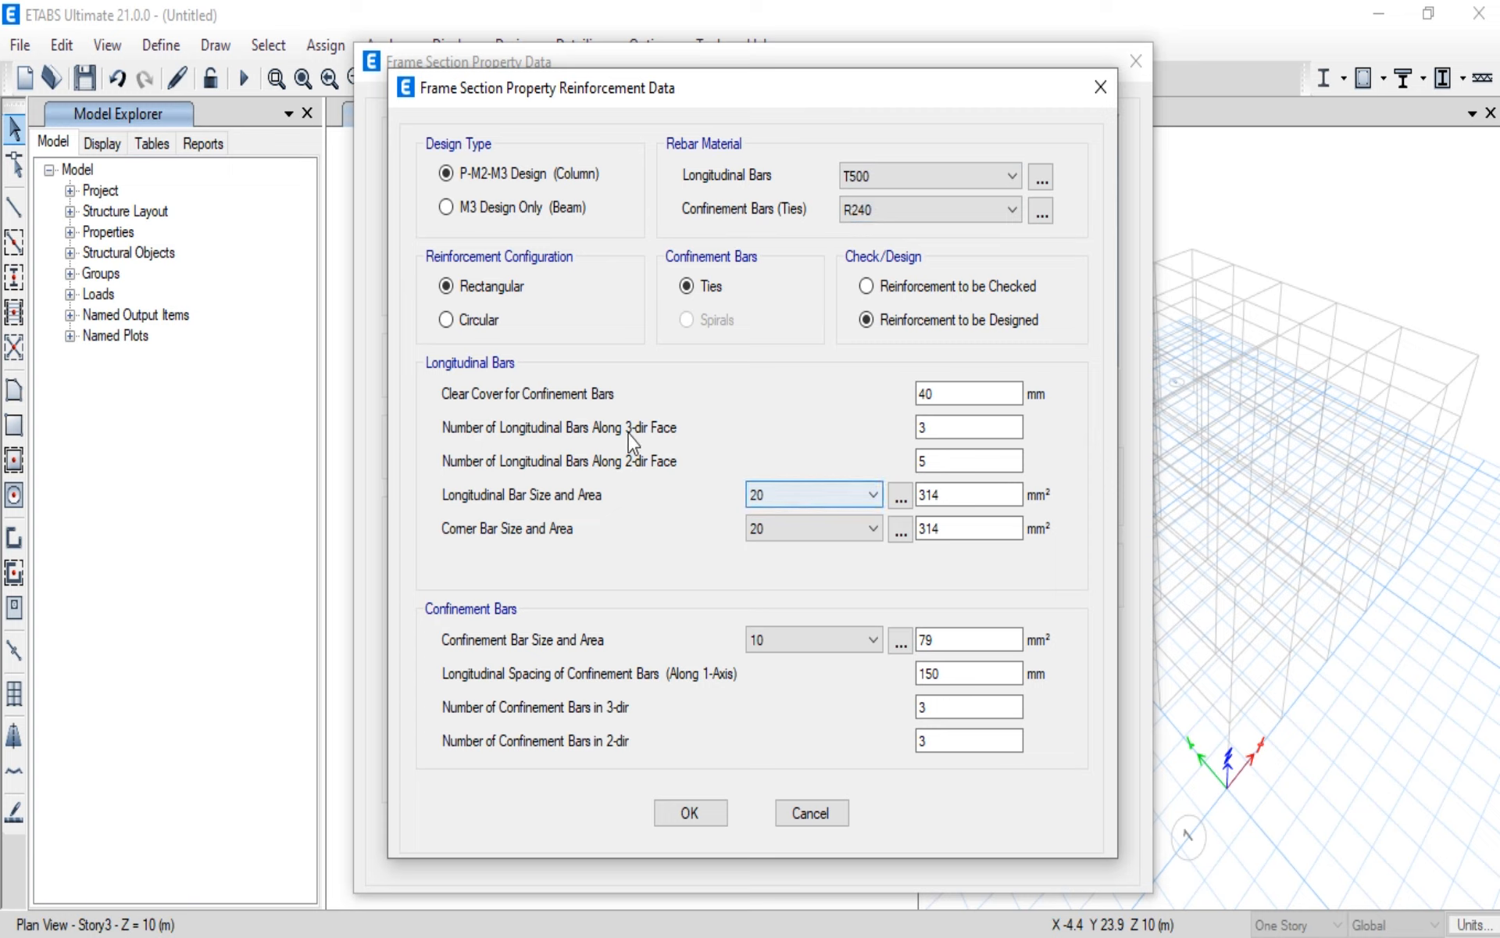
Step: Set the clear cover for confinement bars to 30 mm and accept the C300X300 column section
left_click(958, 395)
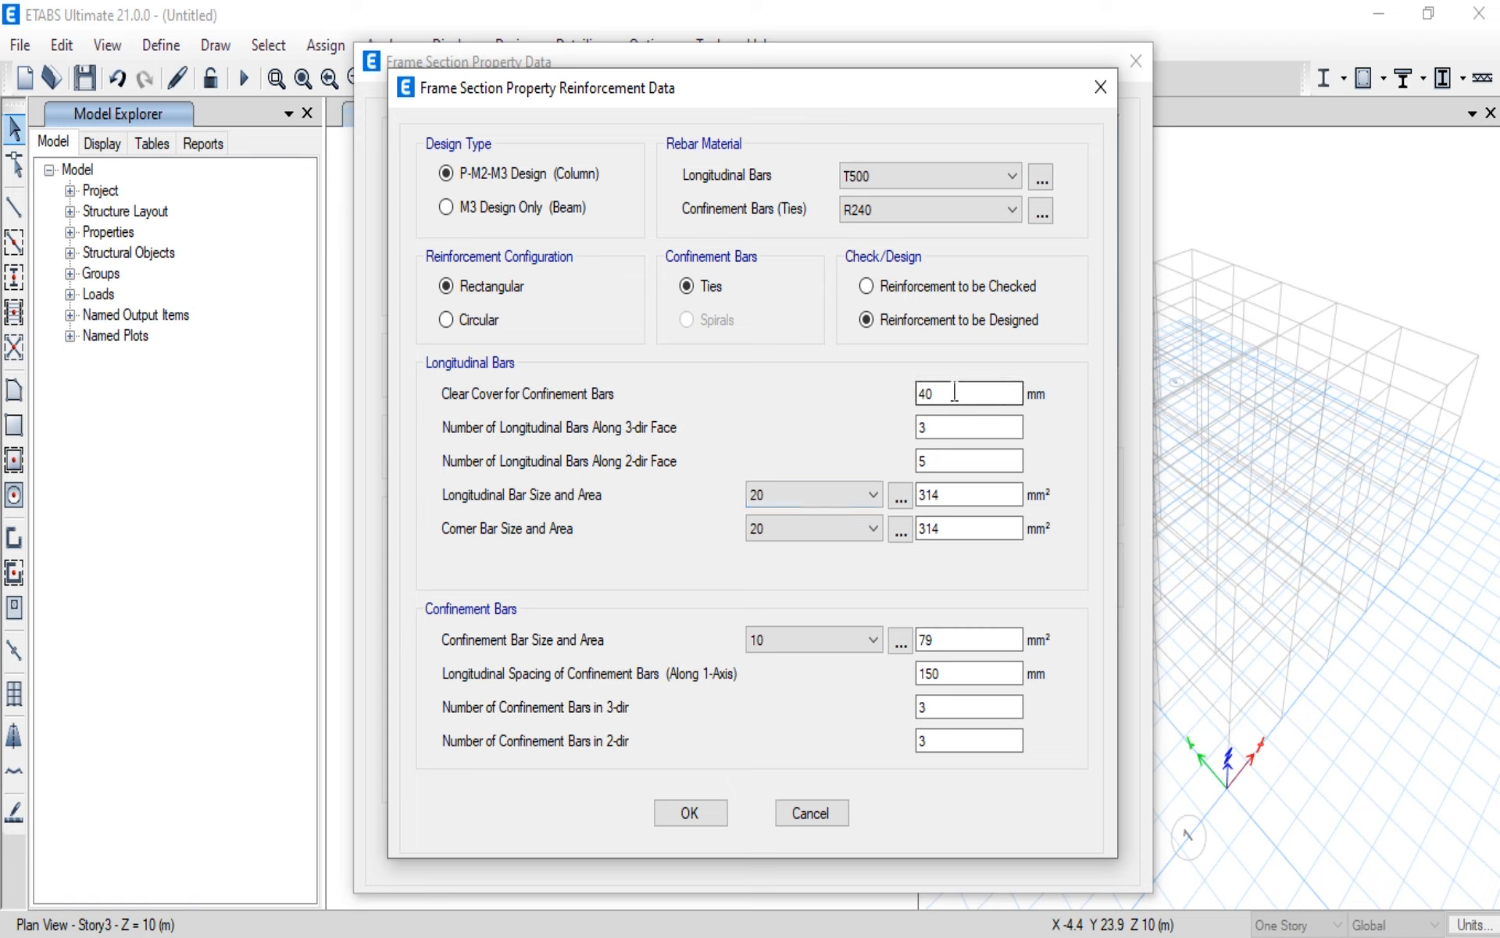
left_click_drag(958, 395, 777, 398)
type("30")
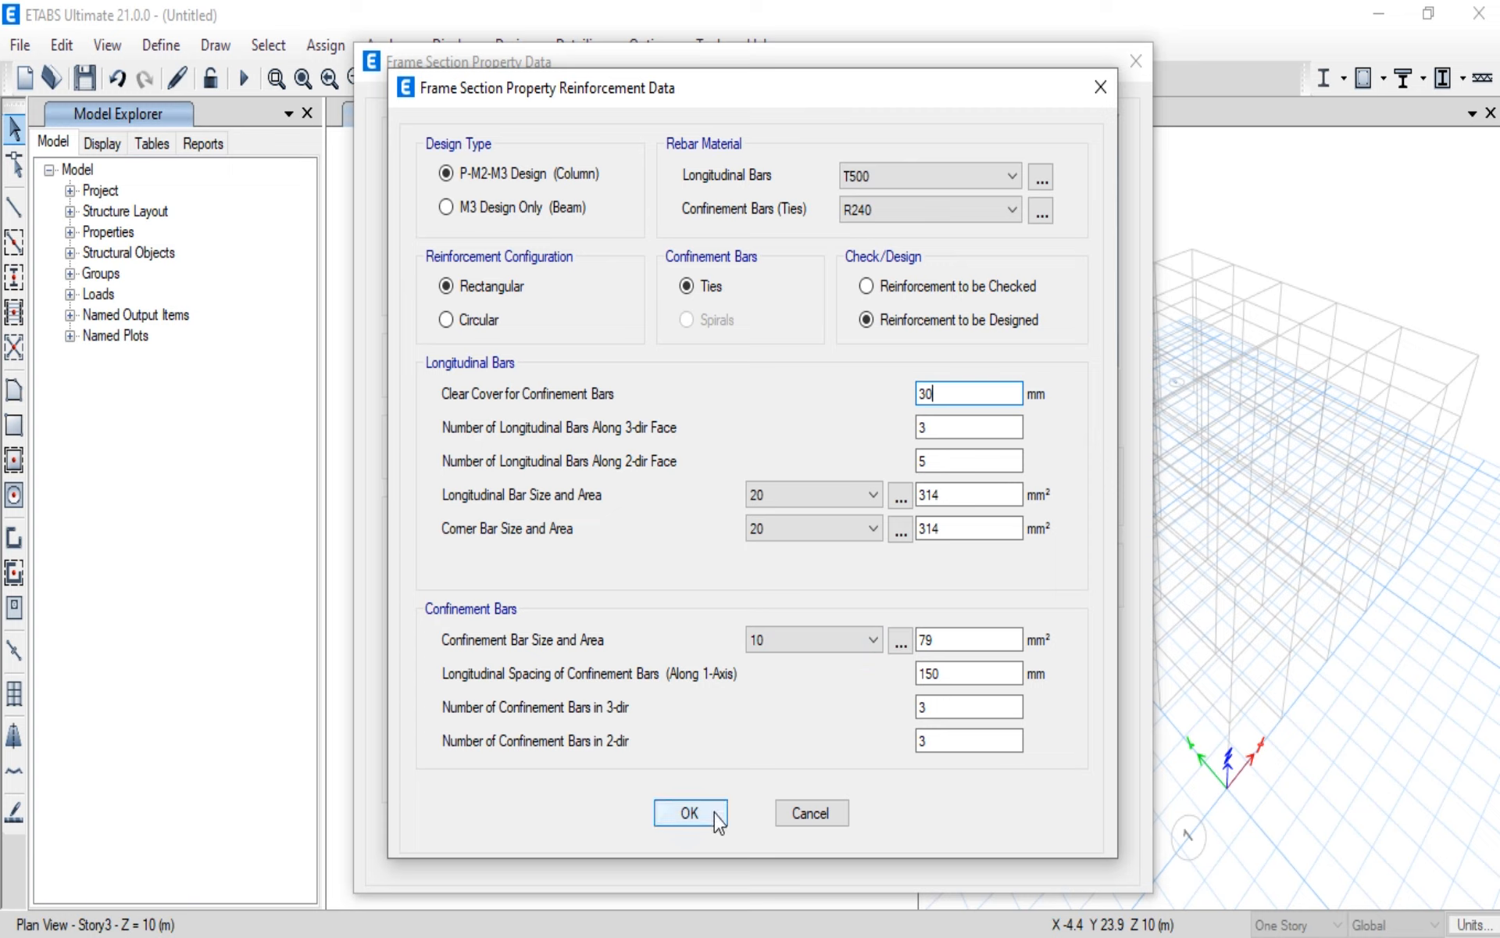
left_click(691, 813)
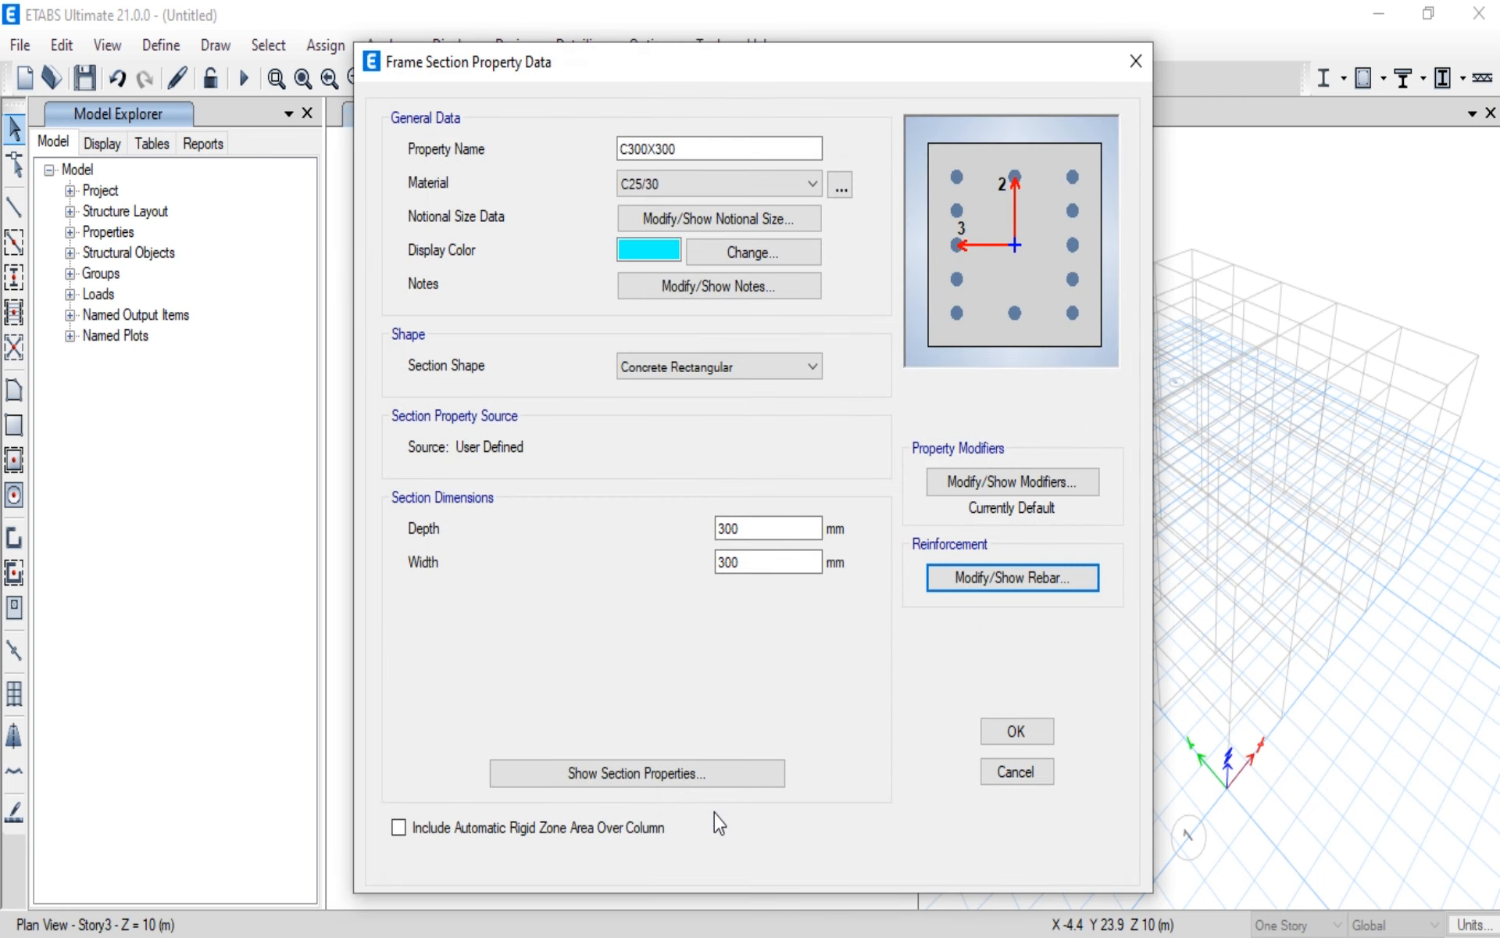
left_click(1012, 733)
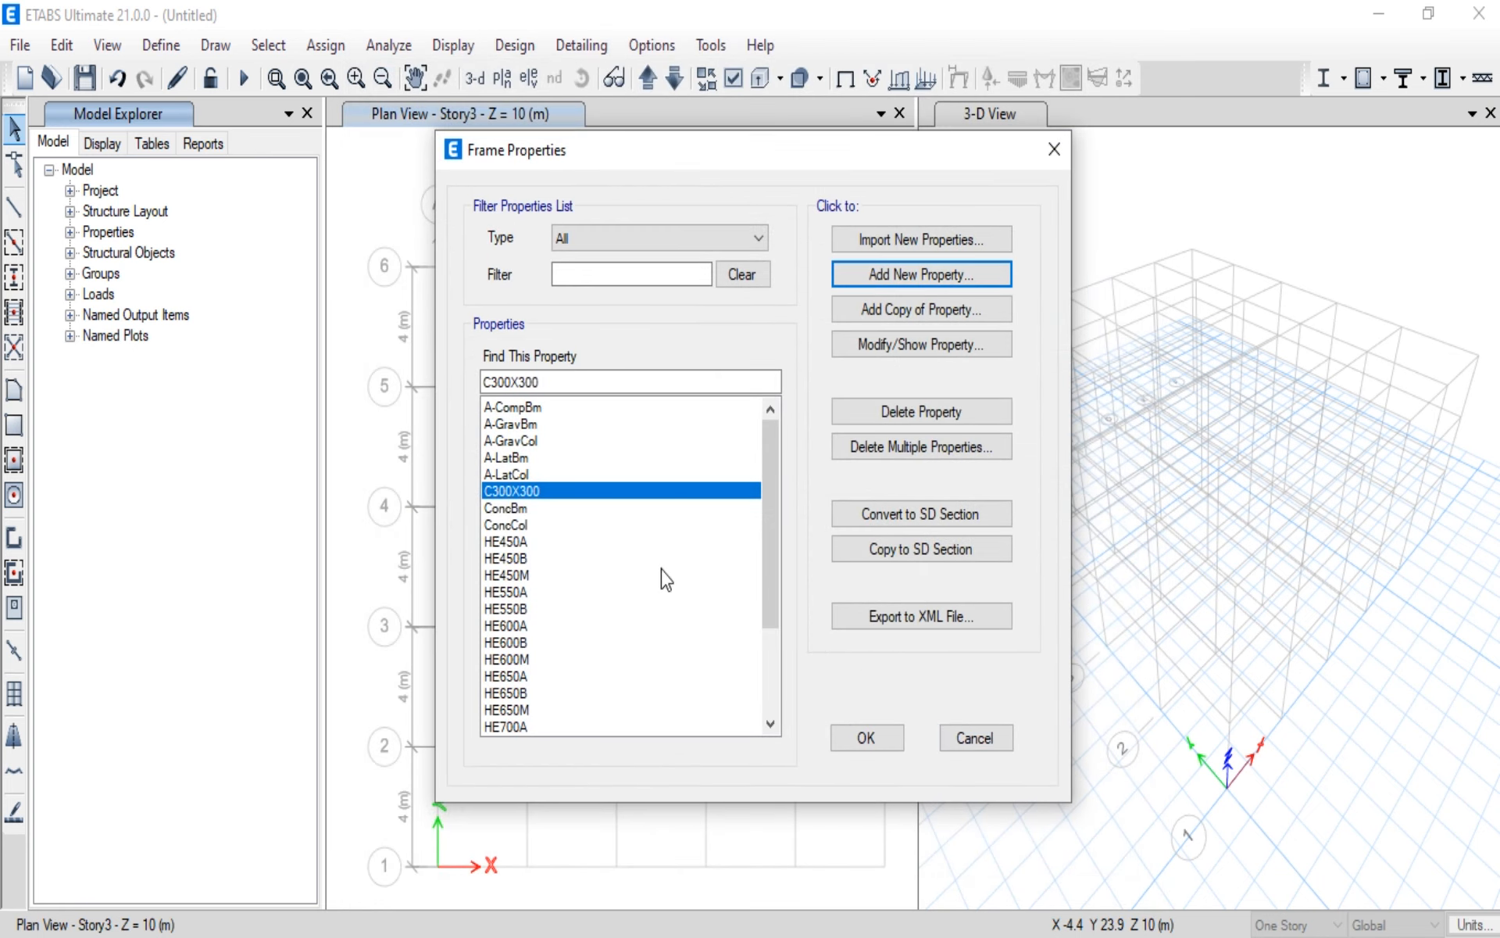
Step: Start a new Concrete Rectangular frame section named B300X400 and assign it the material C20/25
left_click(882, 275)
left_click(366, 407)
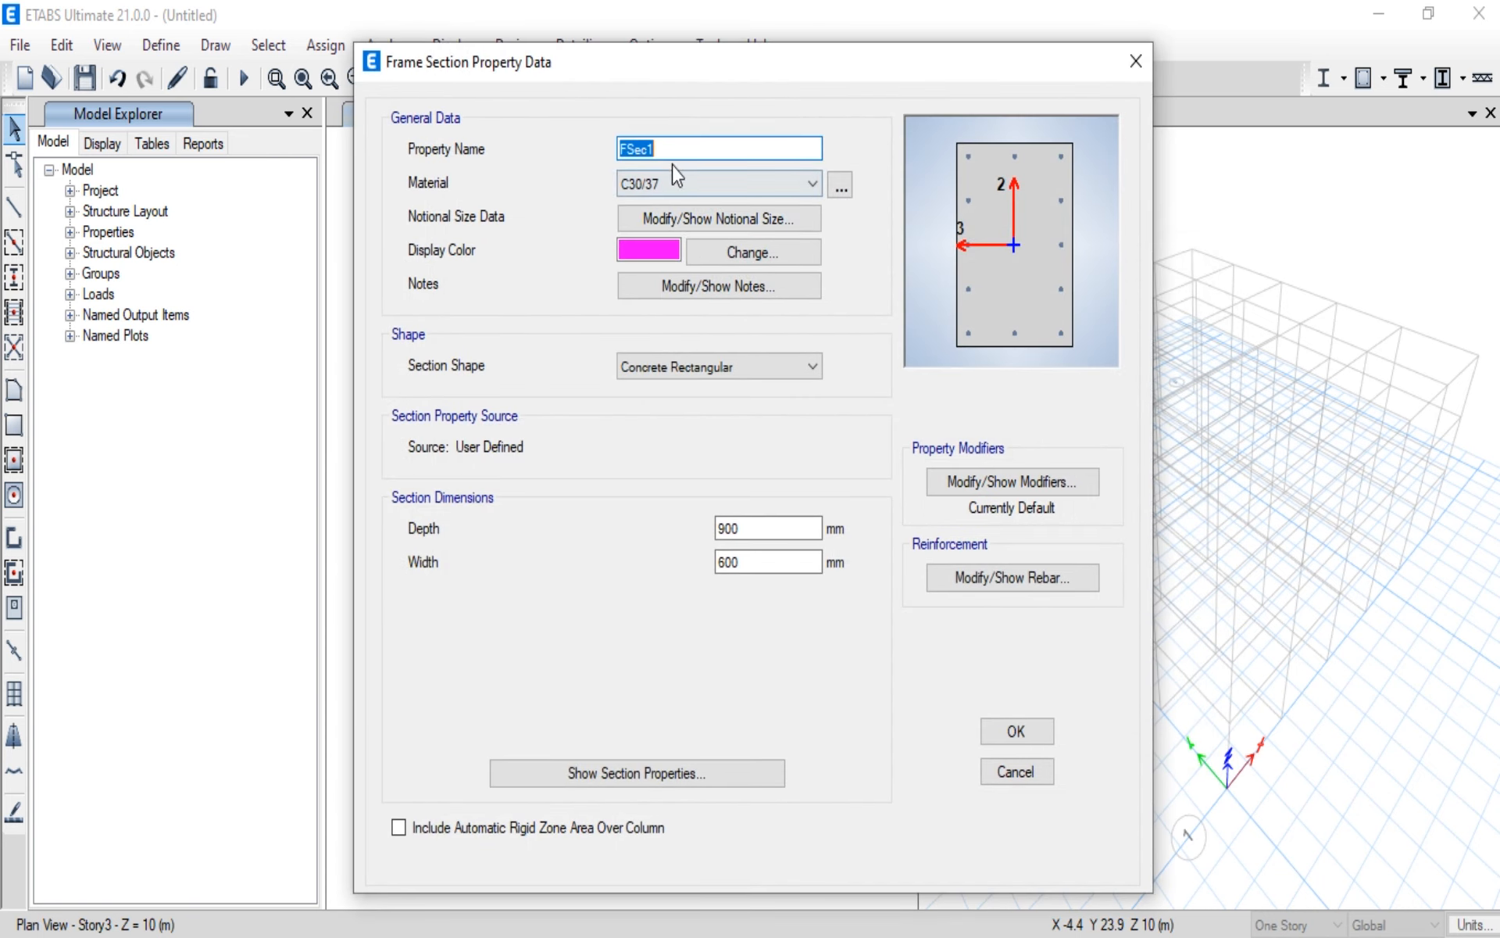
type("B300")
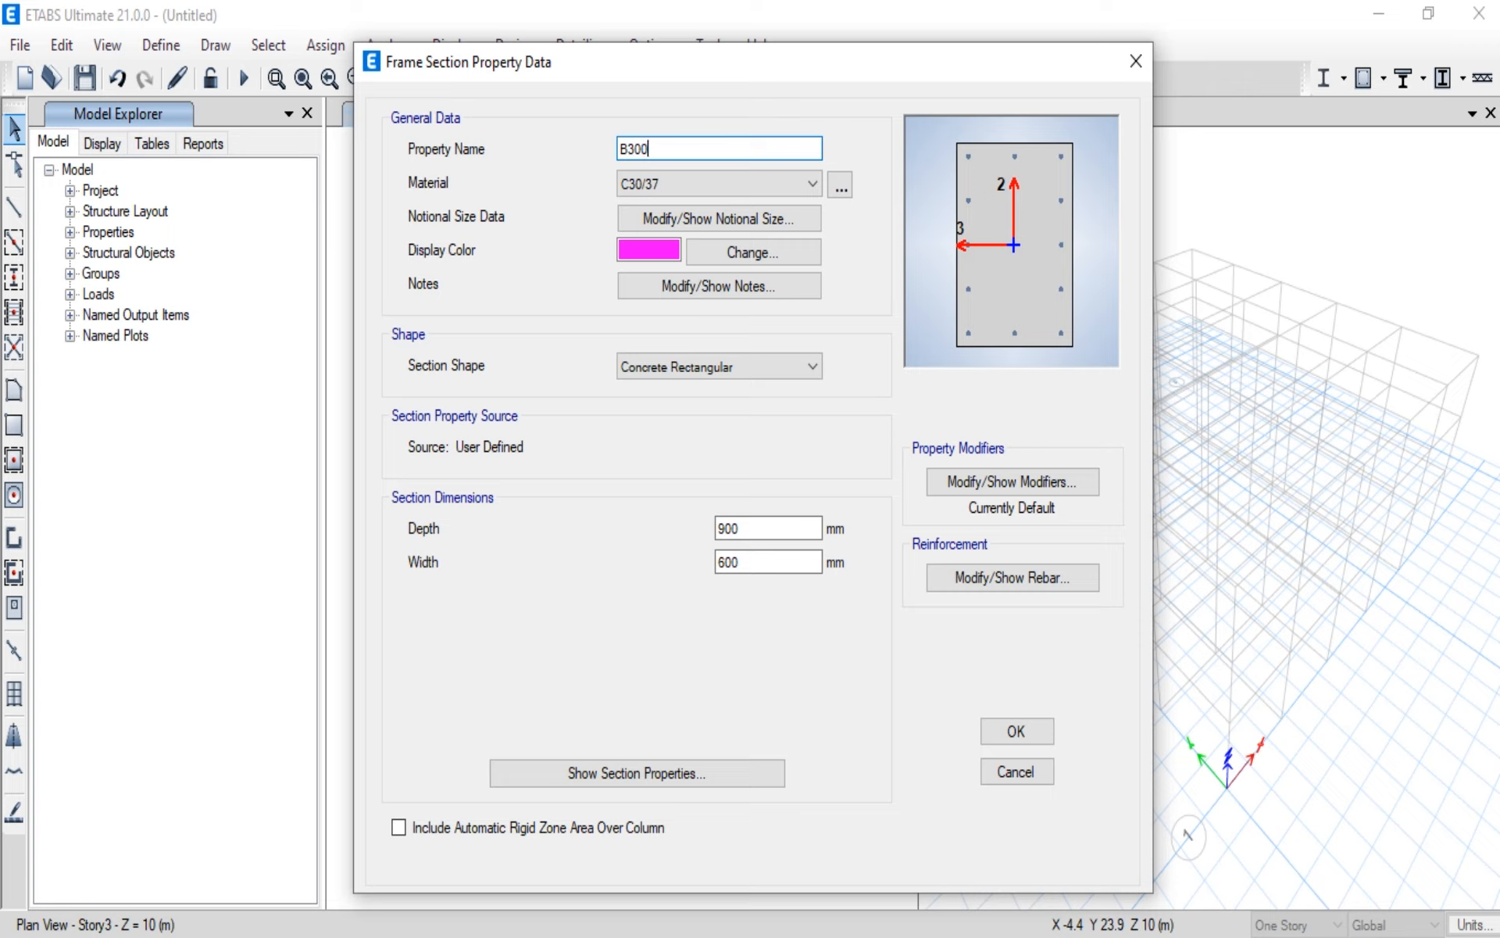
type("X400")
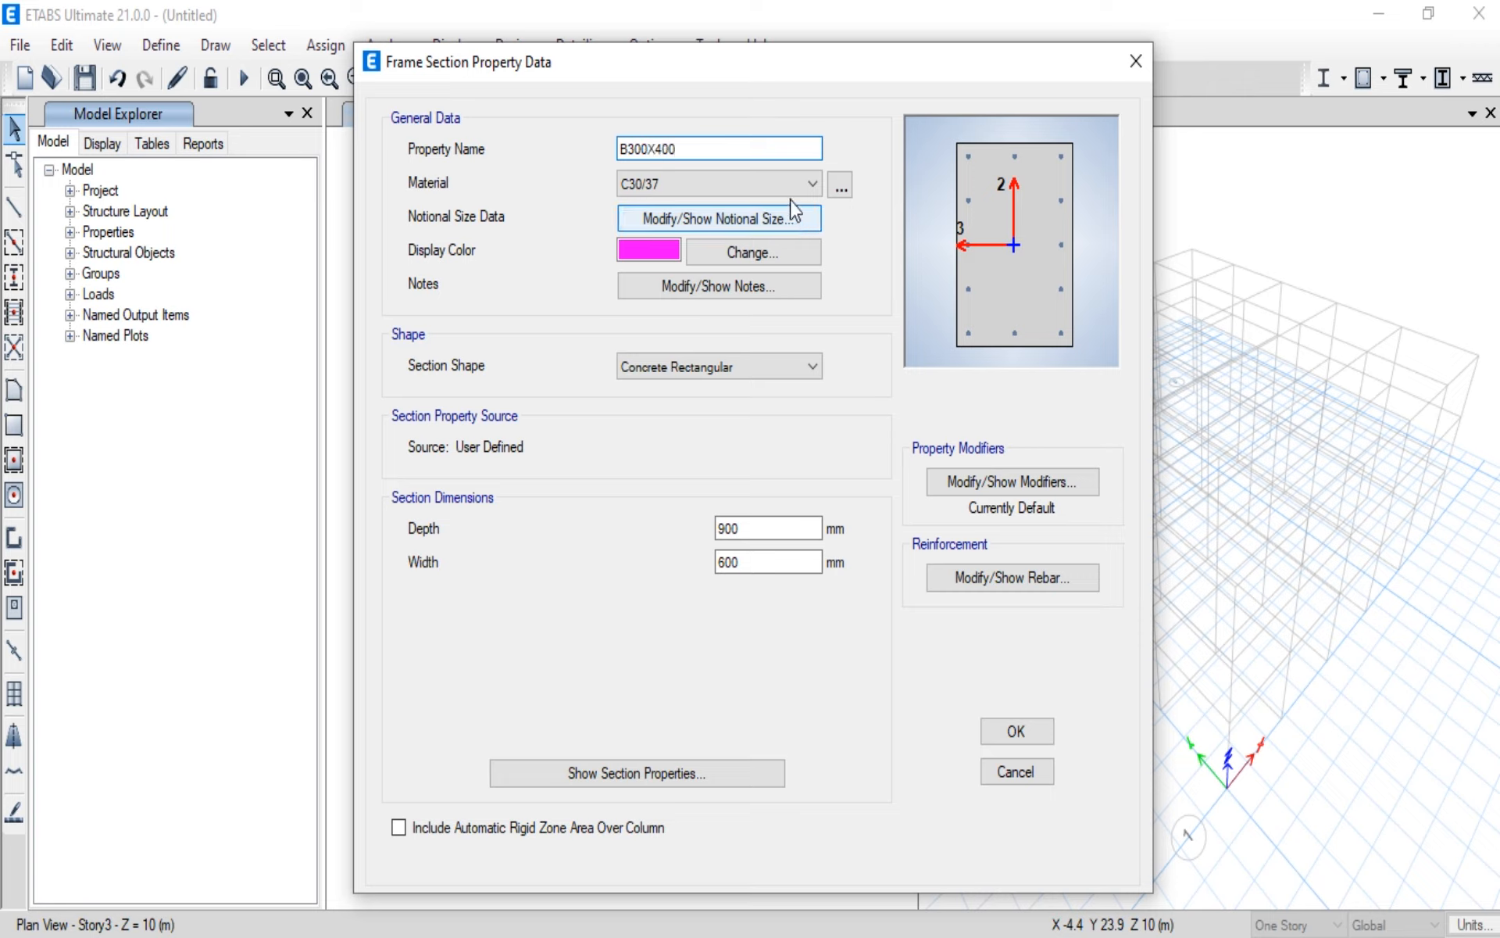
left_click(811, 184)
left_click(752, 272)
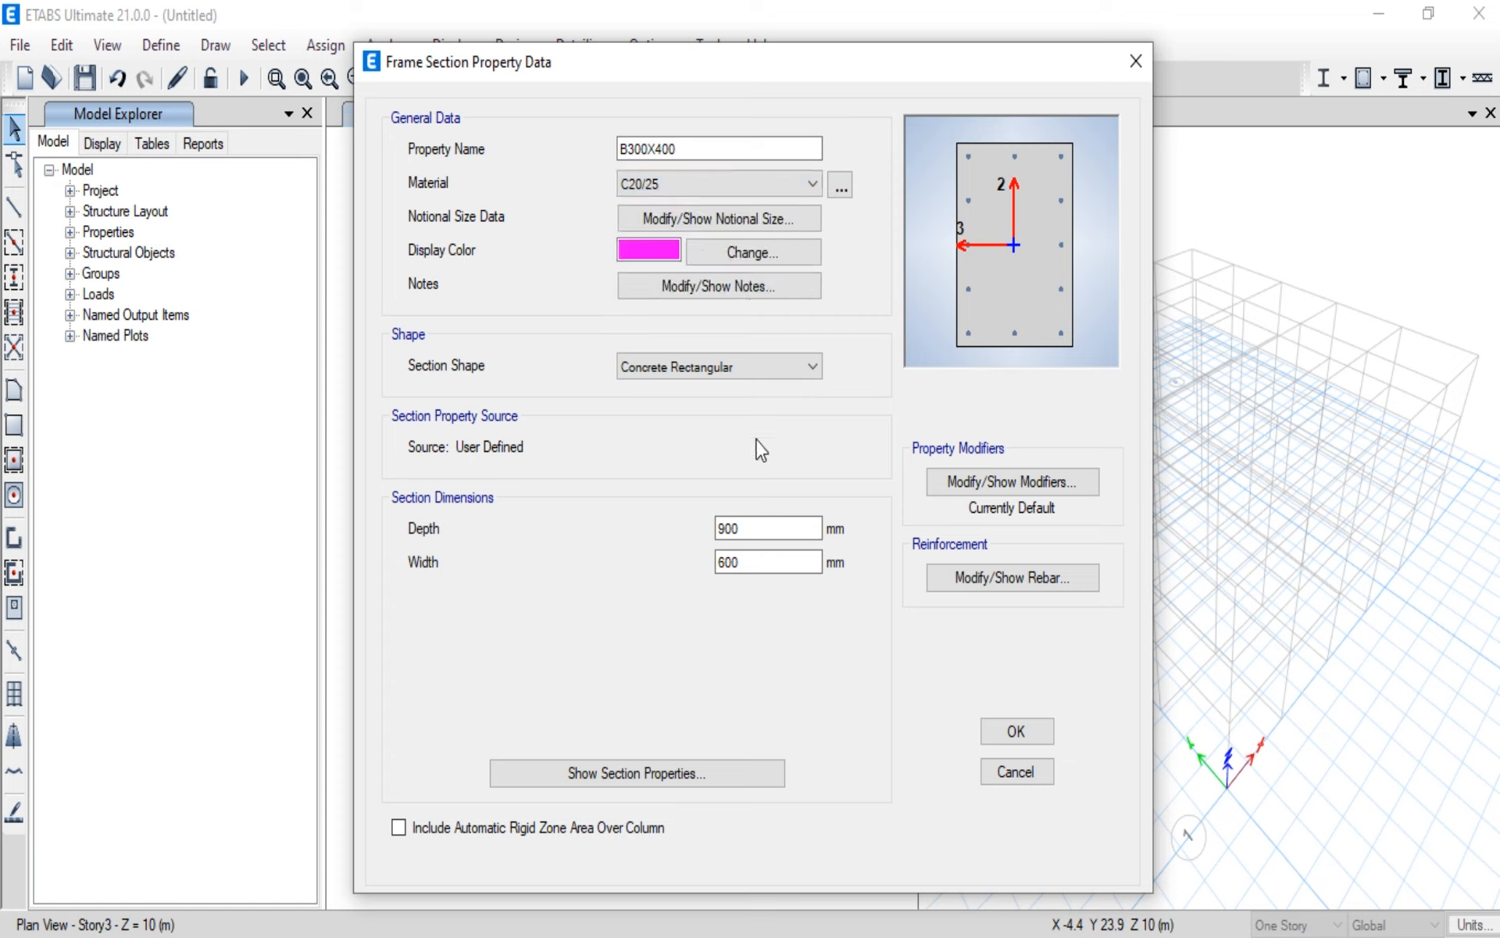
Step: Set the B300X400 section's depth to 400 mm and its width to 300 mm
left_click_drag(769, 532, 666, 529)
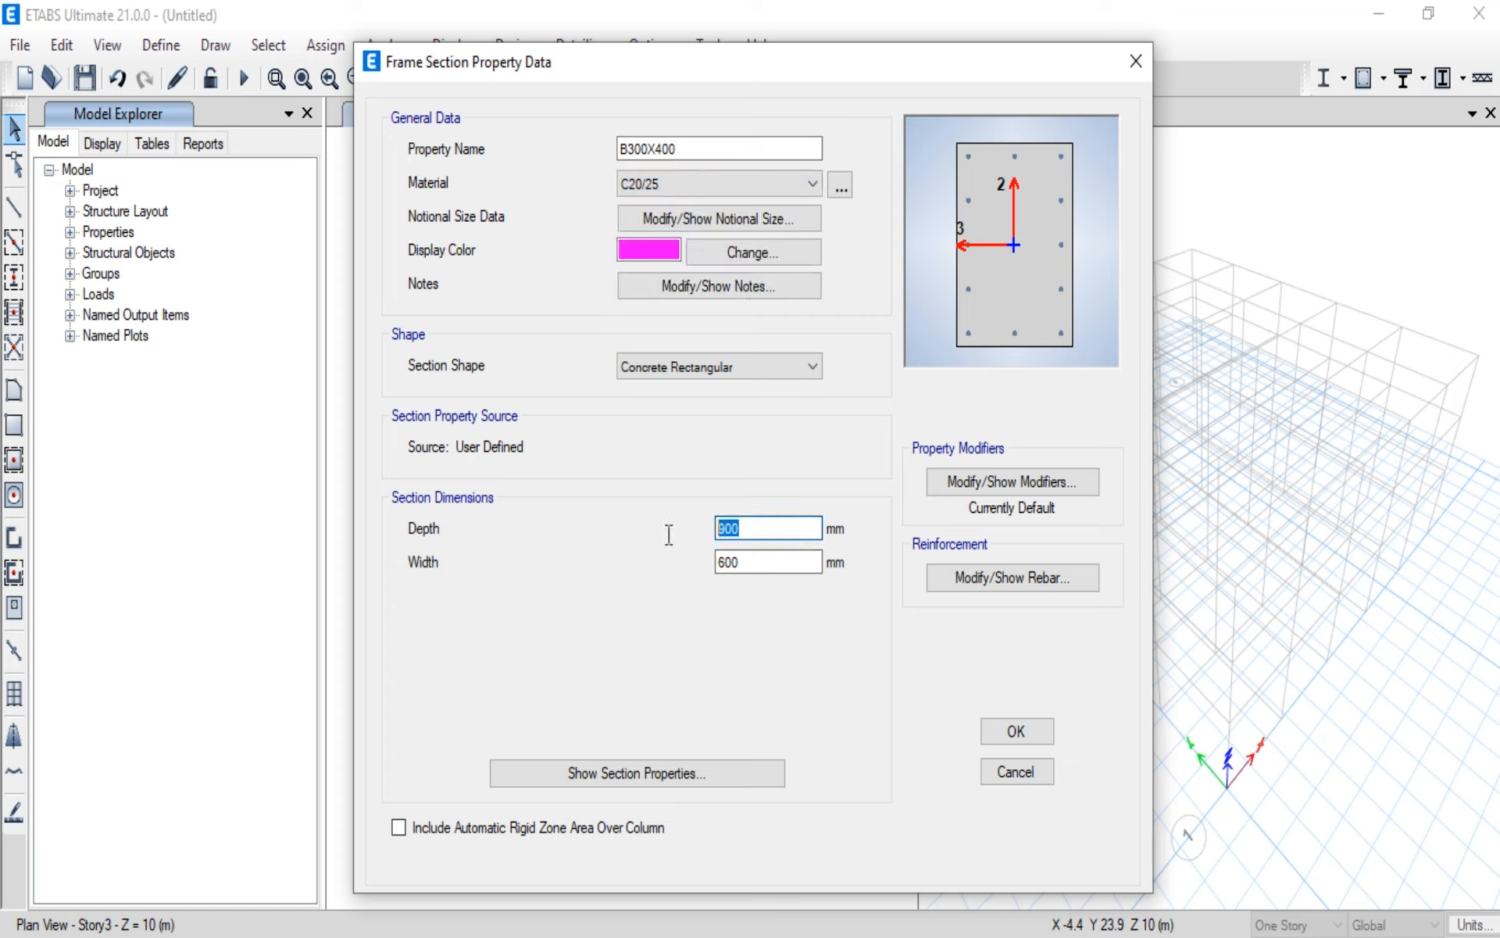
type("400")
key("Tab")
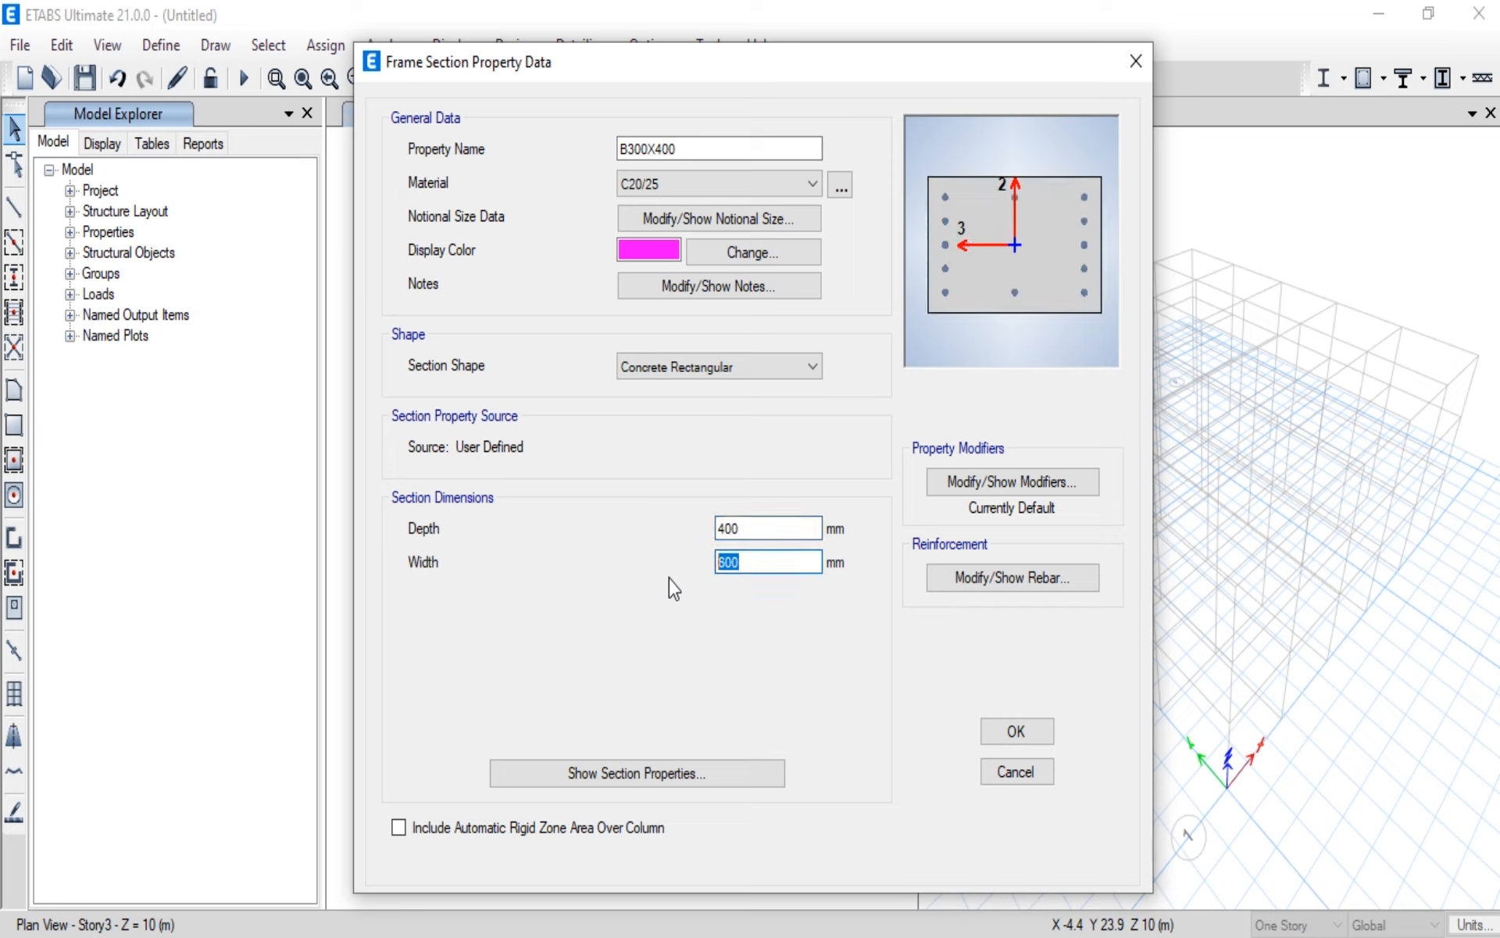
type("300")
Step: Set the B300X400 reinforcement to M3 Design Only (Beam) with 40 mm cover for both top and bottom bars
left_click(1008, 578)
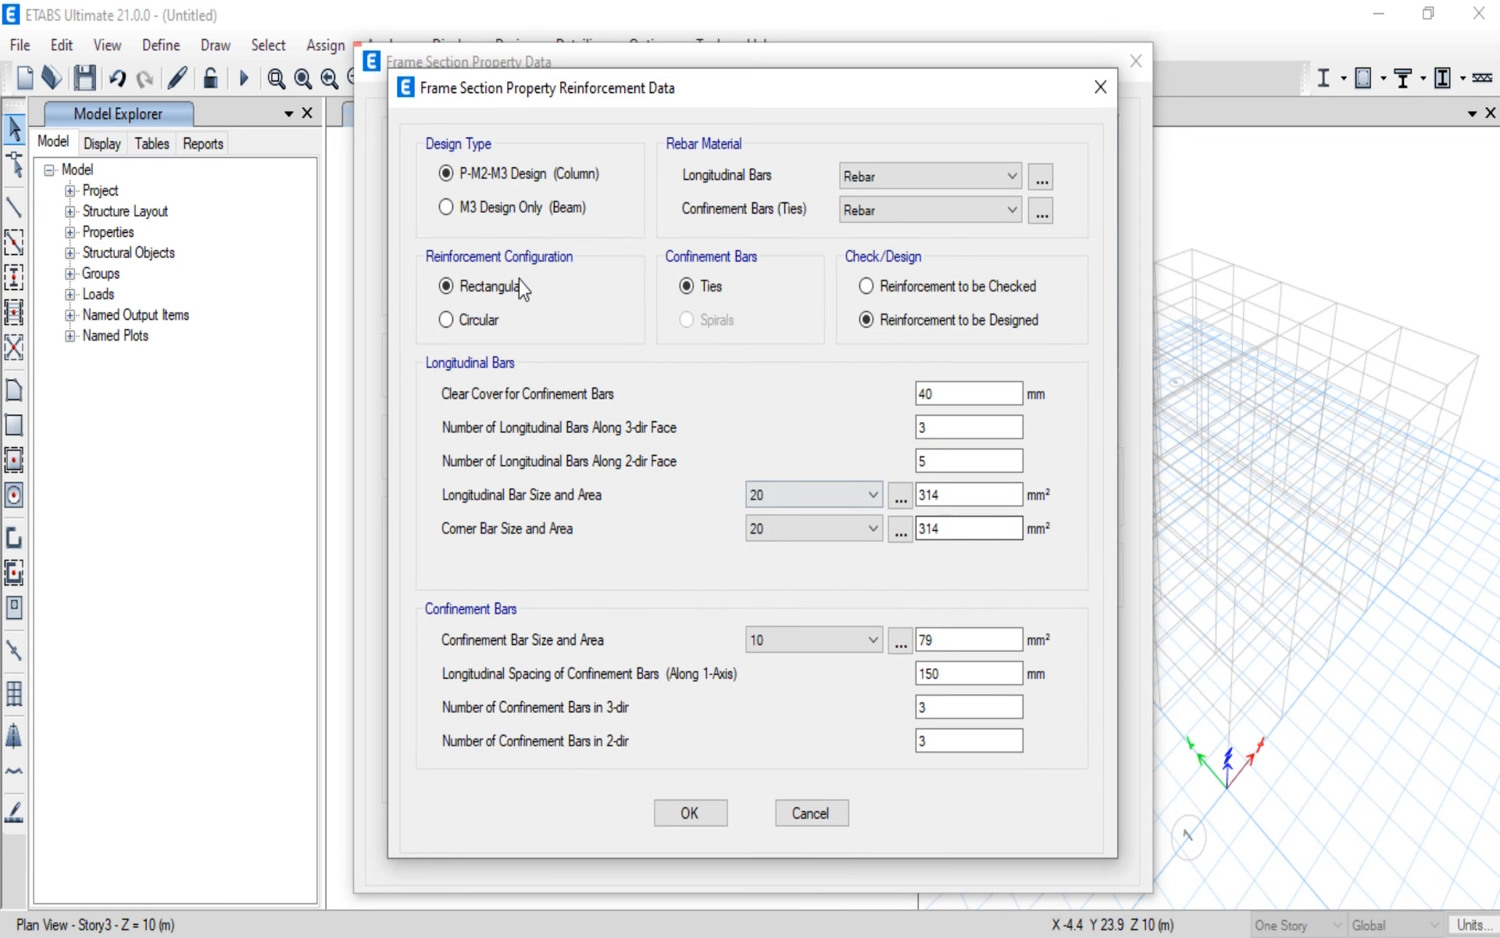
left_click(452, 210)
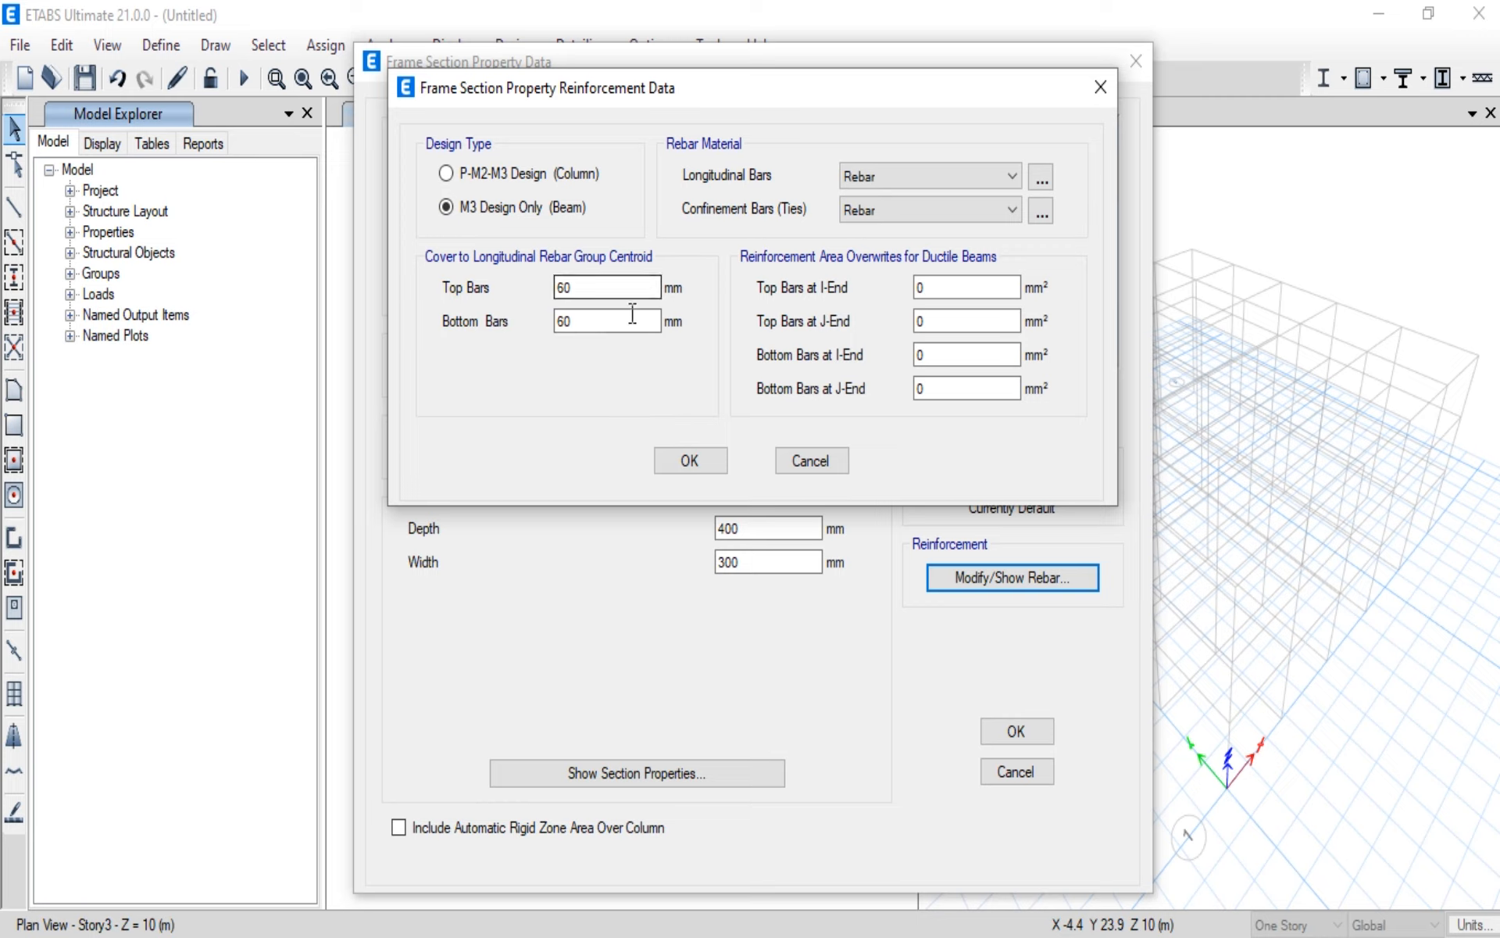
left_click_drag(611, 291, 549, 291)
key("BackSpace")
type("40")
left_click_drag(629, 321, 516, 335)
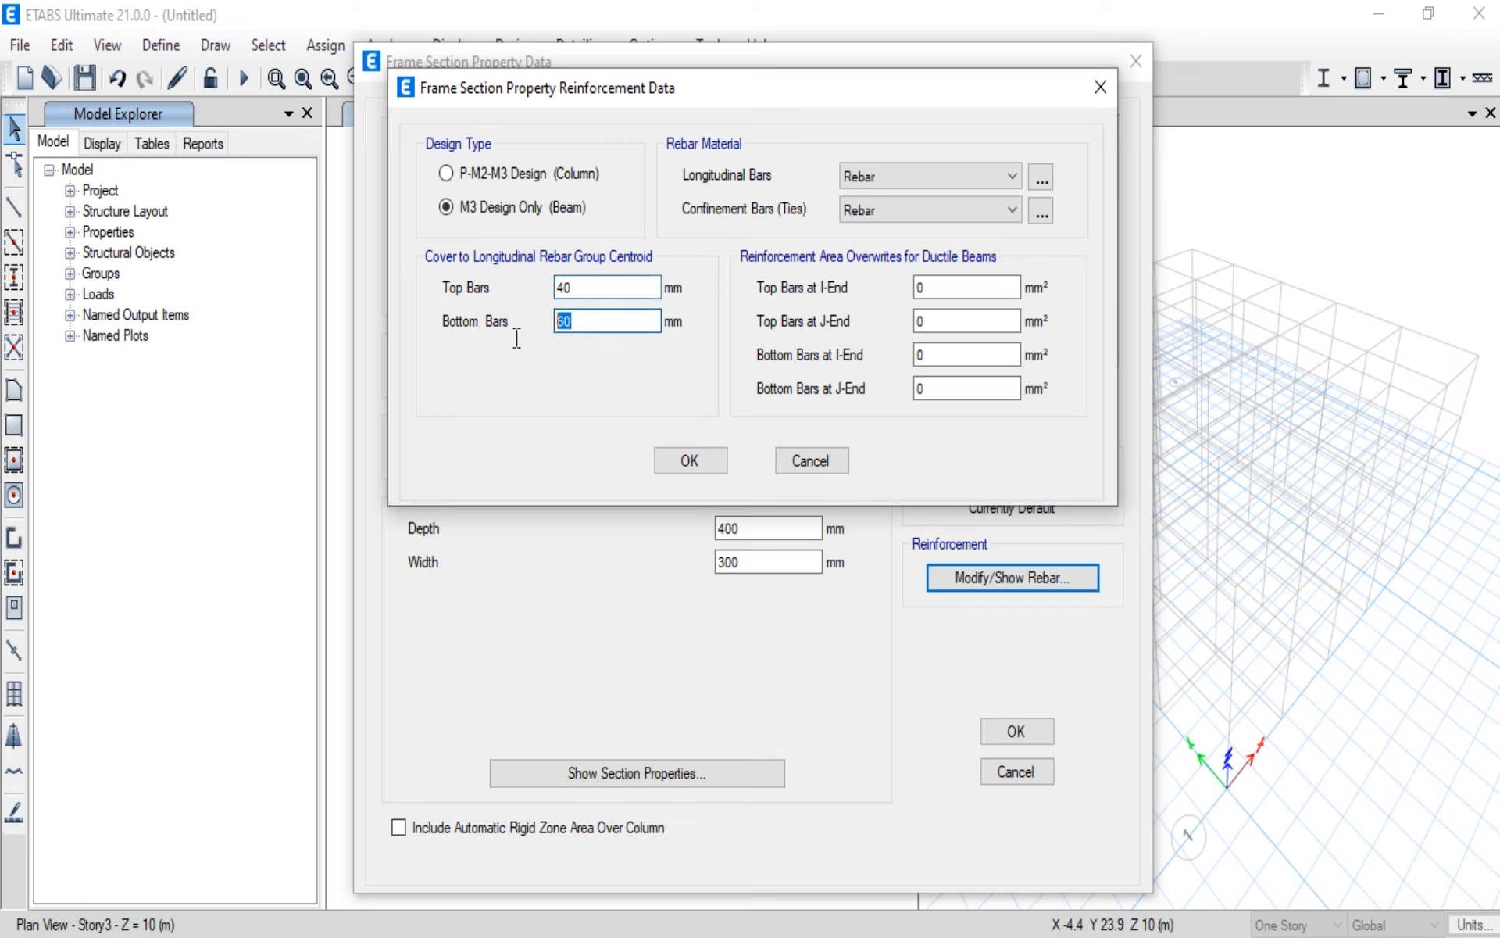
type("40")
Step: Assign T500 to the beam's longitudinal bars and R240 to its ties, and accept the frame section definitions
left_click(1009, 176)
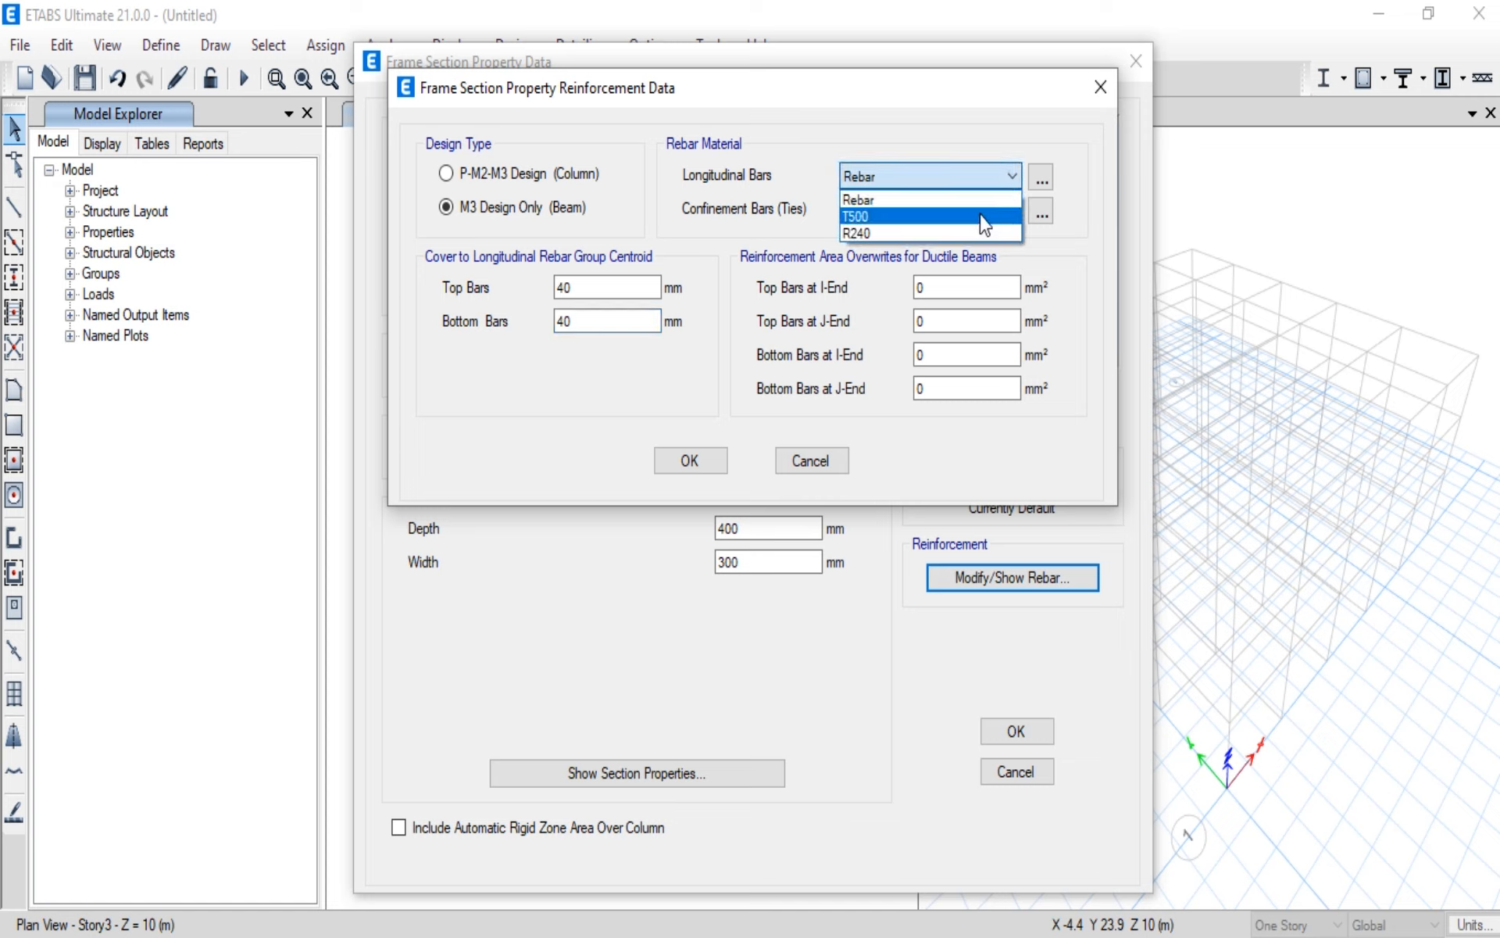
left_click(983, 224)
left_click(1007, 210)
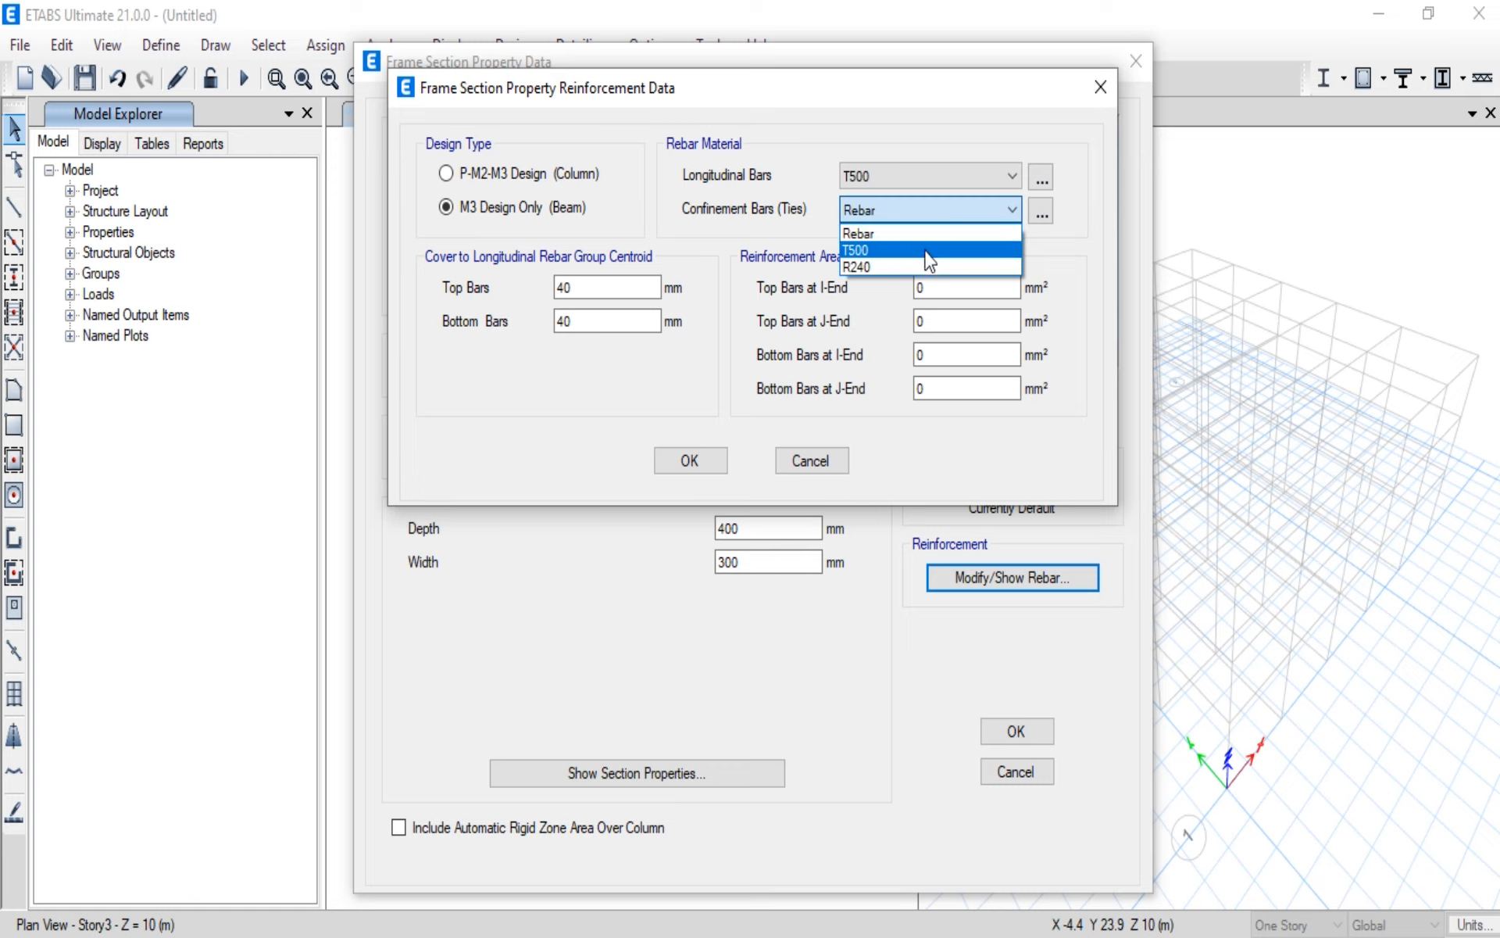
left_click(920, 265)
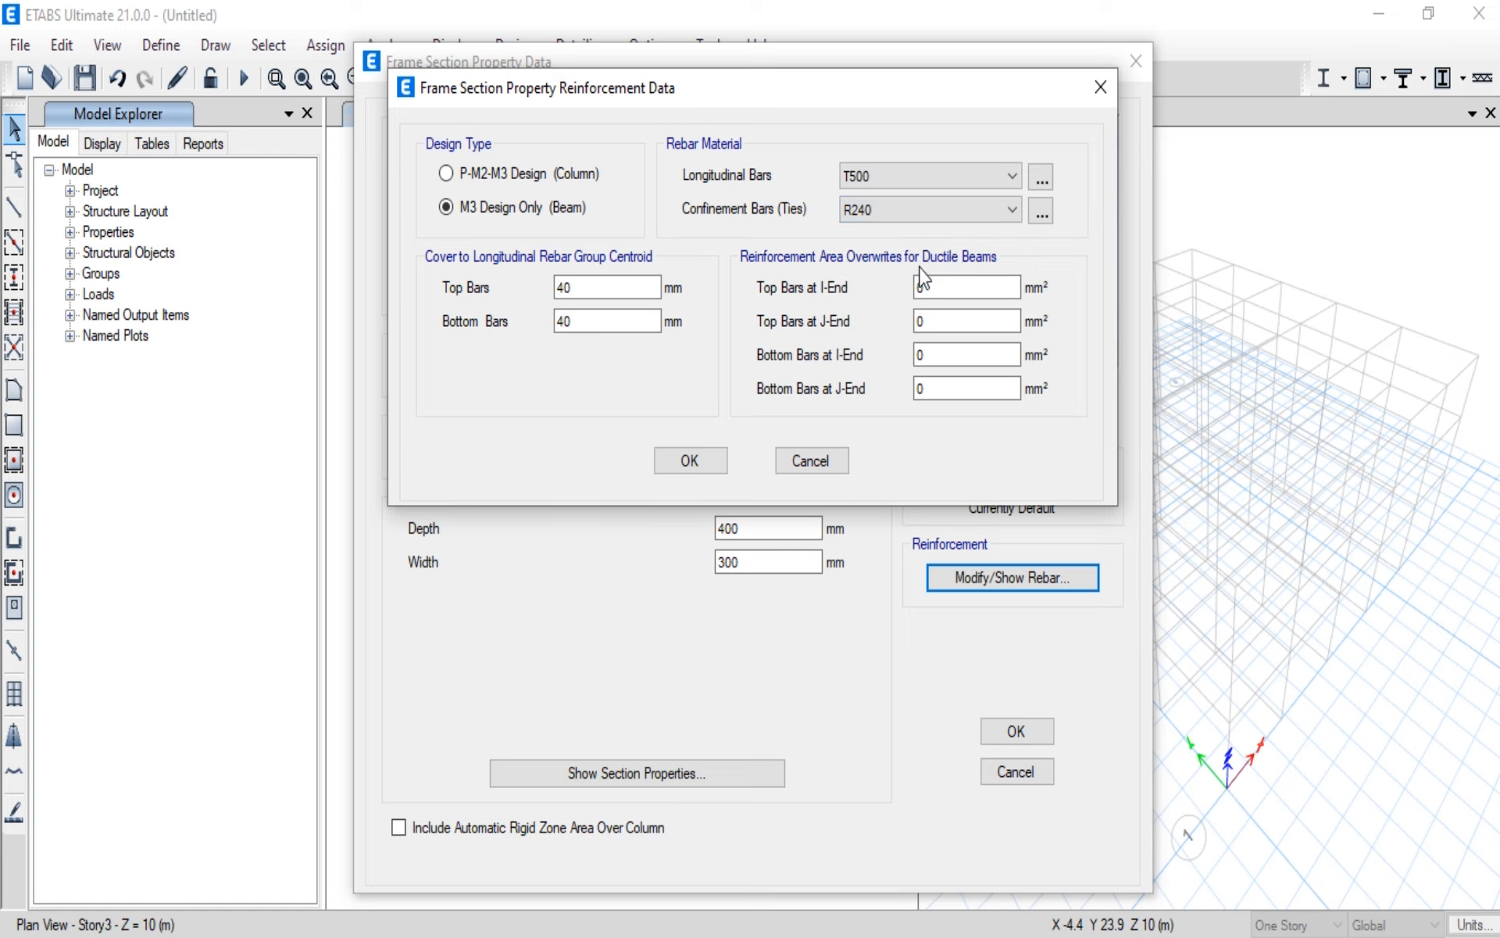
left_click(690, 467)
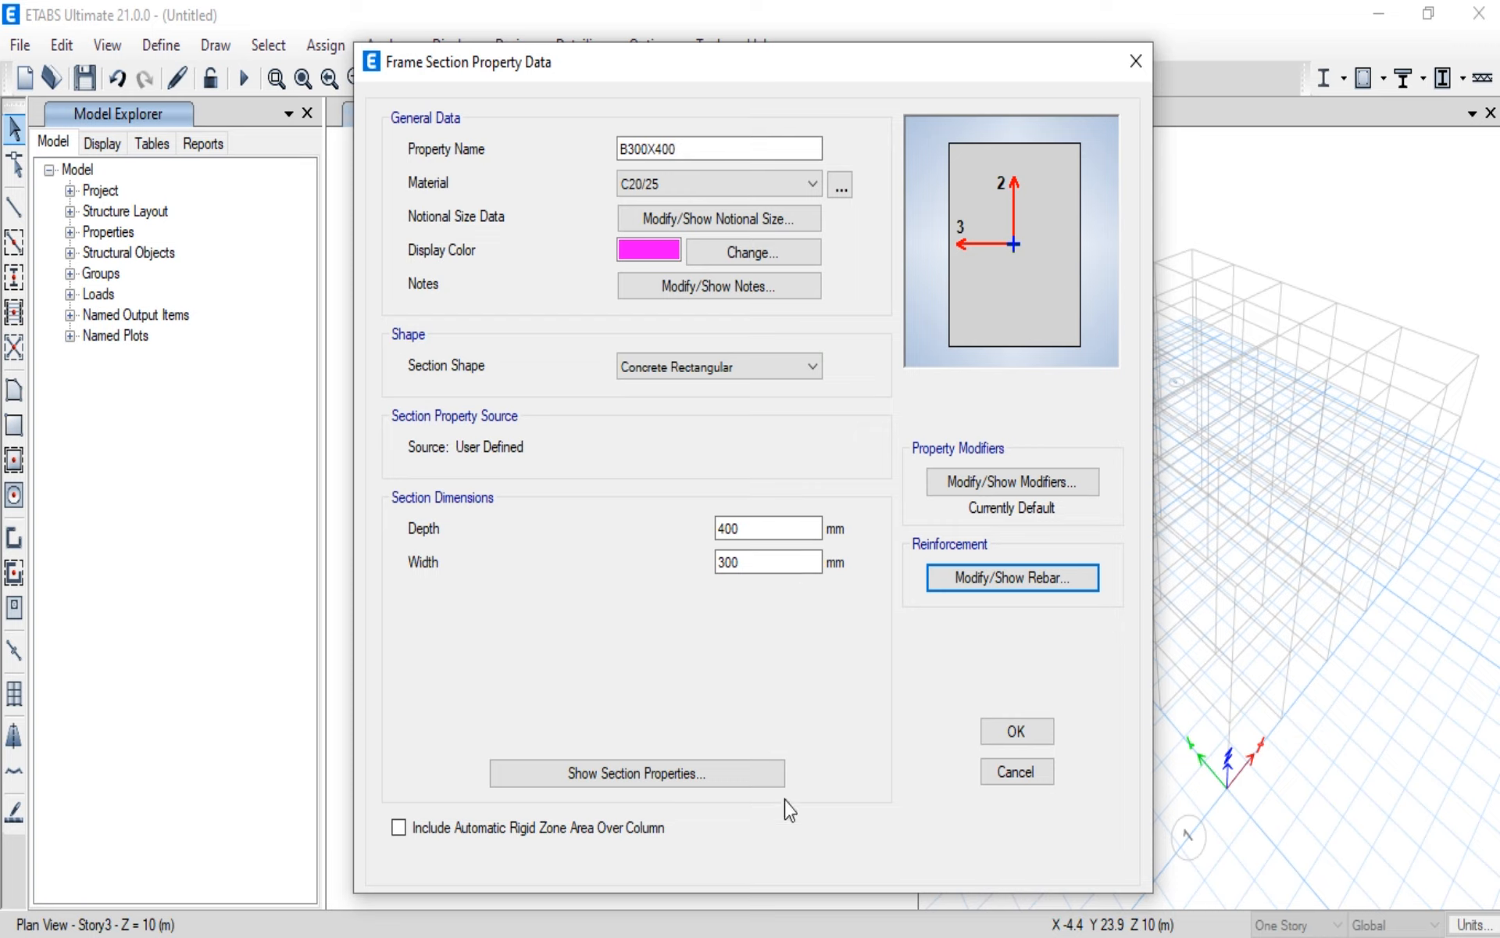
left_click(1002, 738)
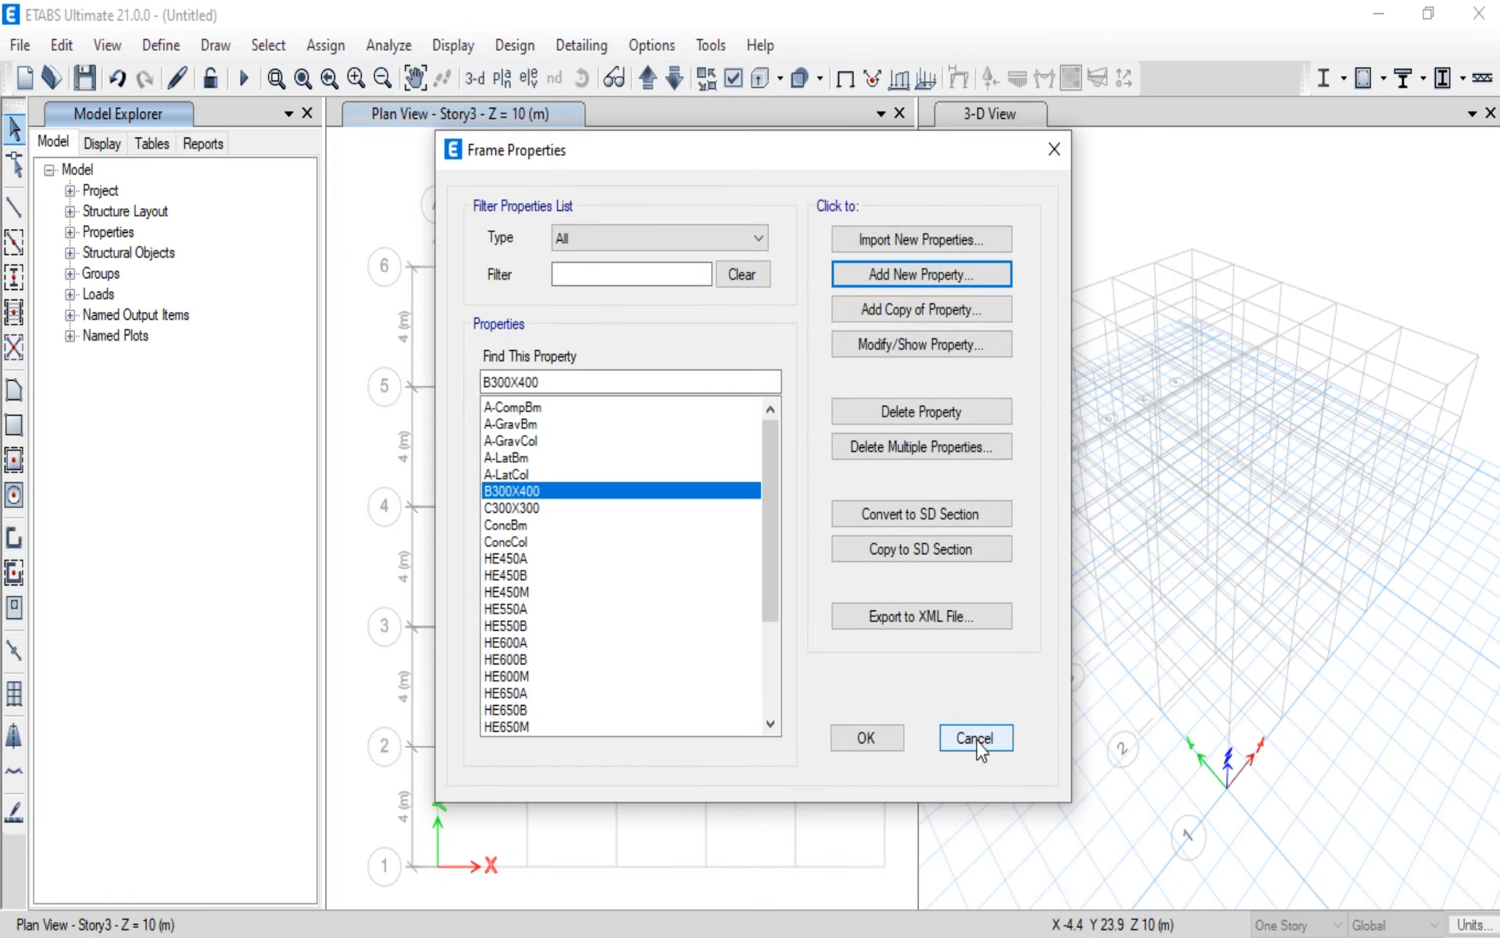
left_click(883, 738)
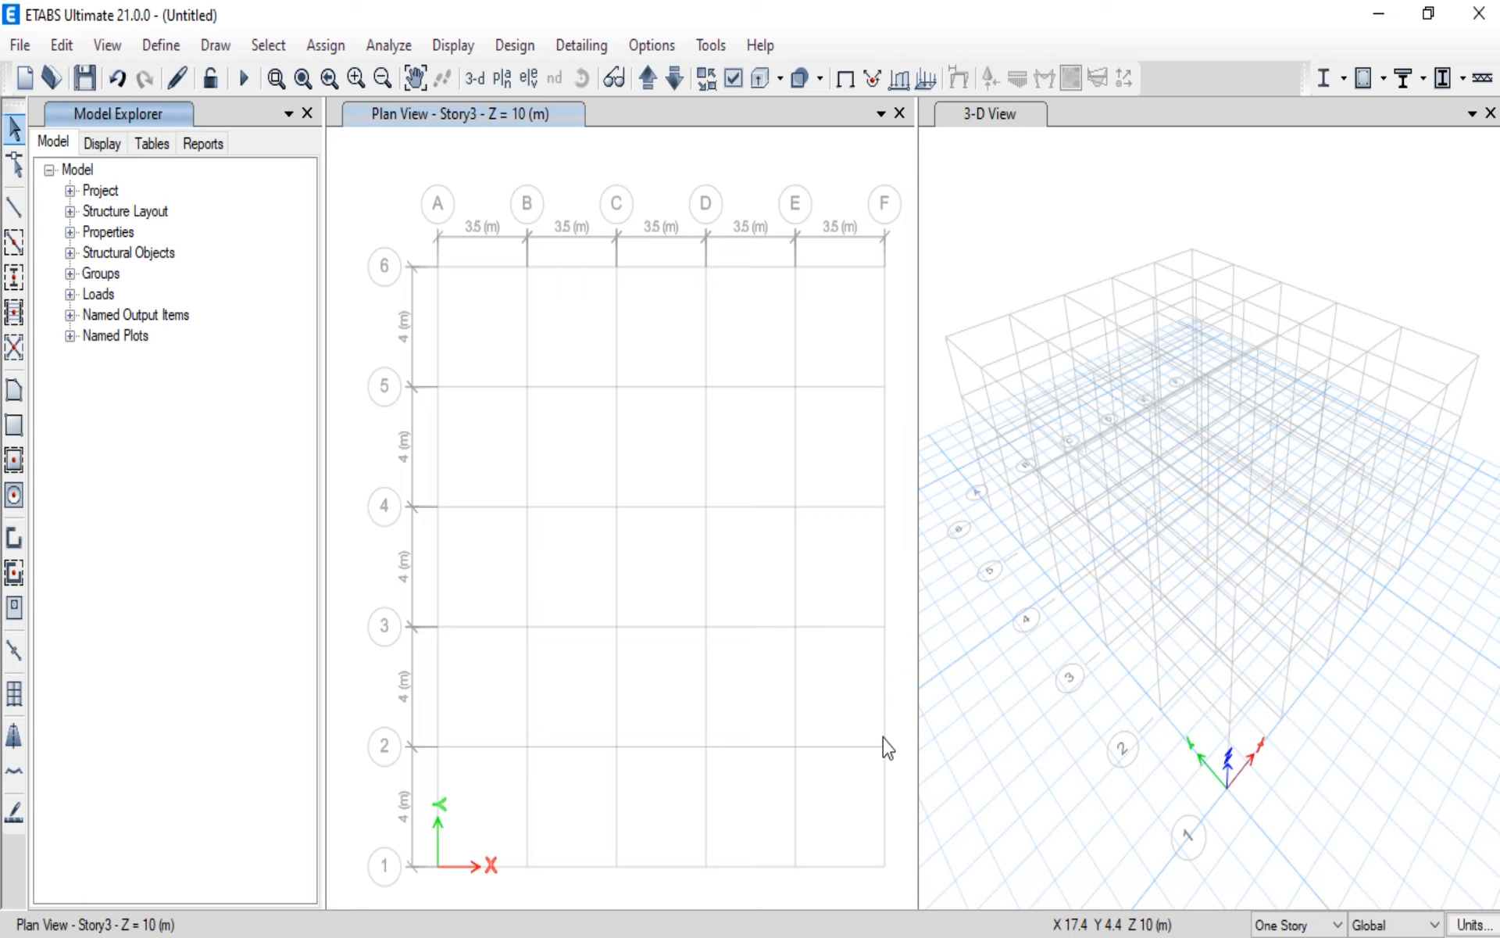
Step: Add a new slab section property named FLOOR SLAB with C20/25 as its slab material
left_click(160, 47)
mouse_move(231, 116)
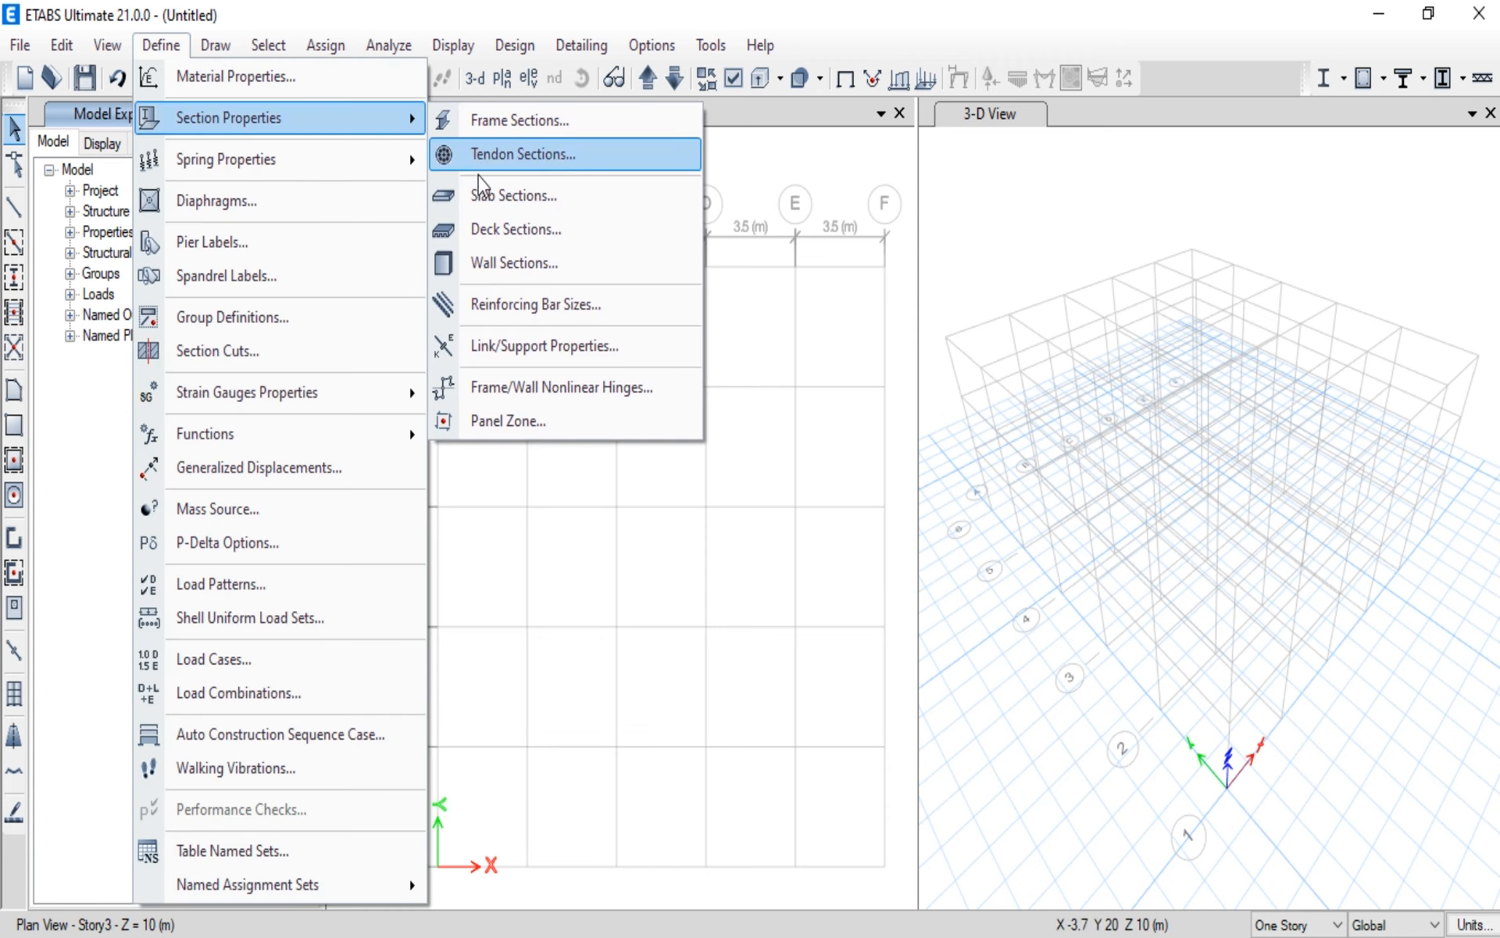
left_click(513, 196)
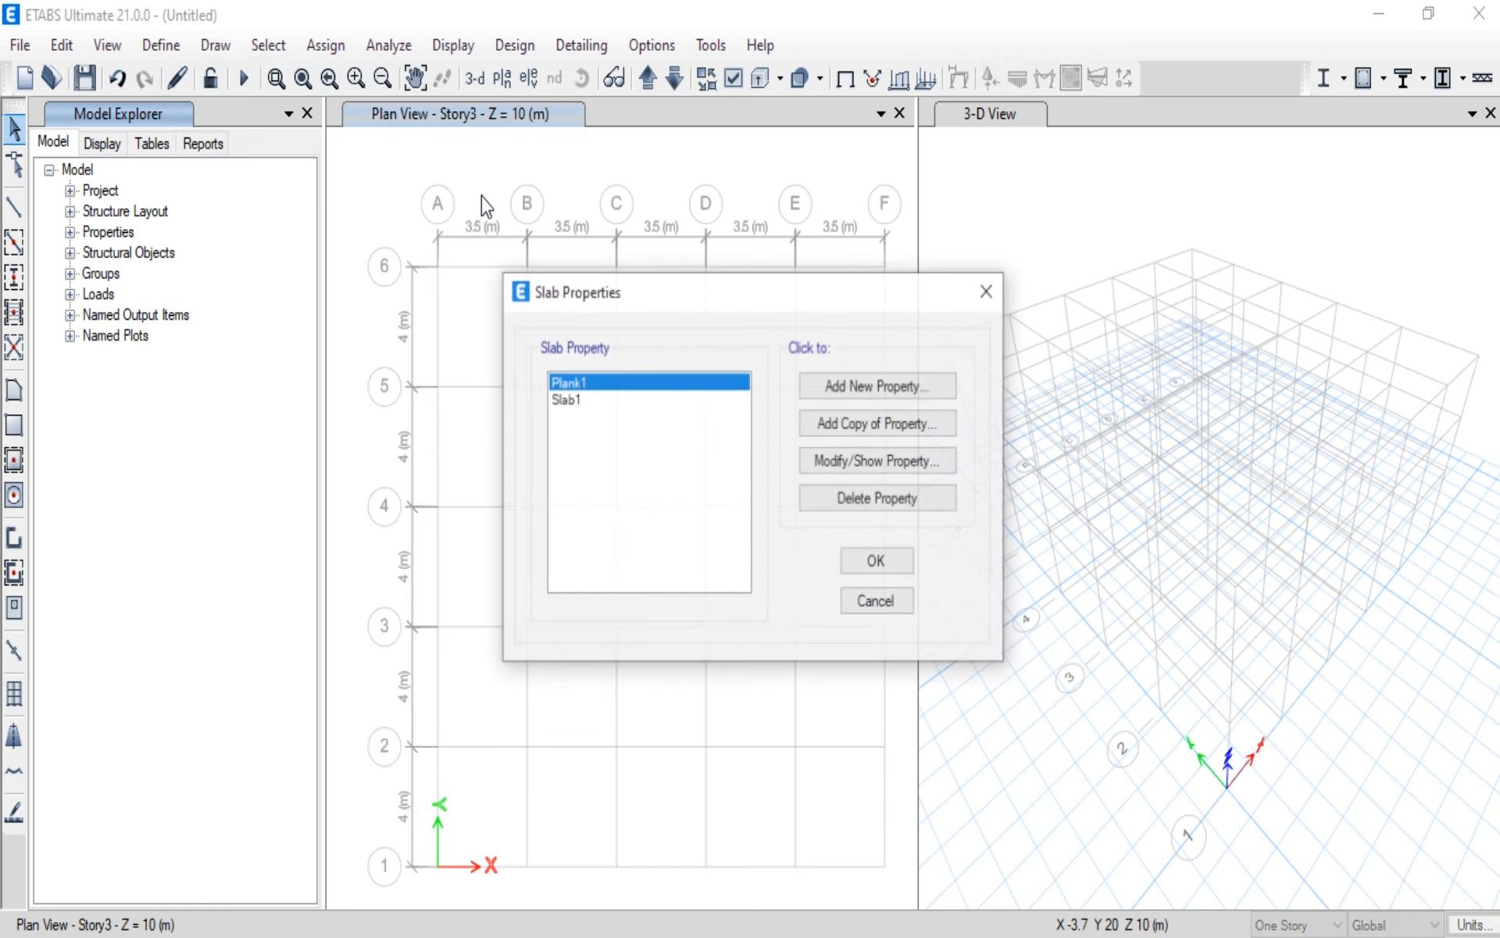
left_click(879, 383)
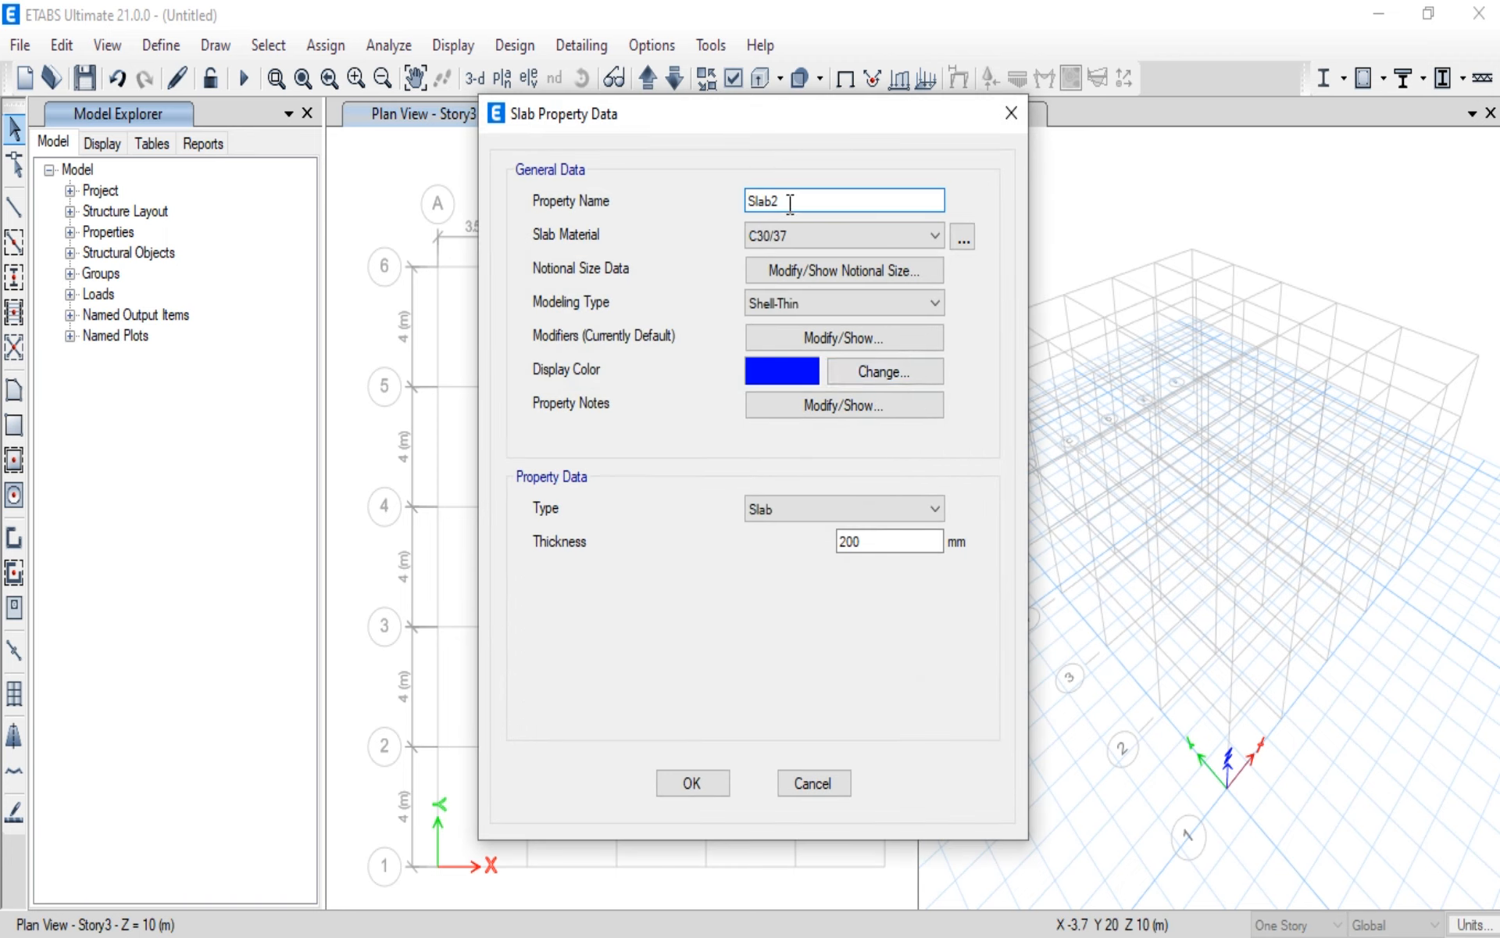
left_click_drag(790, 202, 656, 185)
type("FLOOR SLAB")
left_click(935, 235)
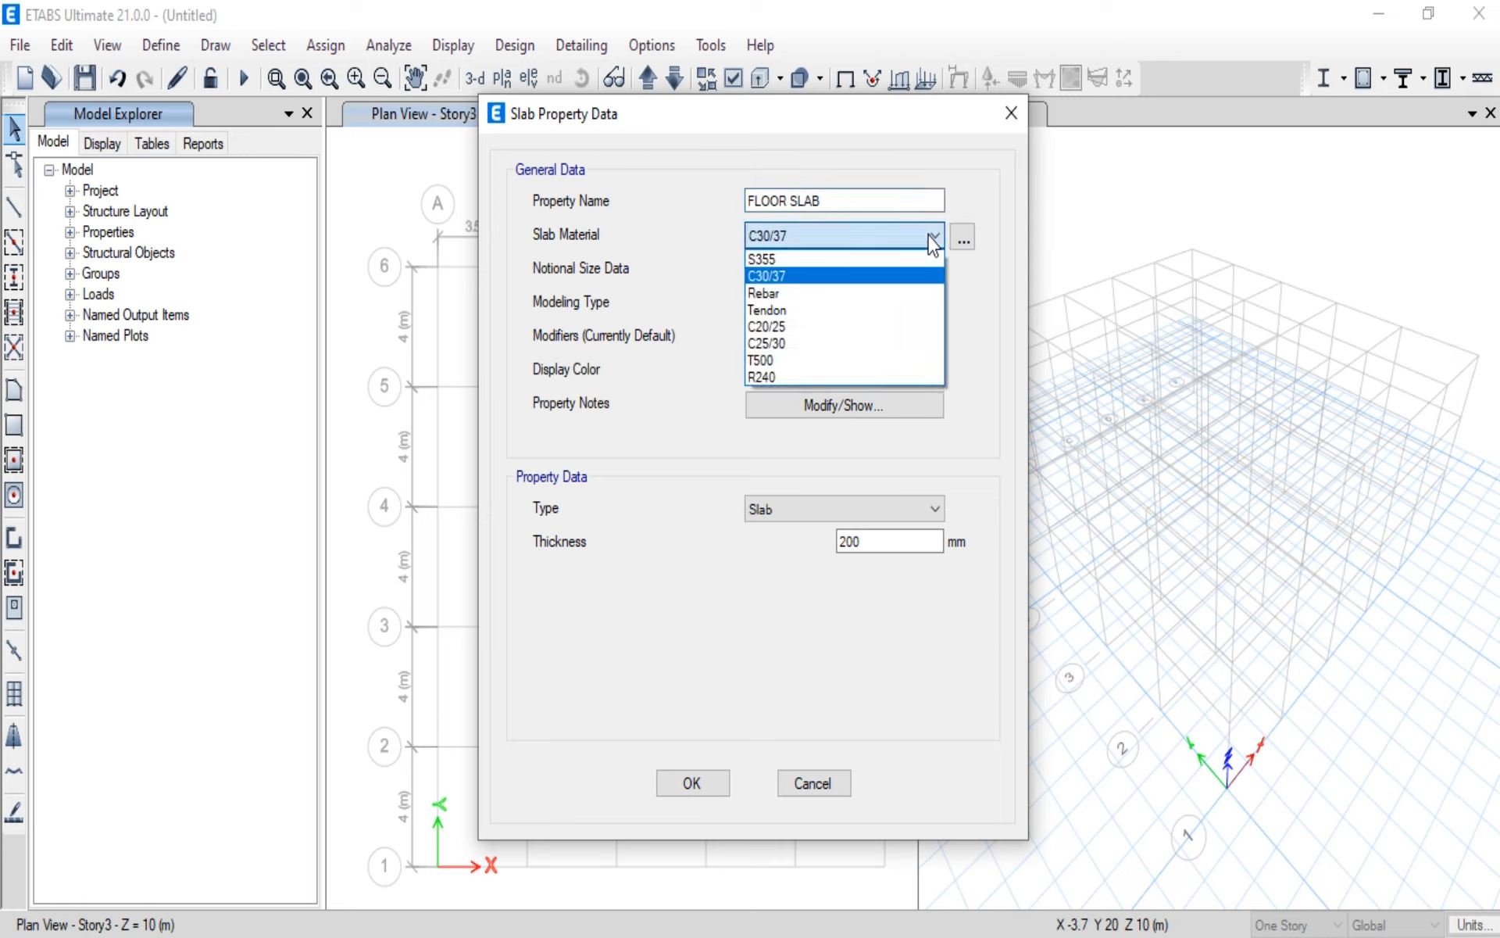
left_click(851, 327)
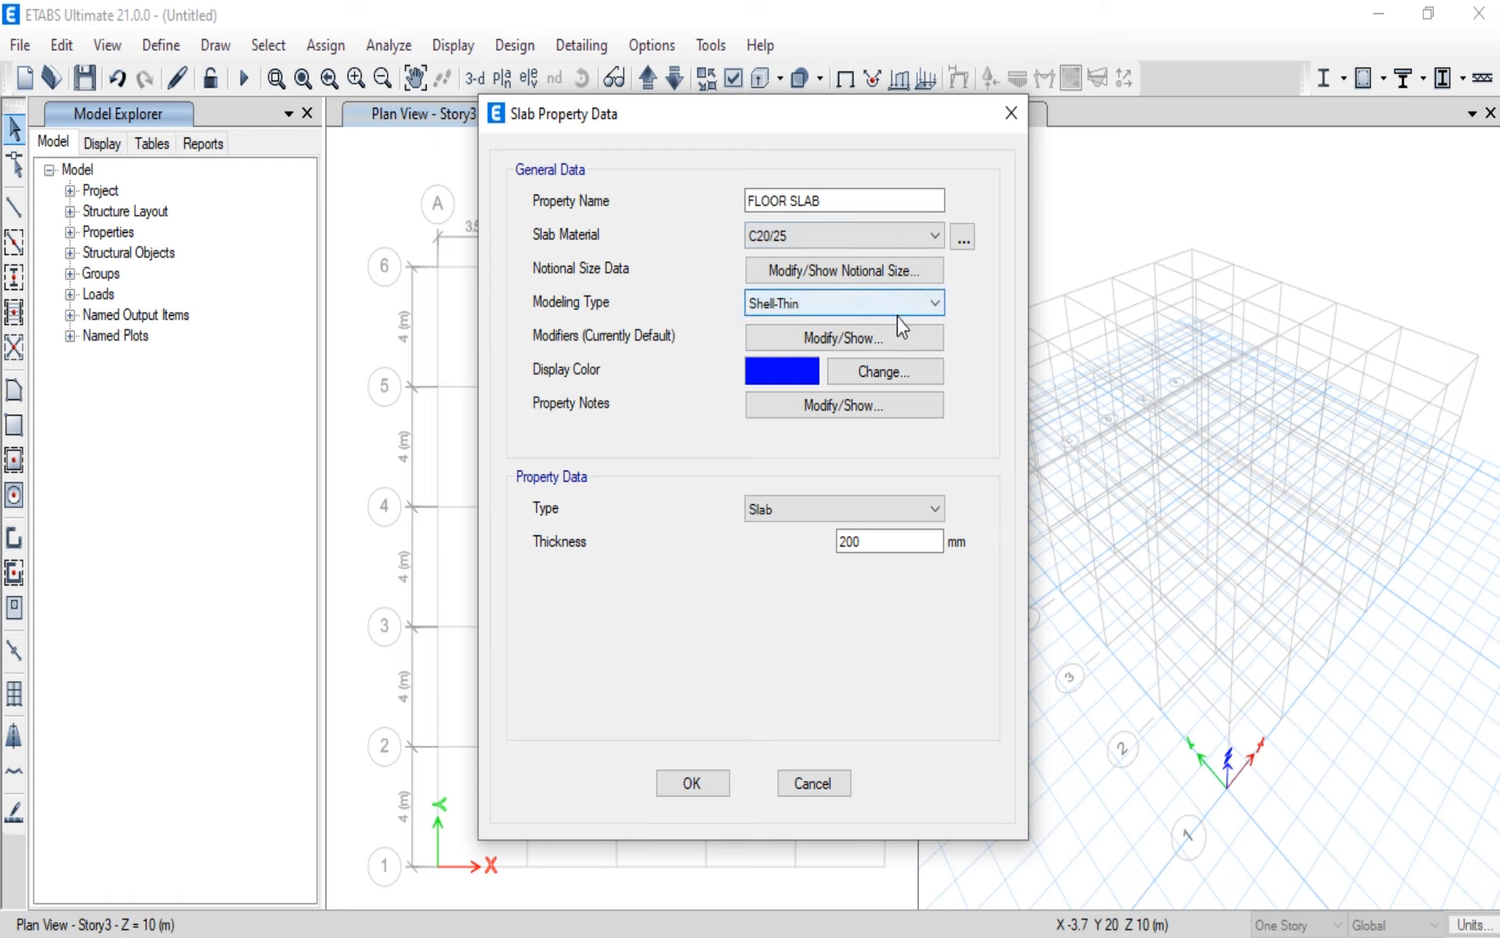
Step: Keep the FLOOR SLAB type as Slab, set its thickness to 180 mm, and accept the slab definitions
left_click(933, 510)
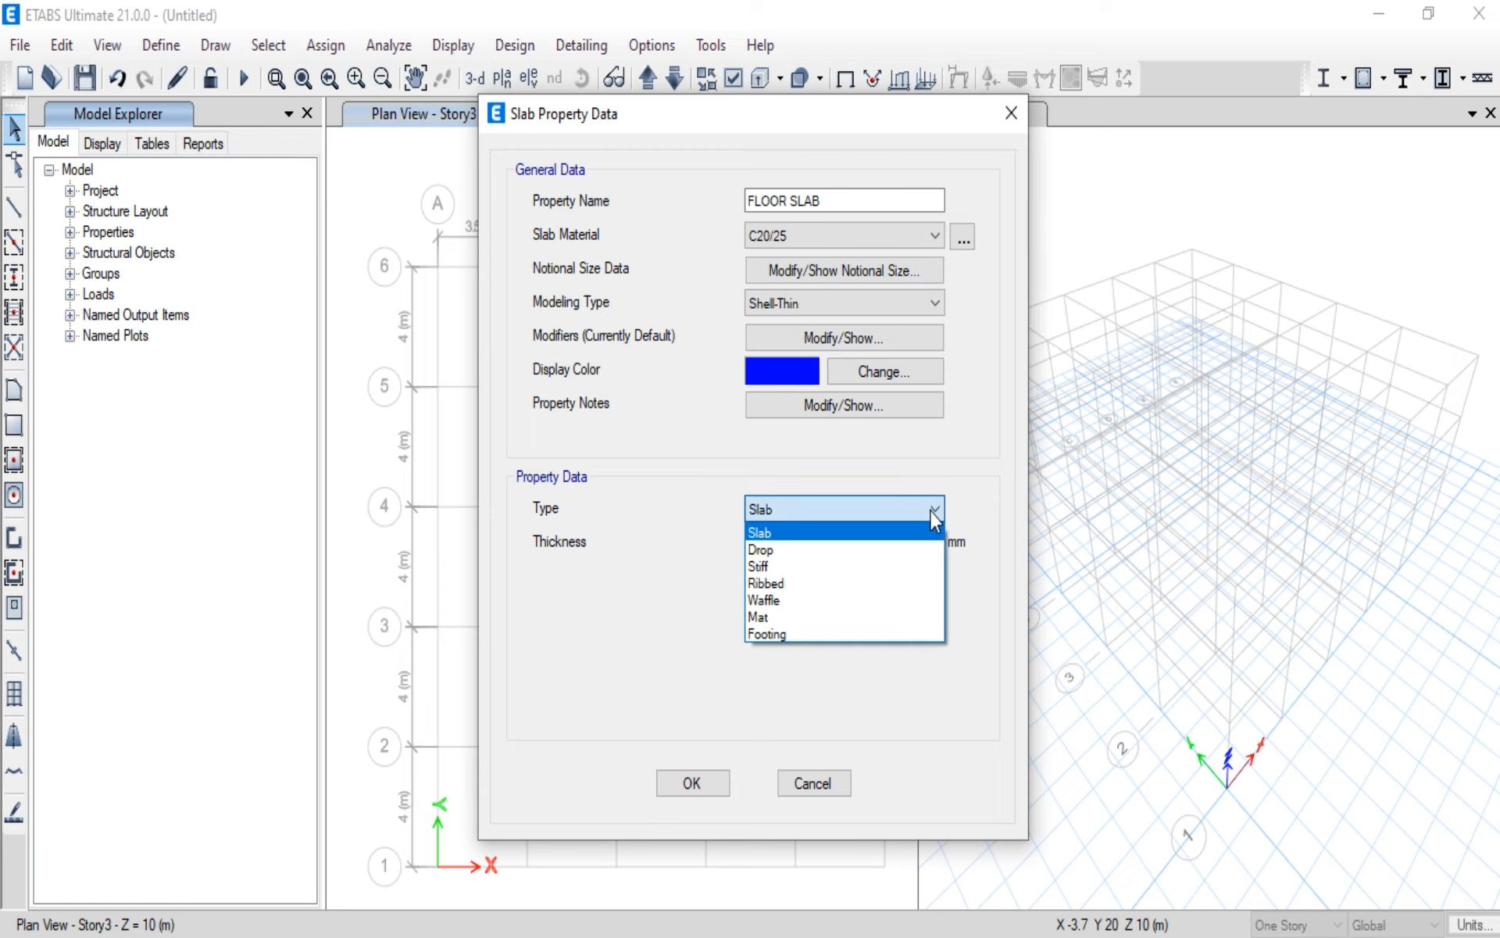
left_click(770, 533)
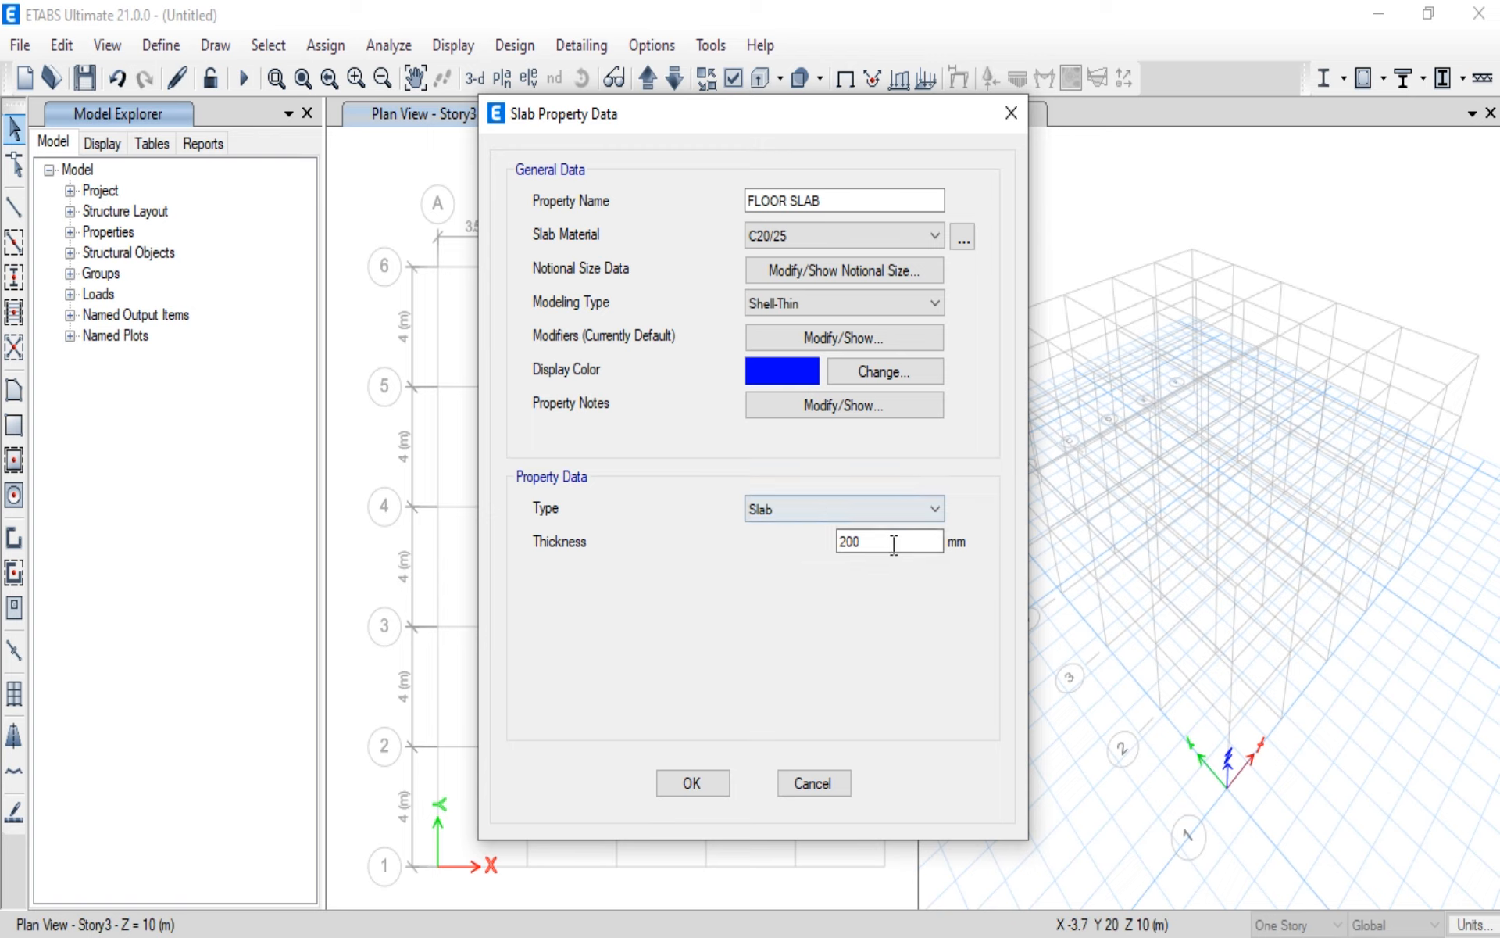
left_click(924, 513)
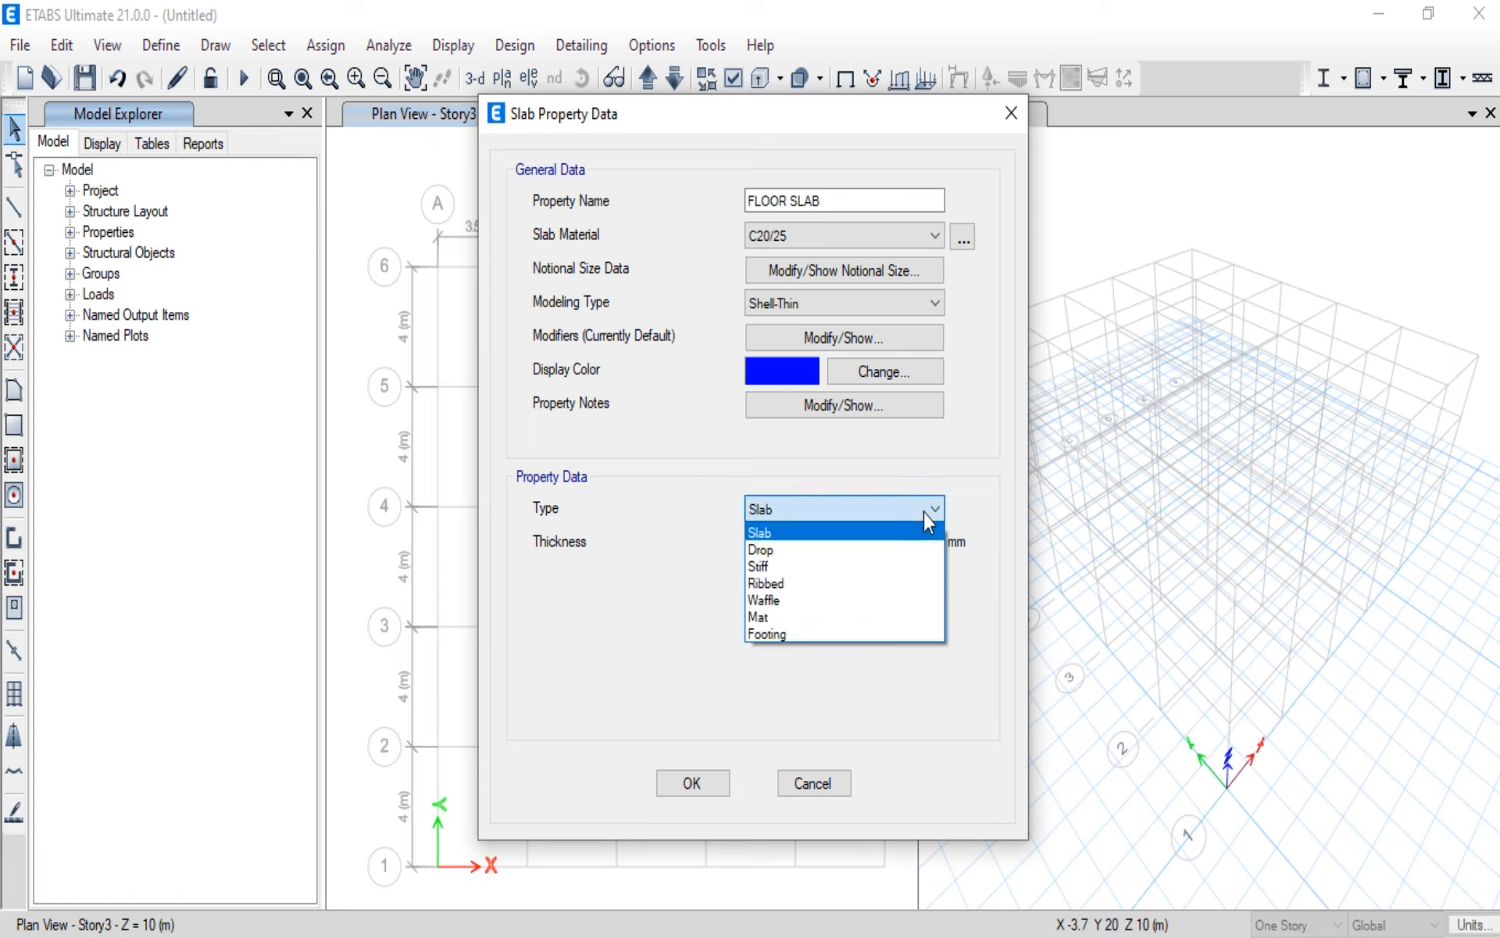
left_click(923, 512)
left_click_drag(888, 545, 777, 558)
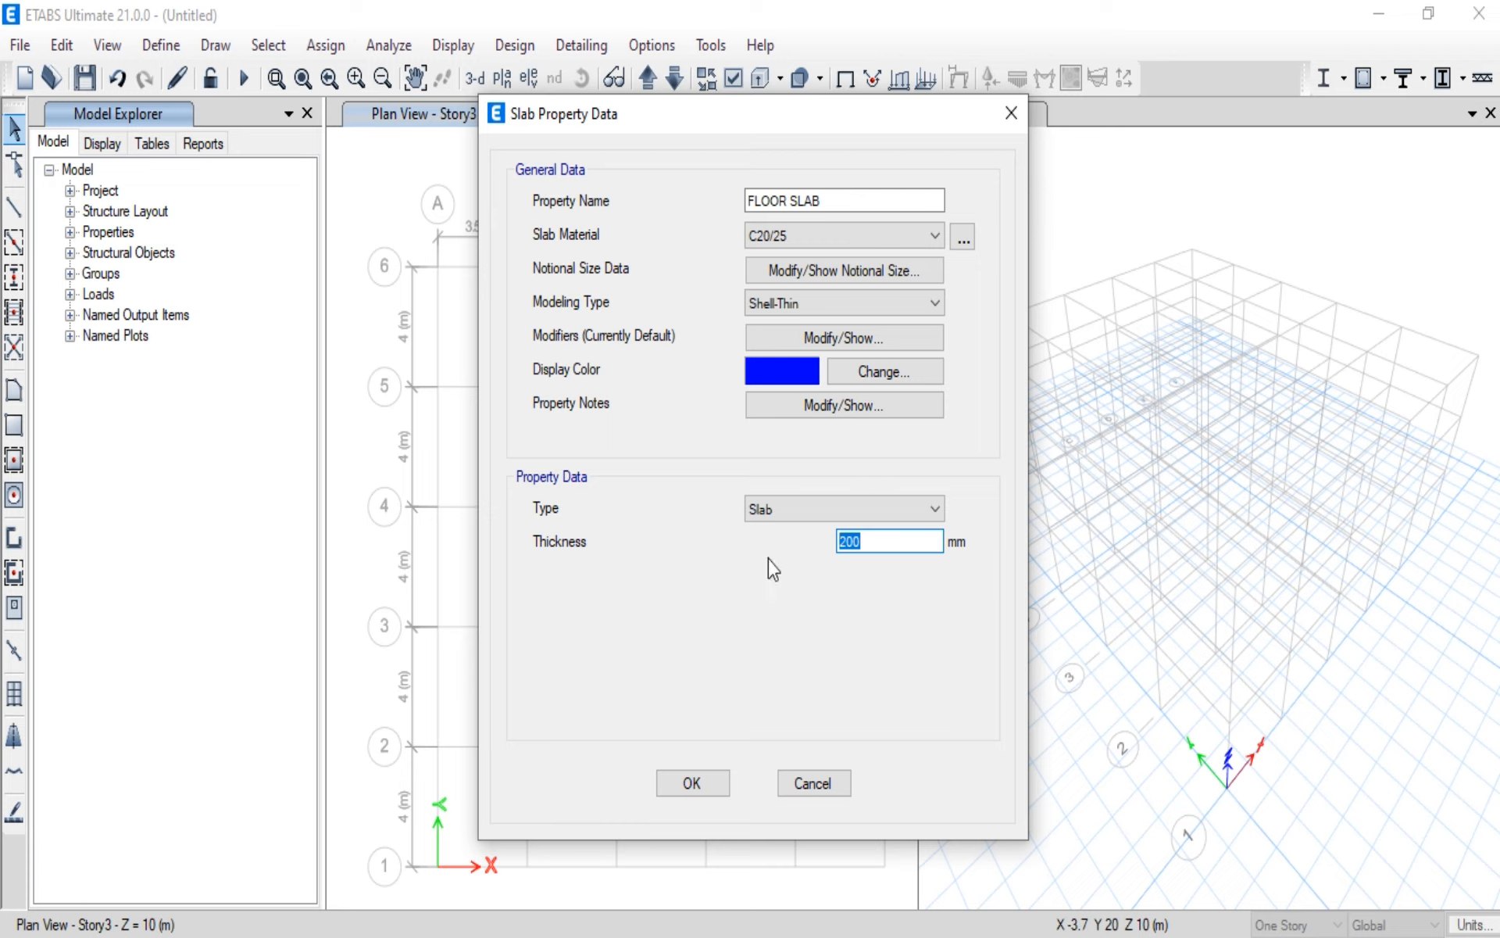
type("180")
left_click(691, 783)
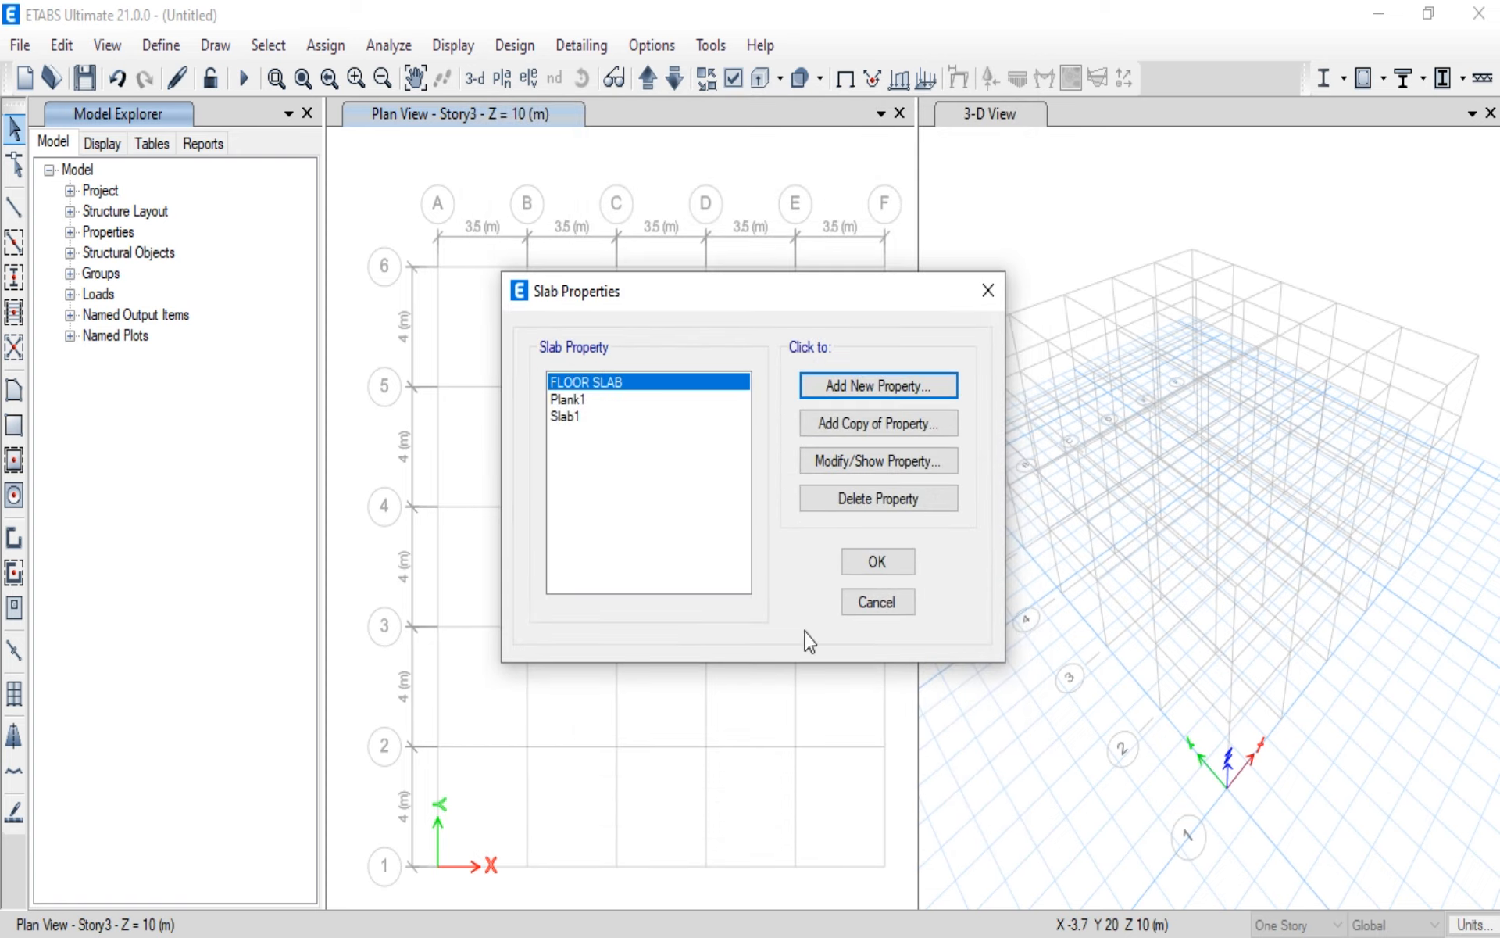
left_click(876, 563)
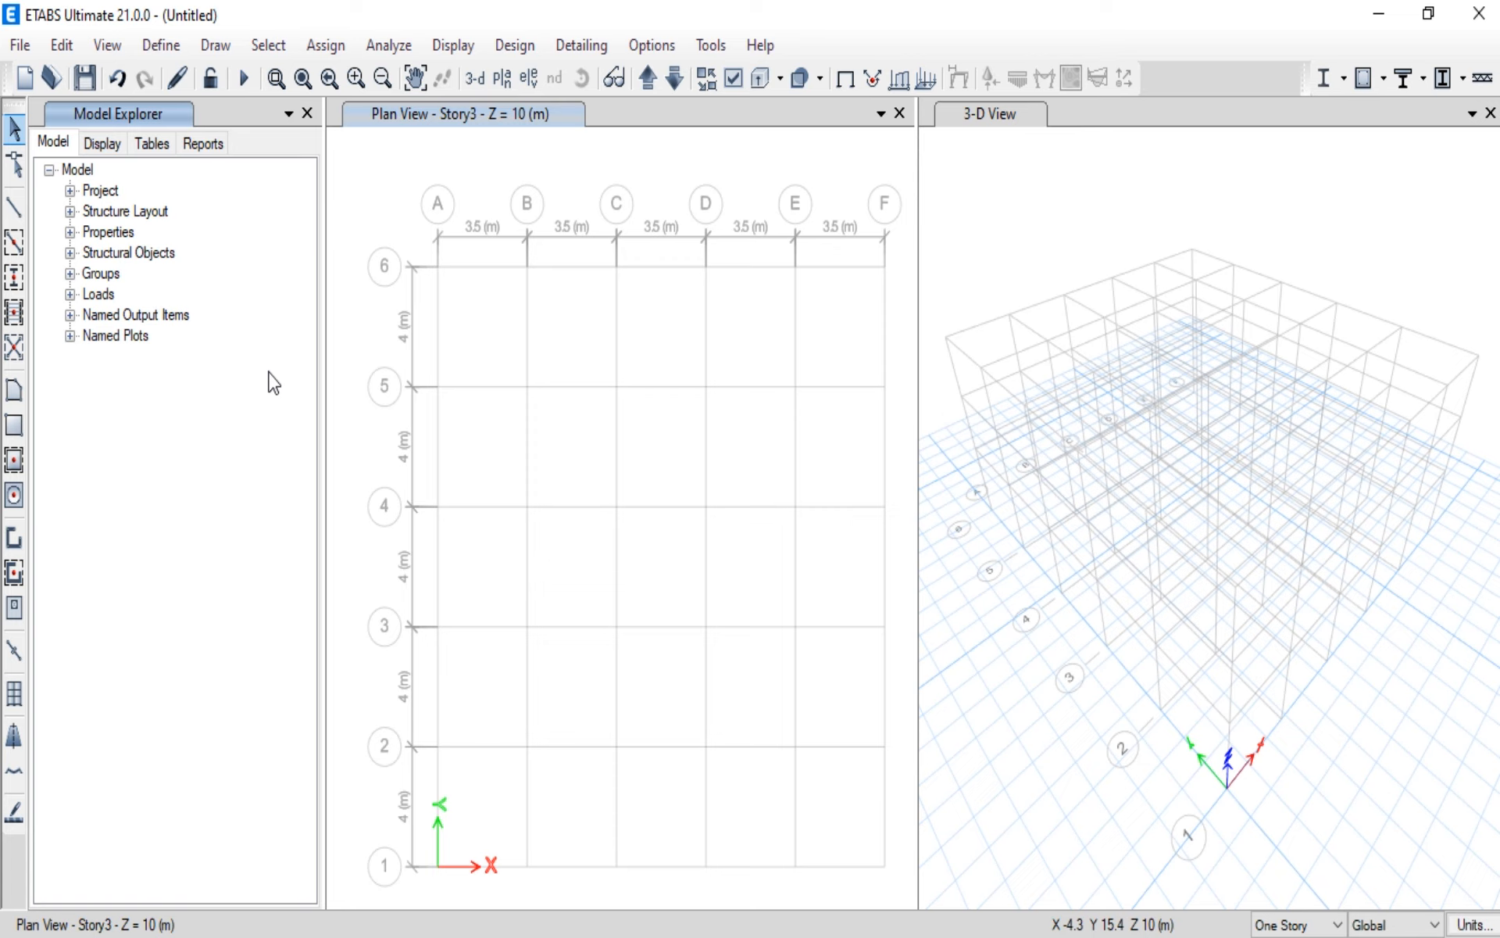
Step: Start quick-drawing columns with C300X300 as the section property
left_click(19, 286)
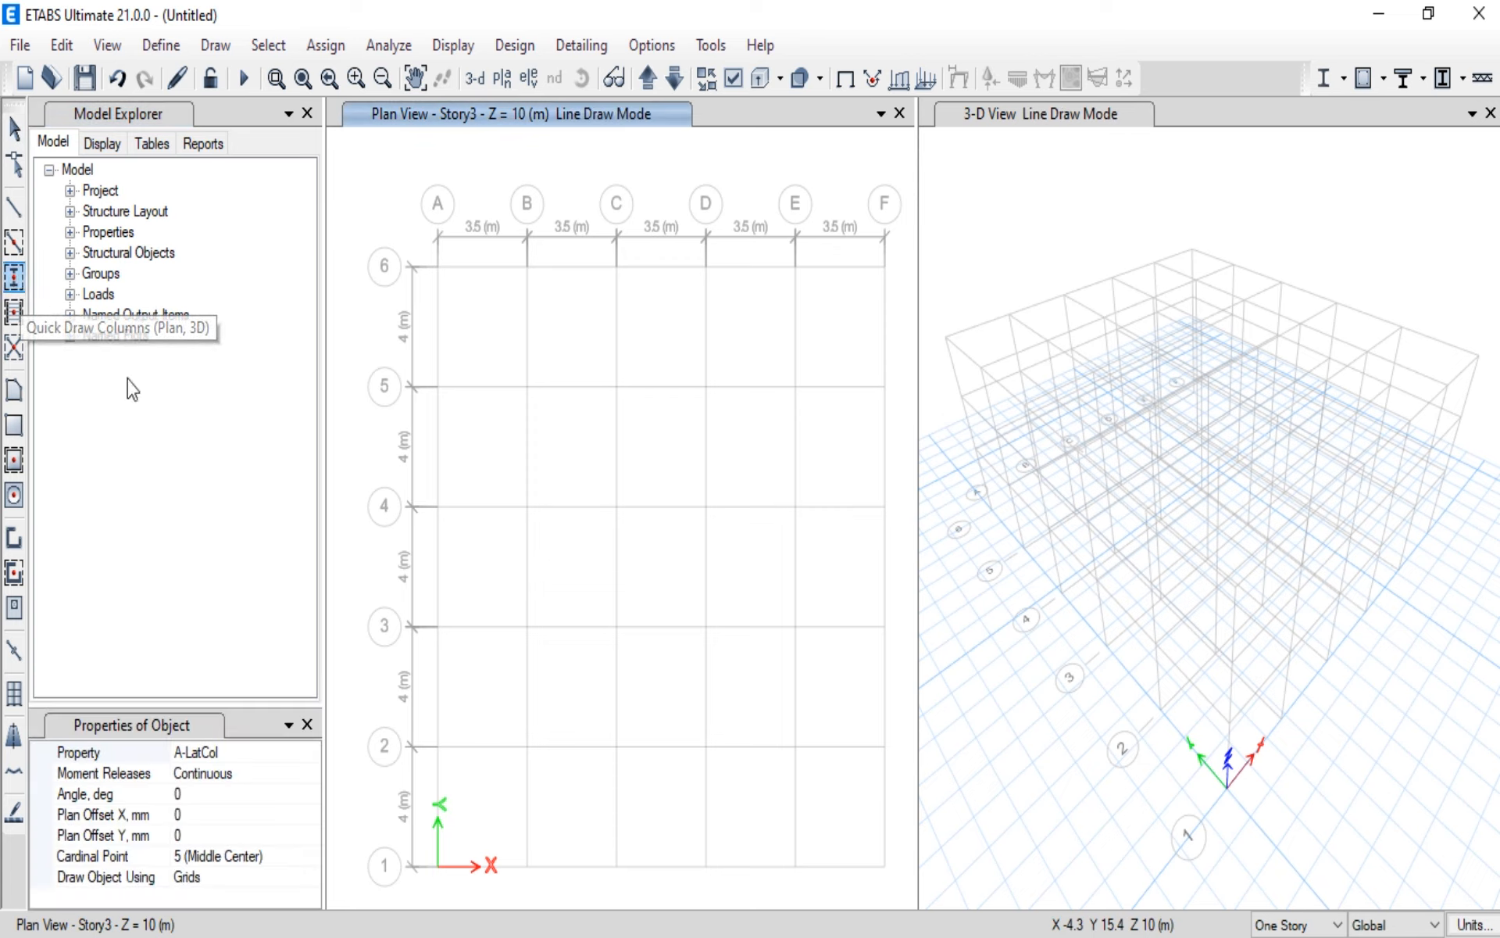
left_click(309, 755)
left_click(310, 752)
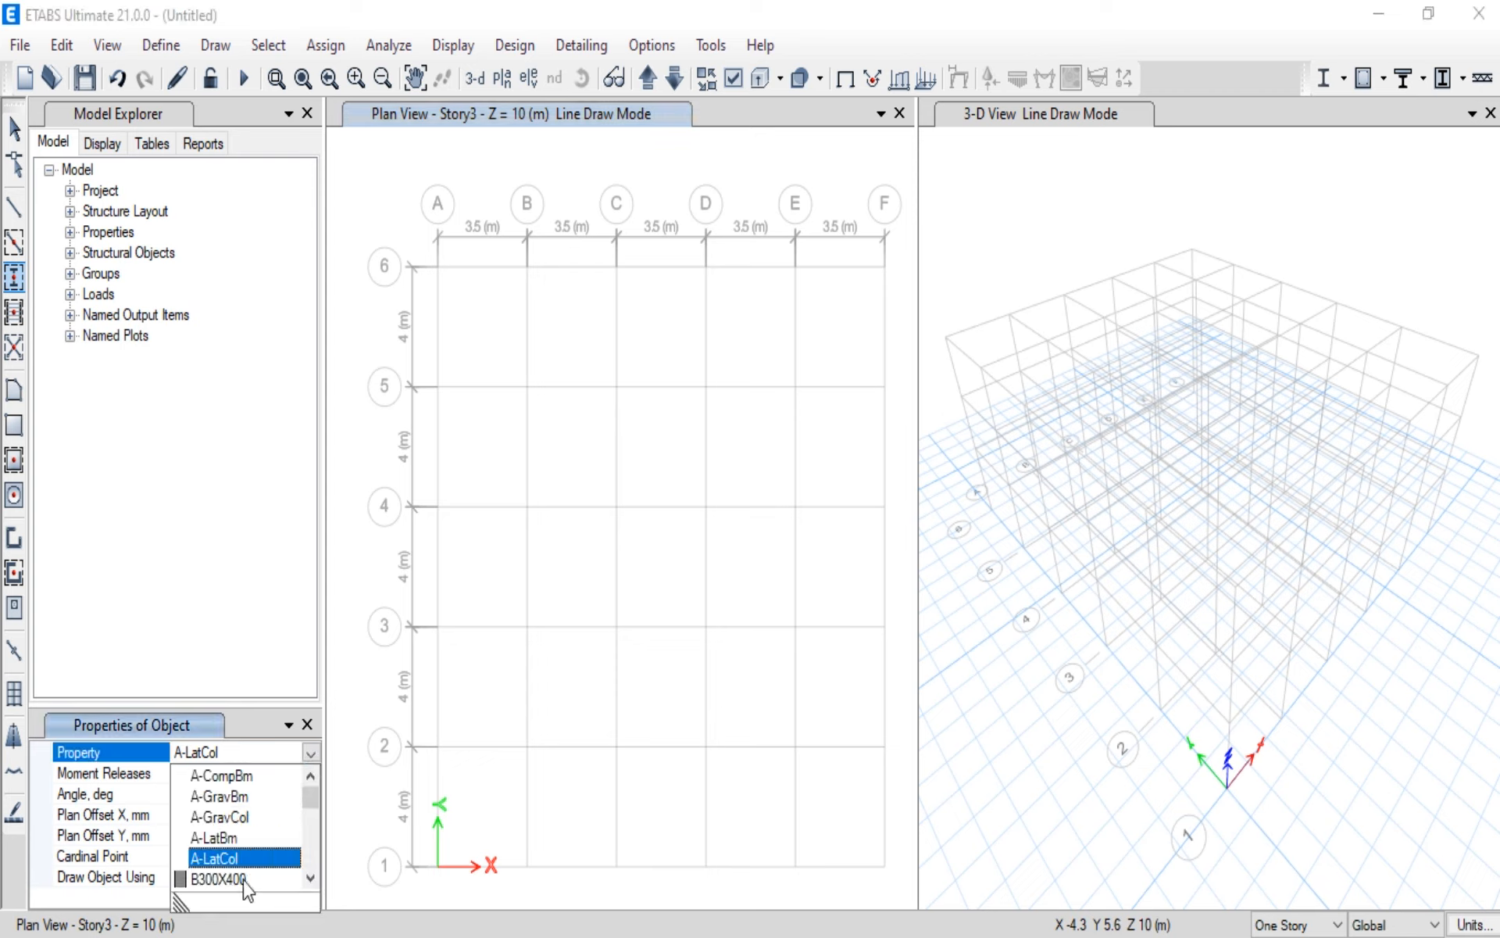
scroll(243, 881, "down", 1)
left_click(238, 845)
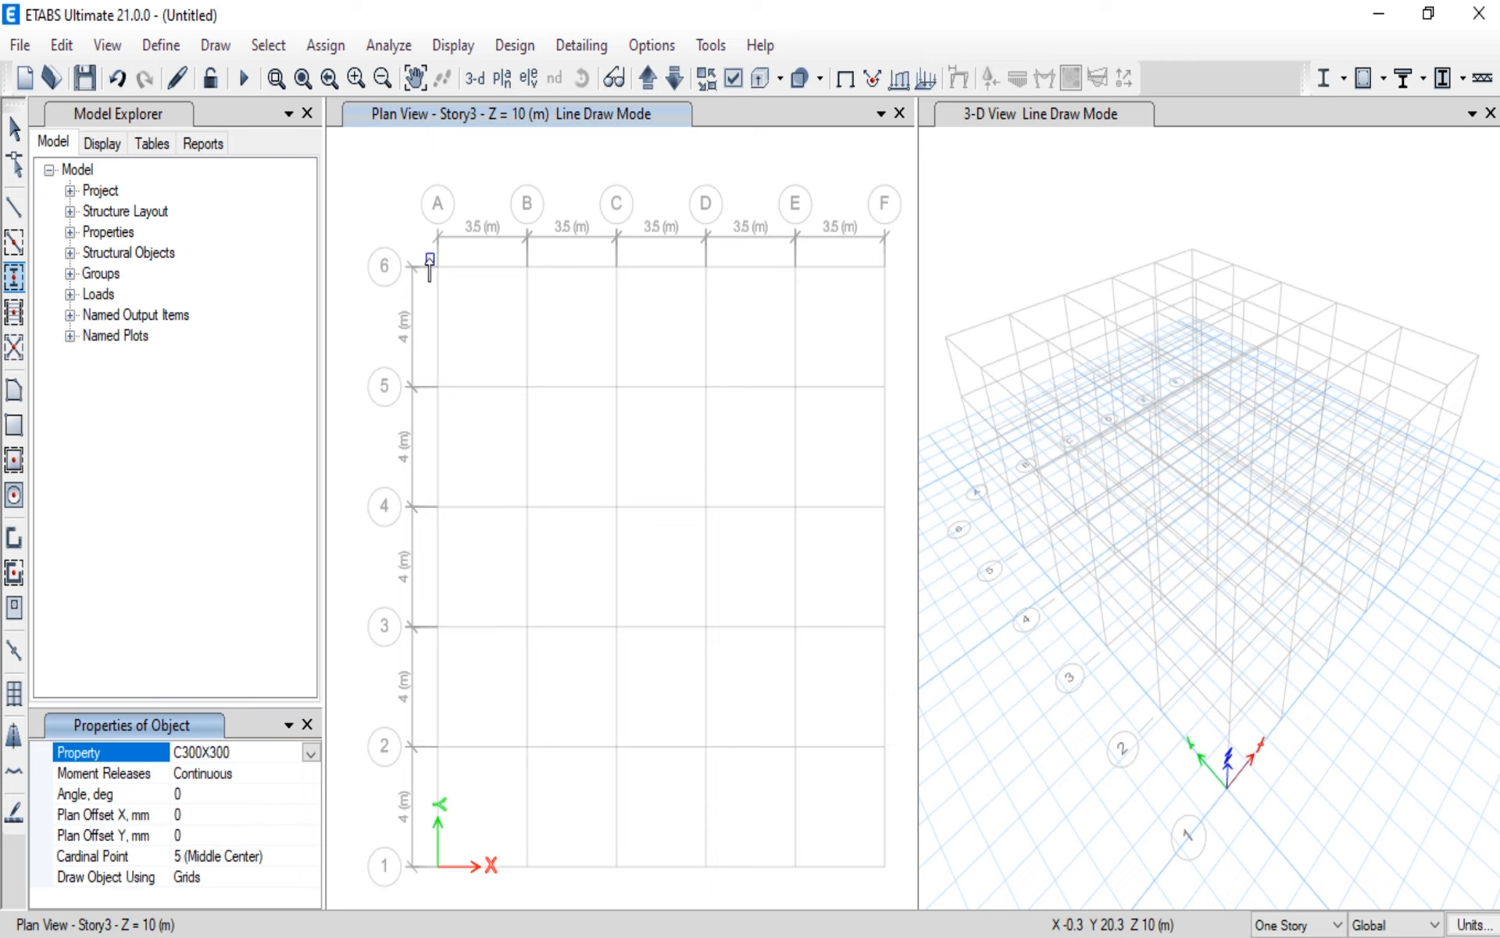
Step: Try placing C300X300 columns at every grid intersection of Story3, and undo the placement
mouse_move(425, 248)
left_mouse_down()
mouse_move(466, 368)
mouse_move(670, 743)
mouse_move(861, 886)
mouse_move(902, 893)
left_mouse_up()
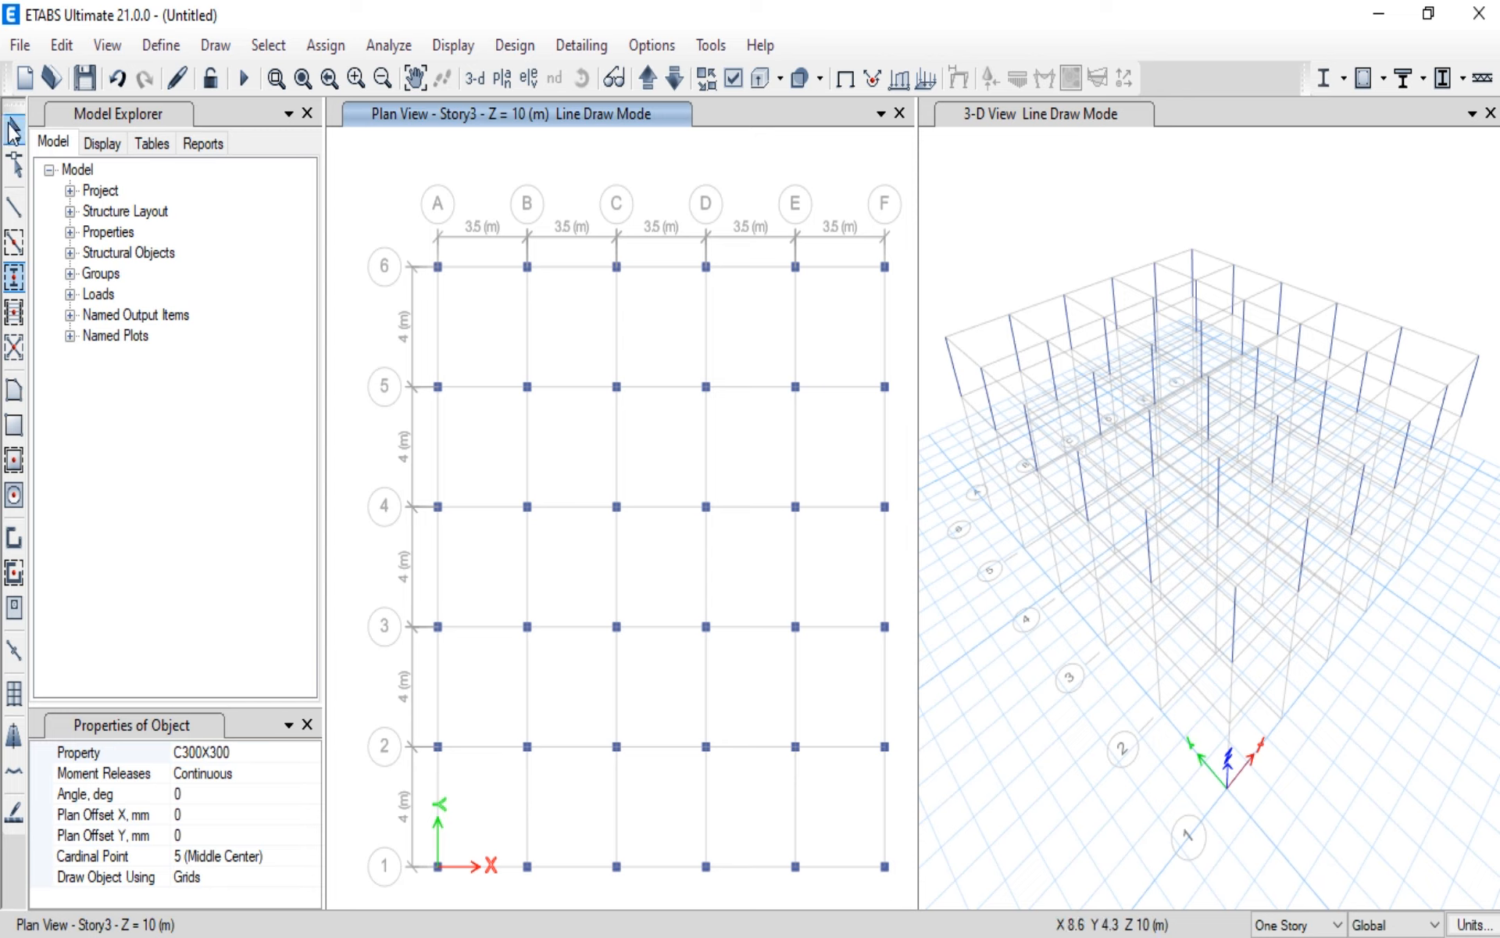
left_click(14, 129)
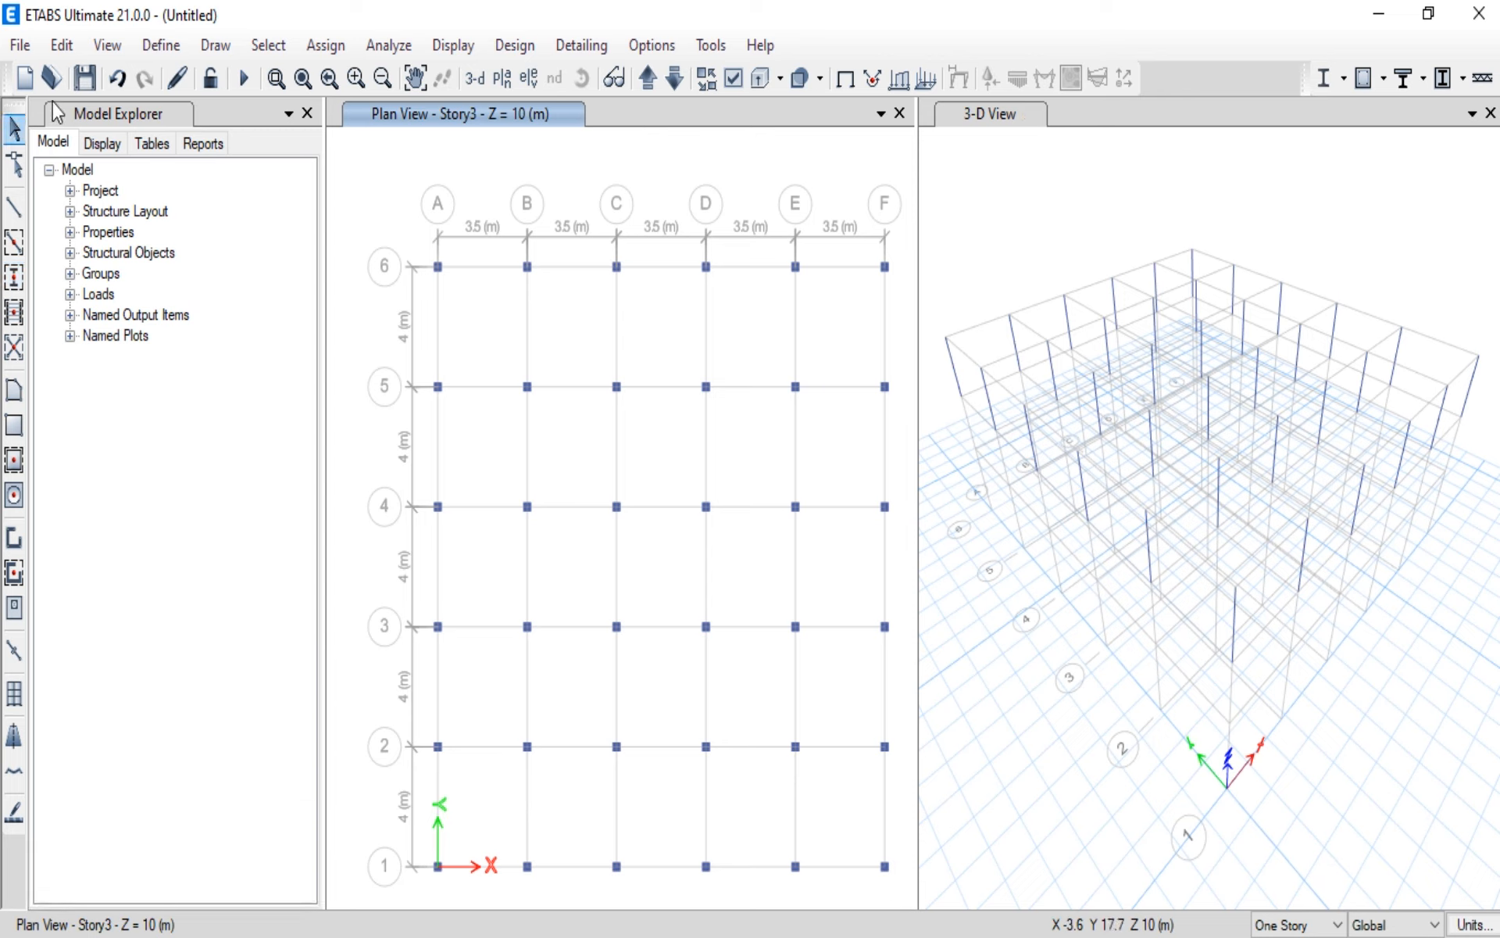
left_click(111, 76)
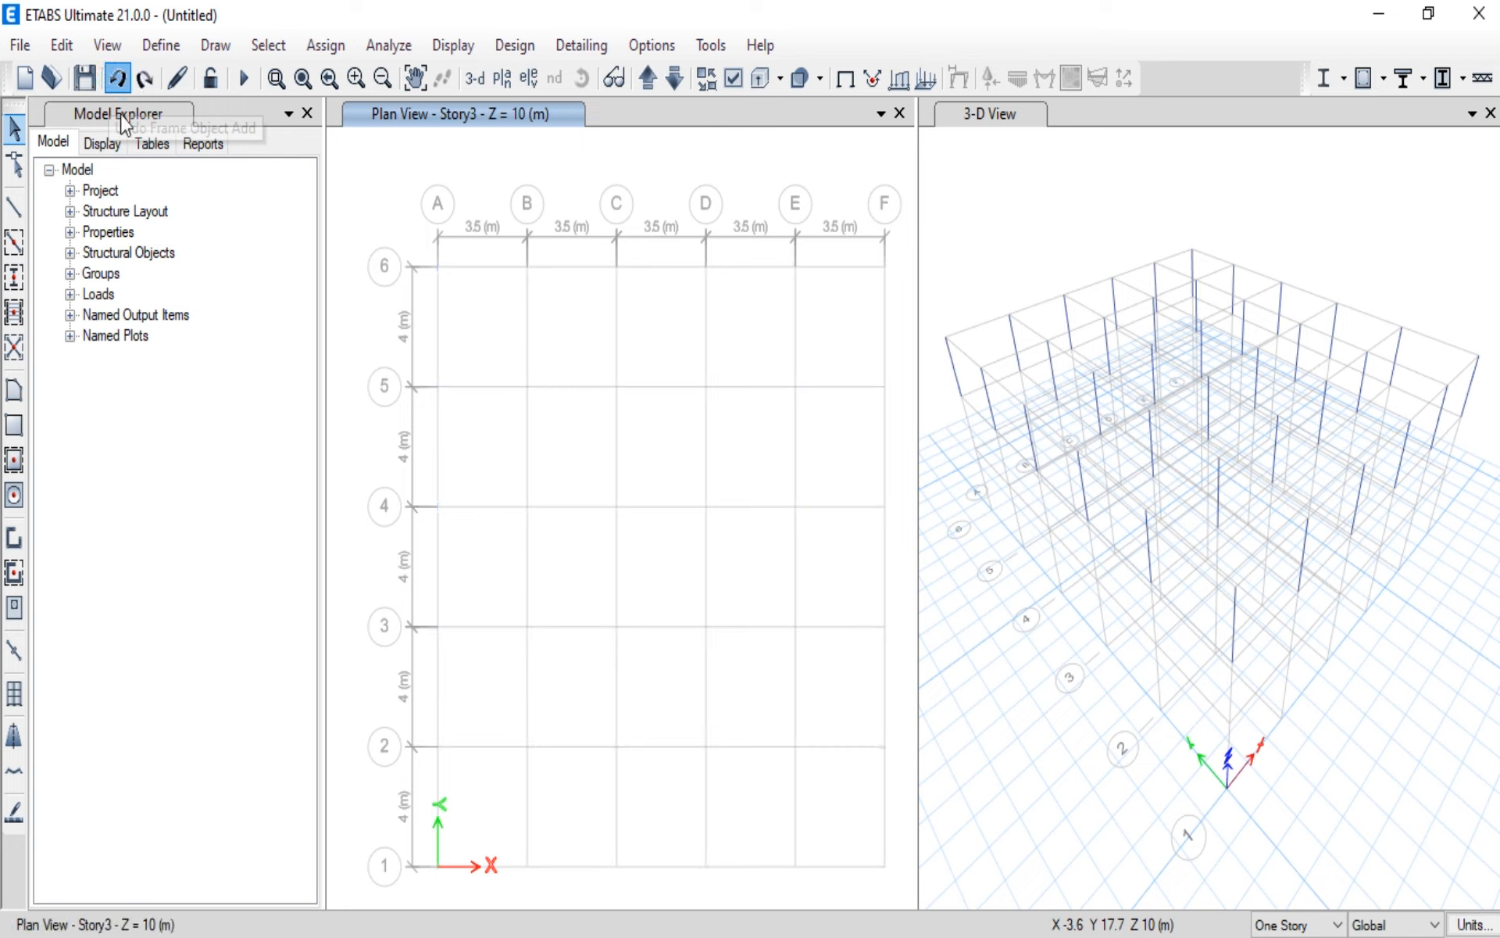
Step: Switch the plan view to the Story1 level
left_click(503, 78)
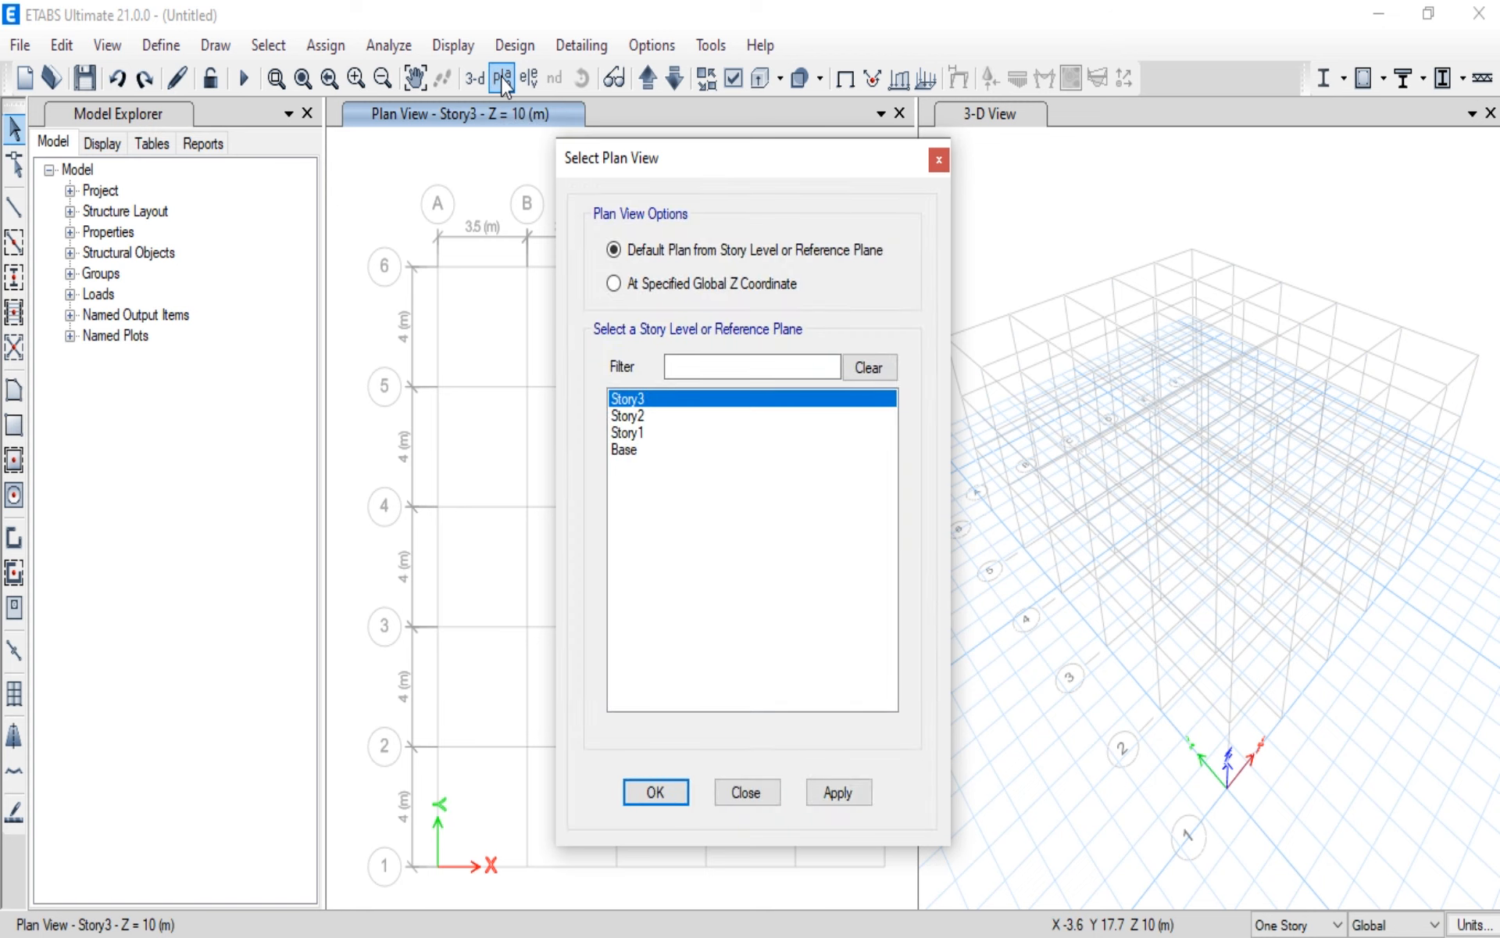
left_click(629, 432)
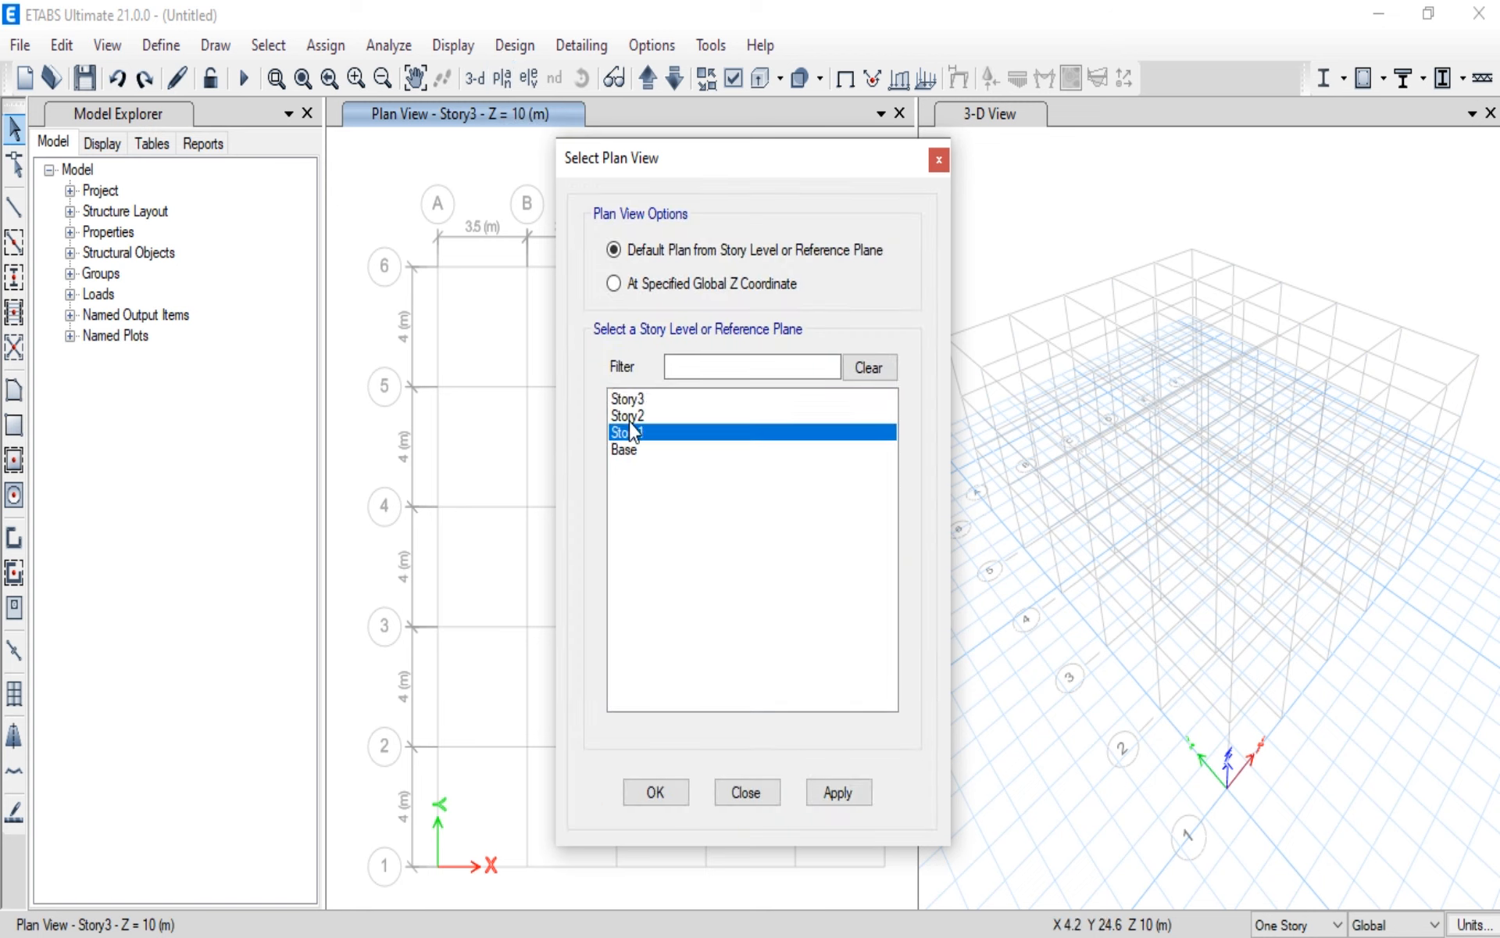
left_click(822, 794)
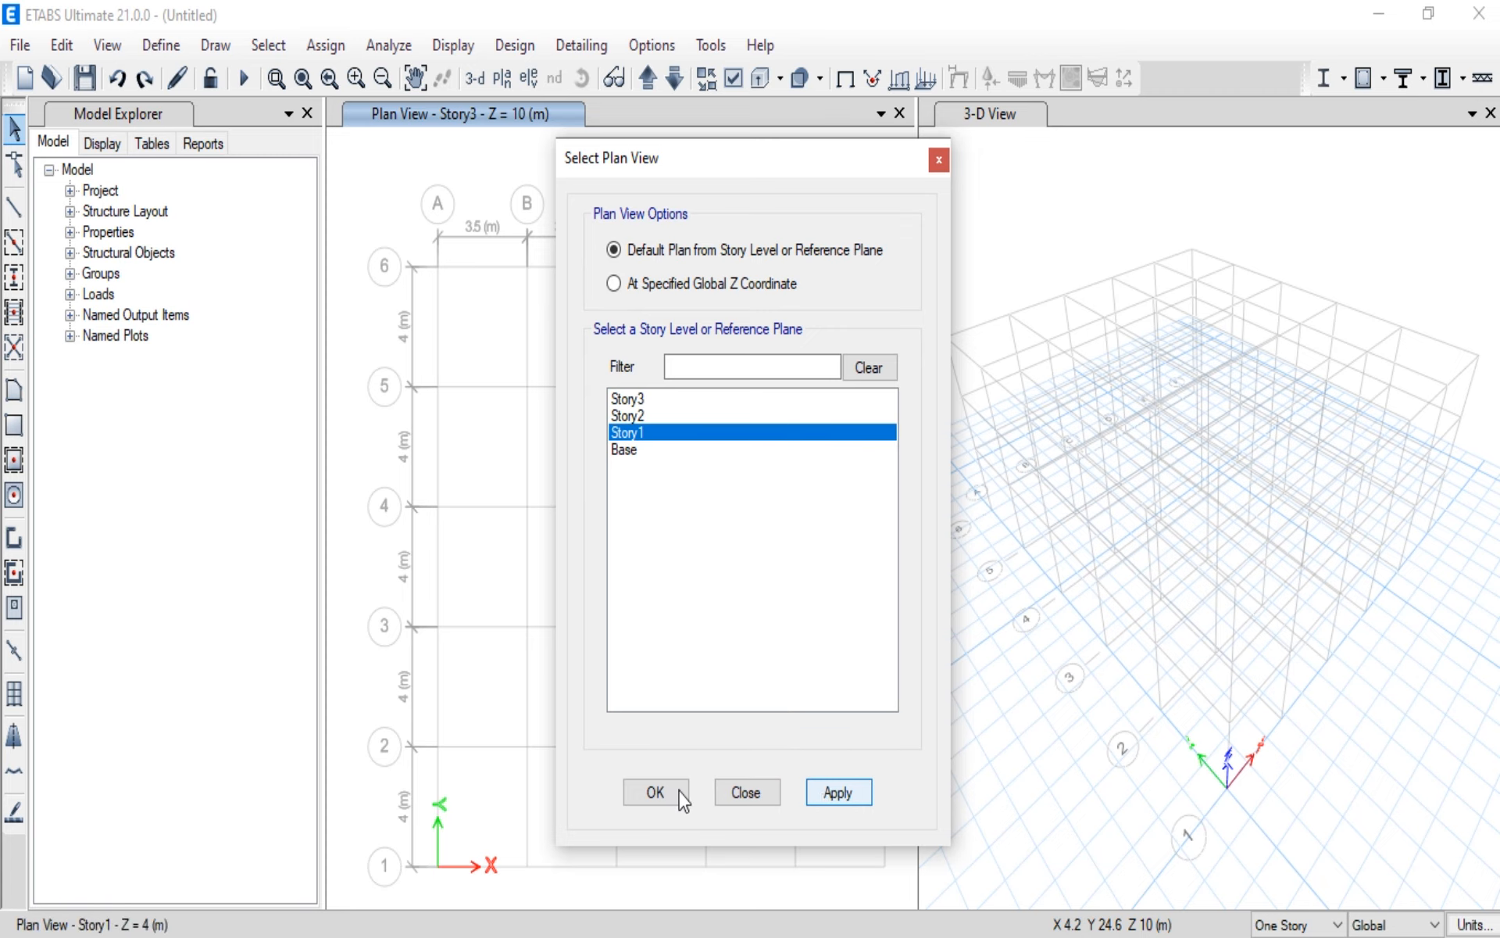
left_click(746, 793)
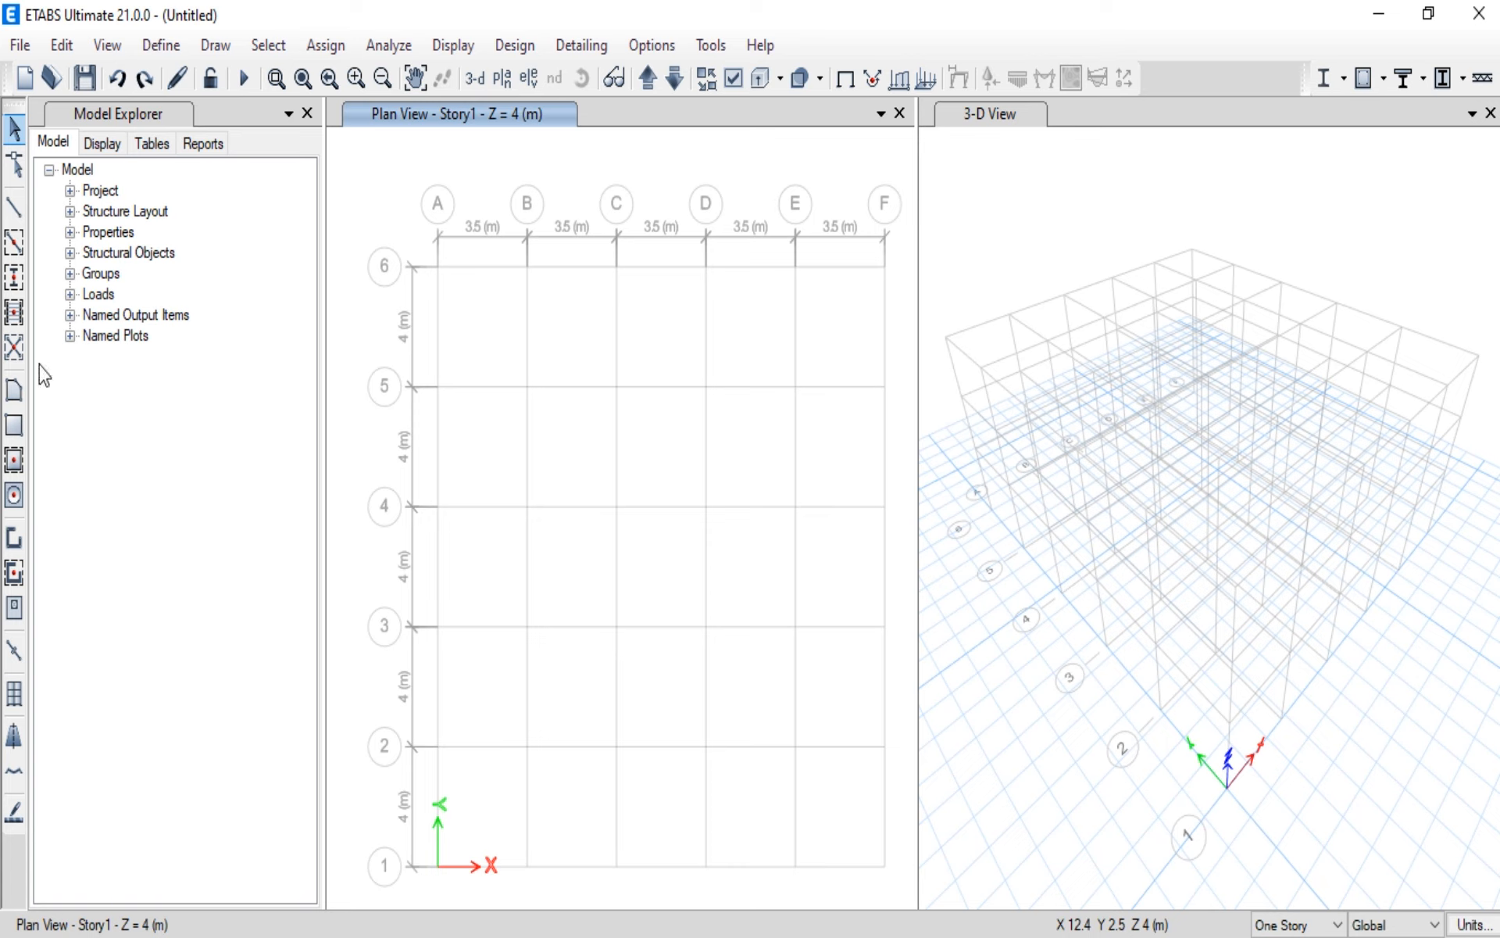
Step: Try placing C300X300 columns at every grid intersection with the One Story setting active on Story1
left_click(11, 290)
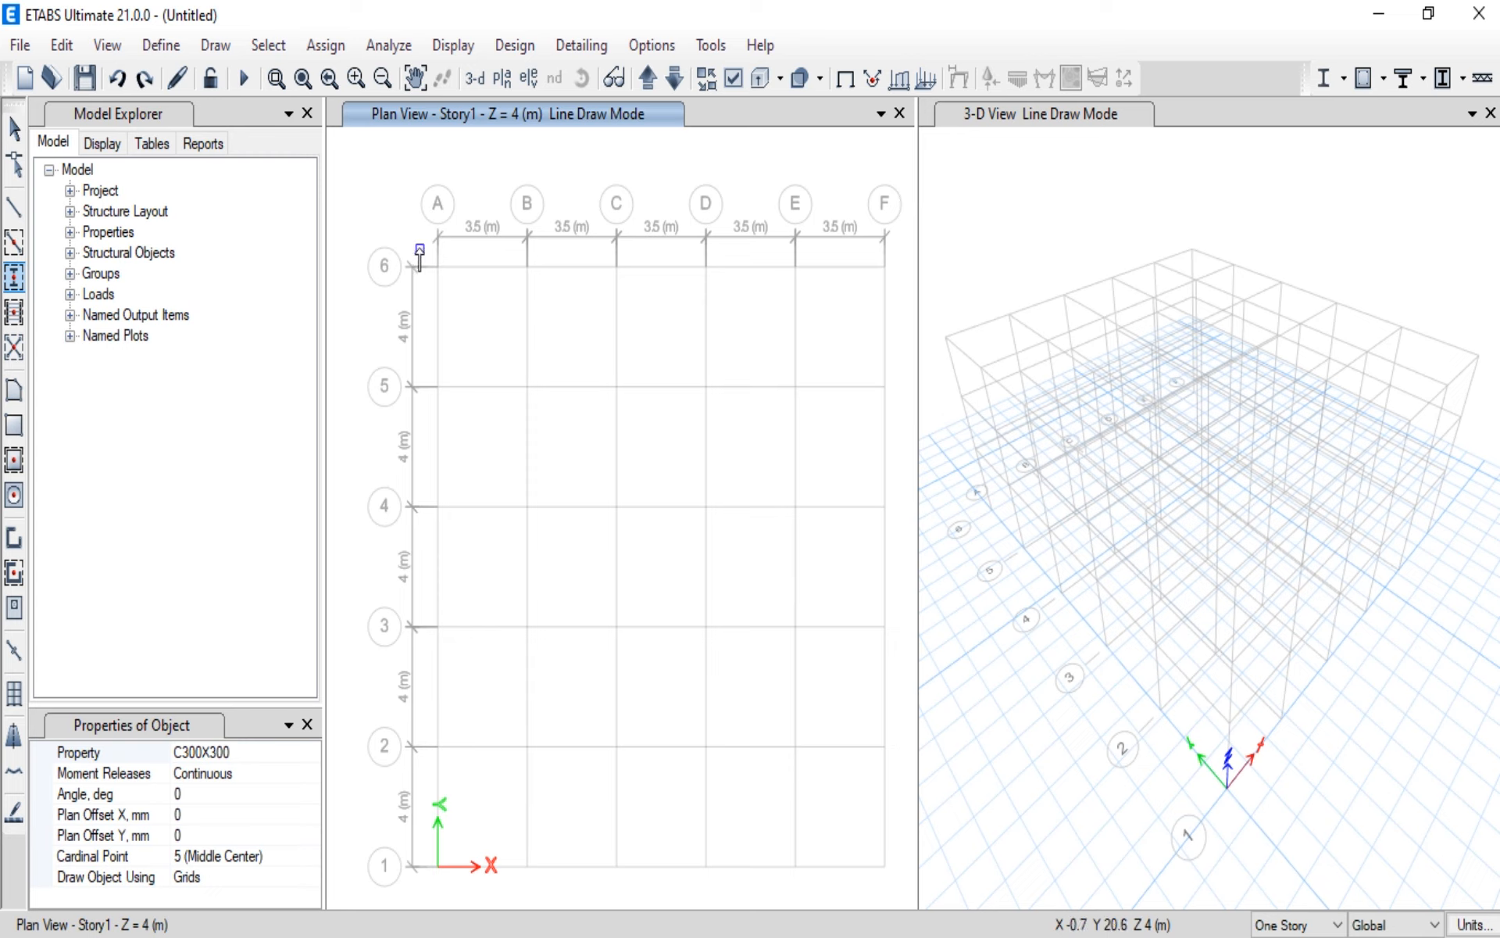
left_click_drag(420, 248, 907, 908)
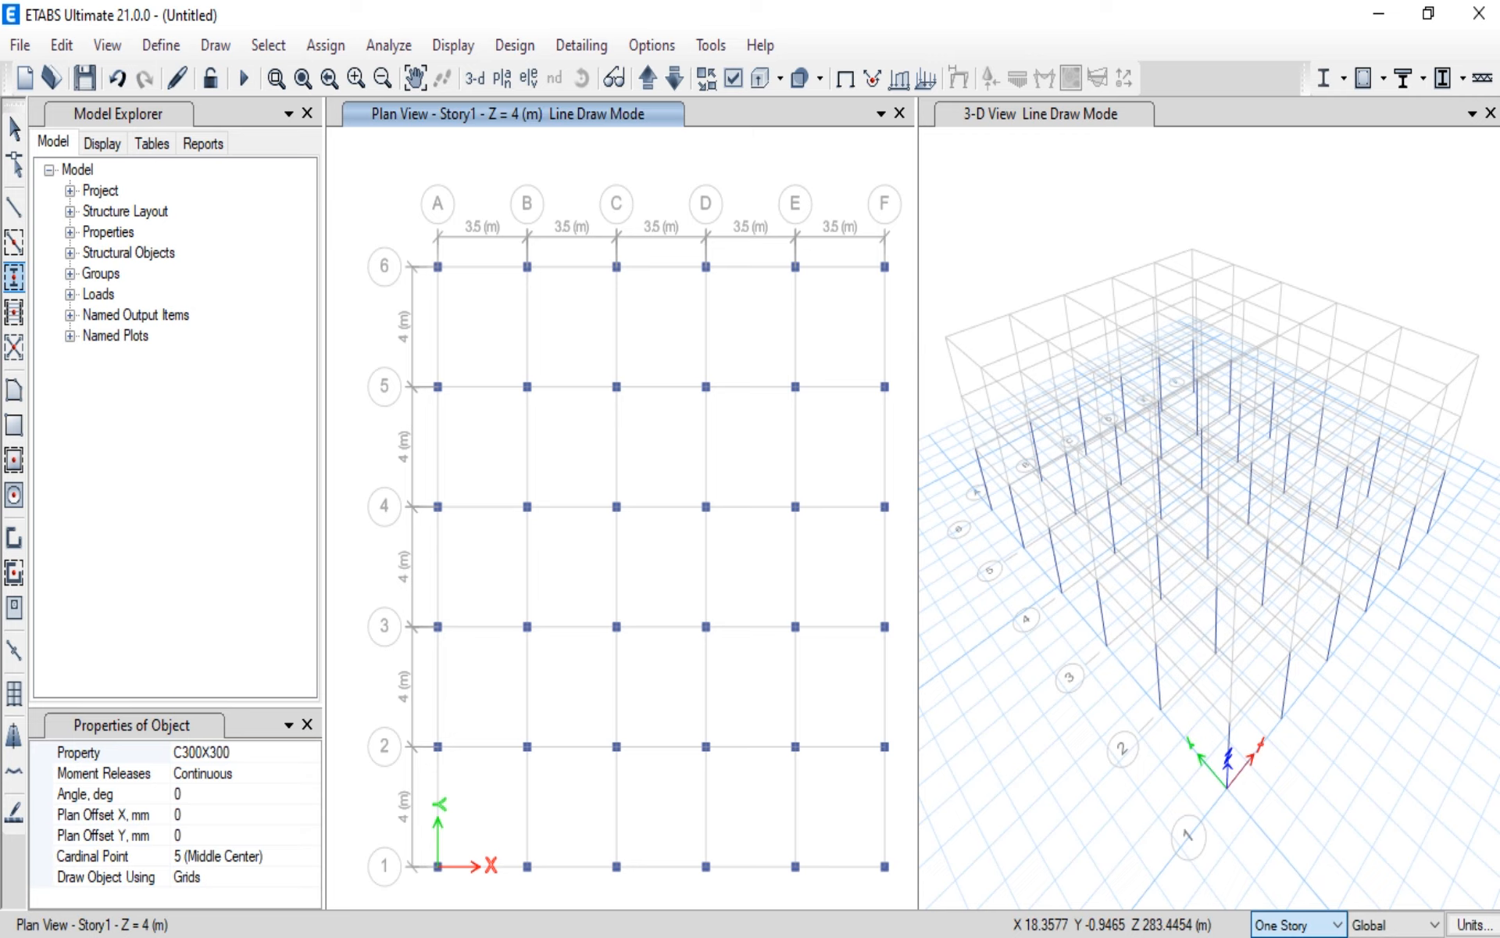
Step: Set the drawing scope to All Stories and undo the columns placed only on Story1
left_click(1289, 936)
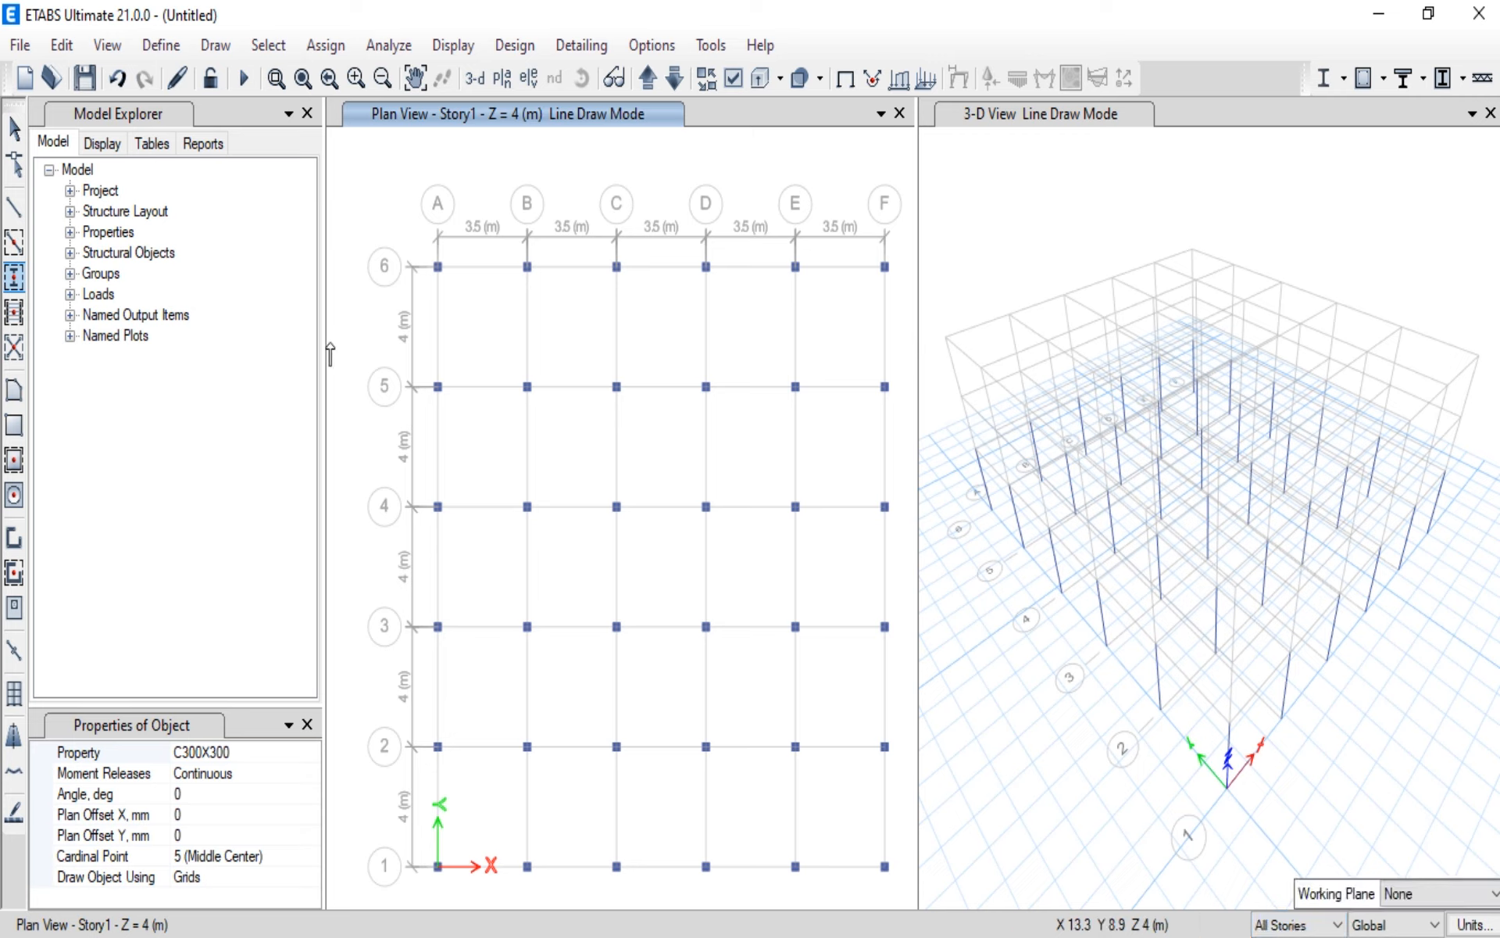
left_click(13, 125)
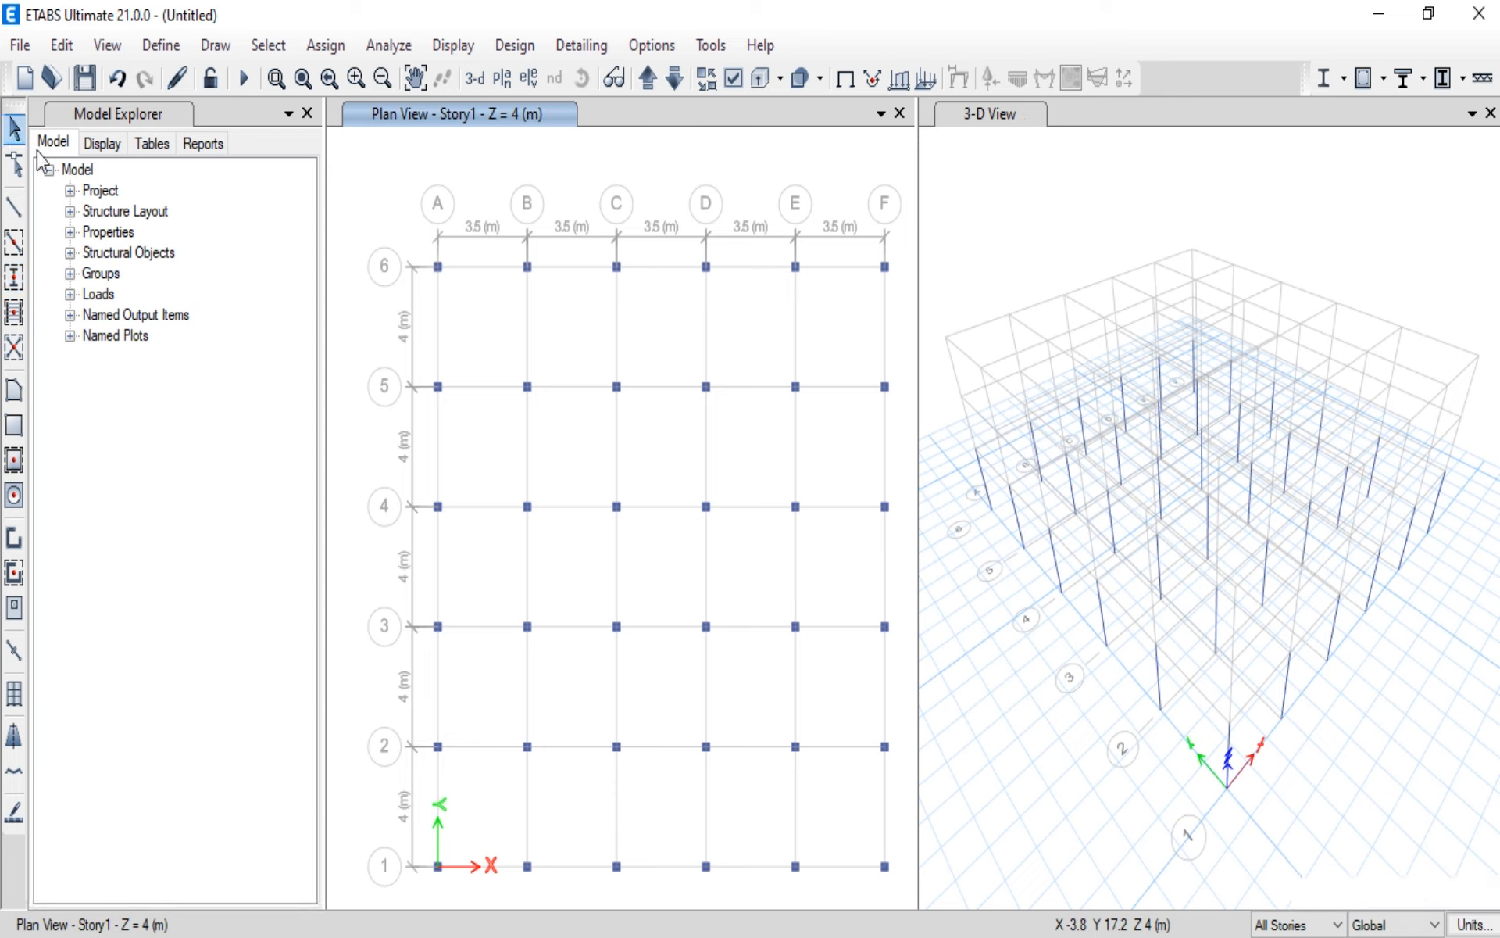
left_click(117, 78)
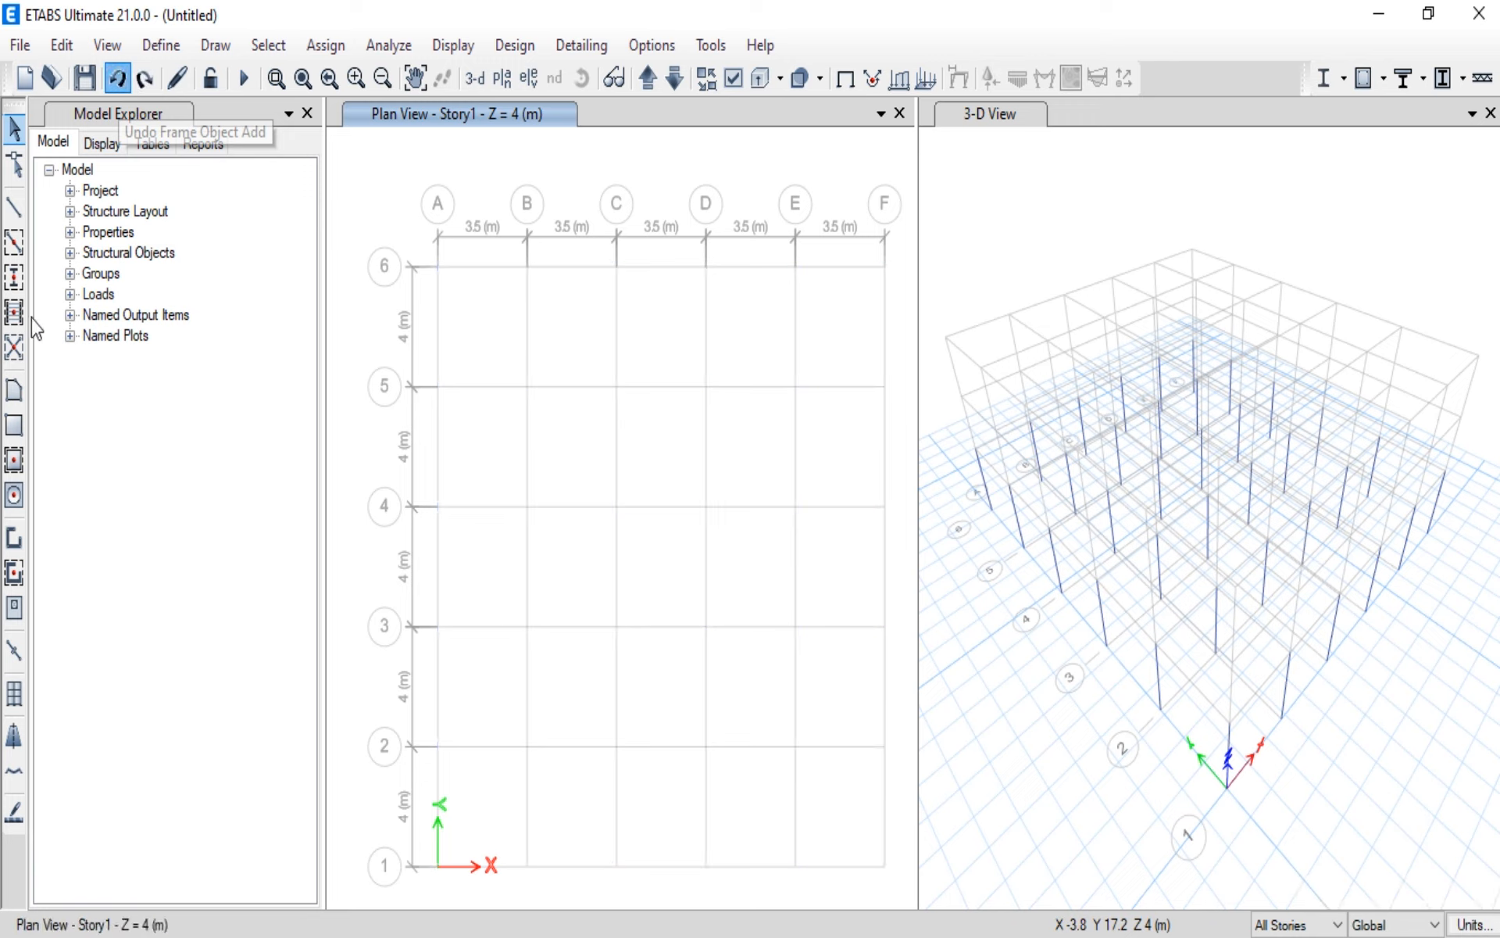
Step: Draw C300X300 columns at every grid intersection from A to F and 1 to 6 on all stories
left_click(14, 279)
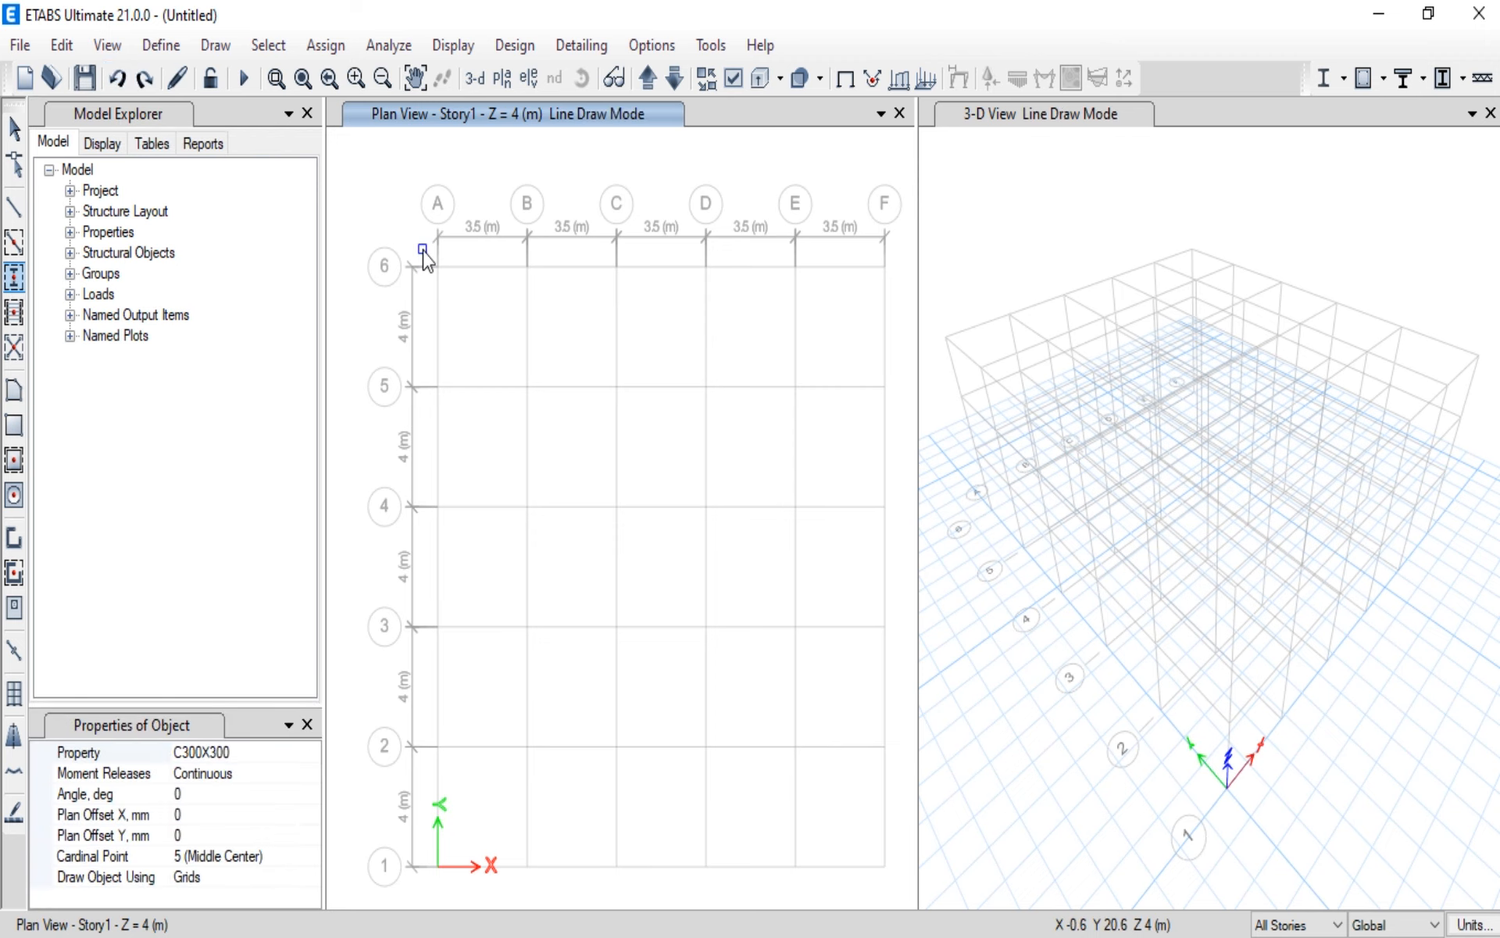
mouse_move(422, 250)
left_mouse_down()
mouse_move(687, 694)
mouse_move(797, 814)
mouse_move(899, 891)
left_mouse_up()
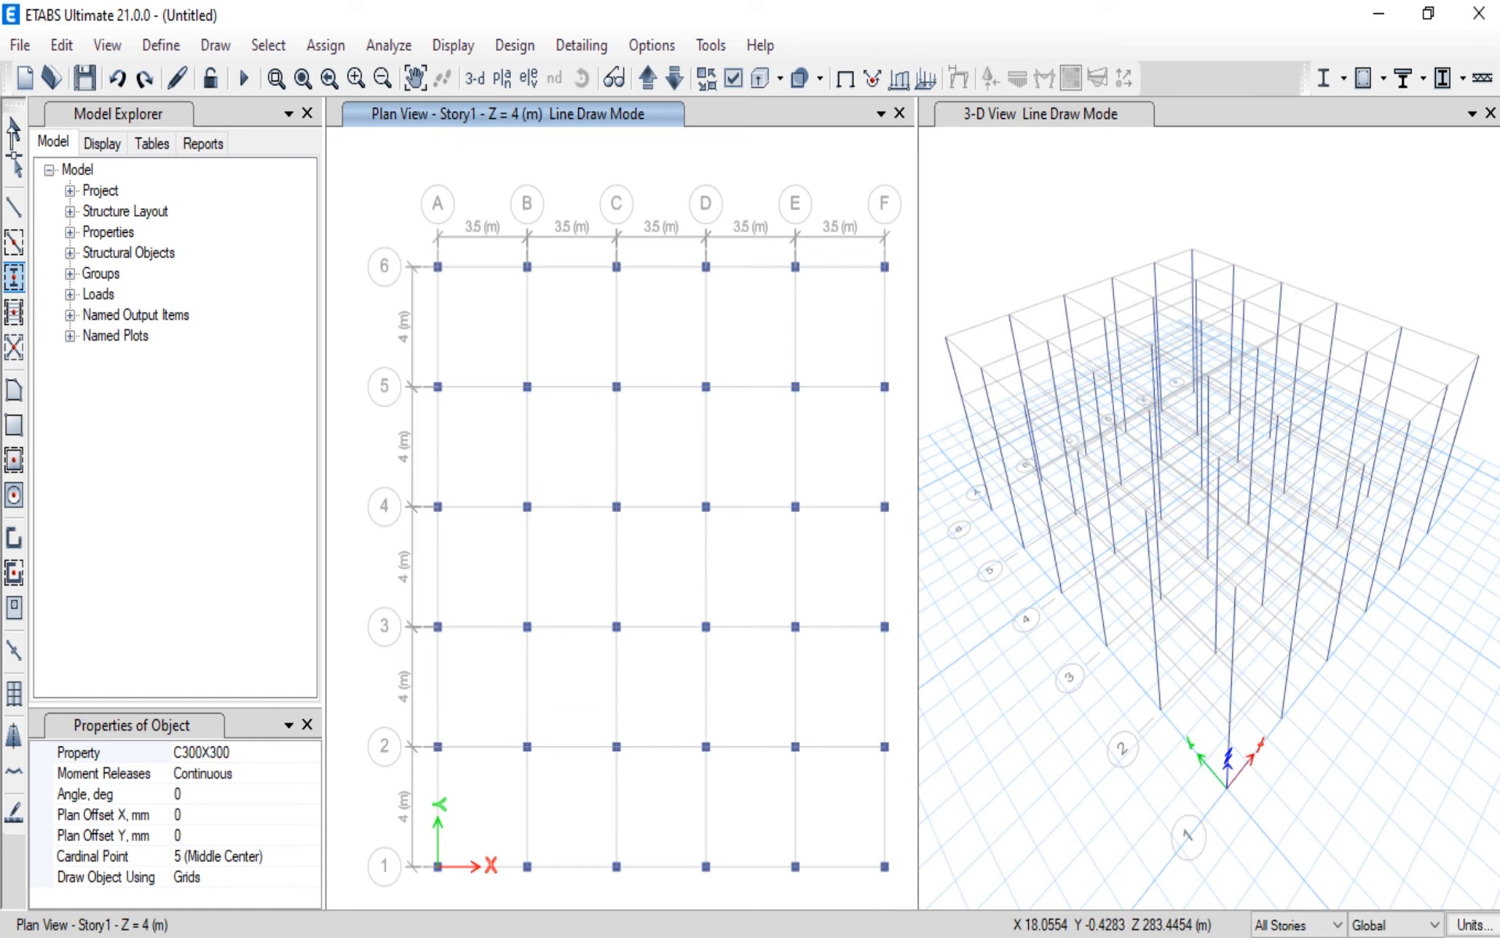
left_click(13, 129)
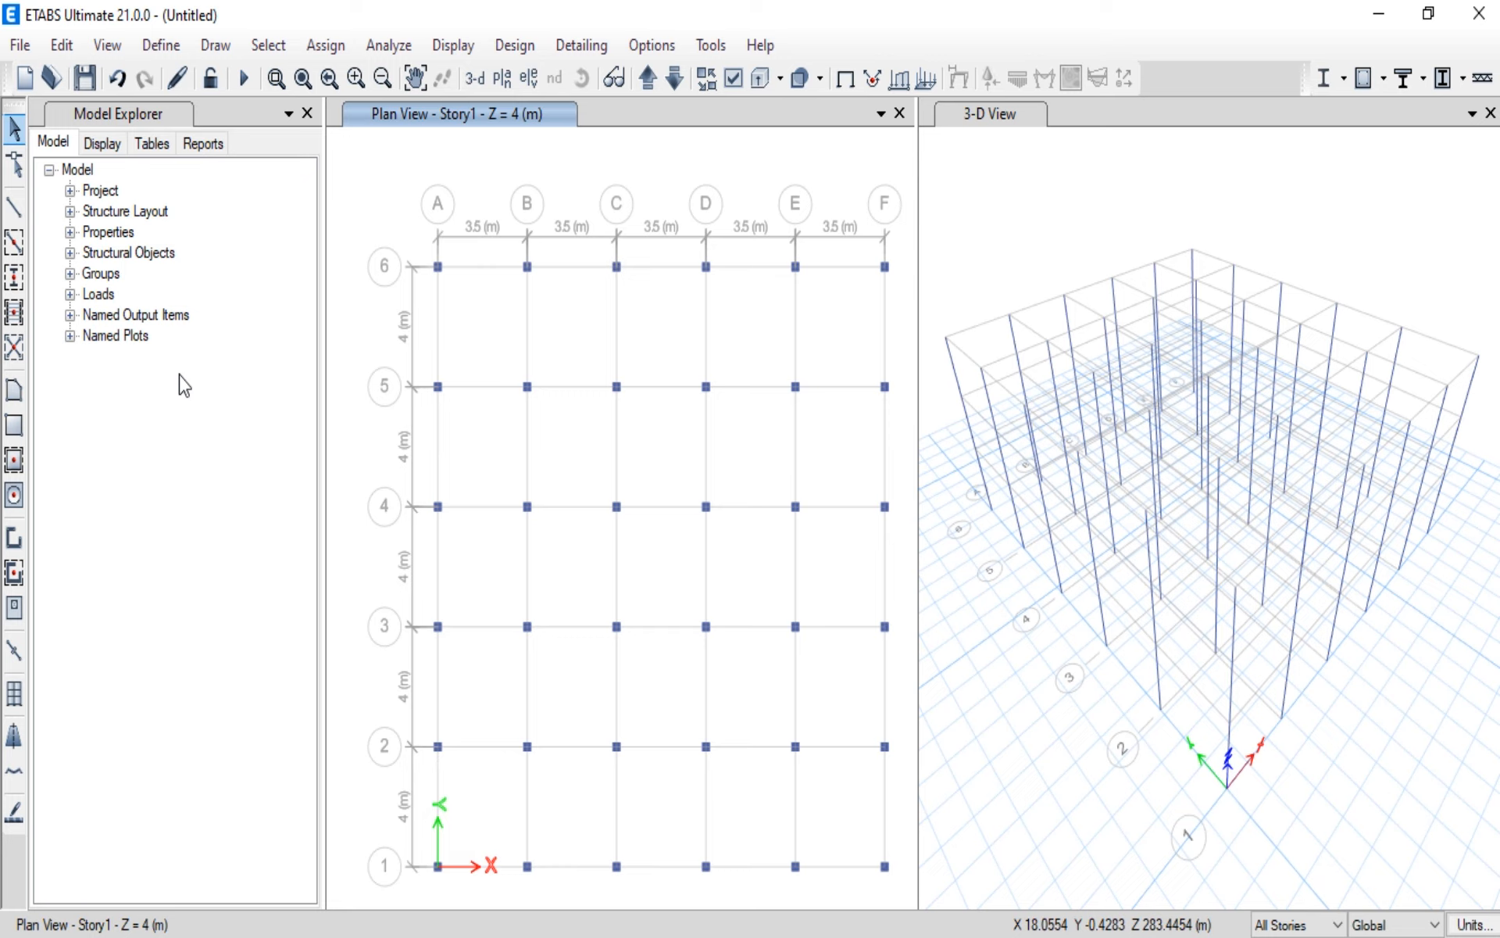
Step: Draw B300X400 beams along all grid lines A to F and 1 to 6 on all stories
left_click(14, 242)
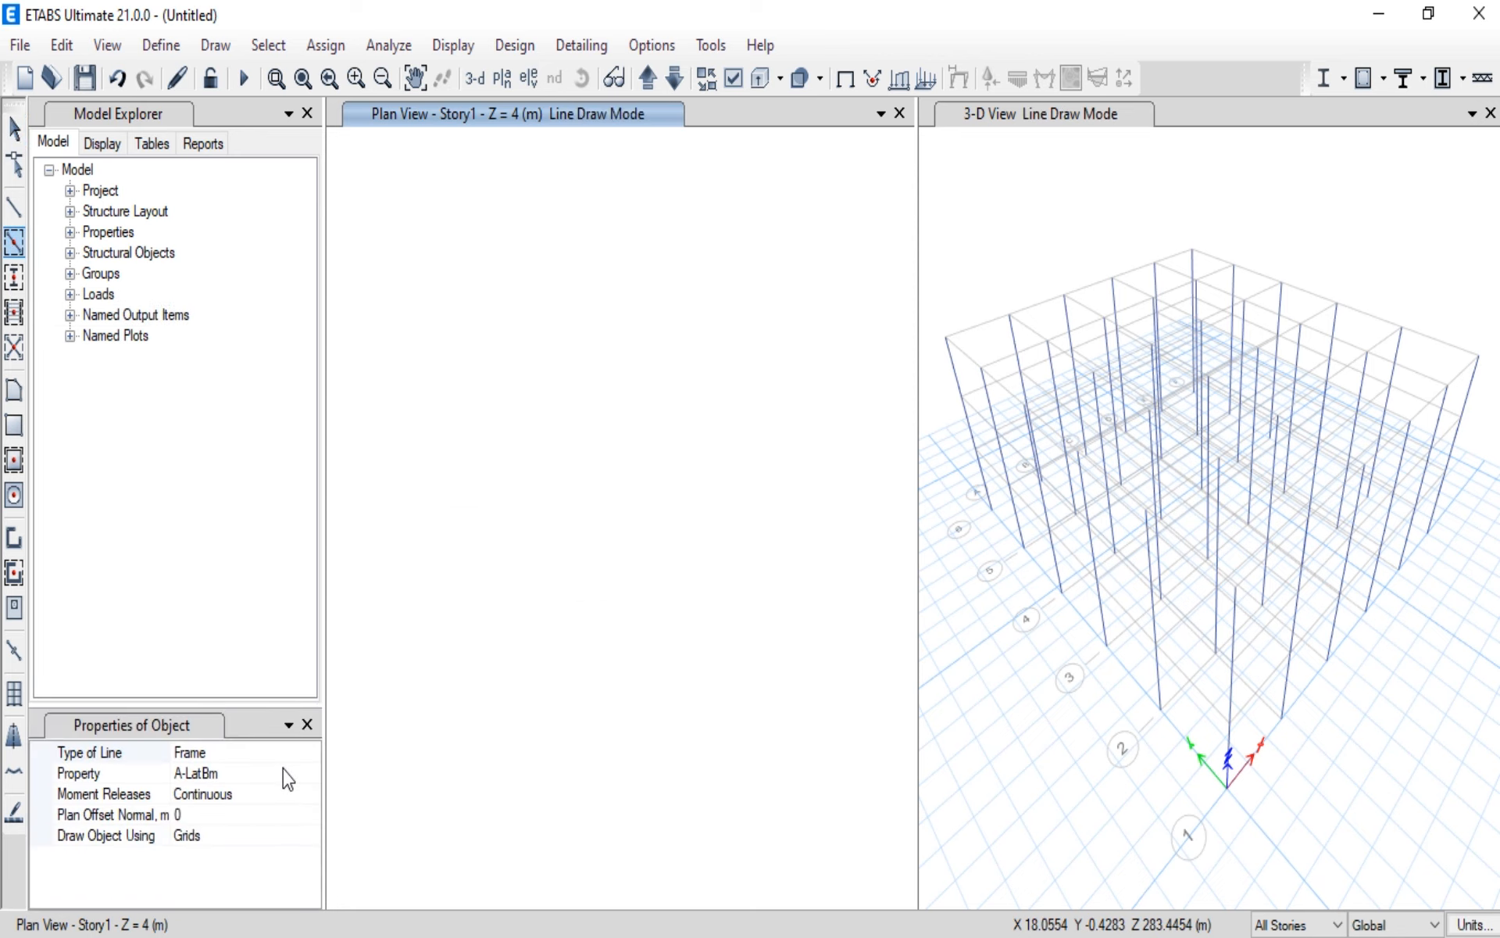
left_click(285, 772)
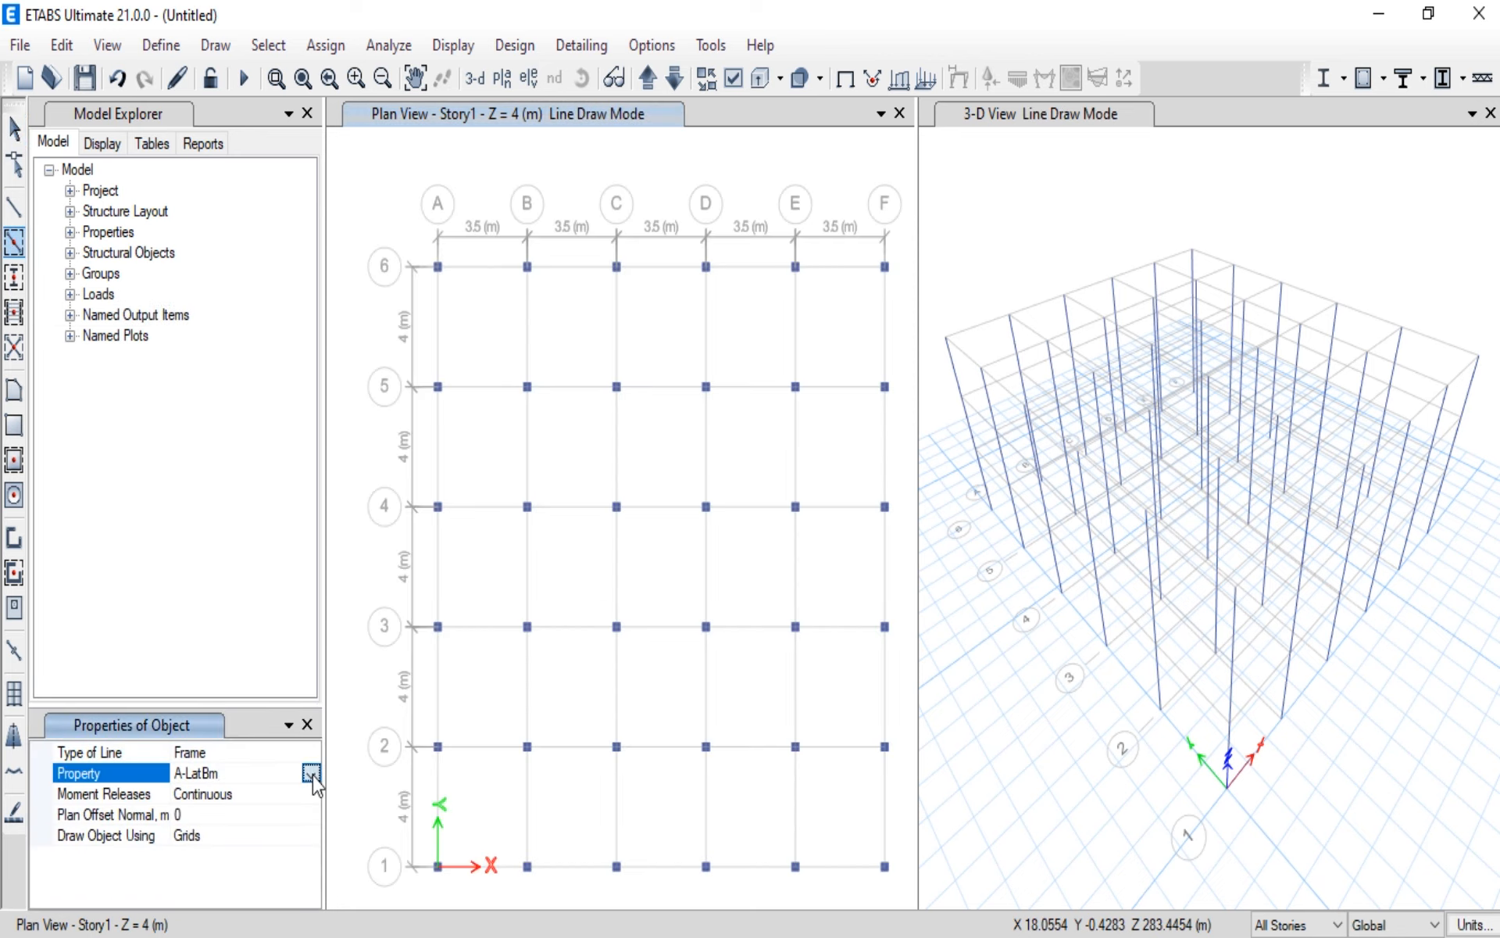
left_click(311, 774)
left_click(237, 899)
left_click(20, 246)
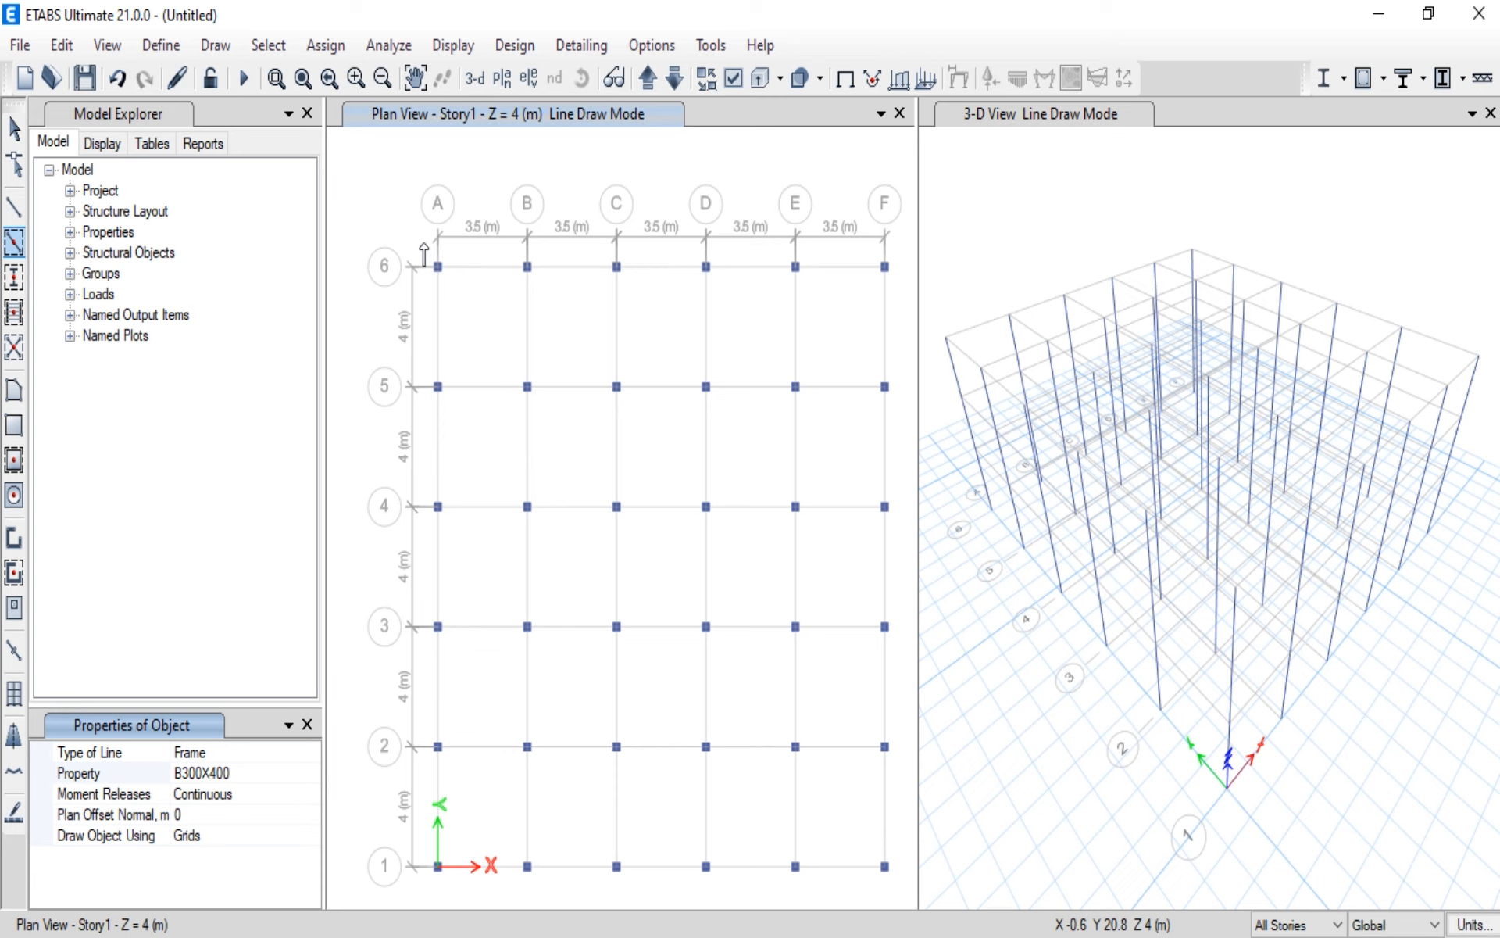
mouse_move(423, 243)
left_mouse_down()
mouse_move(457, 329)
mouse_move(654, 647)
left_mouse_up()
mouse_move(841, 886)
left_mouse_down()
mouse_move(907, 916)
mouse_move(903, 891)
left_mouse_up()
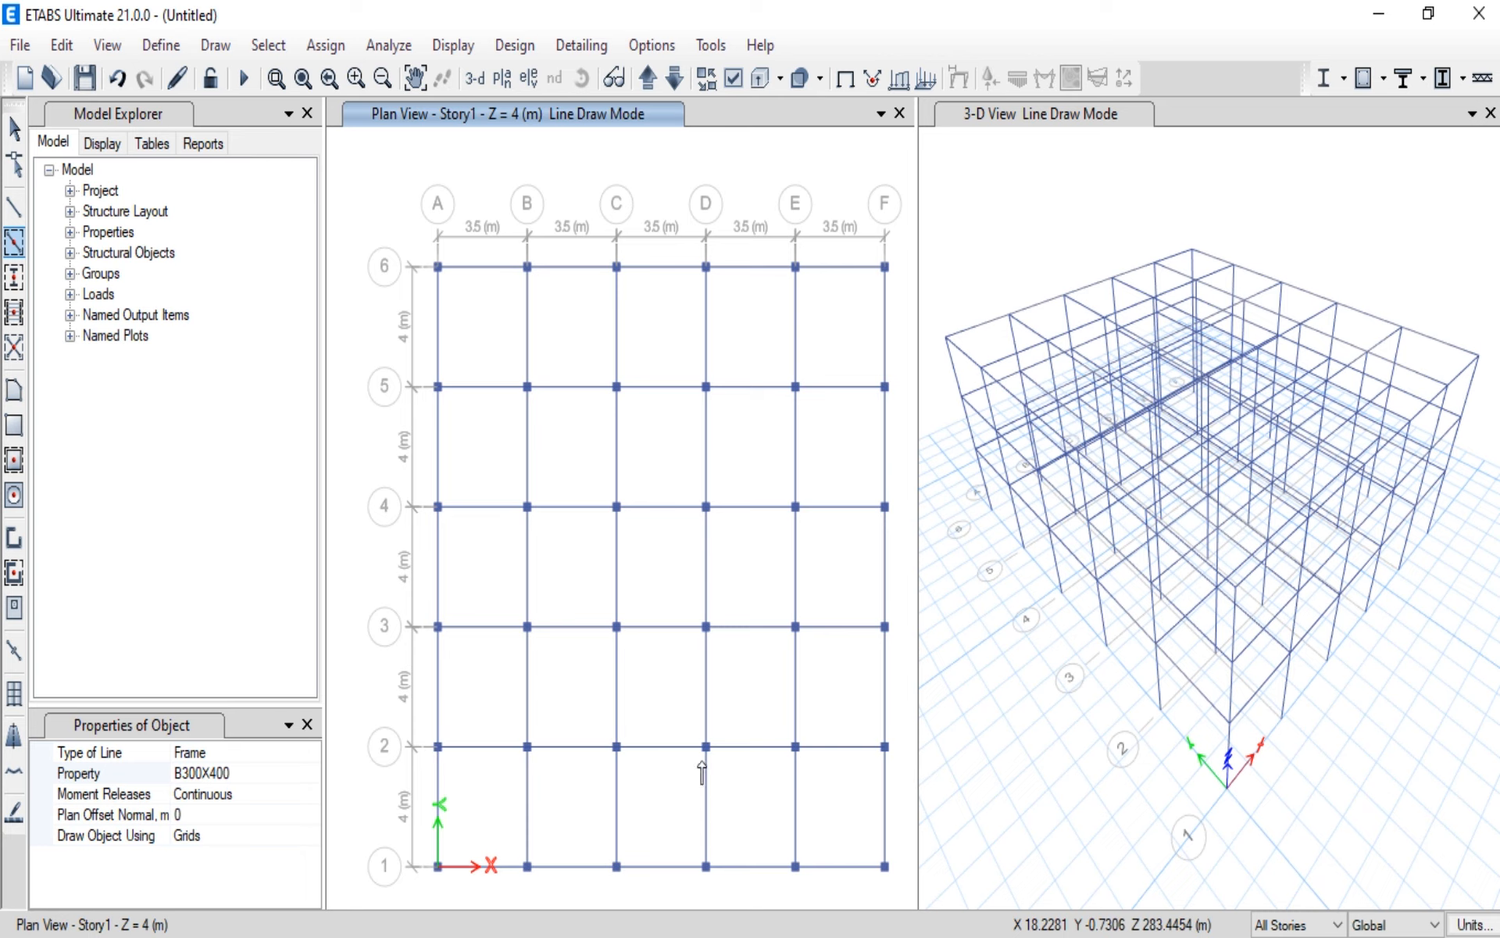
left_click(14, 129)
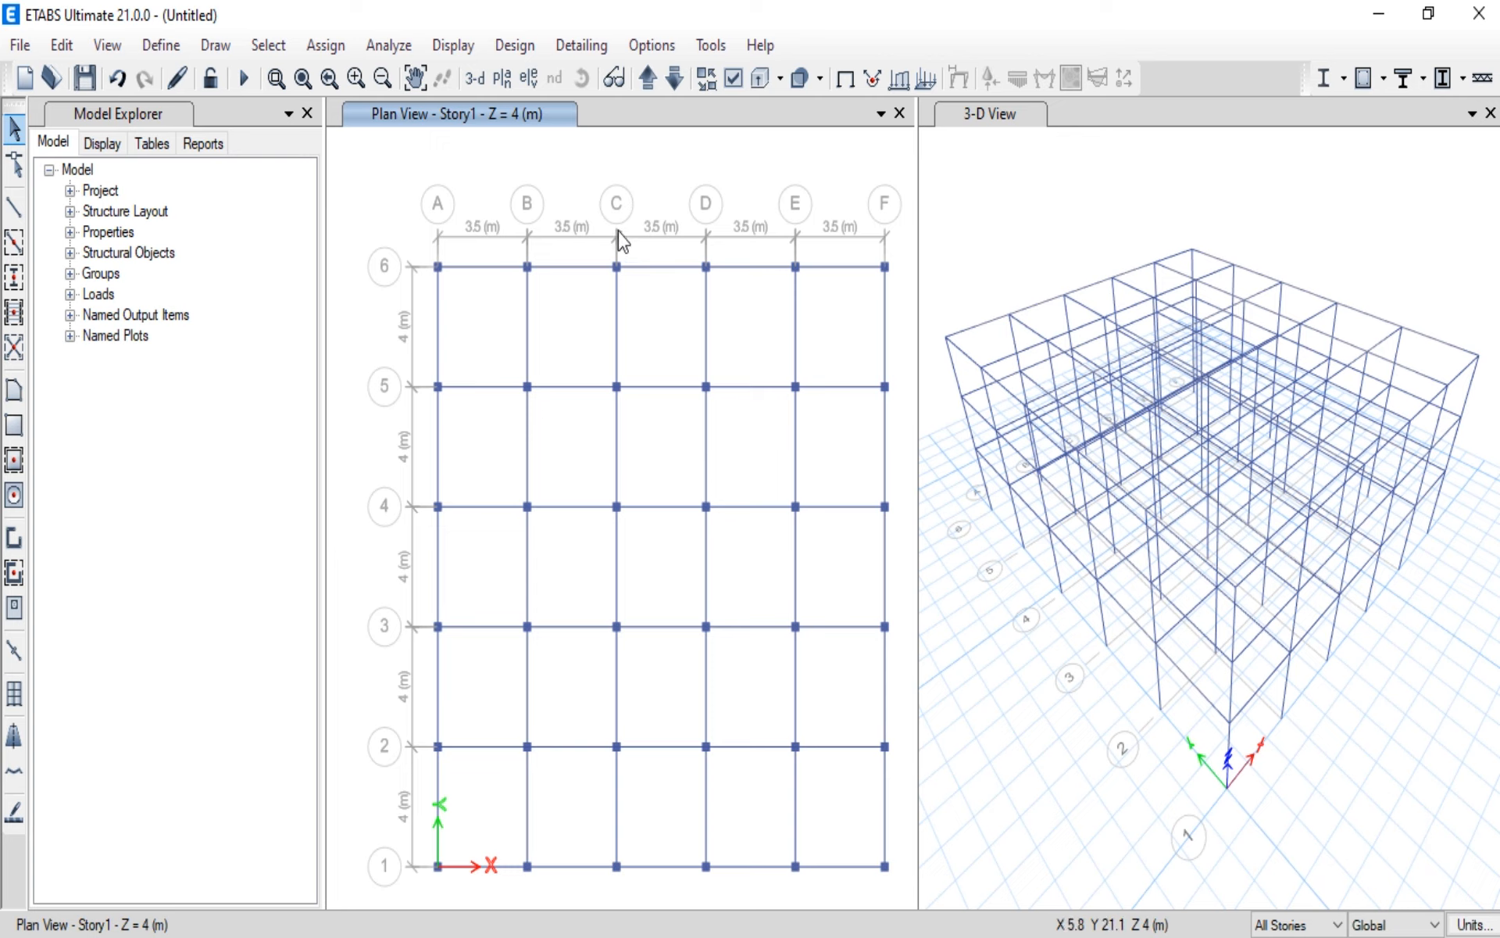
Step: Turn on Extrude Frames for the Story1 plan view and undo the beam drawing
left_click(741, 81)
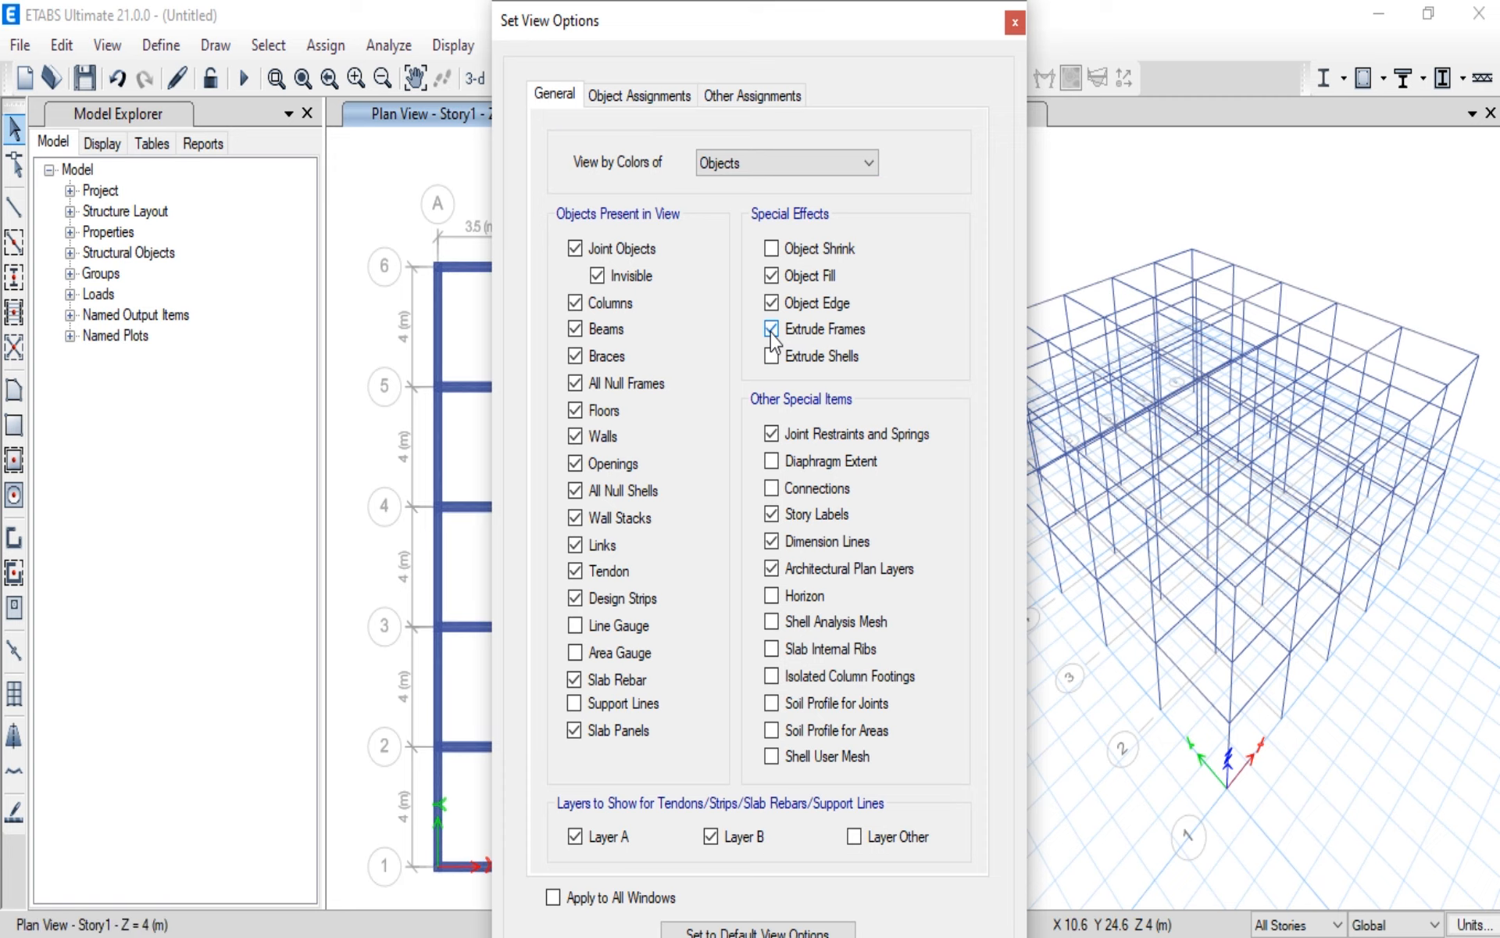
key("Return")
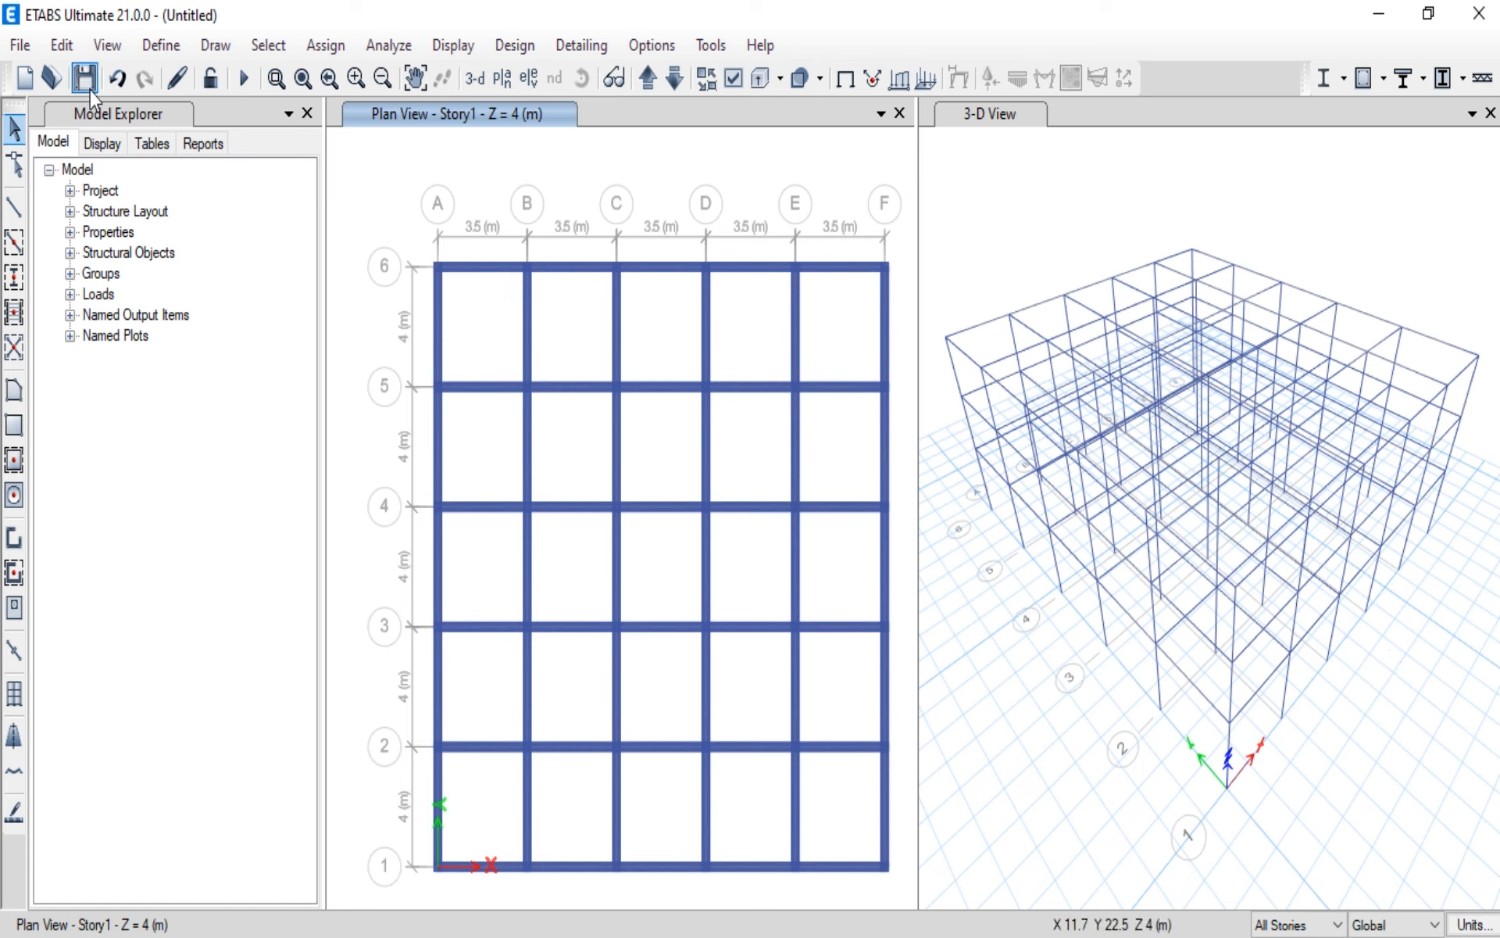
left_click(117, 79)
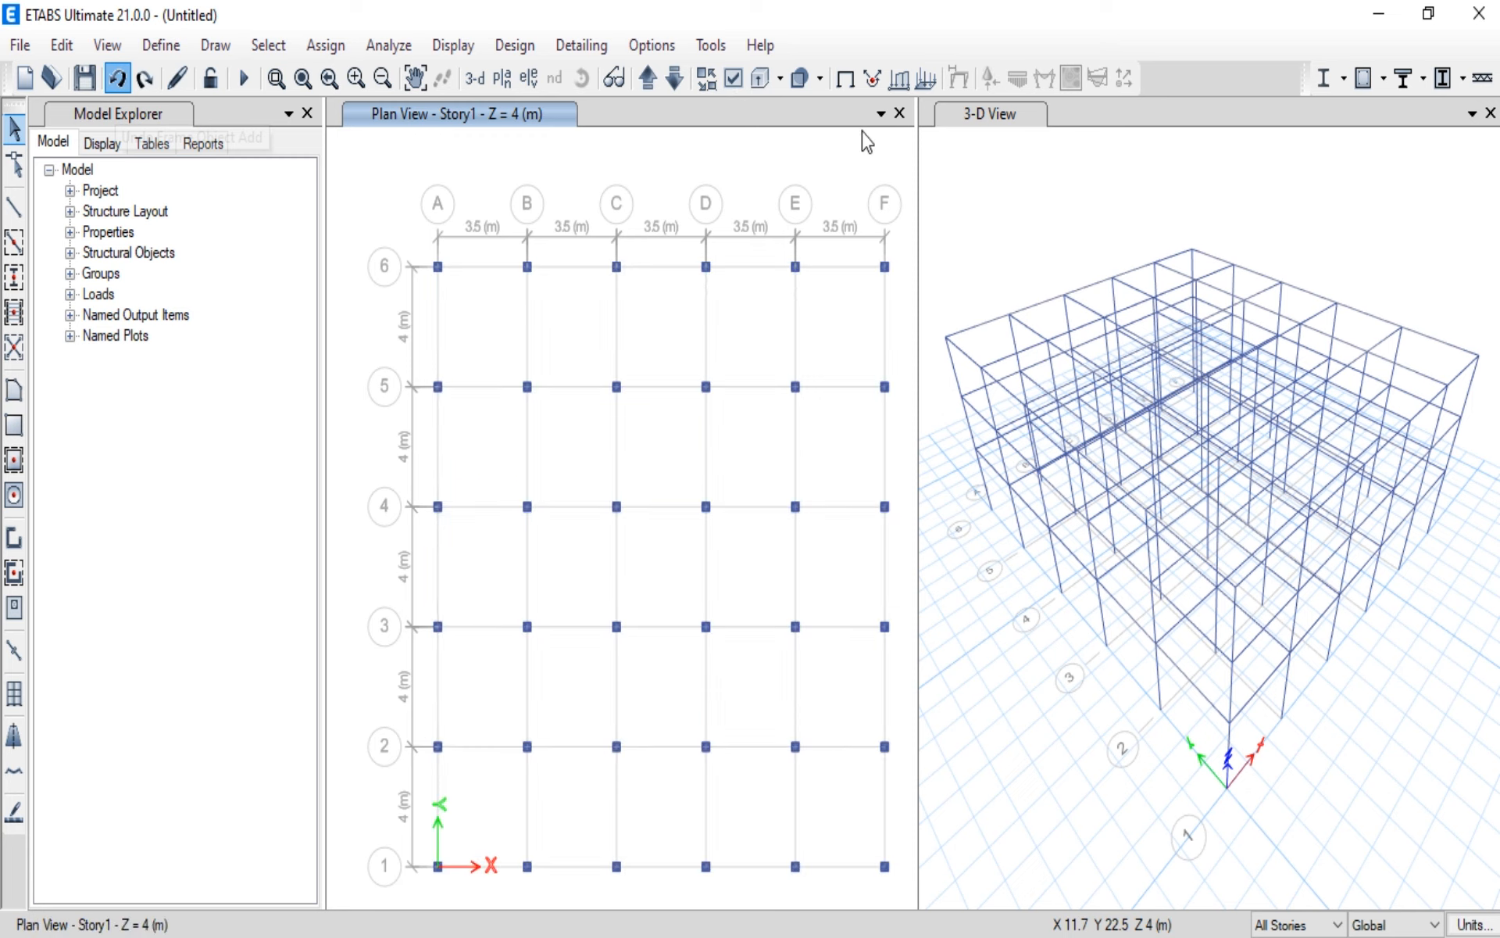
Step: Redo the beam drawing and turn off Extrude Frames for the Story1 plan view
left_click(144, 79)
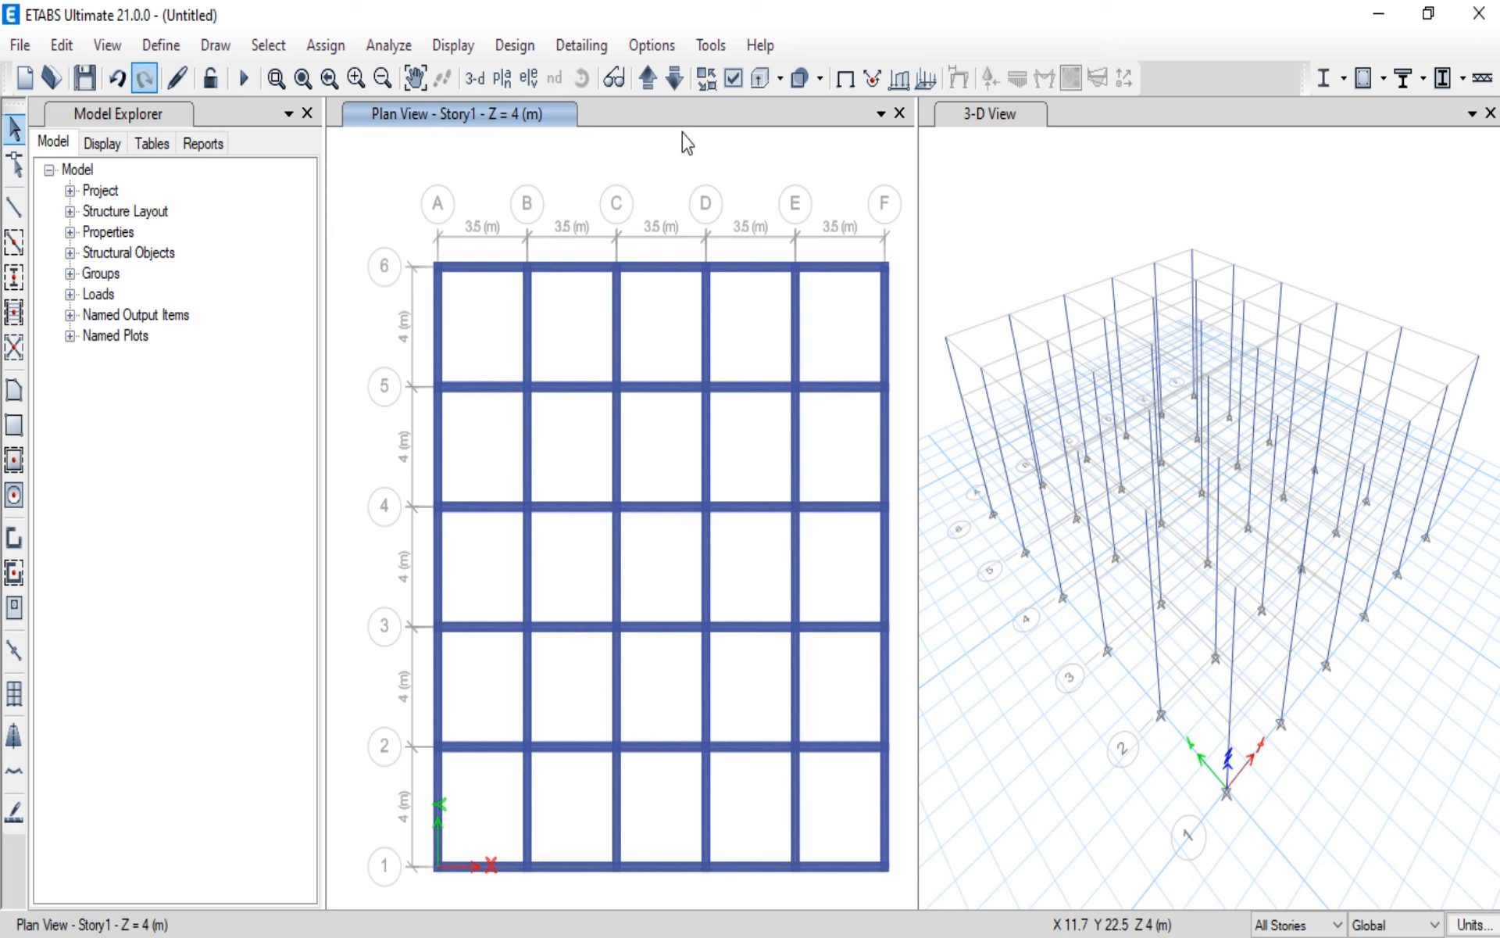
left_click(733, 78)
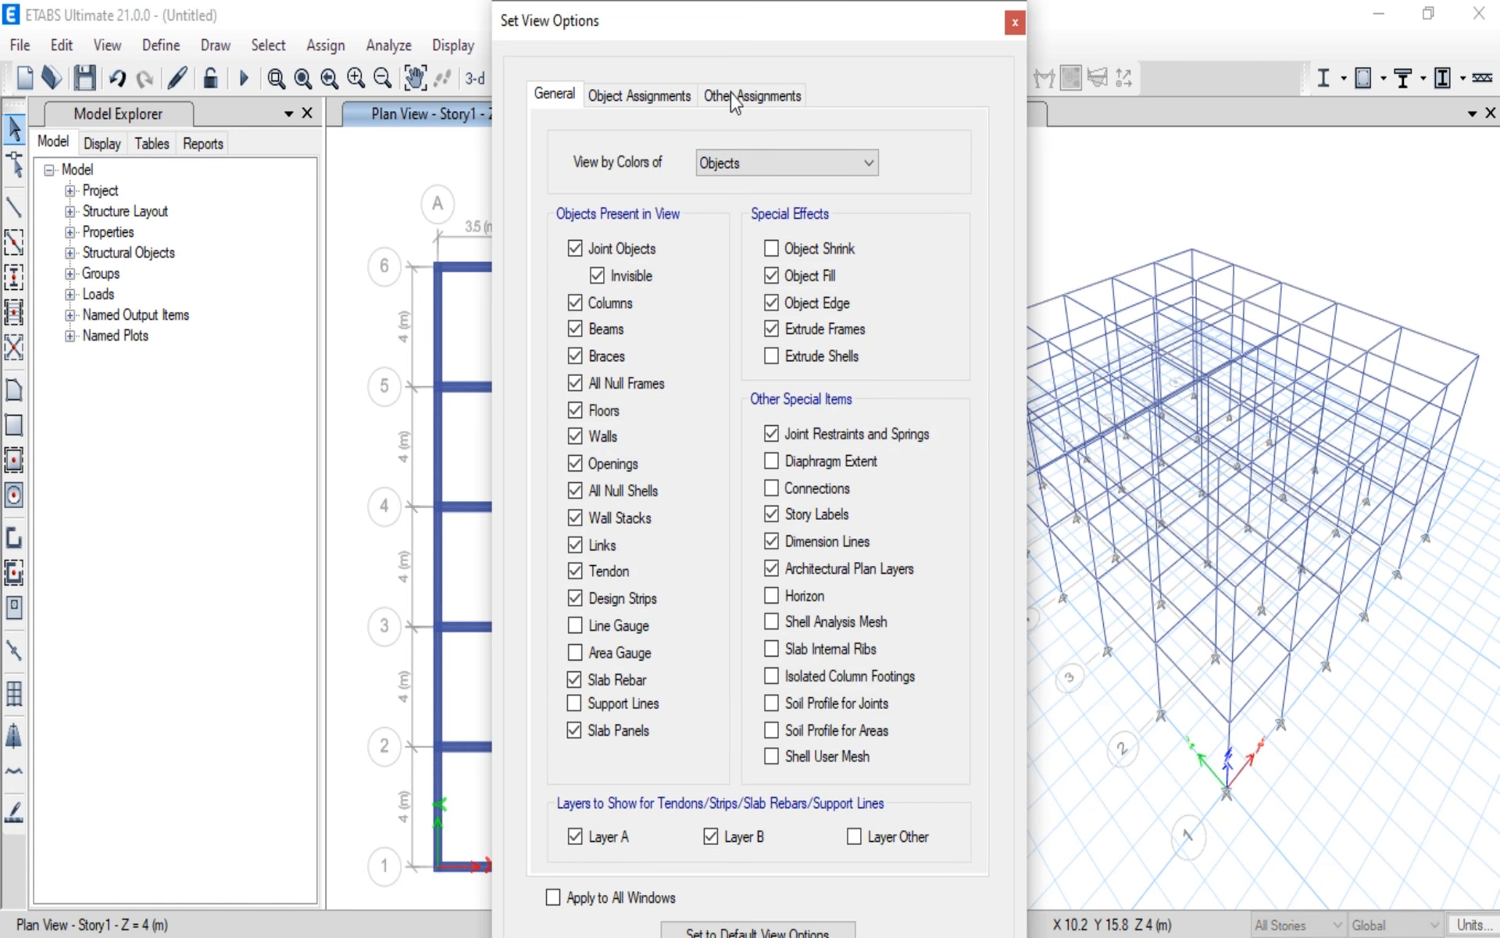
left_click(772, 328)
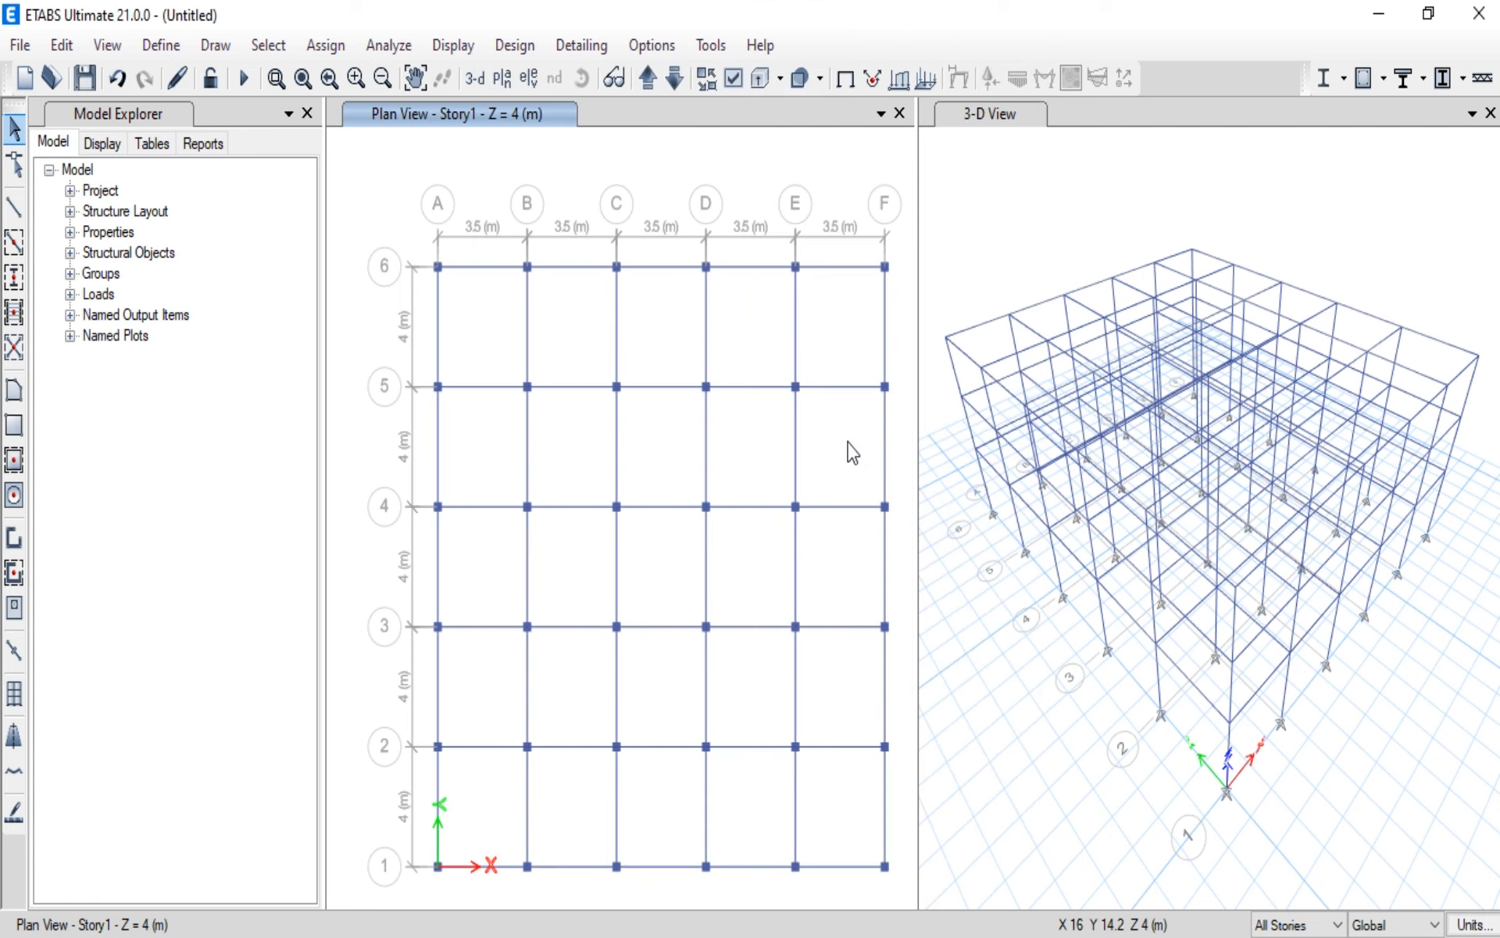
Step: Turn on Extrude Frames for the 3-D view
left_click(969, 108)
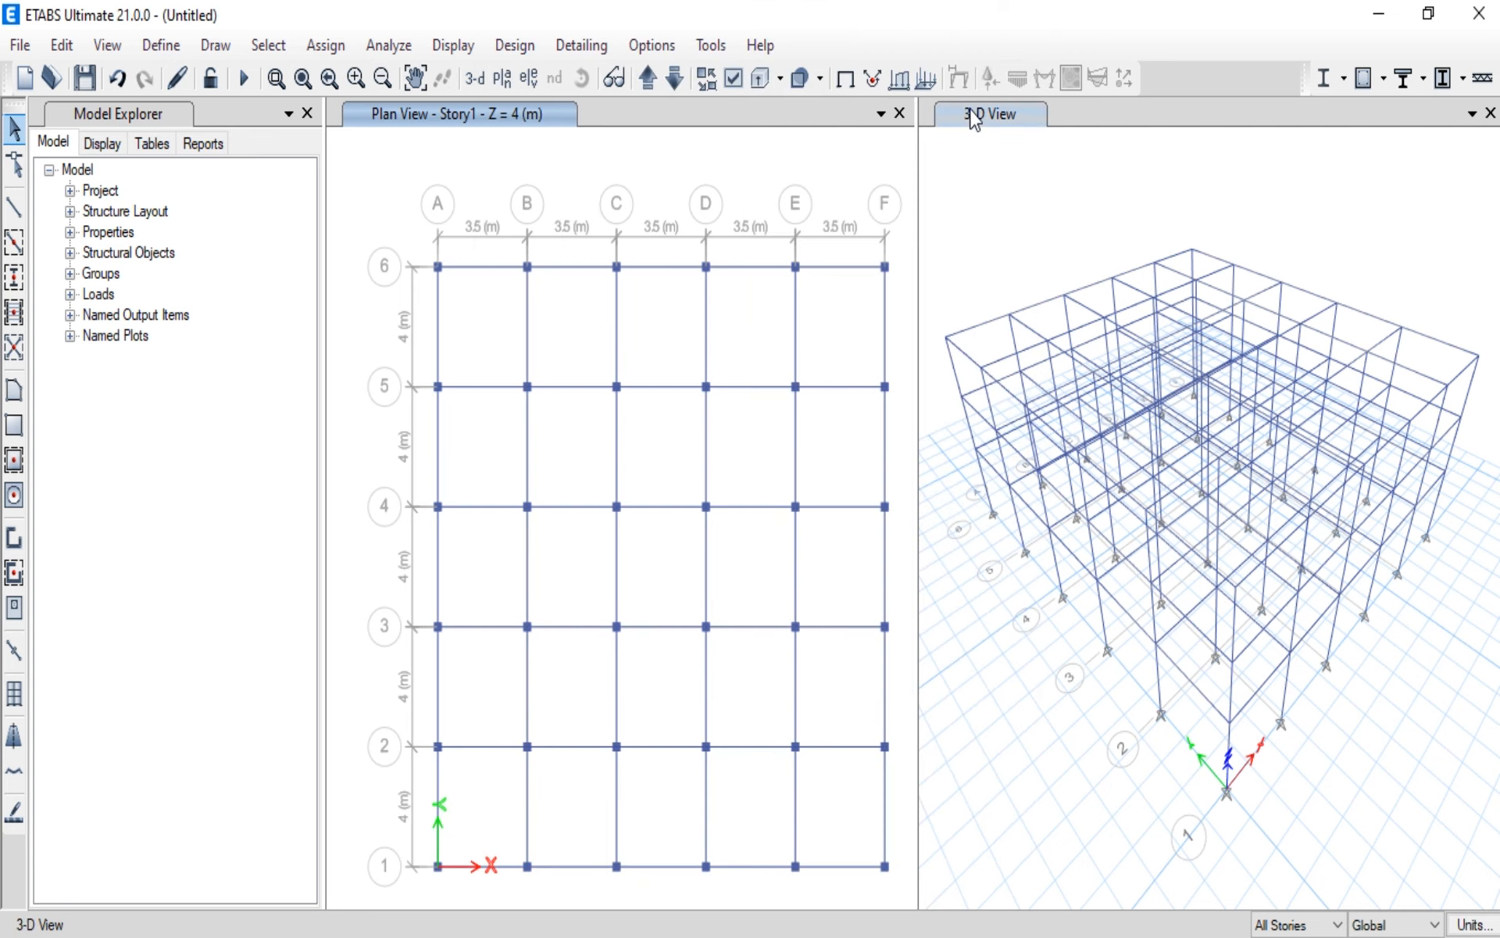
left_click(732, 78)
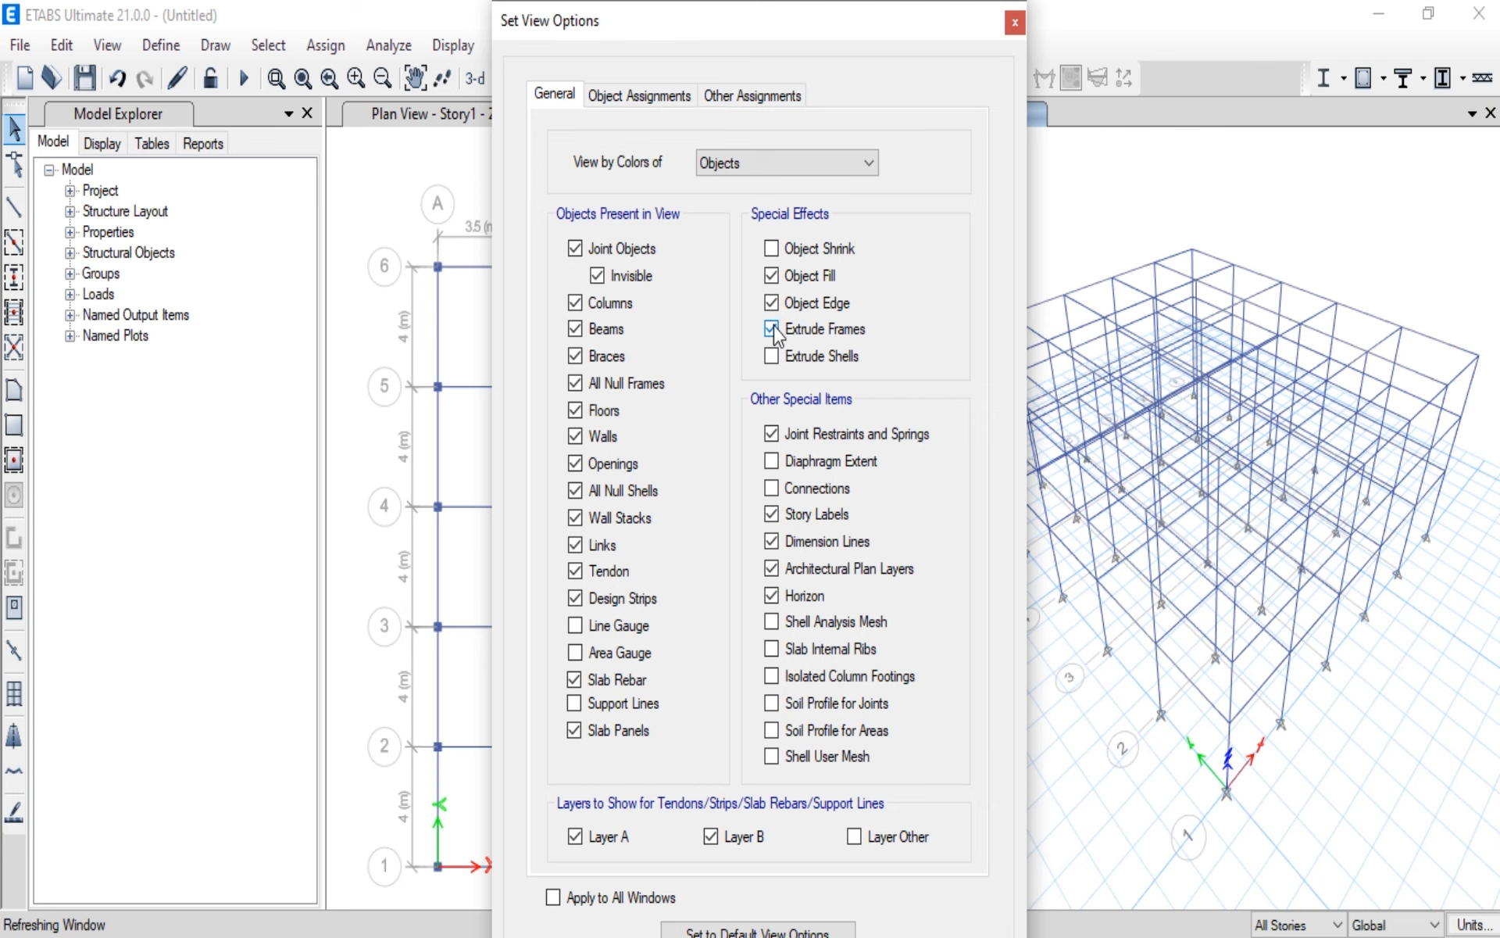
key("Return")
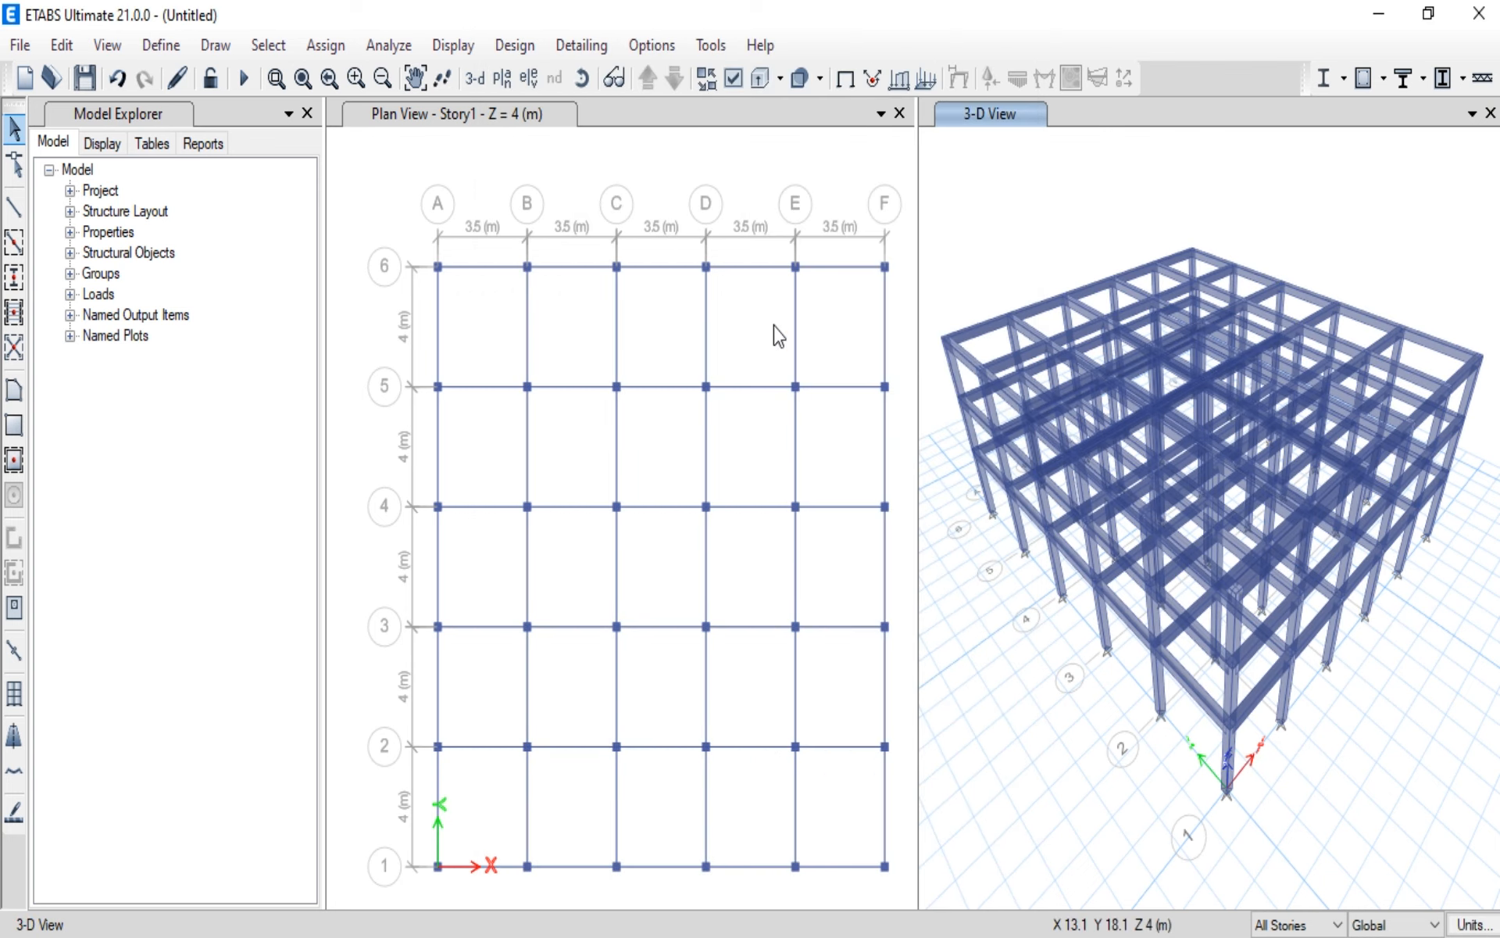
Step: Examine the extruded columns and beams of the building in the 3-D view
scroll(1273, 696, "up", 3)
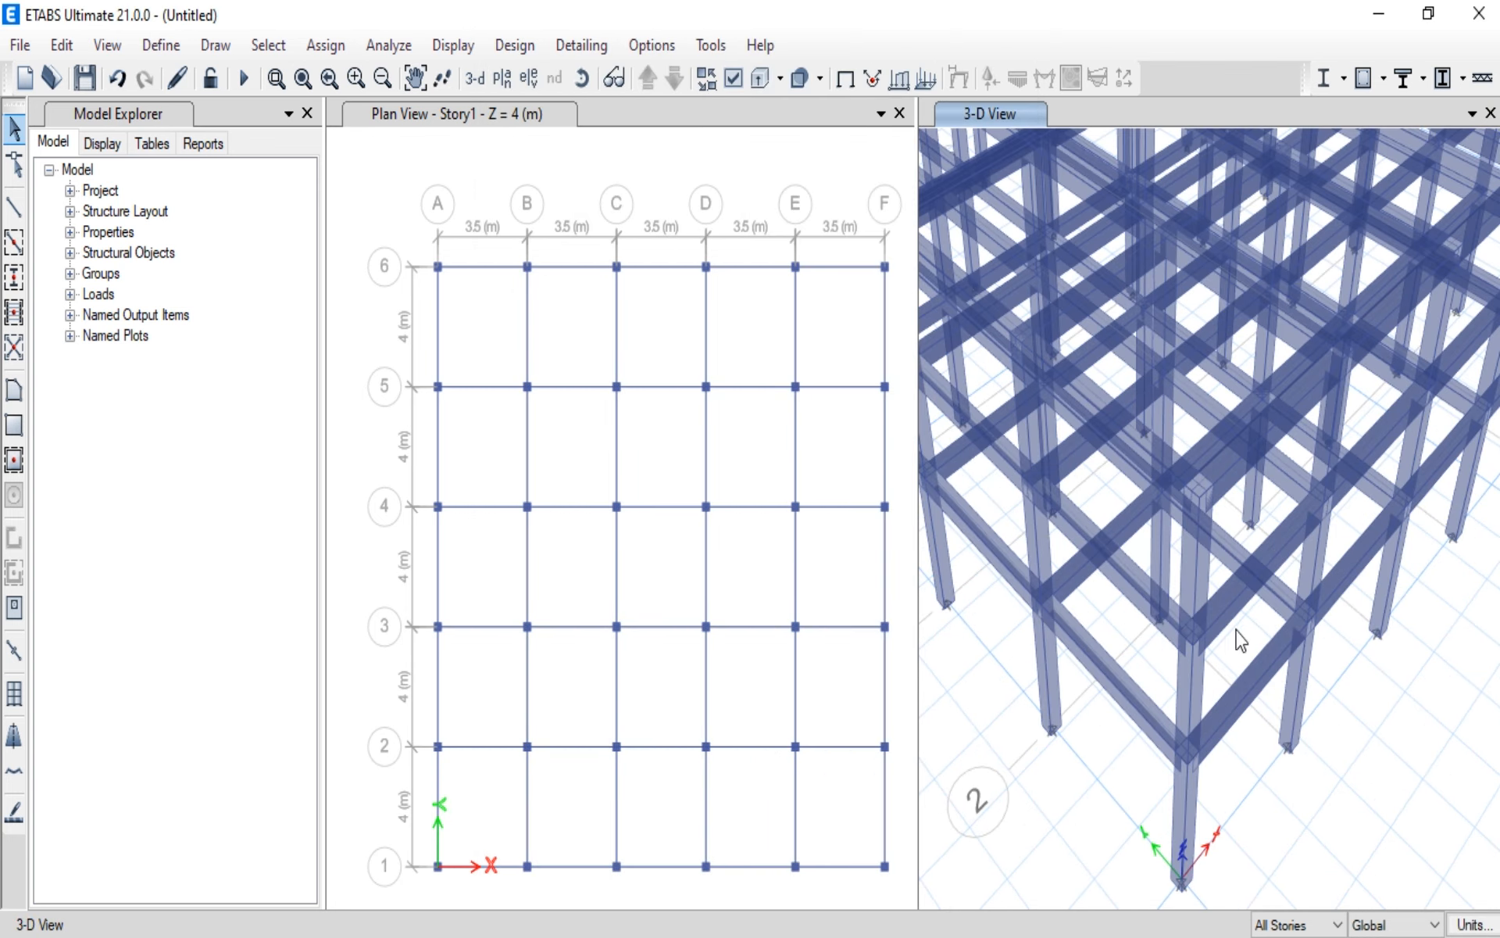
scroll(1238, 637, "down", 3)
scroll(1234, 626, "down", 3)
scroll(1235, 626, "up", 3)
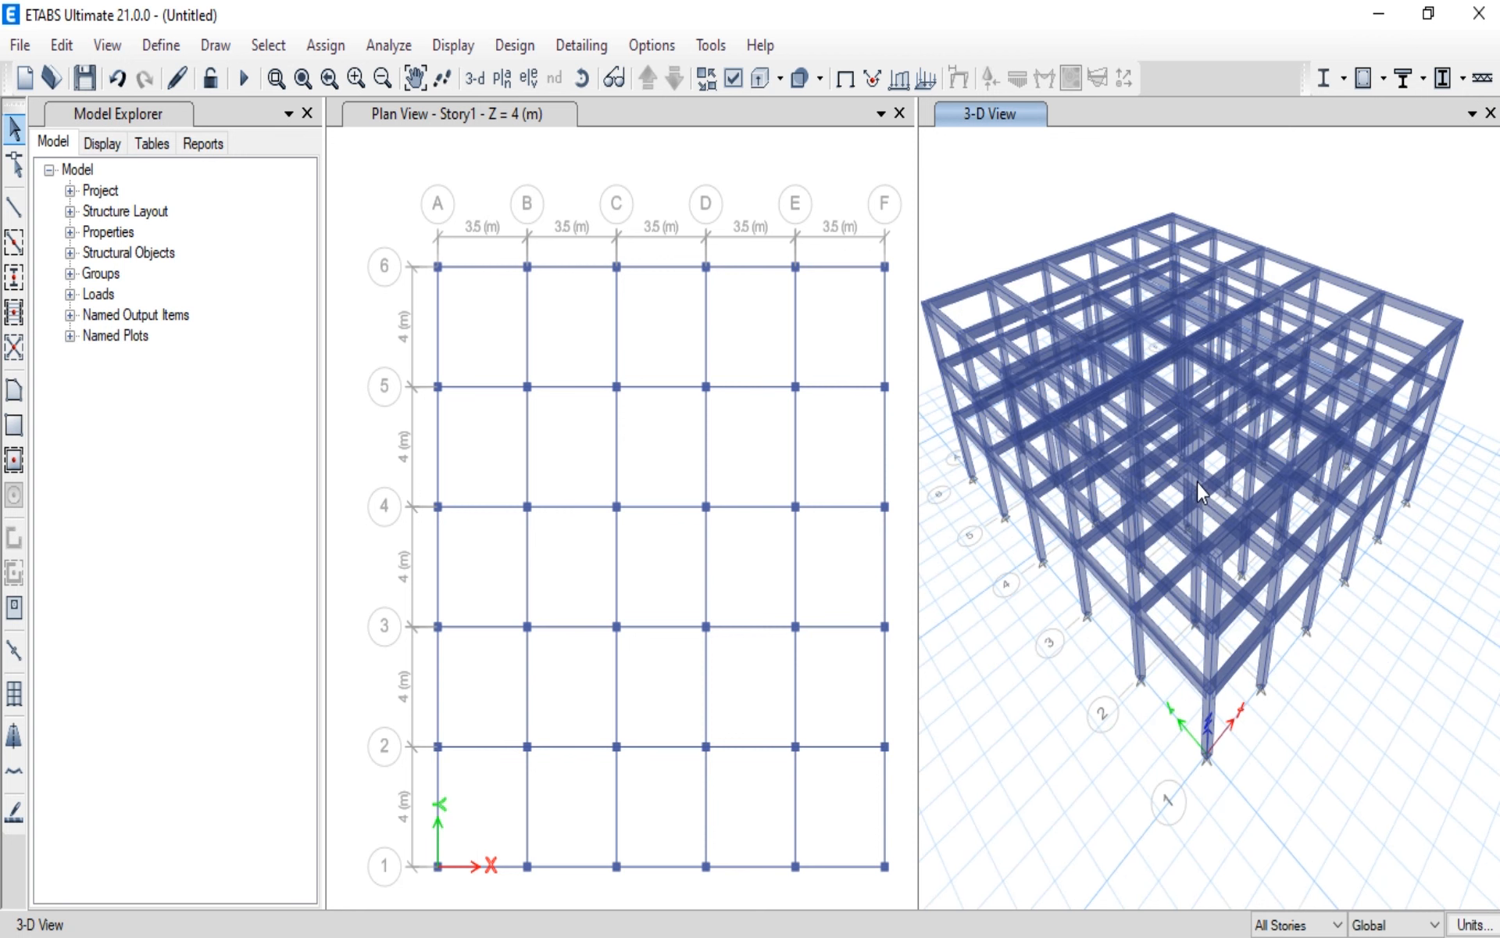
middle_click_drag(1201, 487, 1207, 548)
scroll(1211, 582, "up", 3)
scroll(1211, 582, "down", 3)
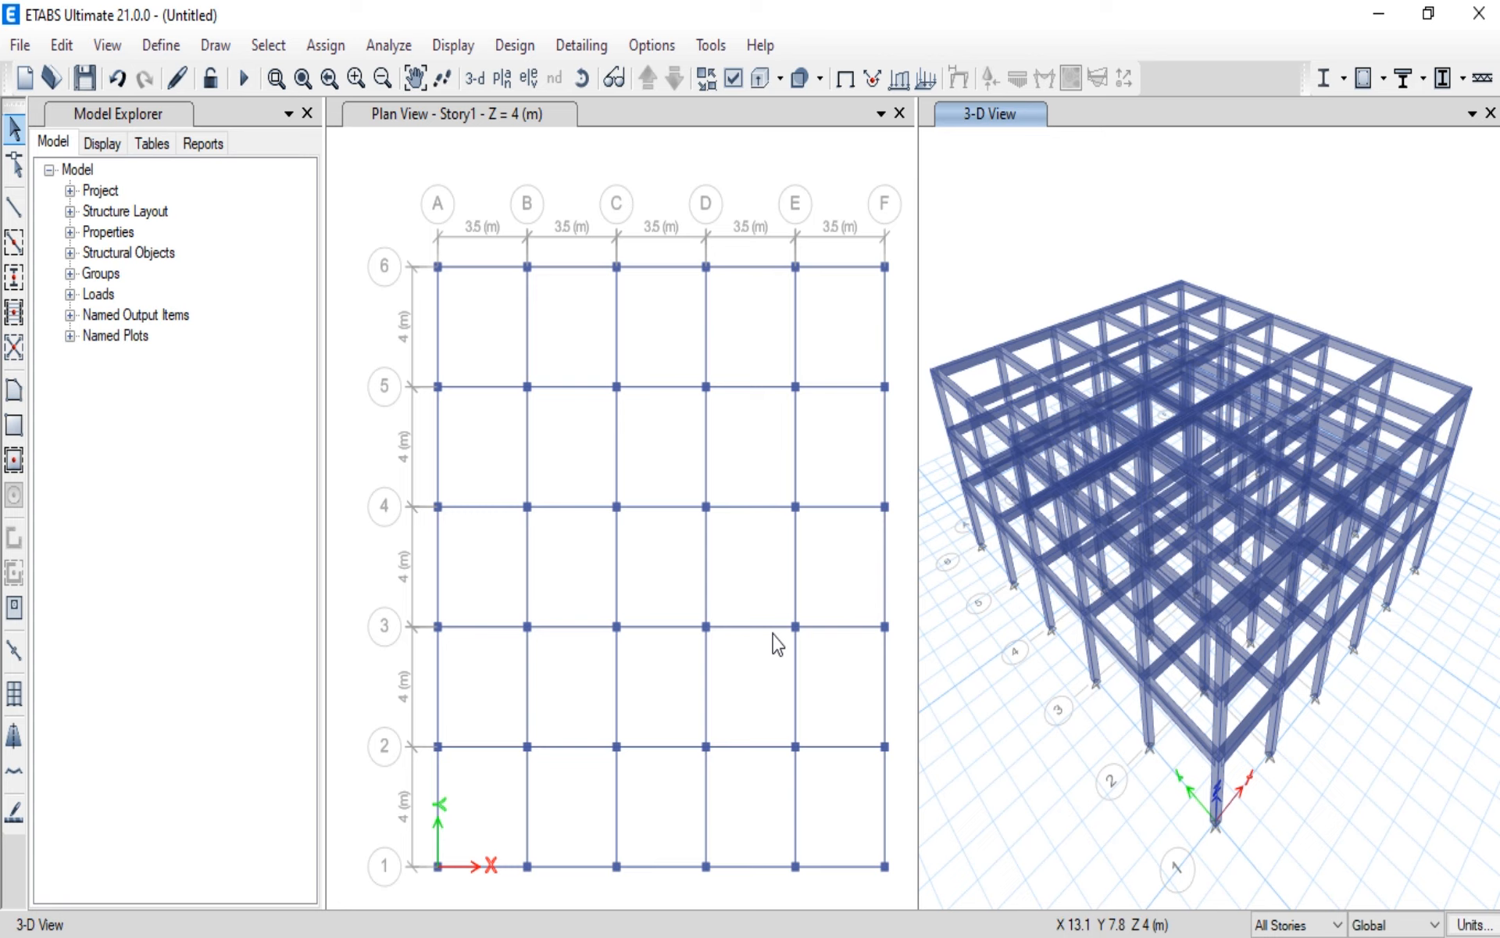
Step: Quick-draw FLOOR SLAB panels in the five bays between grids 5 and 6, from A to F, on all stories
left_click(13, 461)
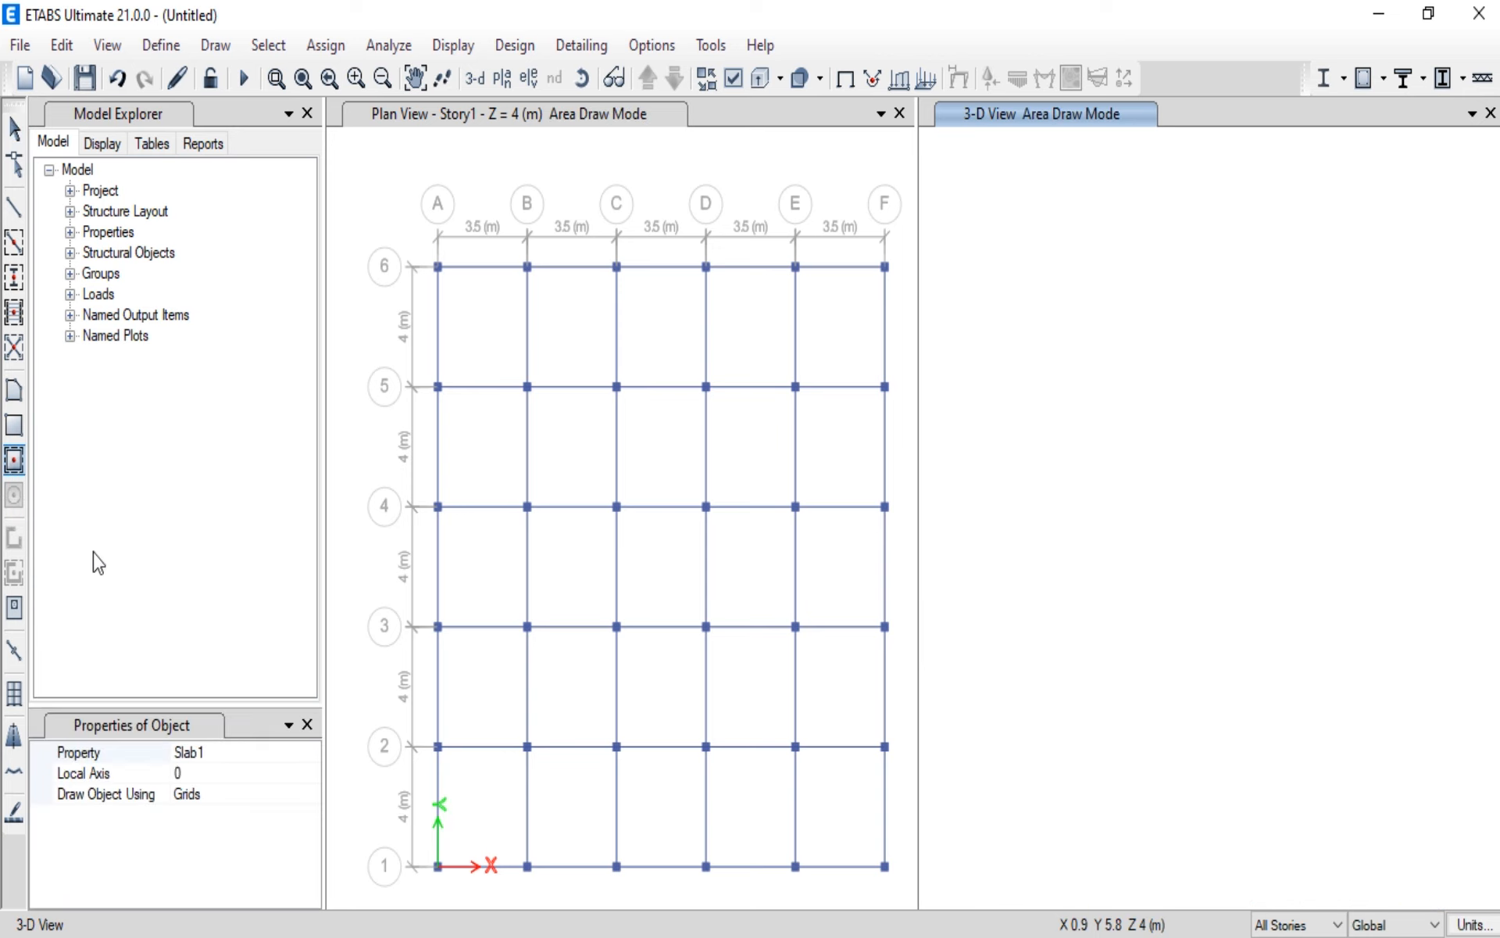
left_click(273, 754)
left_click(310, 753)
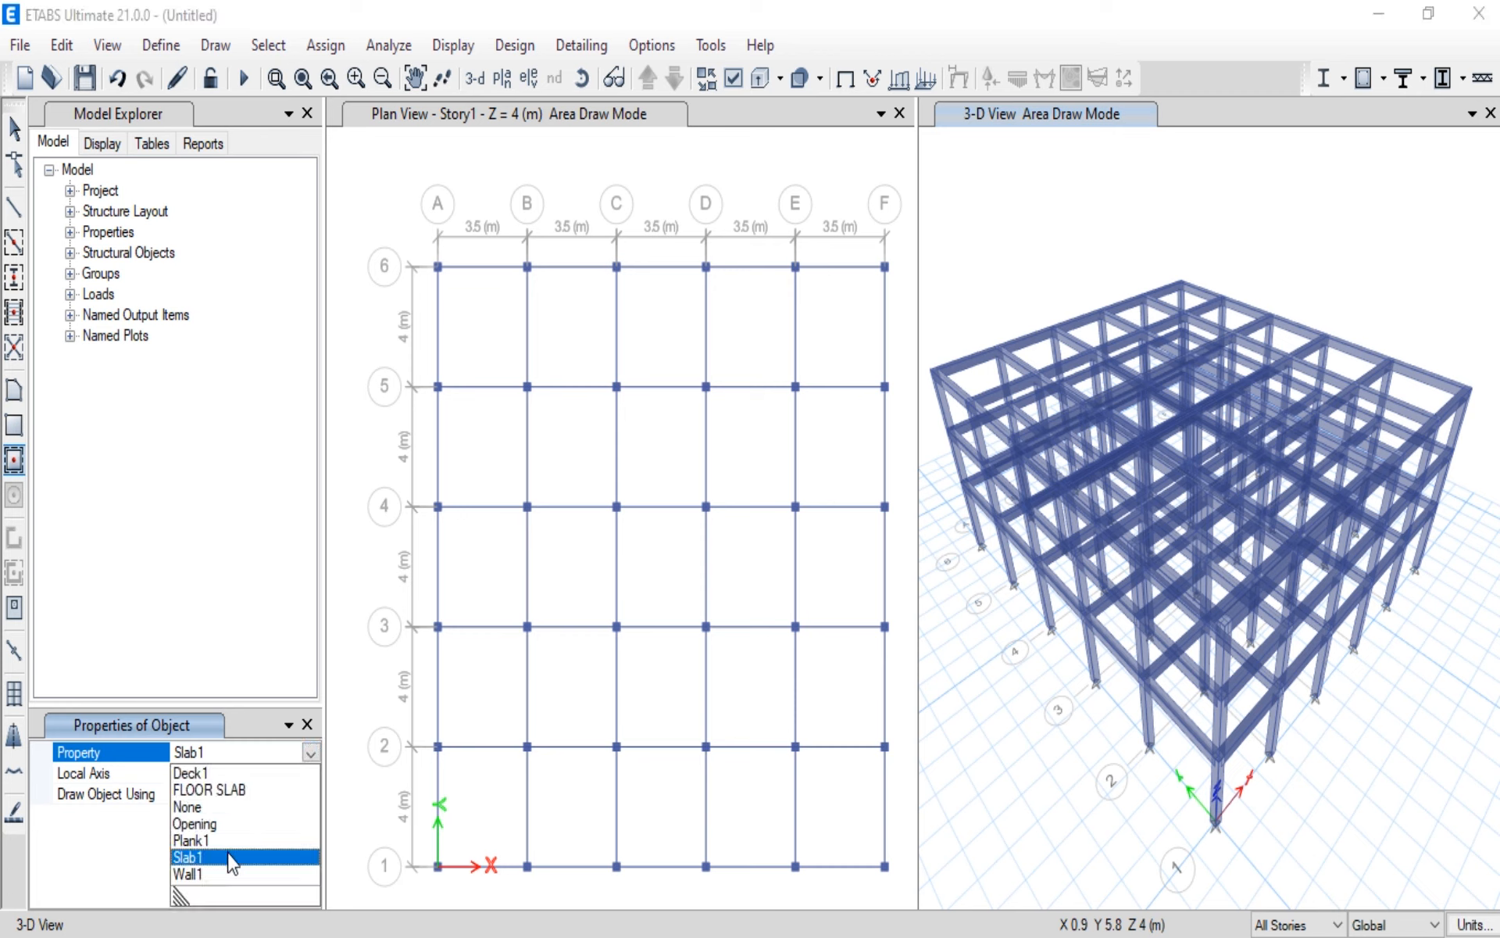
left_click(208, 789)
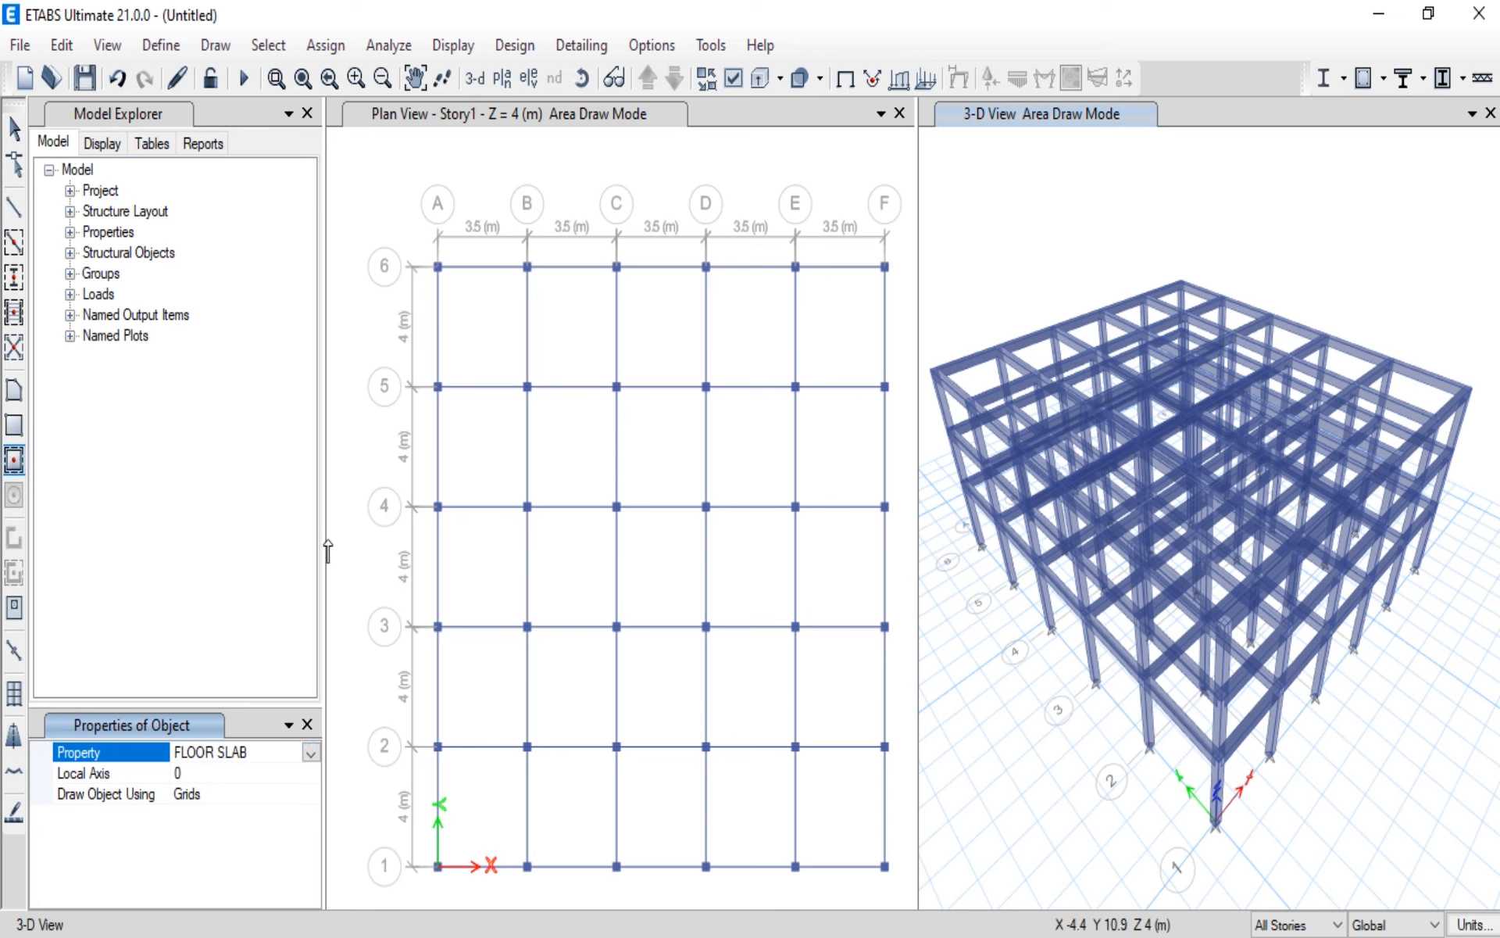
left_click(469, 337)
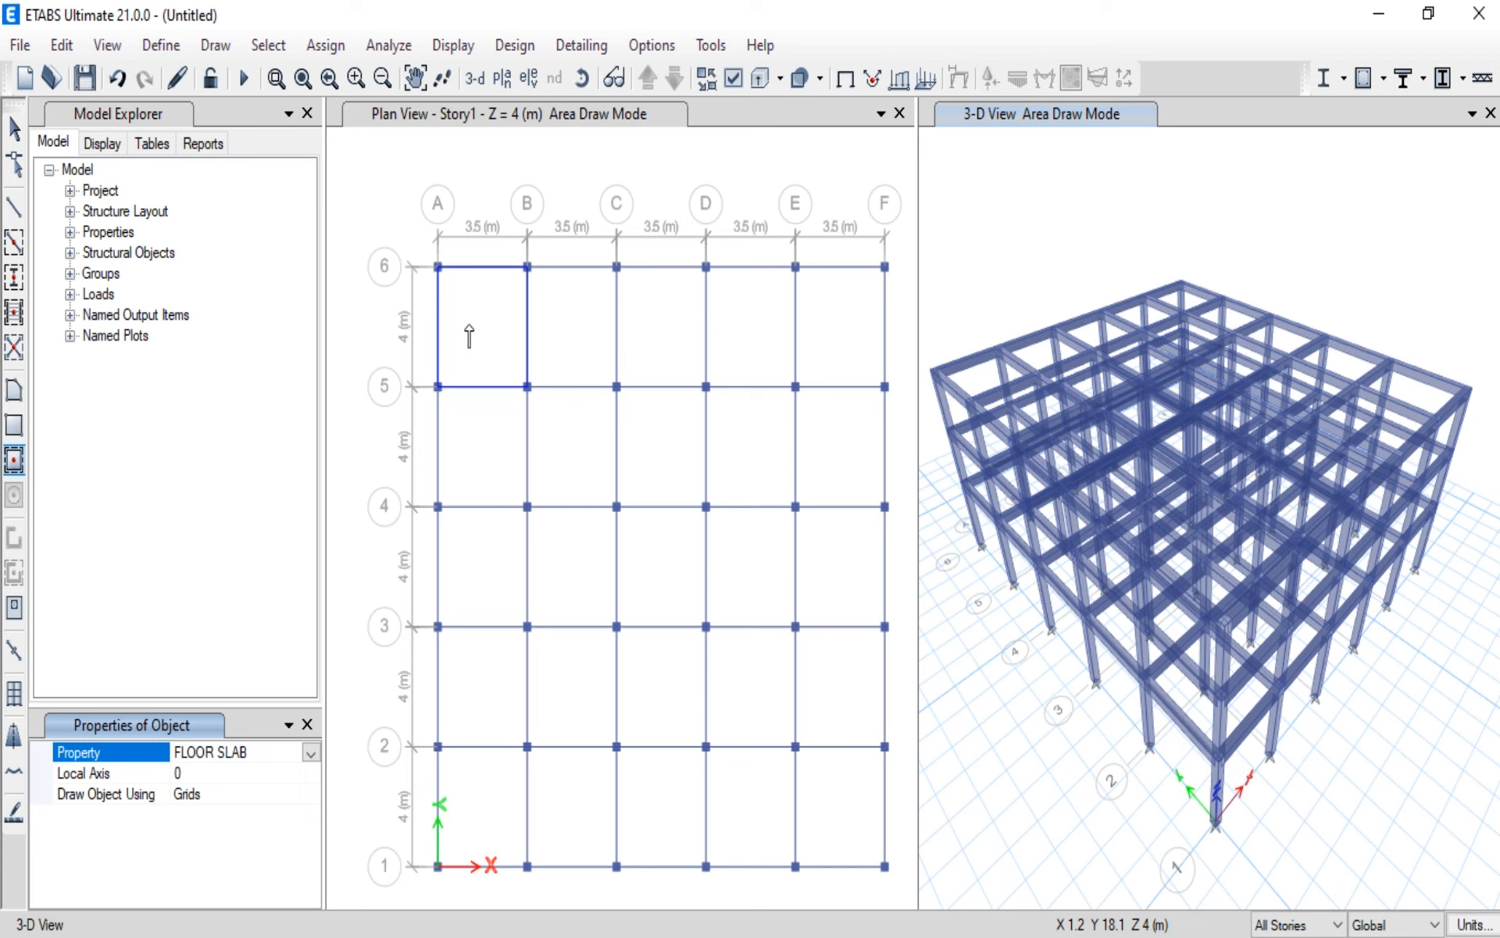
left_click(470, 334)
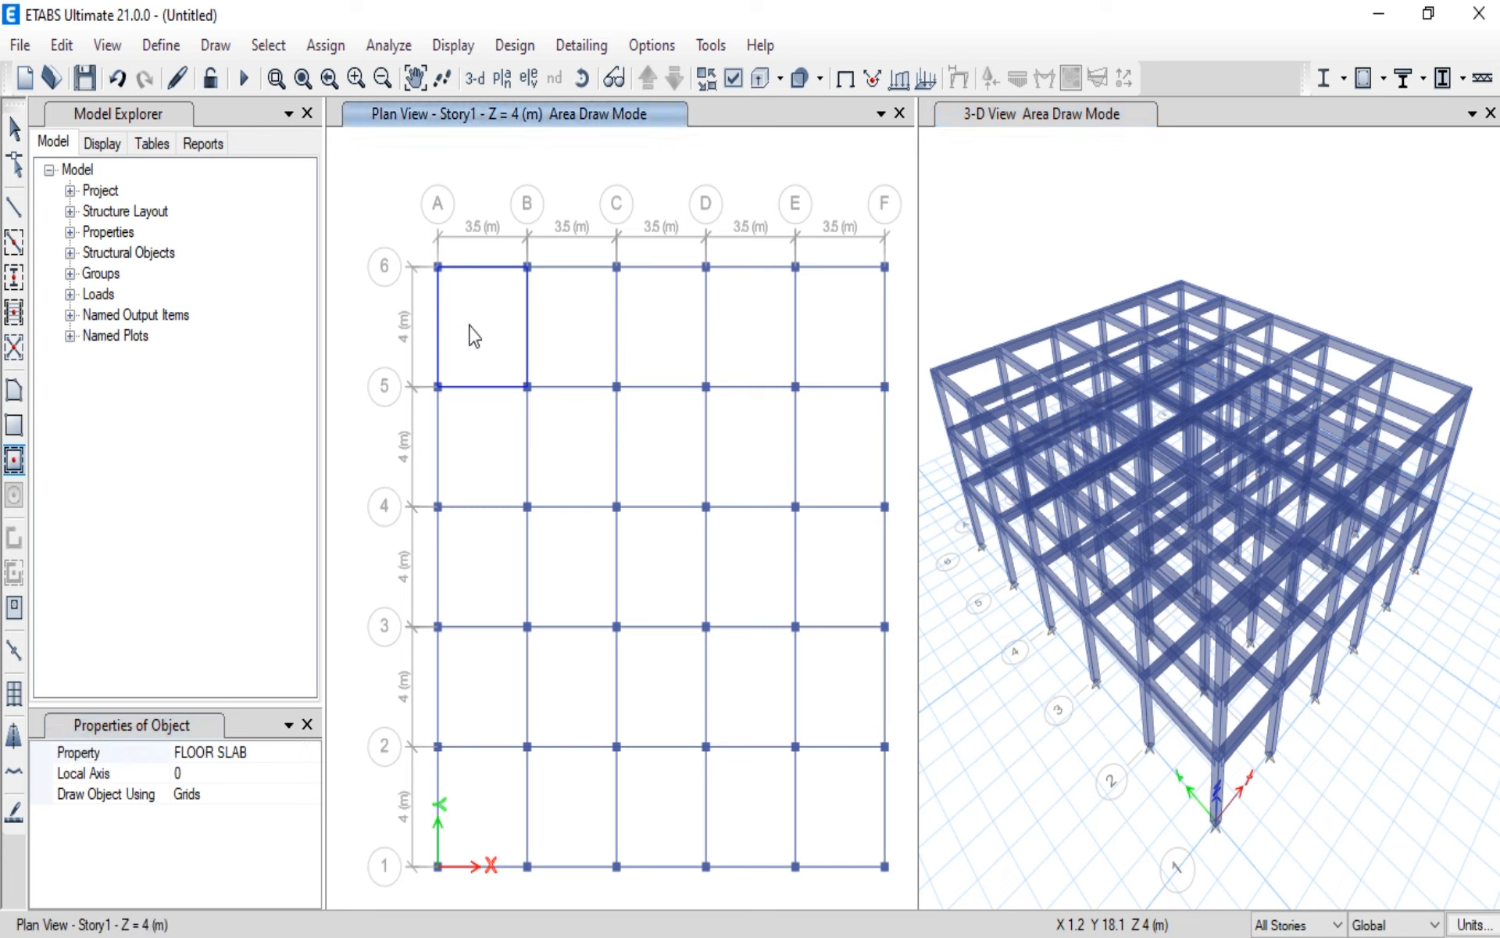
left_click(583, 337)
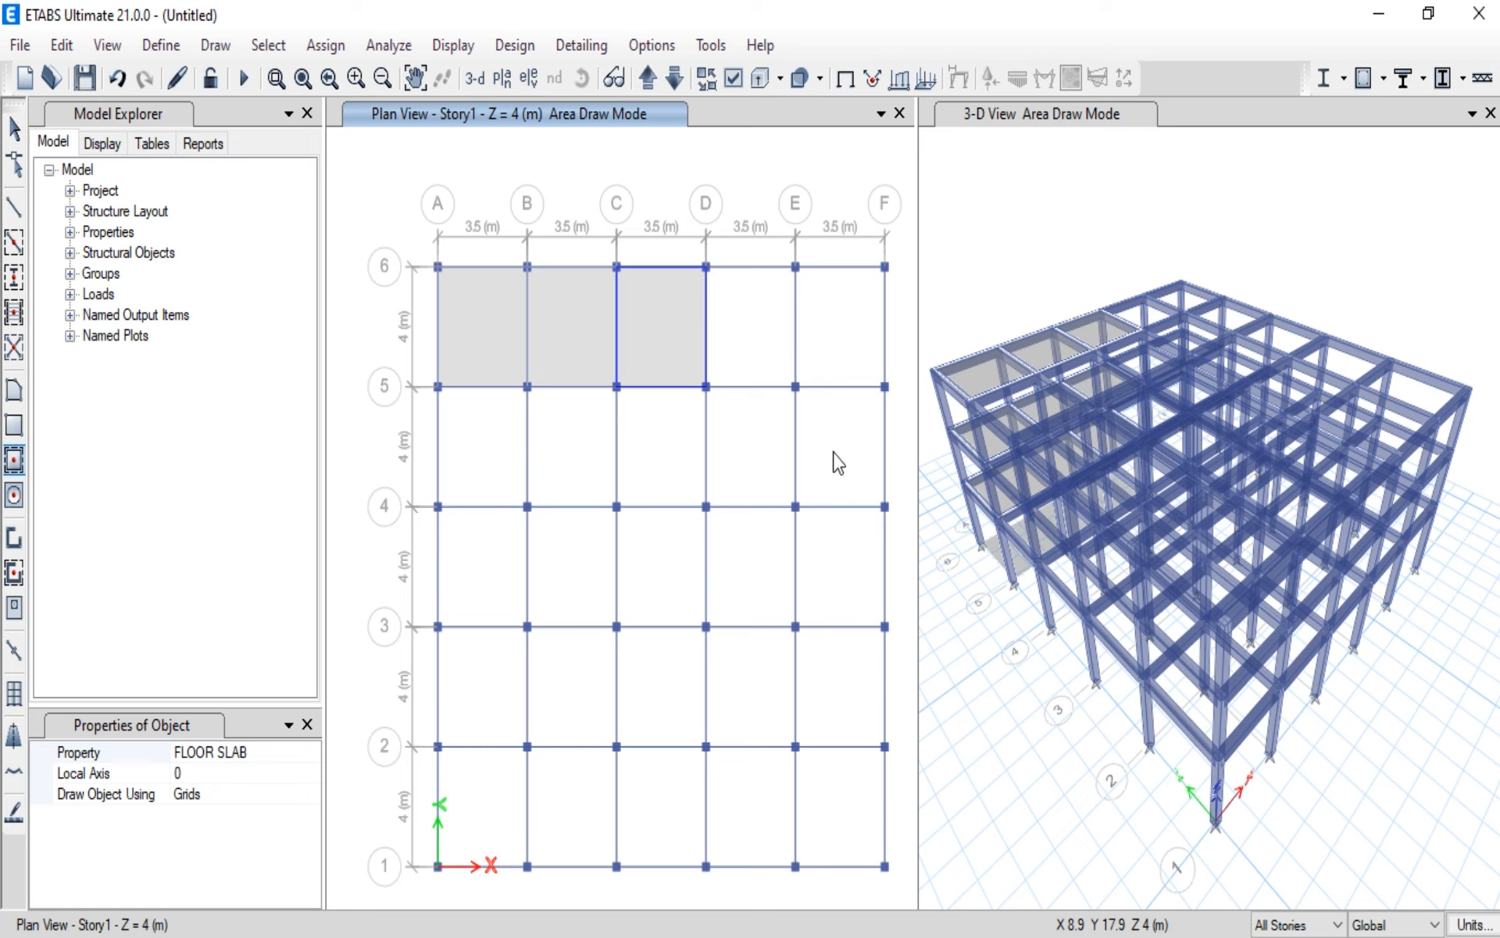
left_click(750, 335)
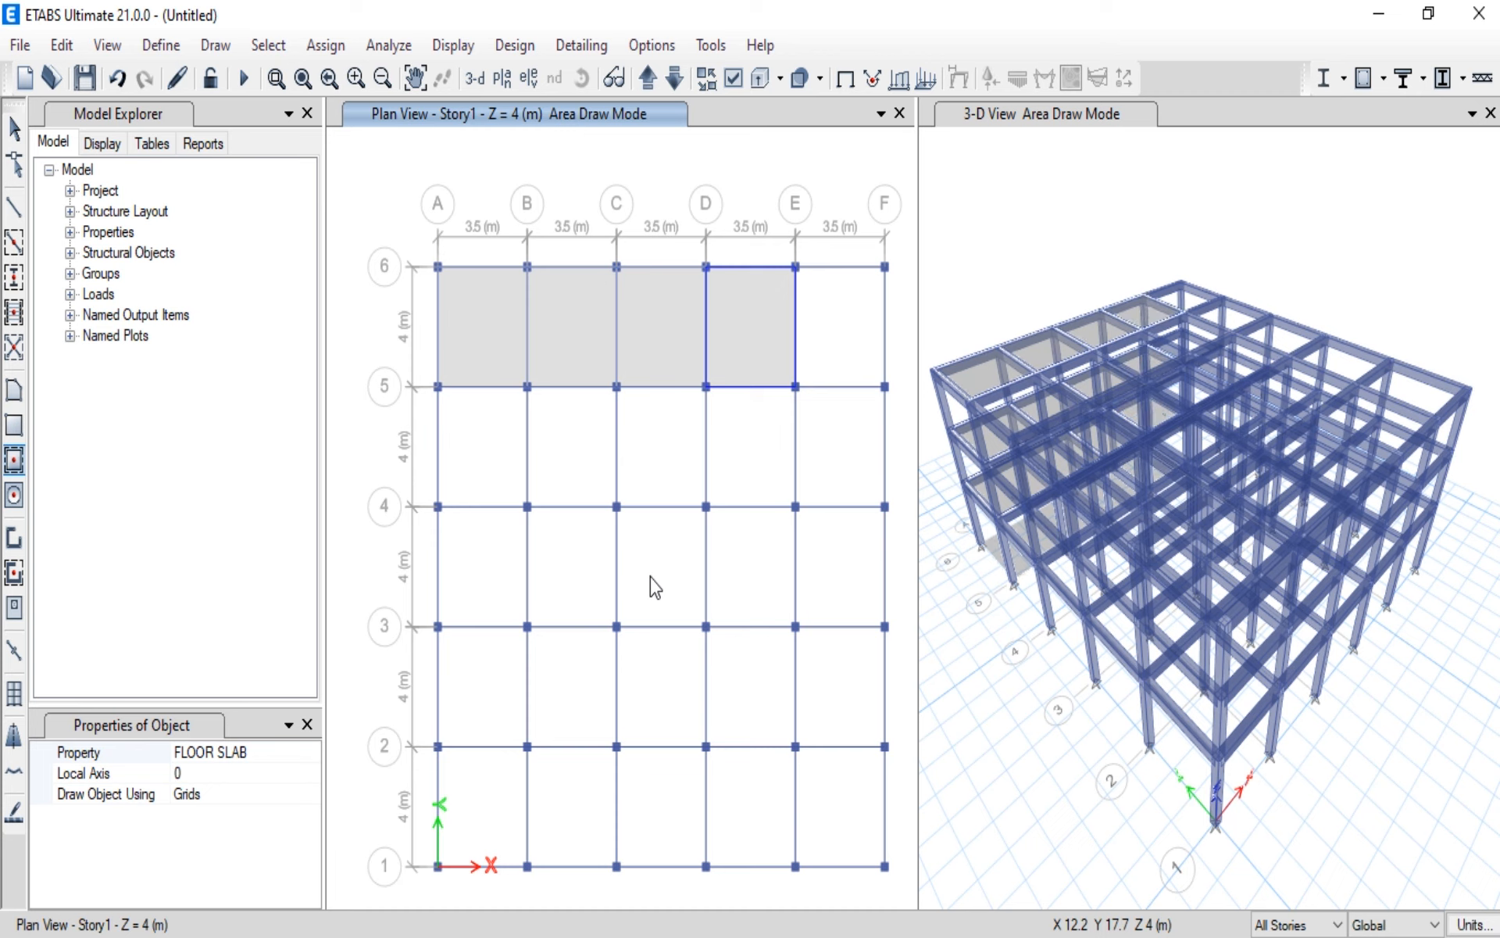
left_click(829, 323)
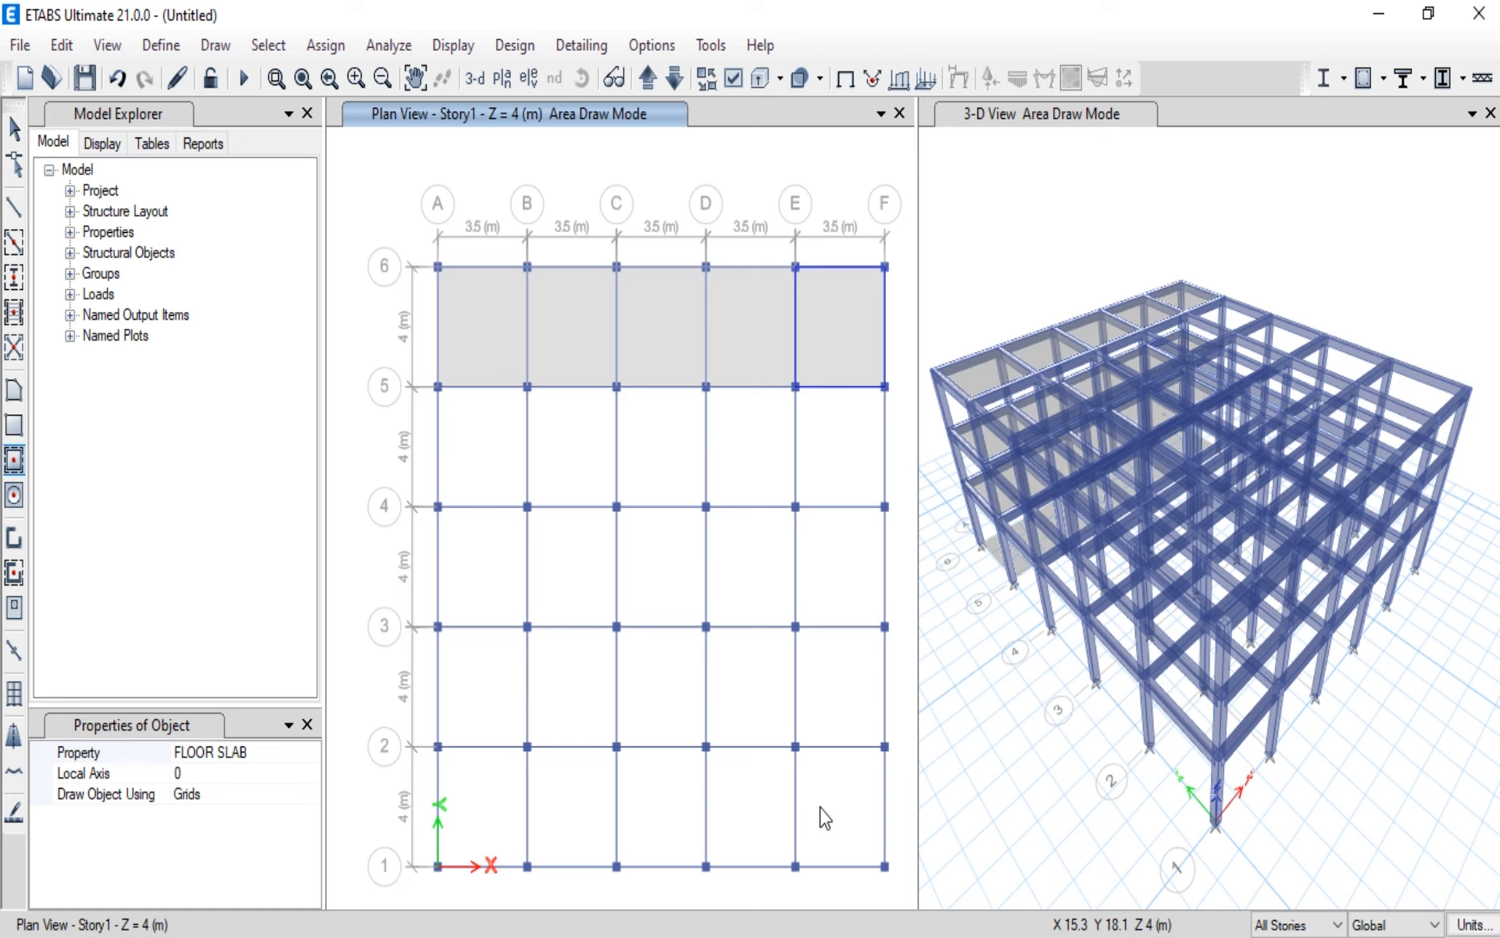
Step: Add FLOOR SLAB panels to the five bays between grids 4 and 5, from A to F
left_click(481, 425)
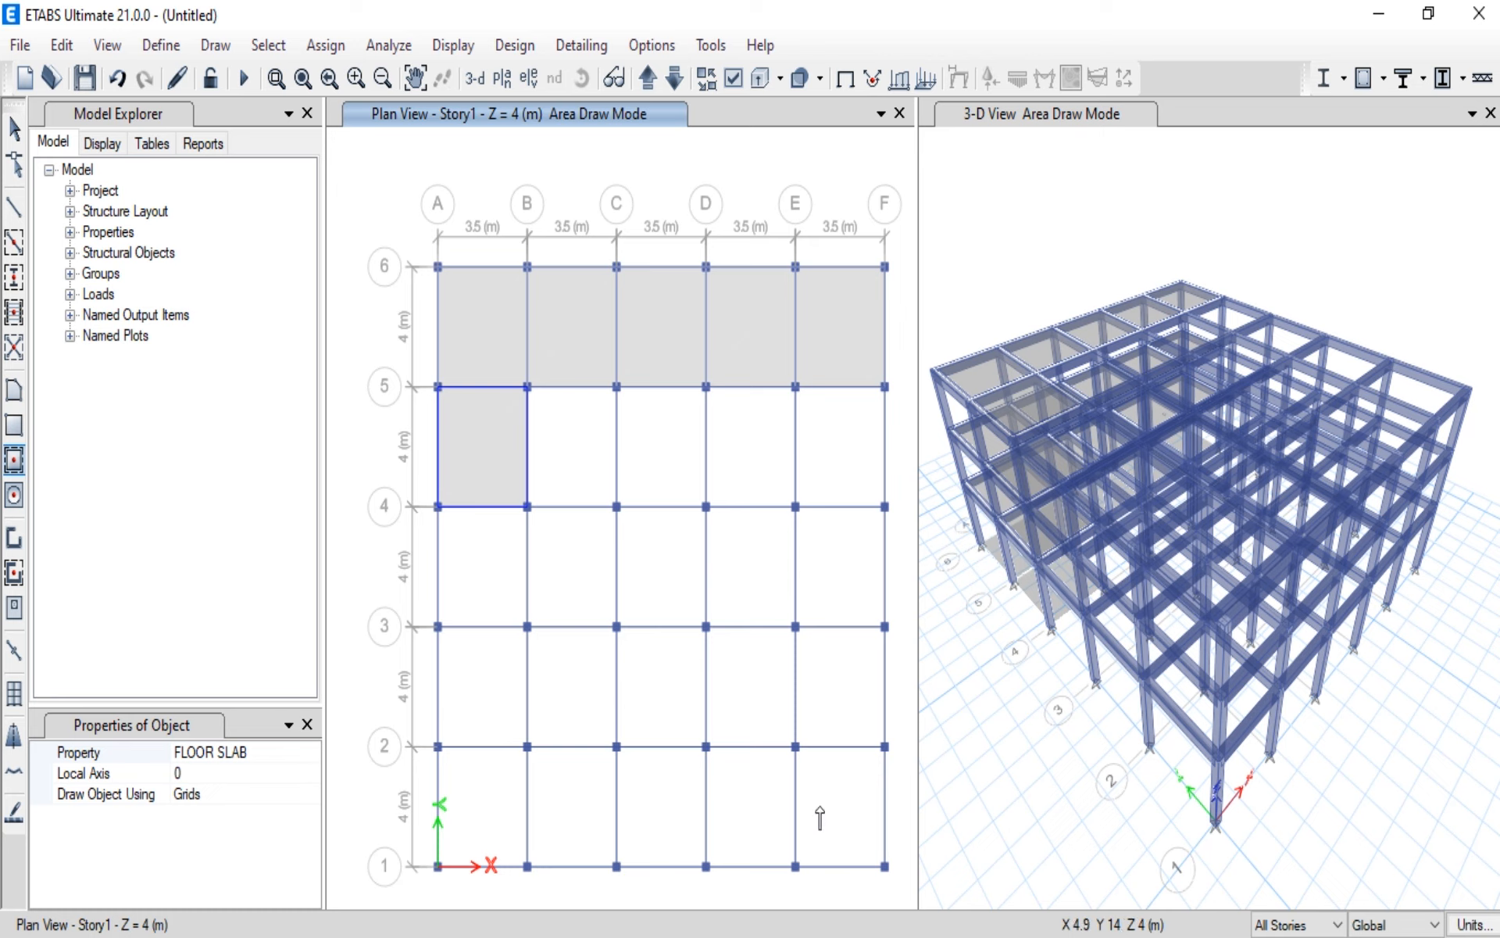
left_click(562, 446)
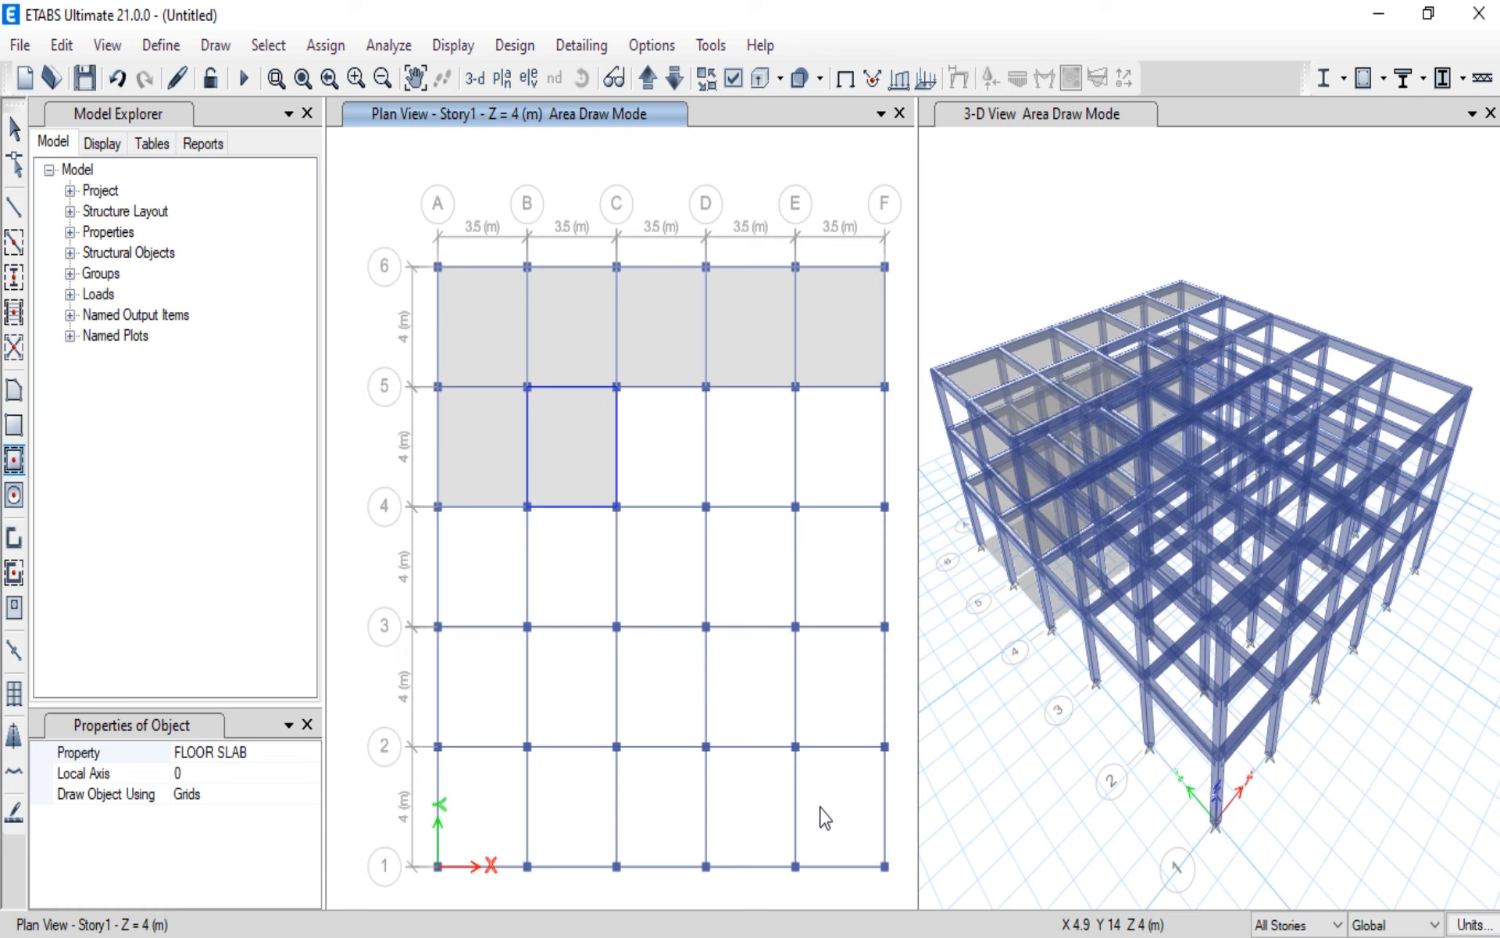
left_click(665, 457)
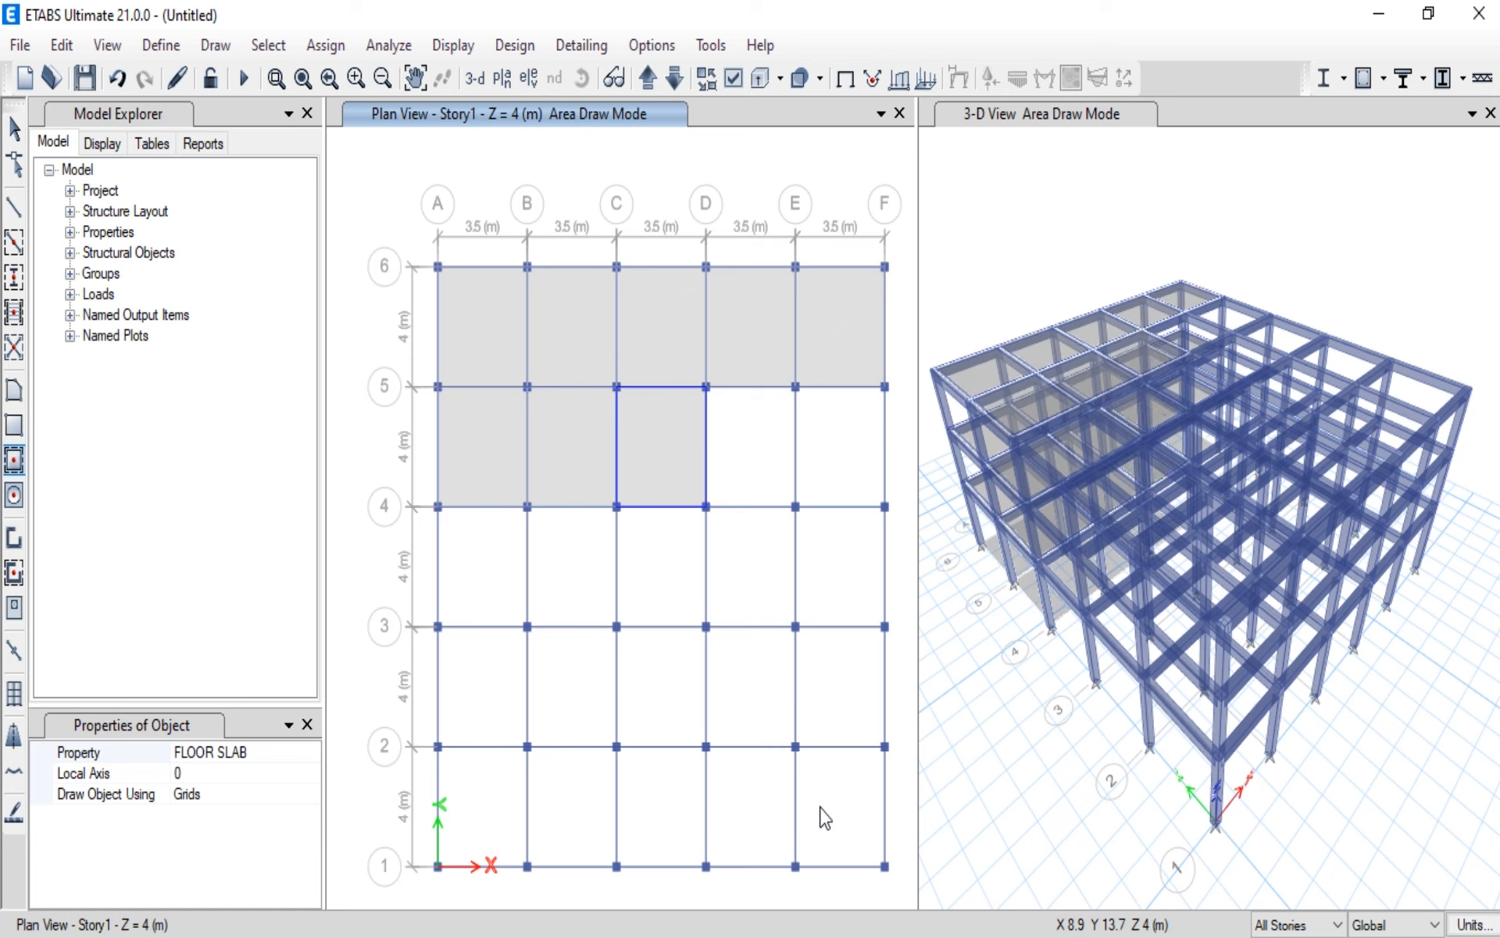
left_click(736, 461)
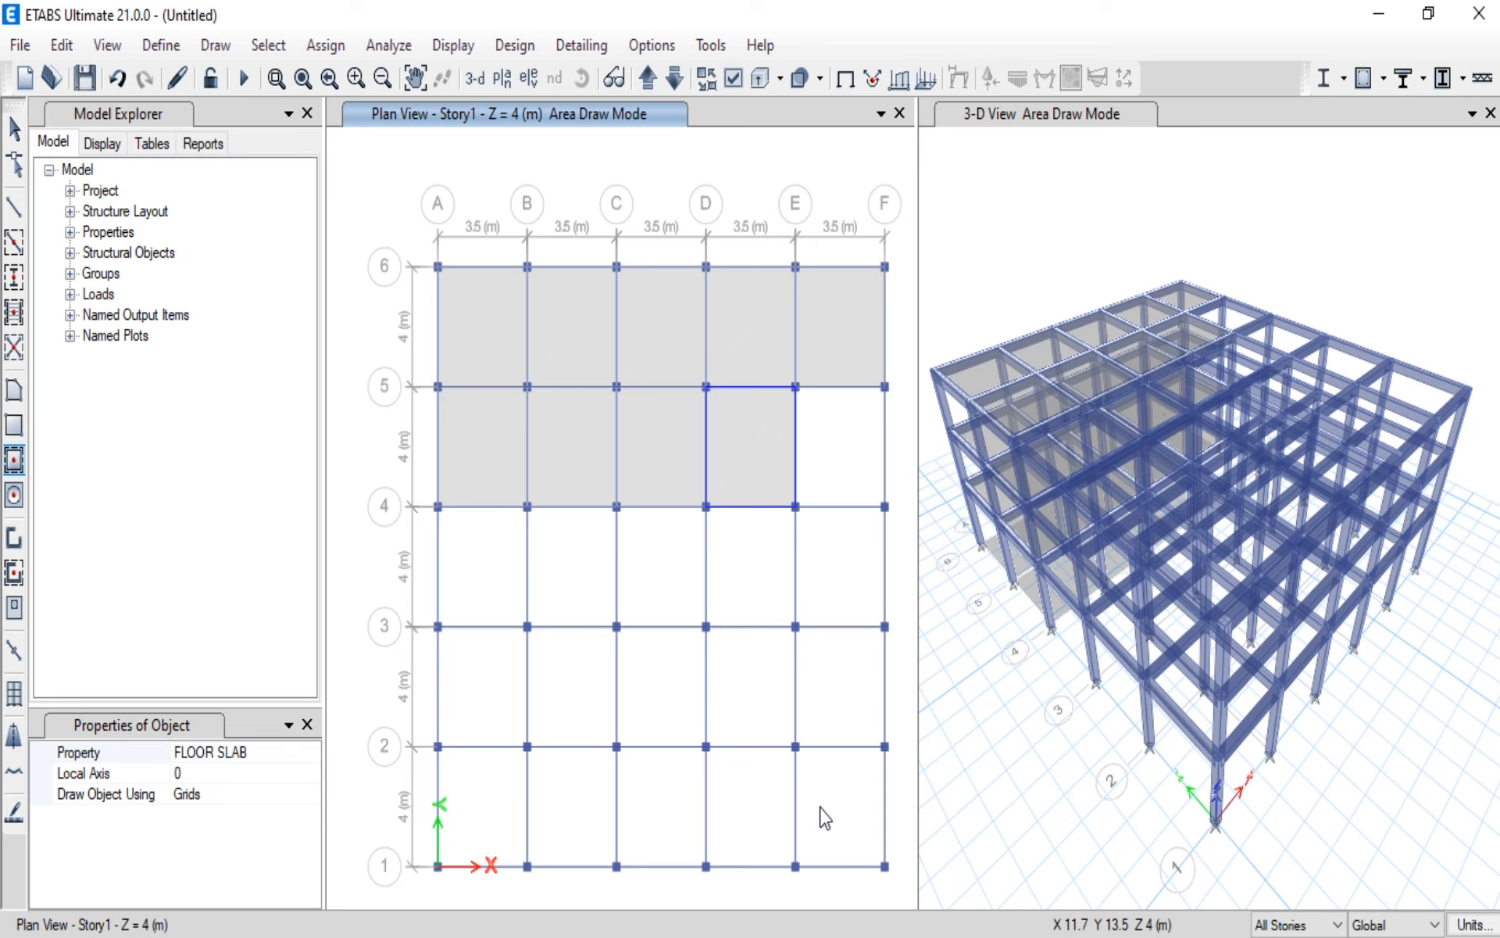
left_click(834, 450)
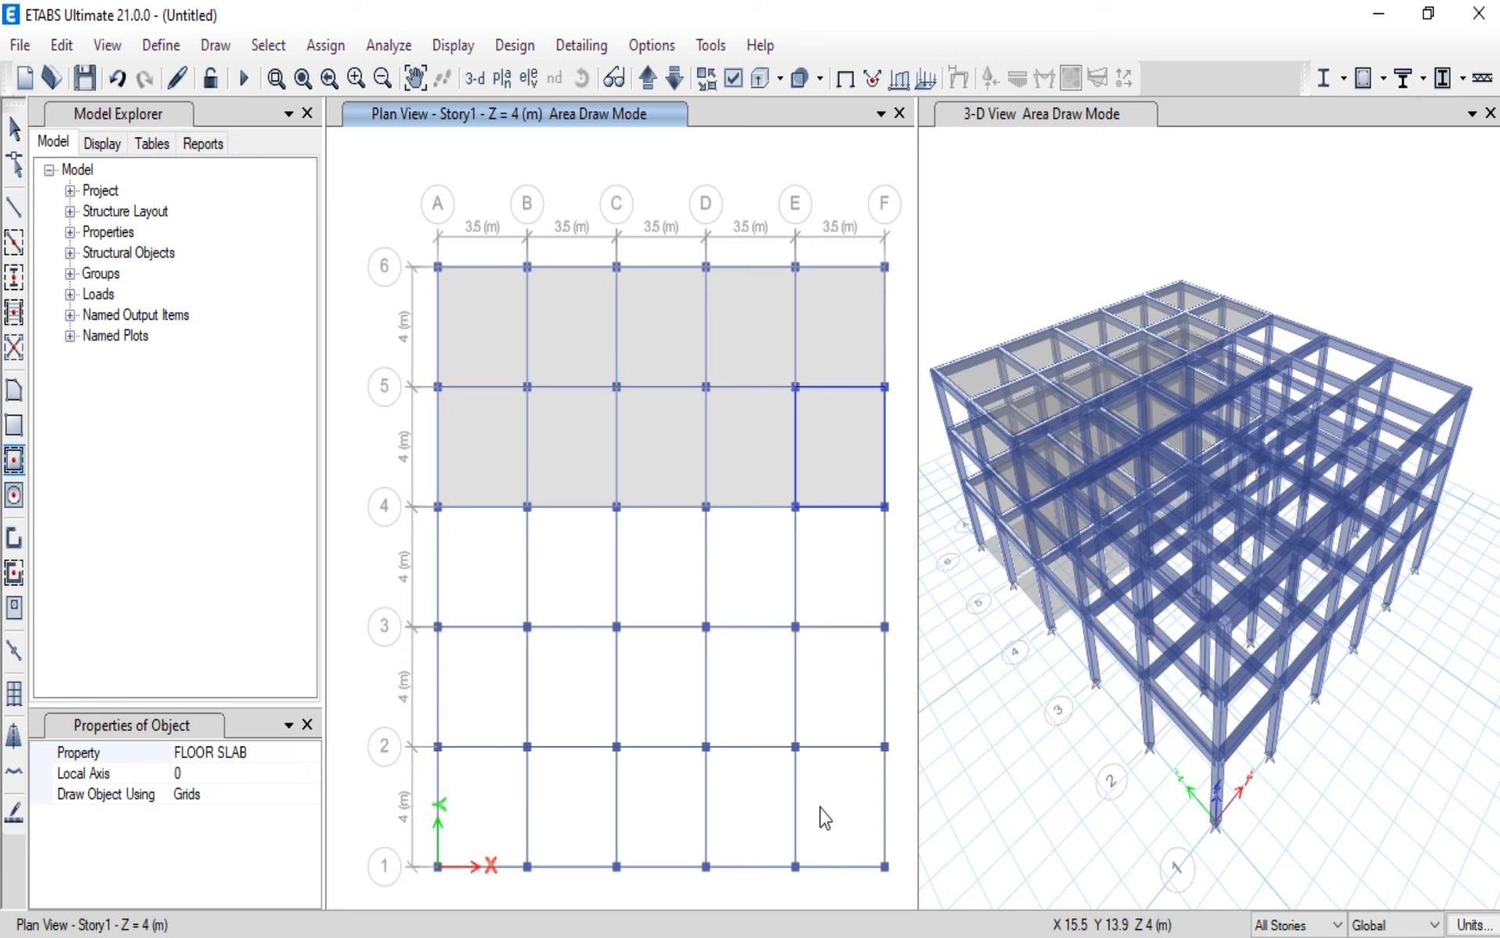
Step: Add FLOOR SLAB panels to the three bays between grids 3 and 4, from A to D
left_click(471, 561)
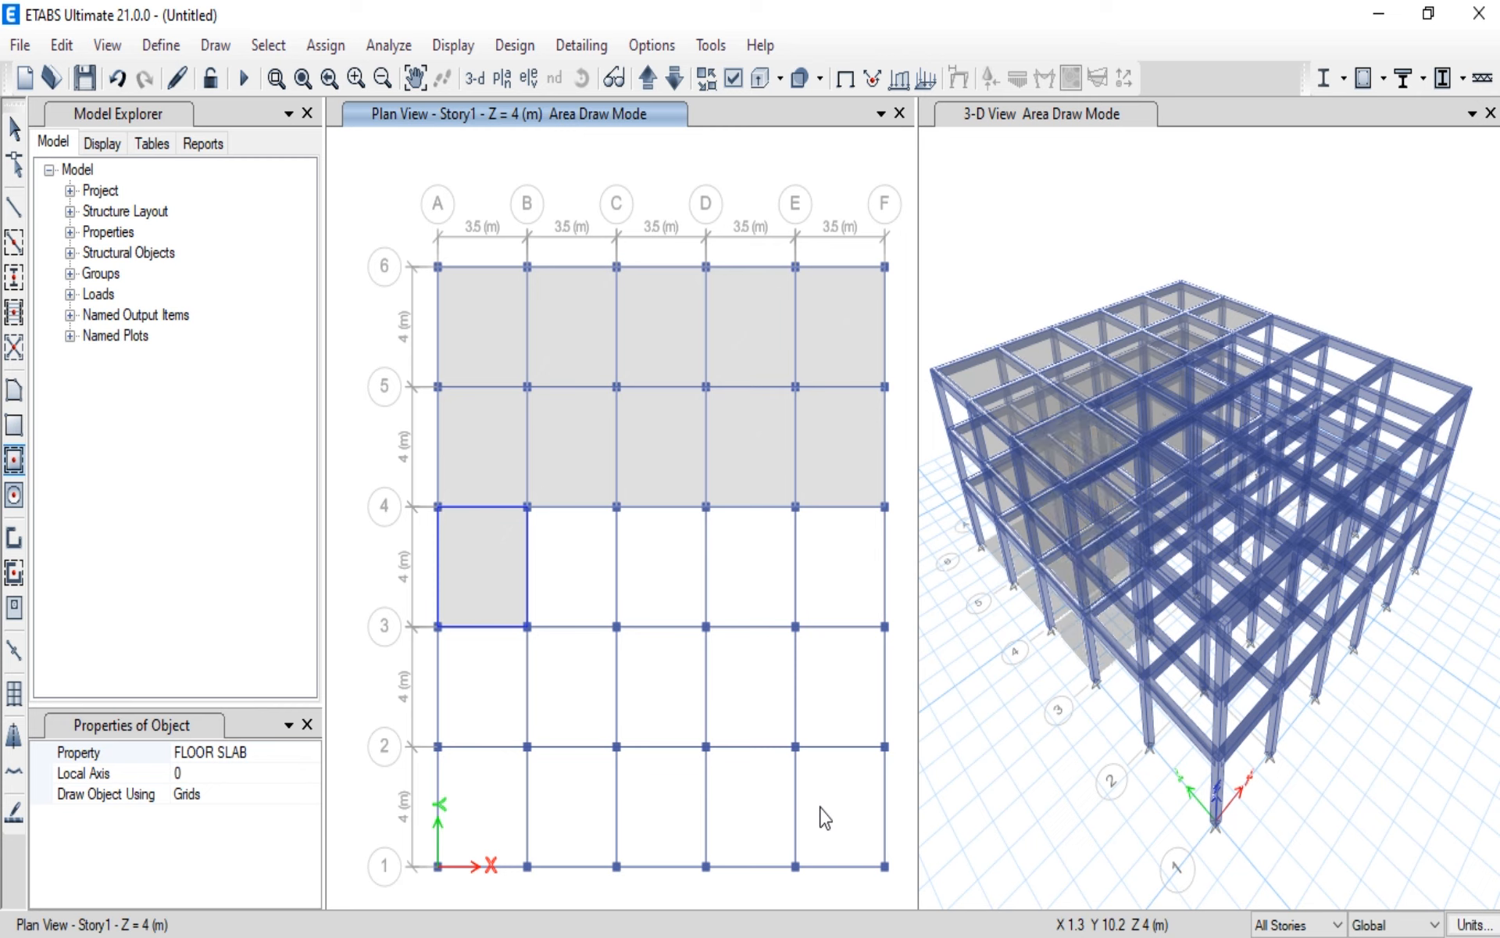
left_click(560, 569)
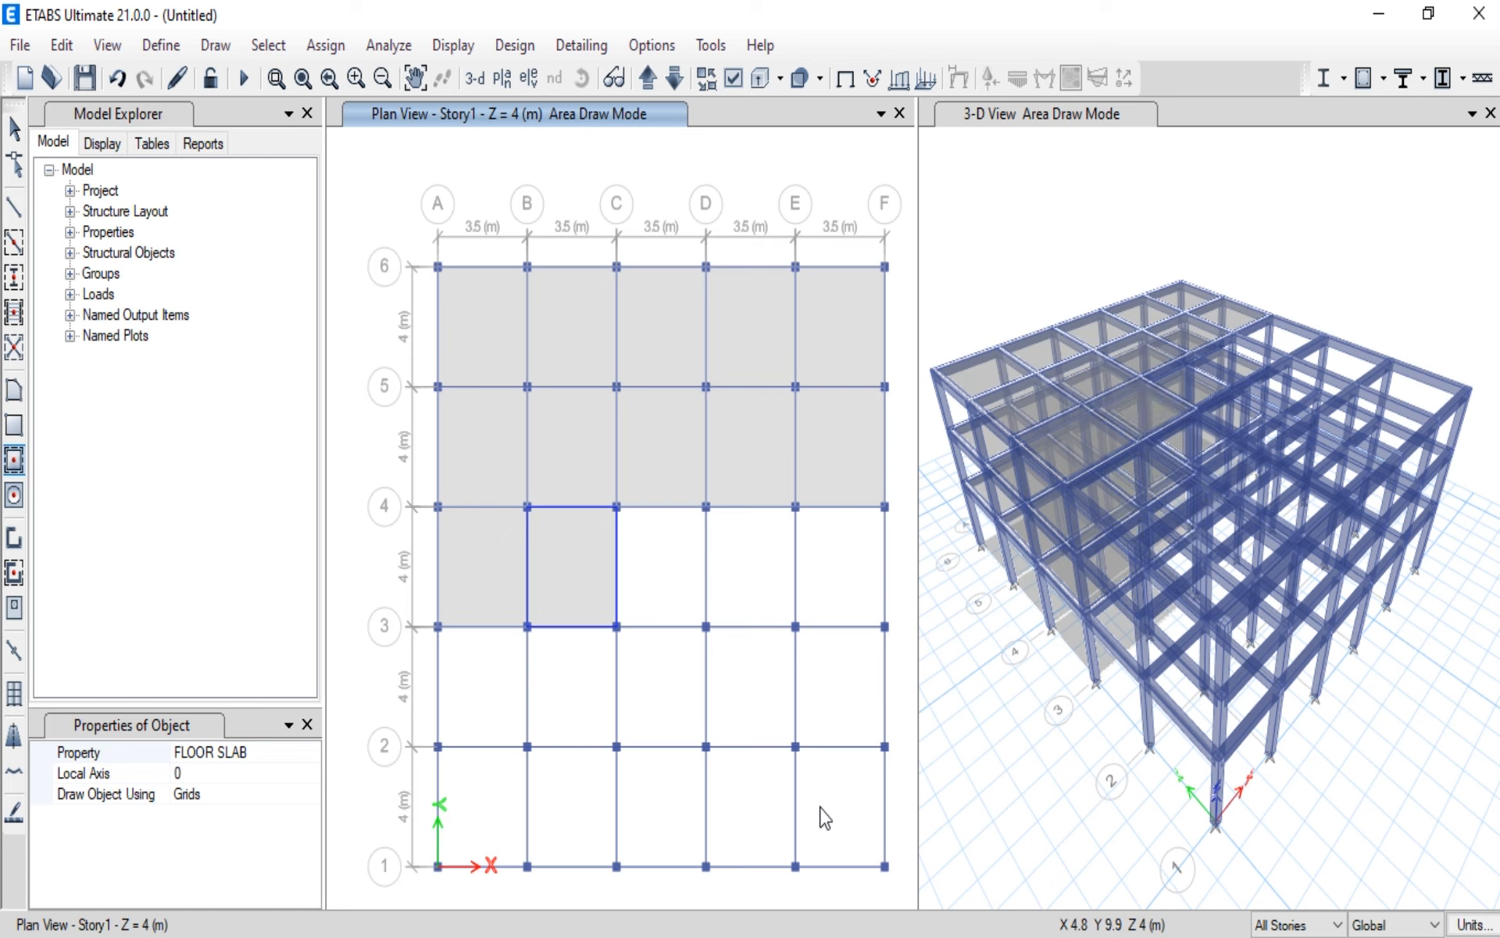
left_click(649, 576)
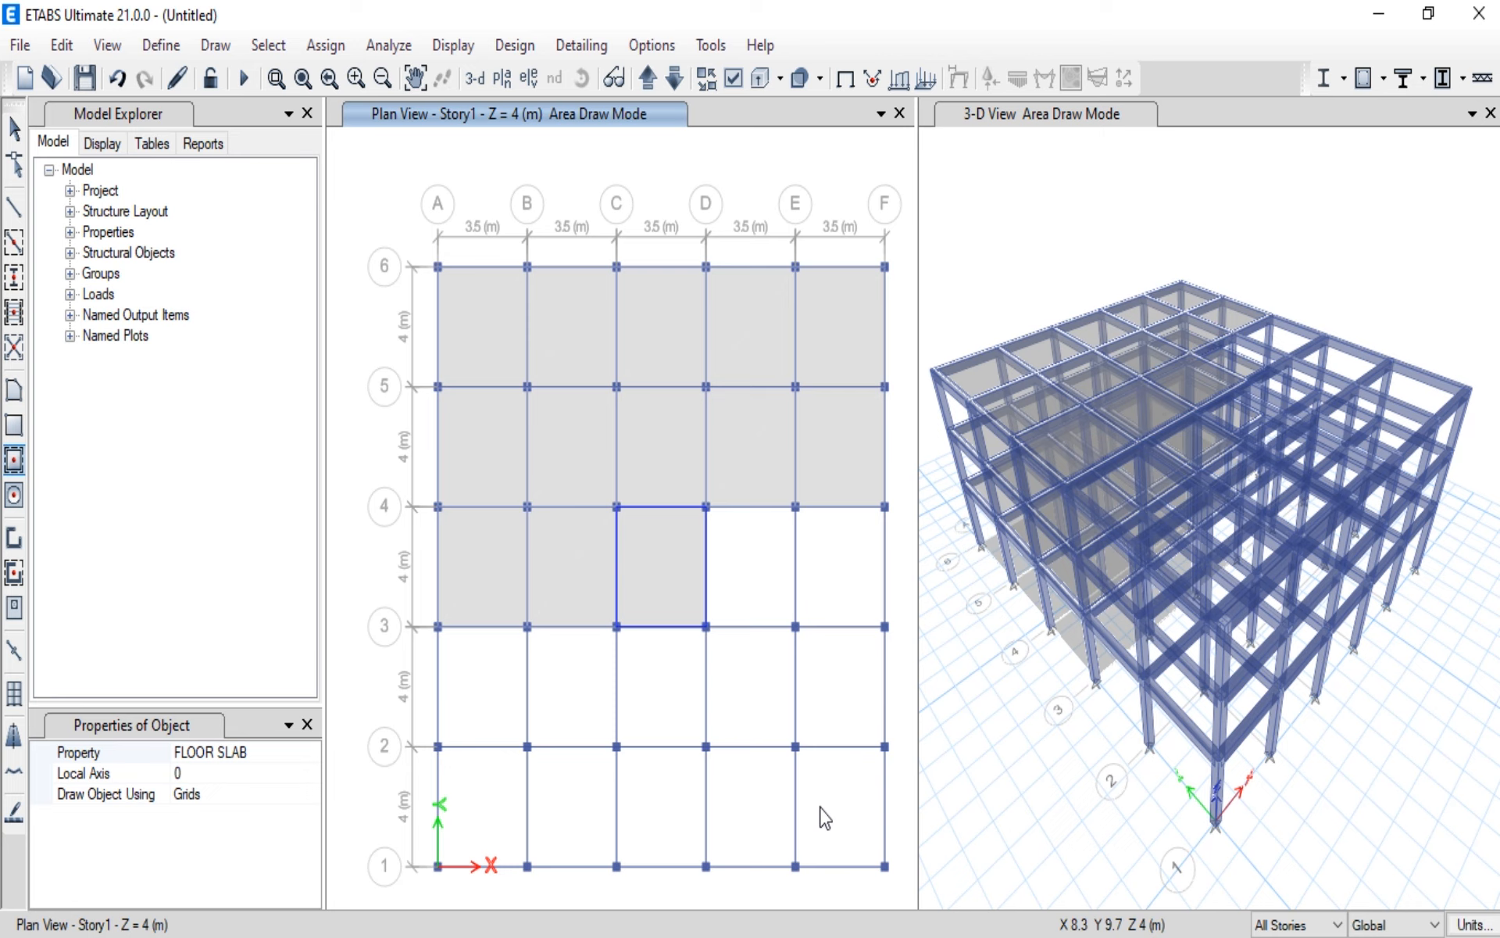
Step: Fill the bays between grids 2 and 3 from A to D and between grids 1 and 2 from A to F with FLOOR SLAB panels
left_click(478, 674)
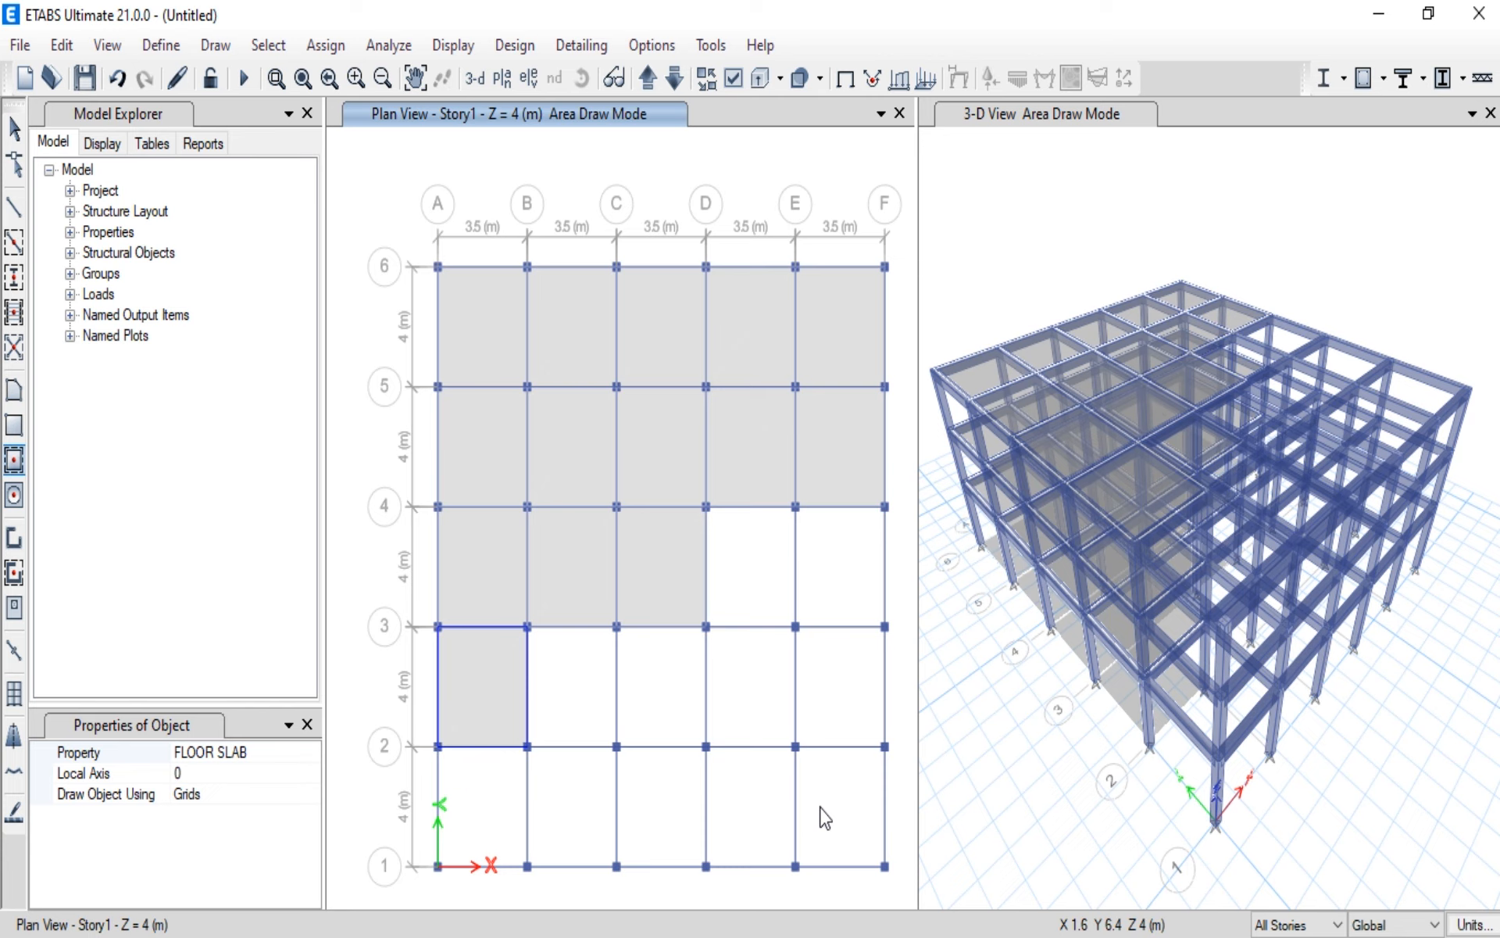
left_click(560, 677)
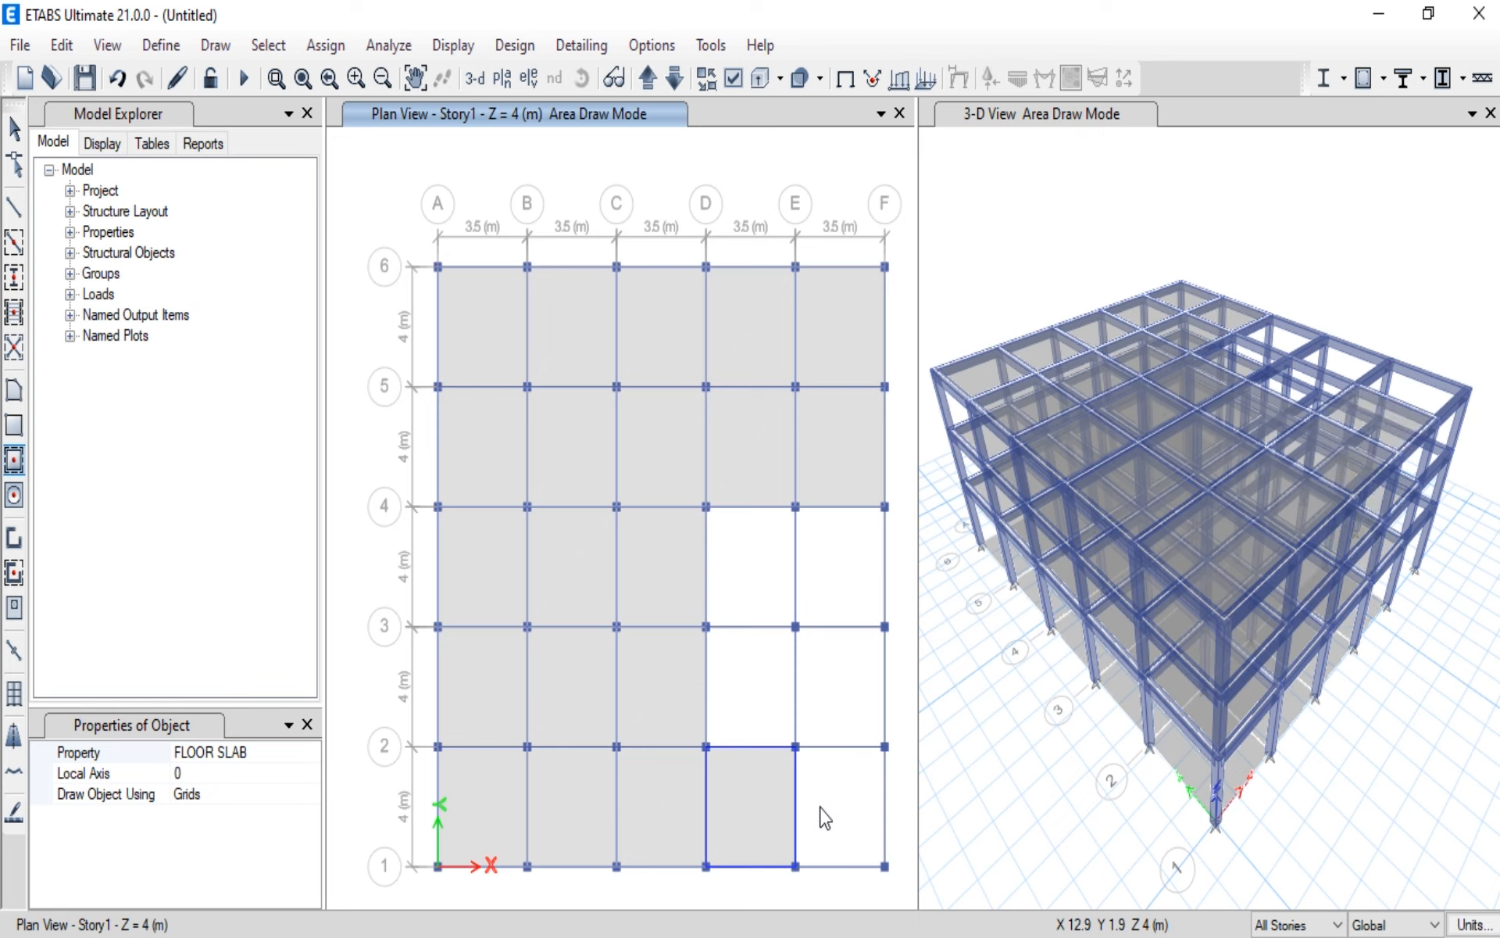
left_click(820, 808)
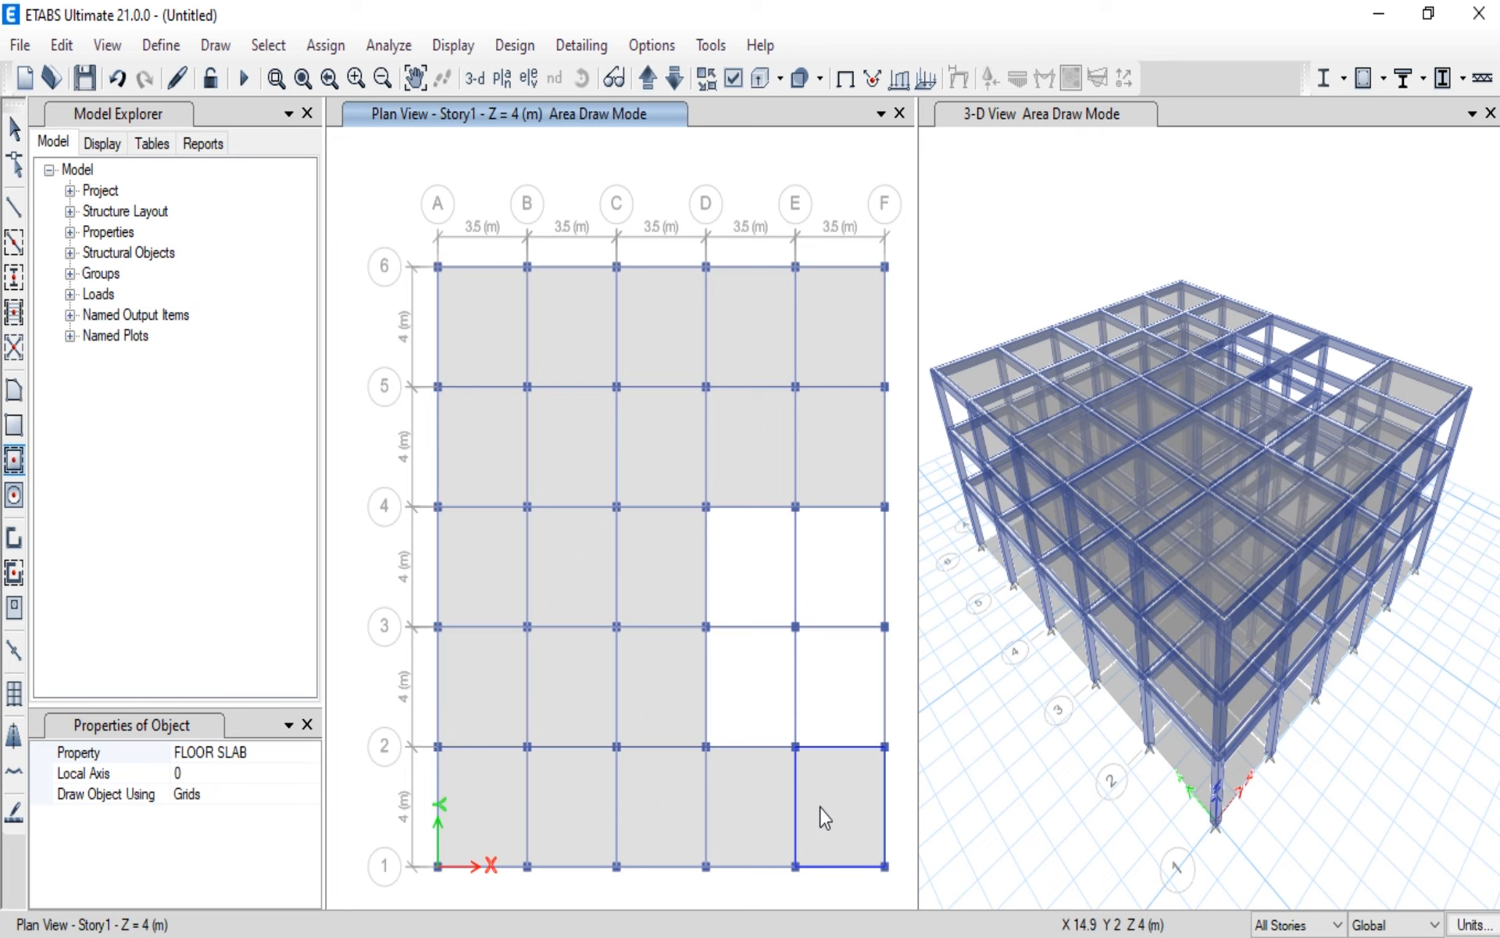
left_click(1167, 782)
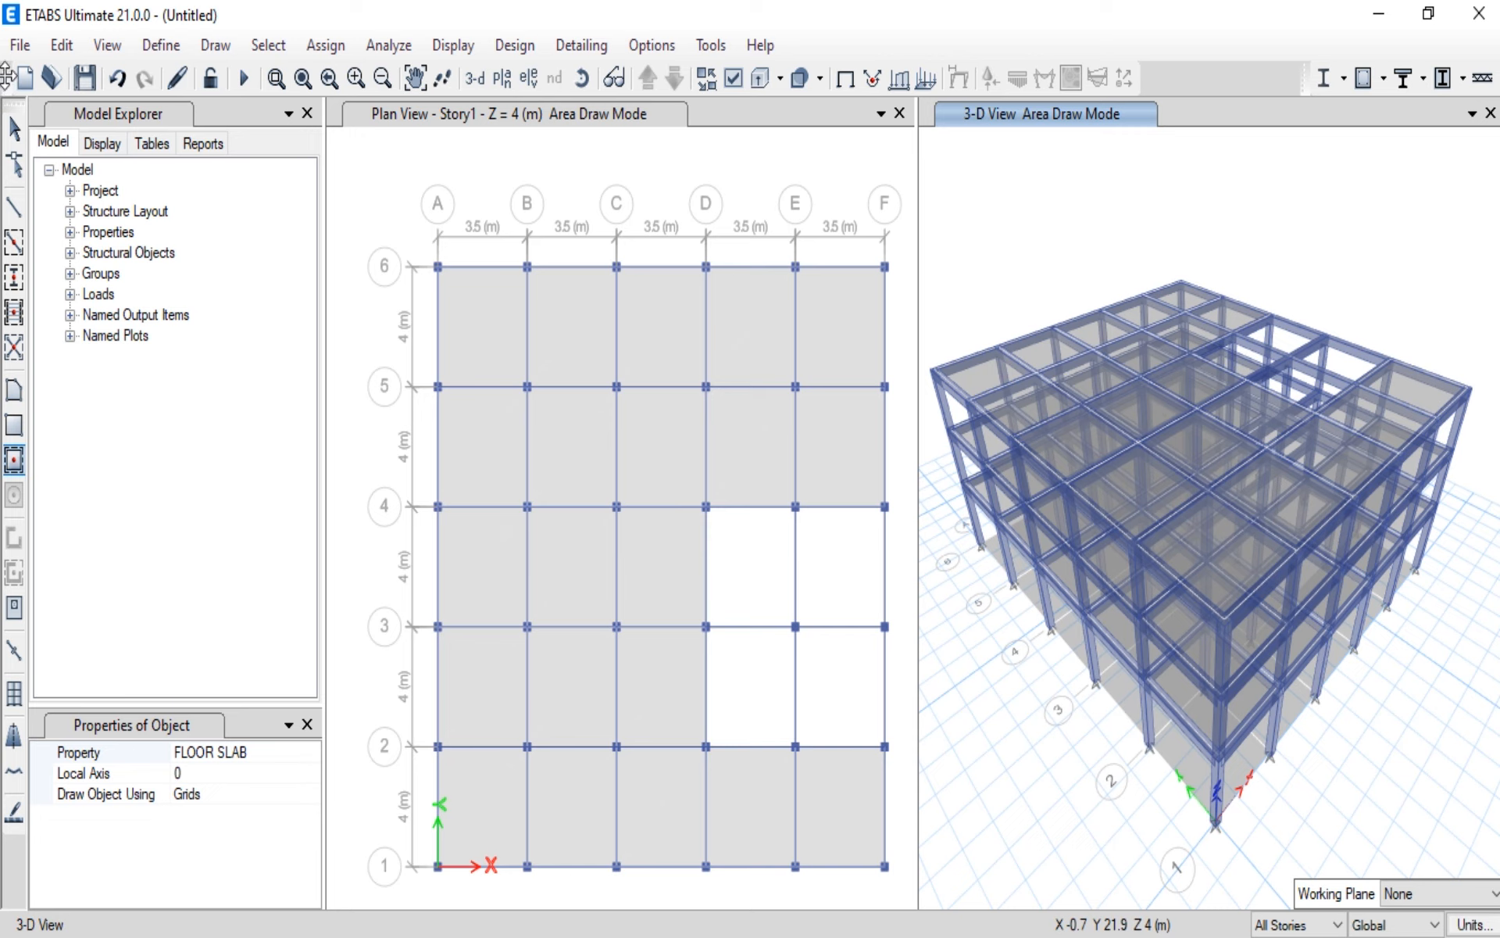
left_click(14, 127)
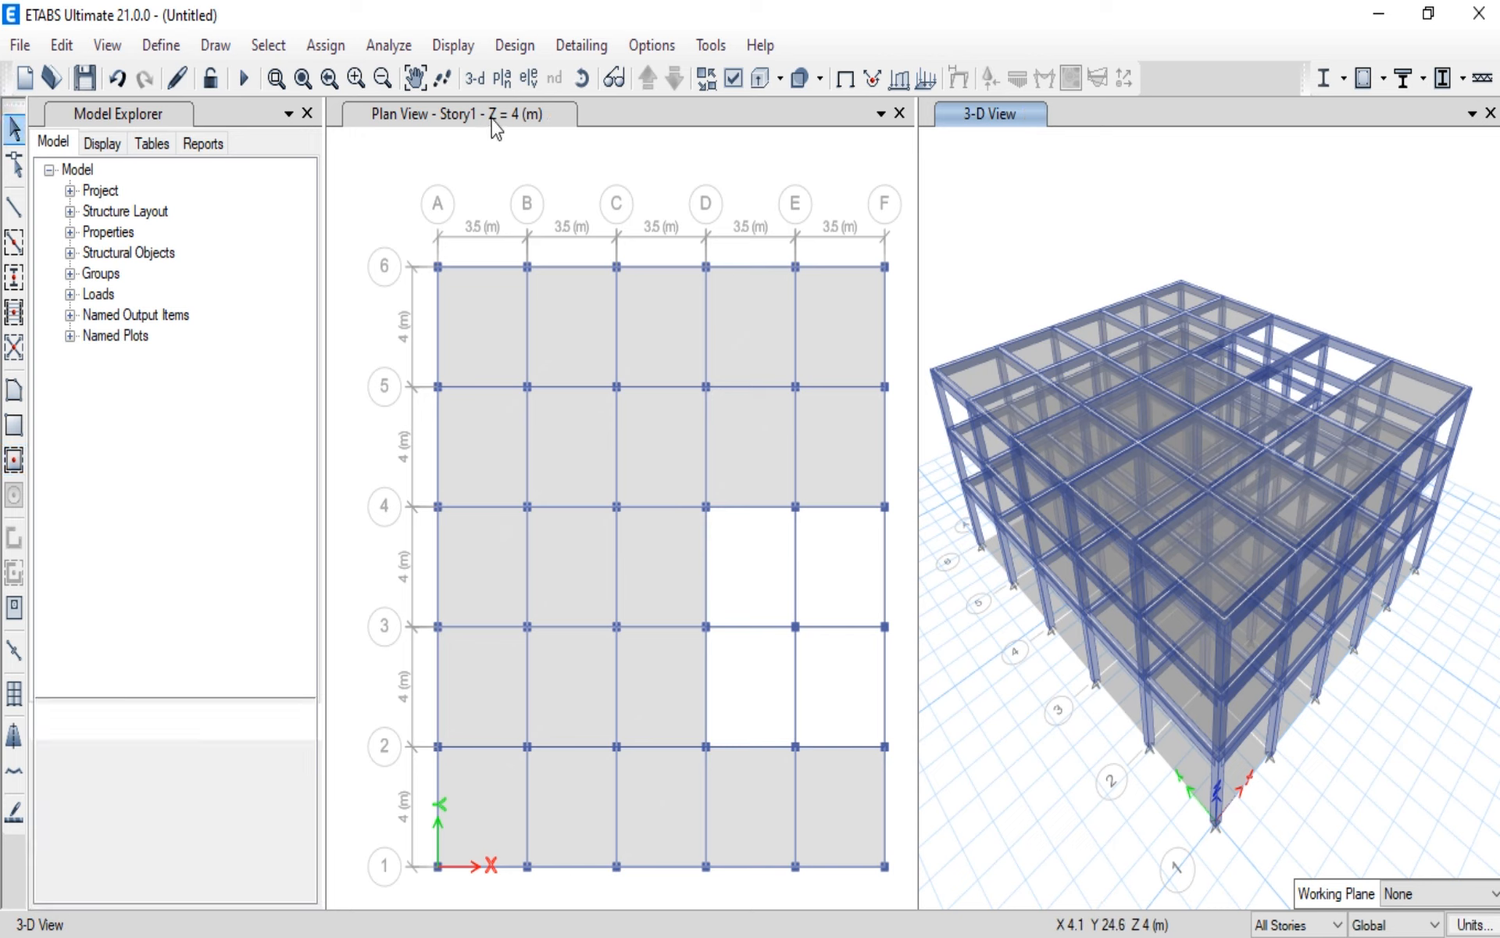
Step: Switch the plan view to the Base level and select all slabs within the grid
left_click(525, 117)
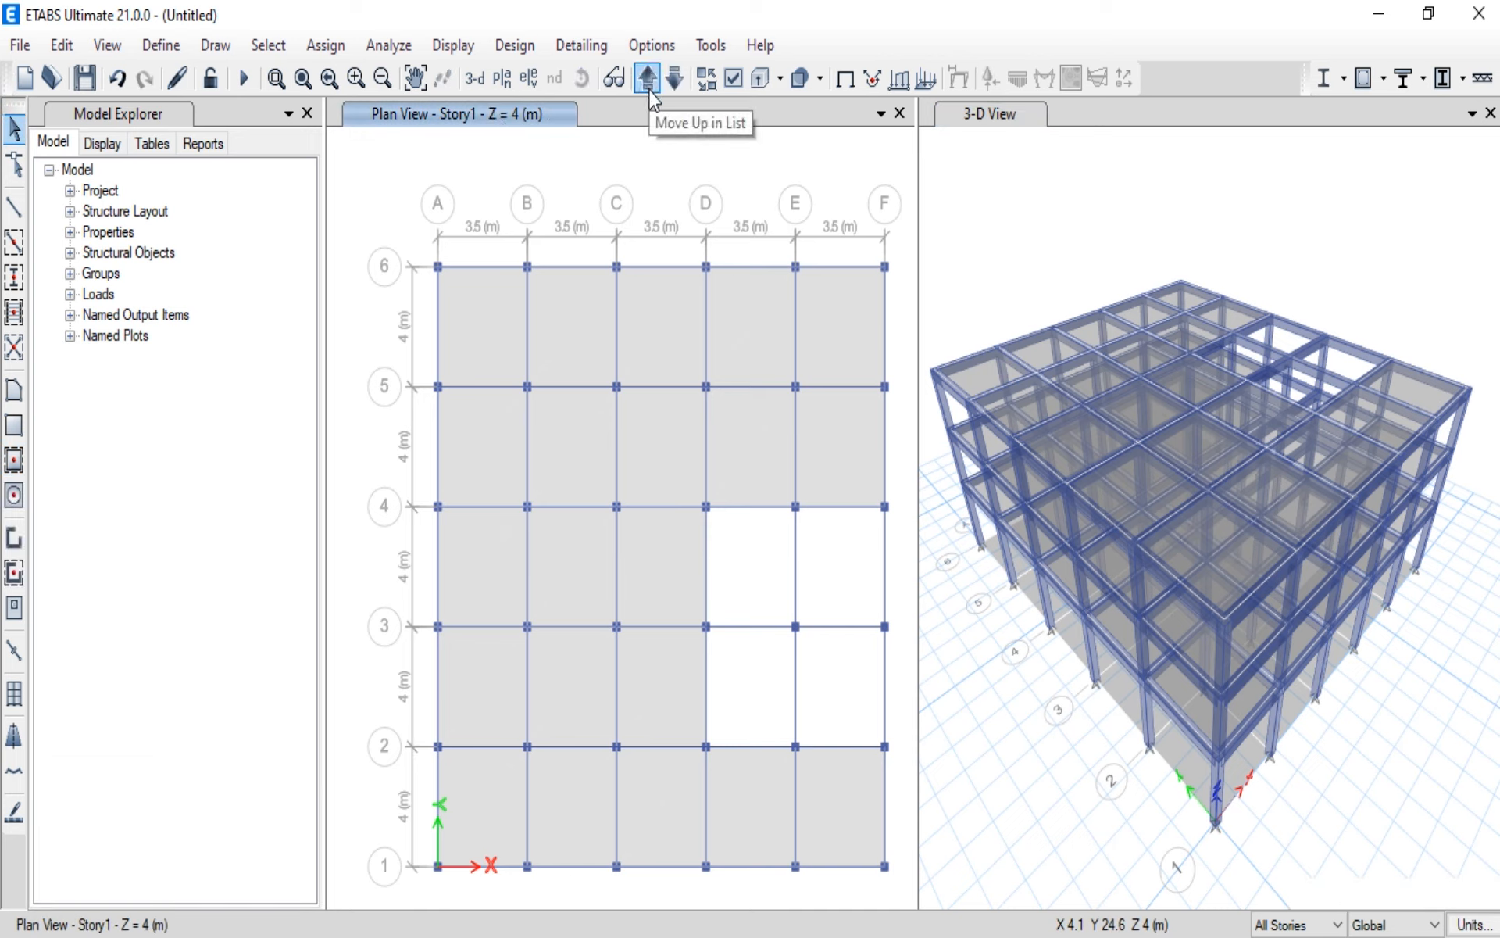
left_click(672, 81)
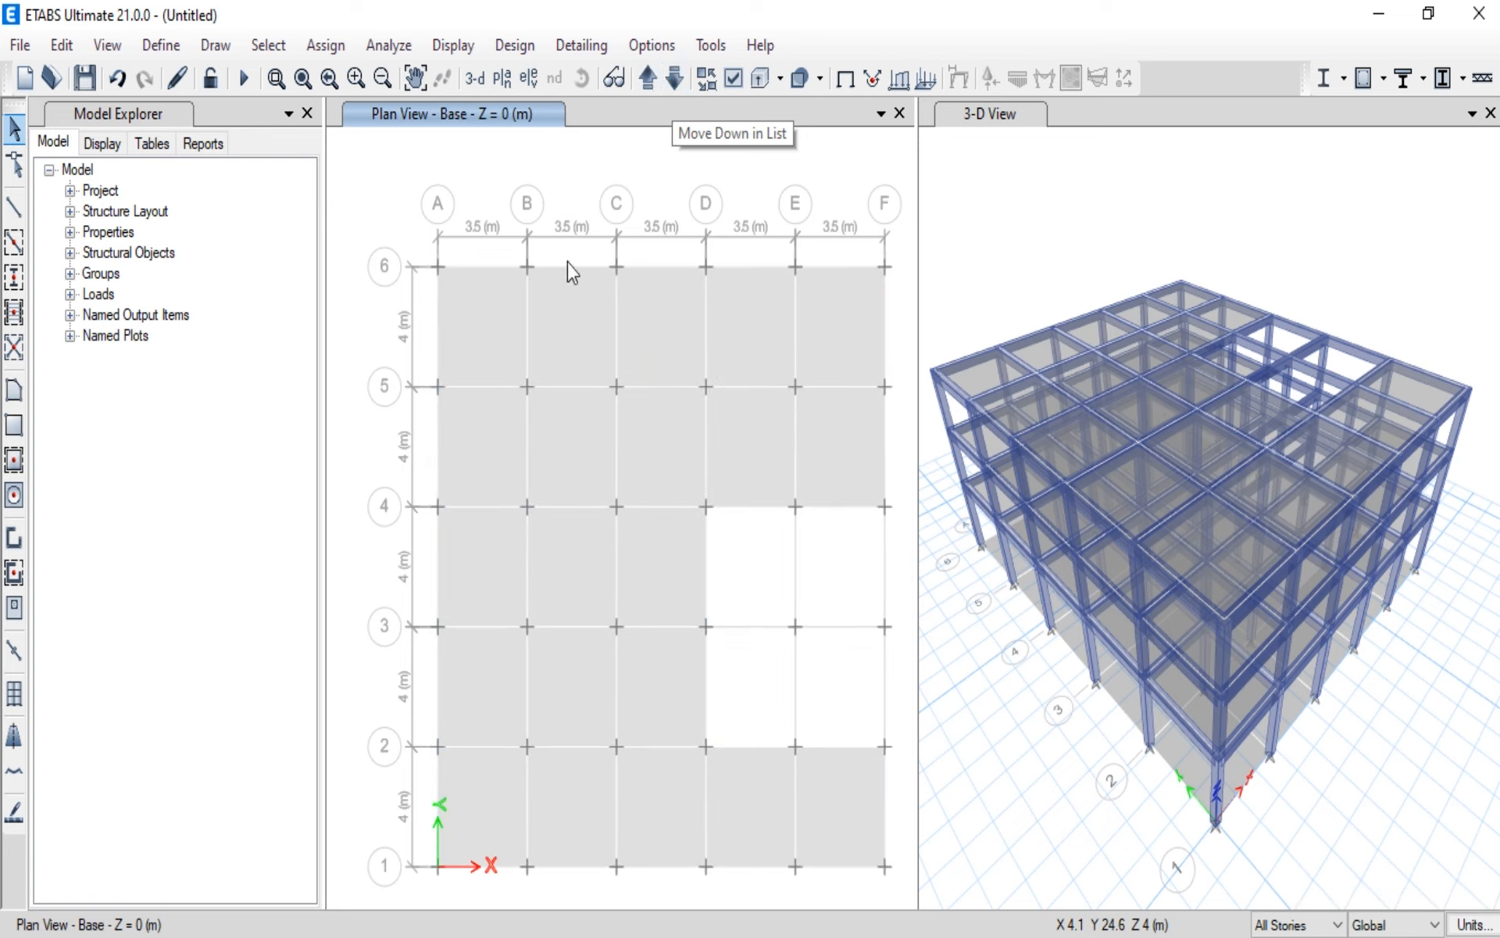
left_click(558, 307)
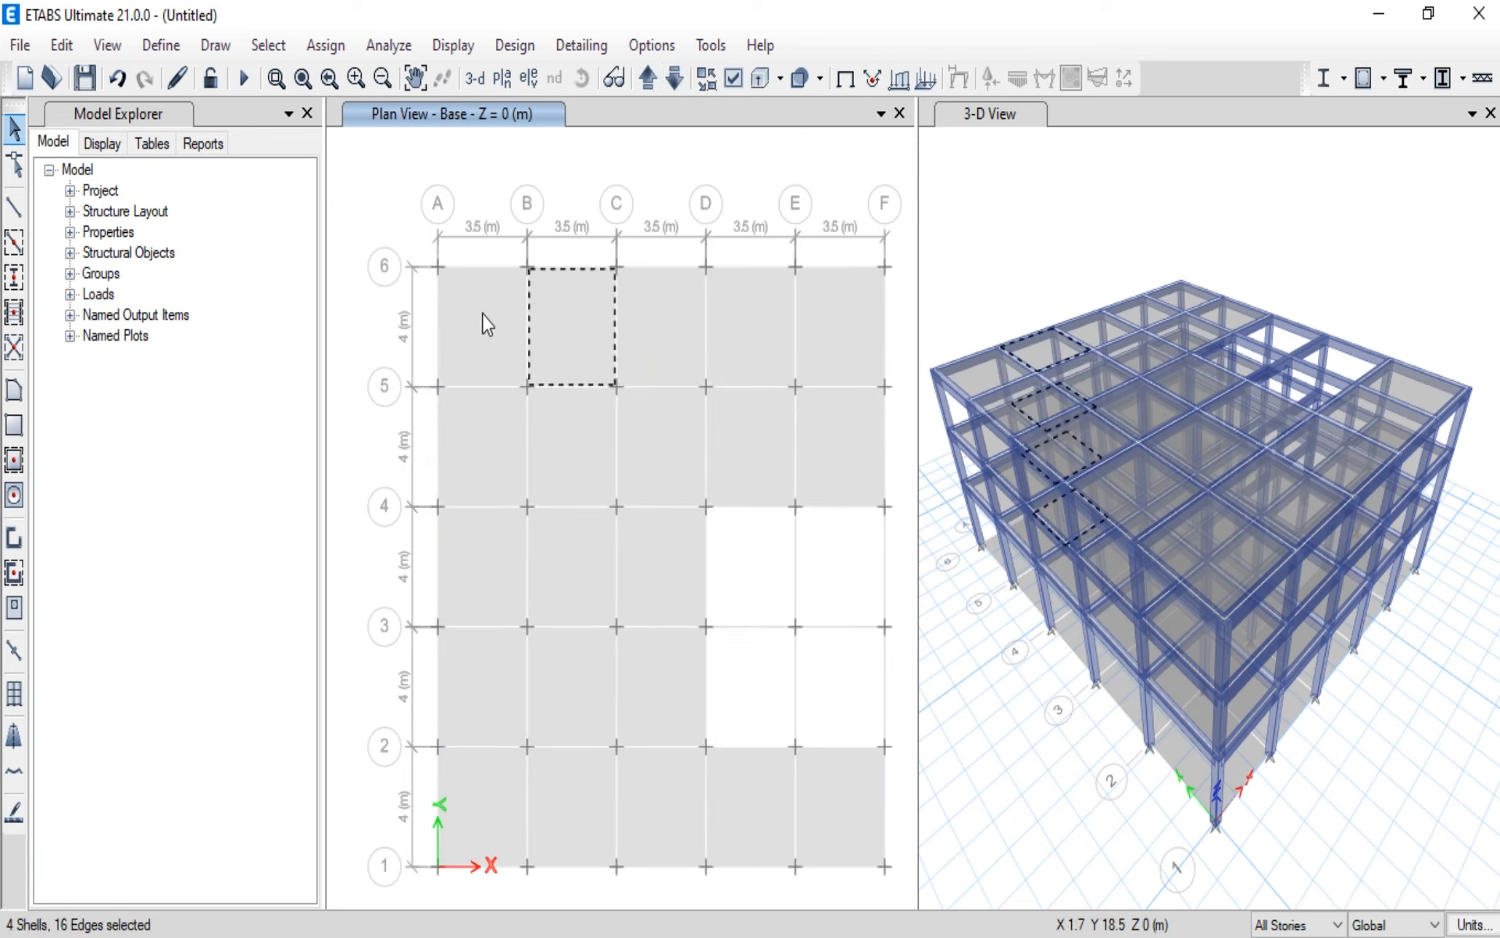
left_click_drag(420, 250, 915, 888)
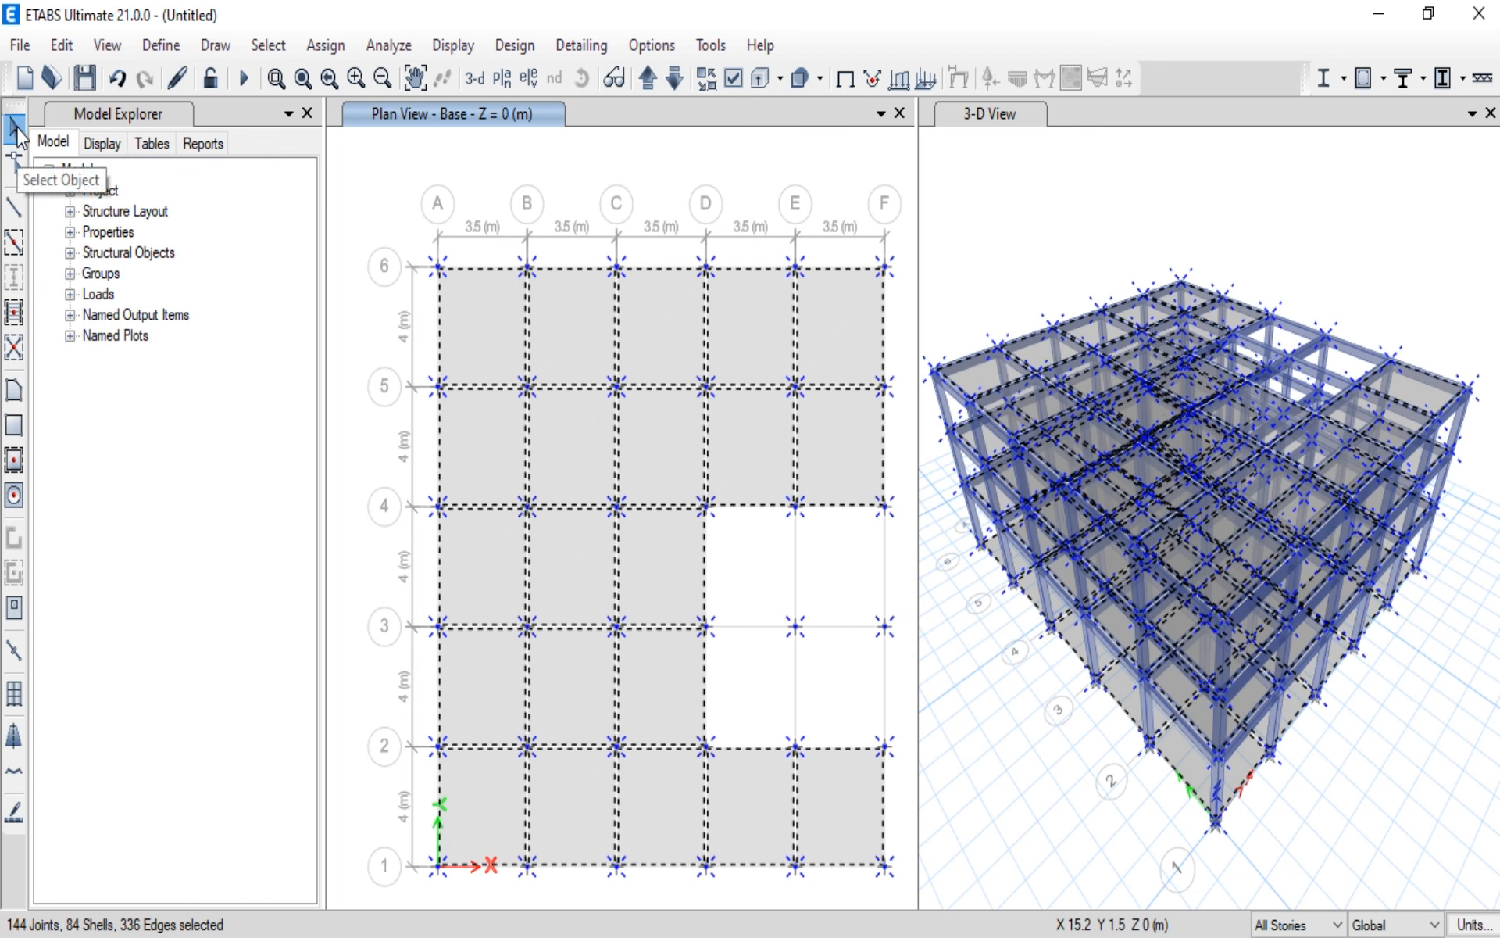
Step: Limit drawing and selection to One Story and clear the current selection
left_click(1339, 926)
left_click(1301, 937)
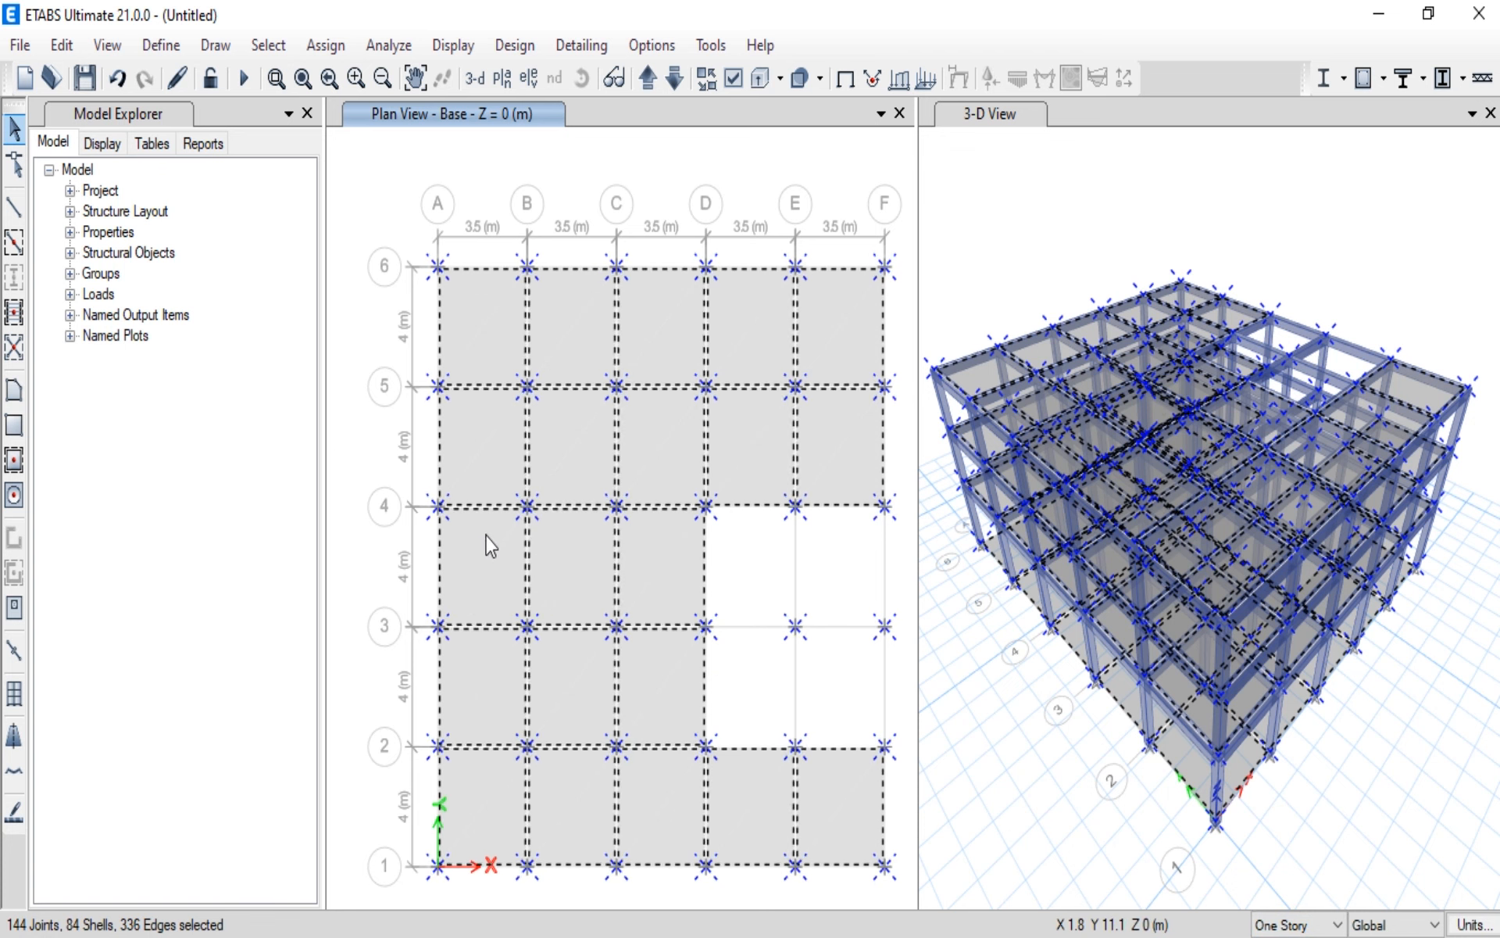
left_click(1042, 228)
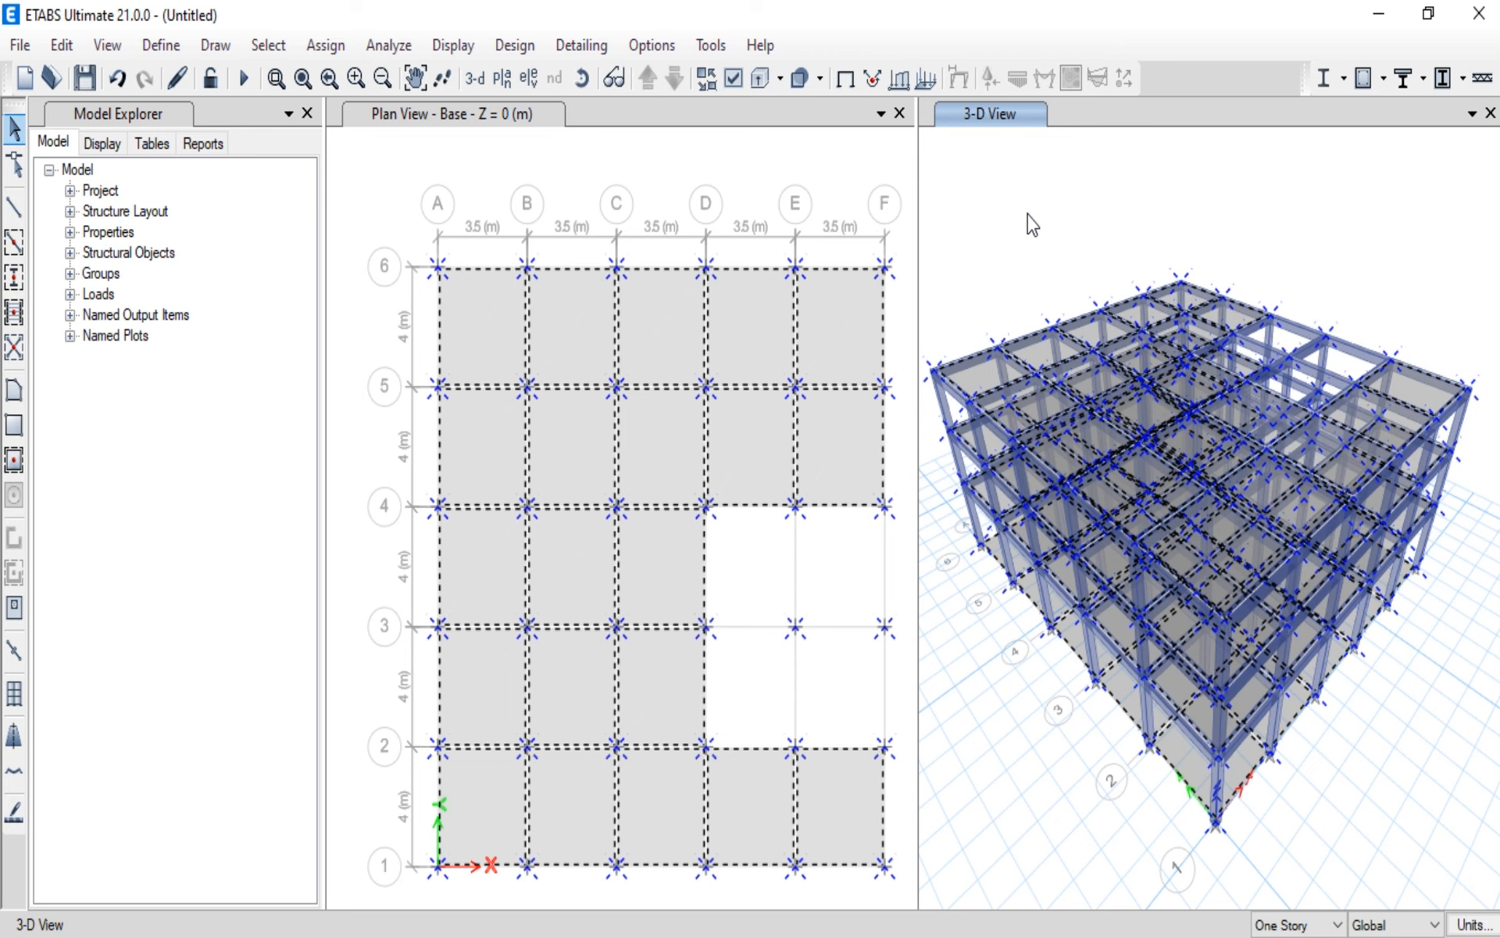
key("Escape")
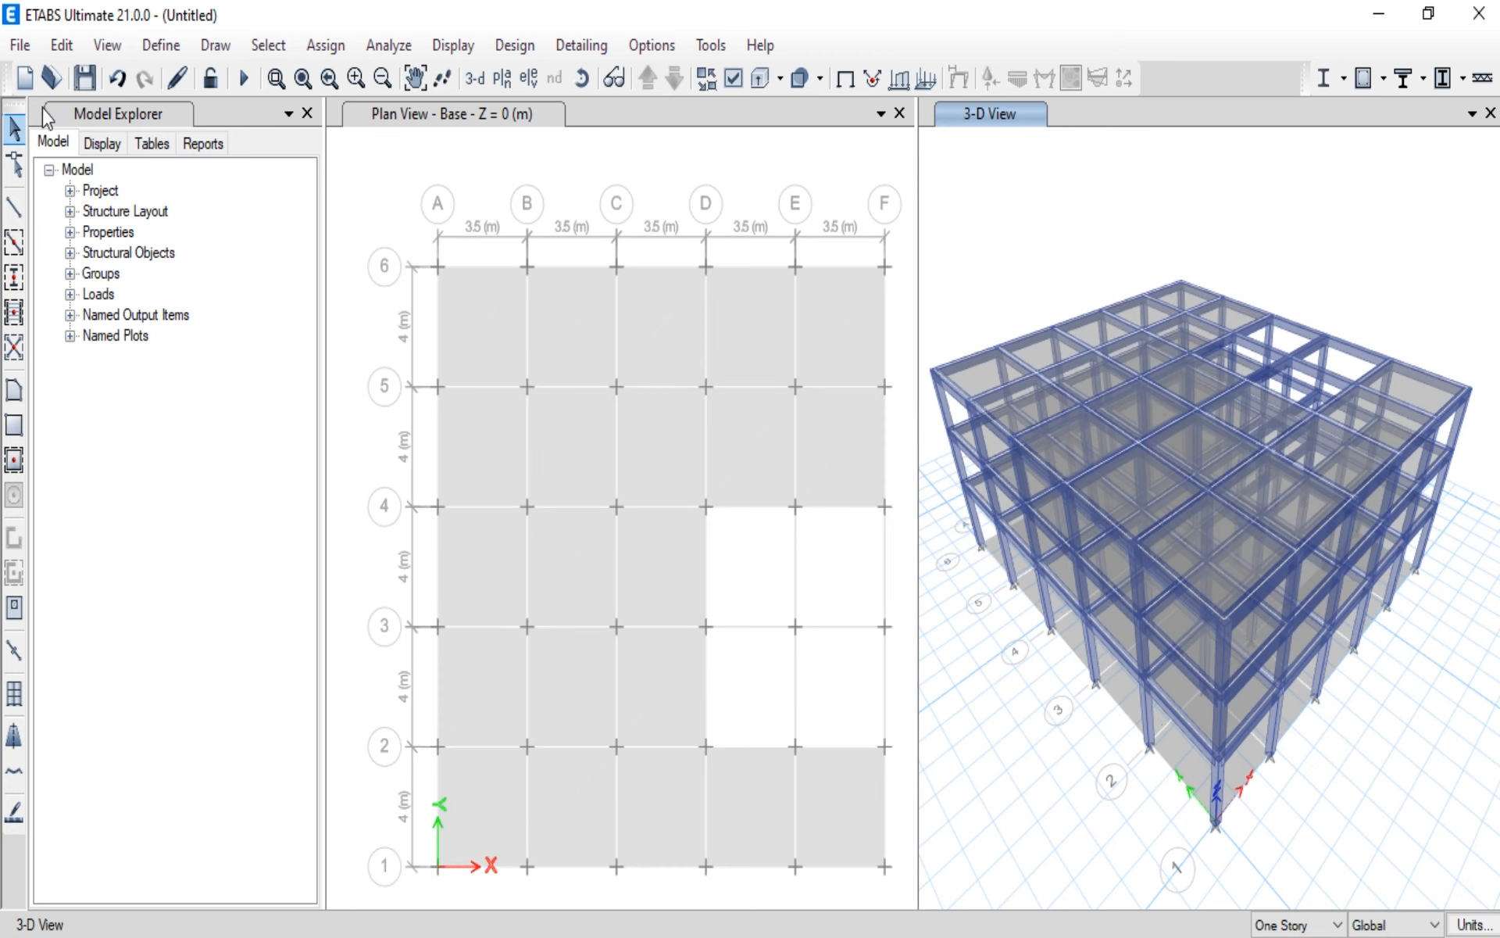
Step: Delete all floor slabs at the Base level, starting with the two between grids A and B from 4 to 6
left_click(420, 240)
left_click_drag(422, 243, 579, 528)
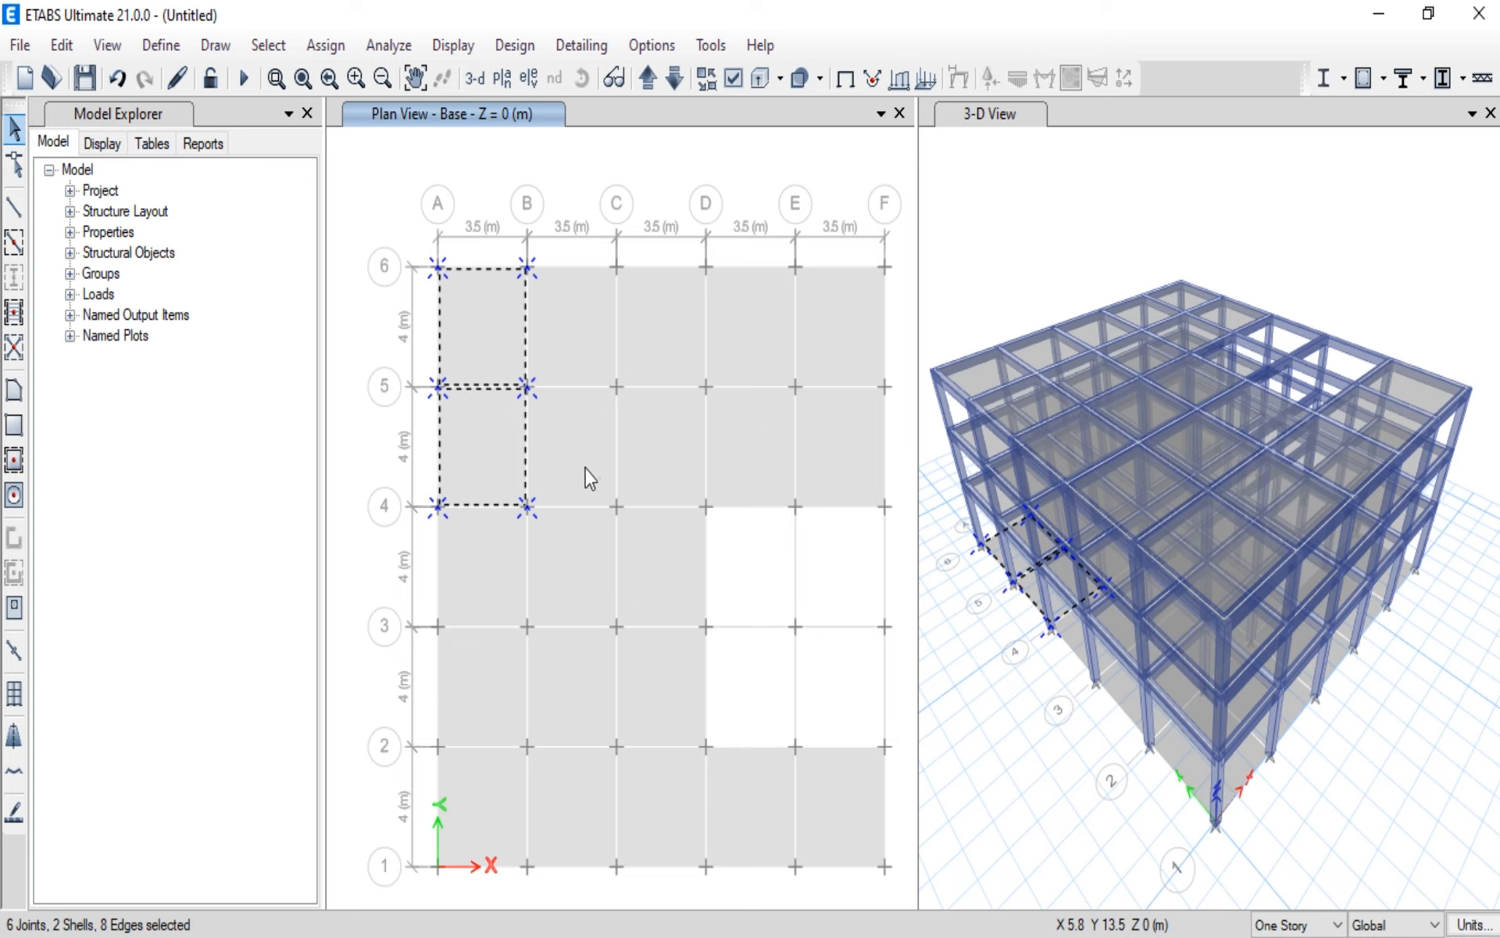
key("Delete")
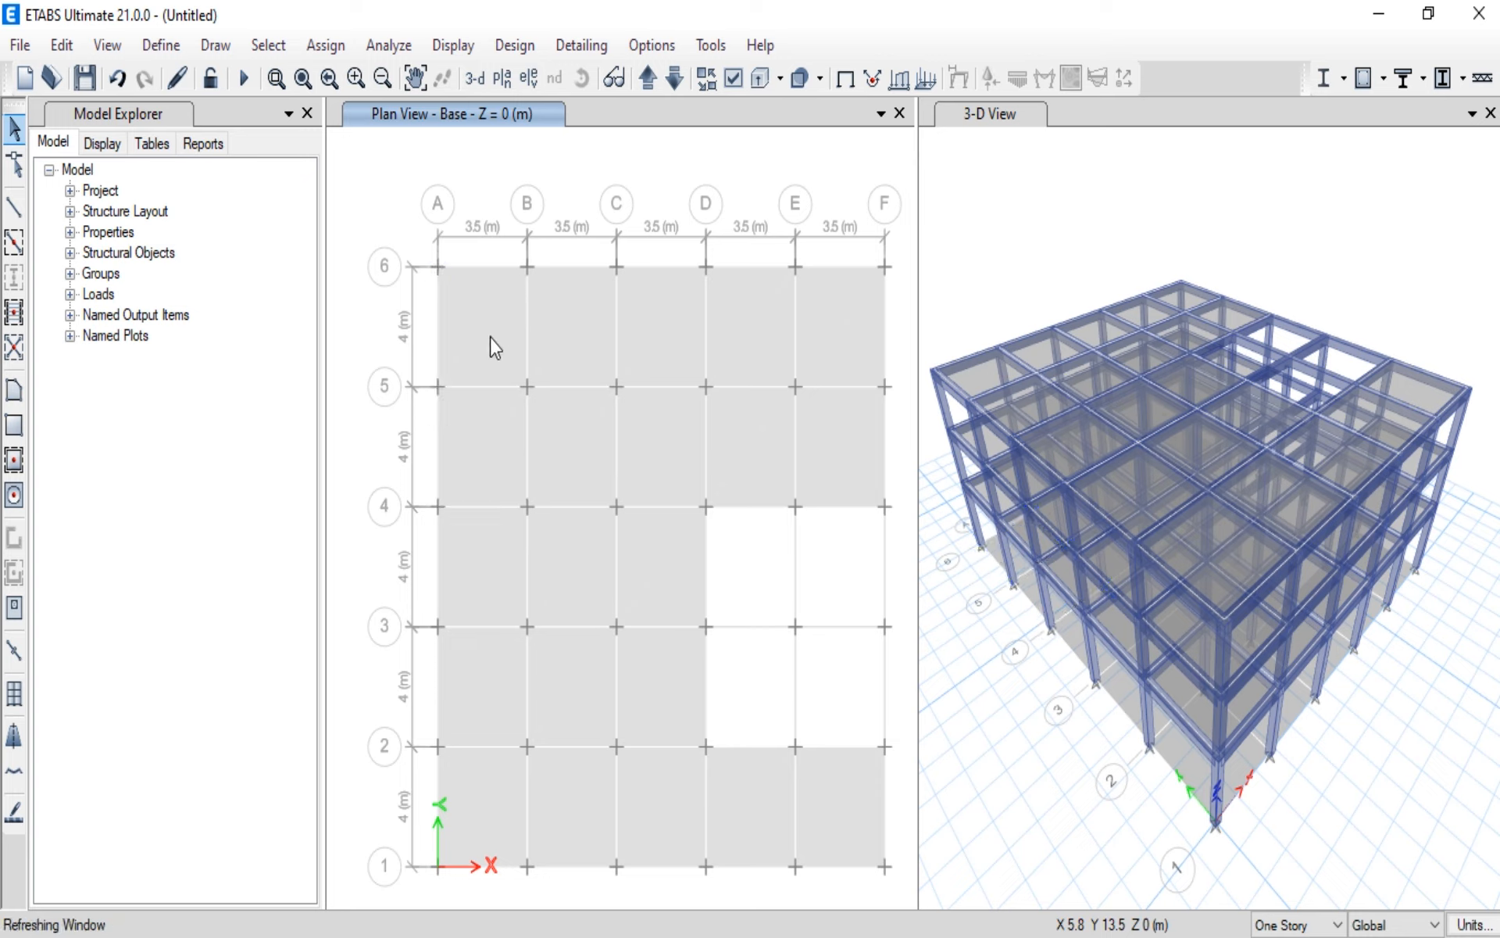
left_click_drag(420, 245, 888, 862)
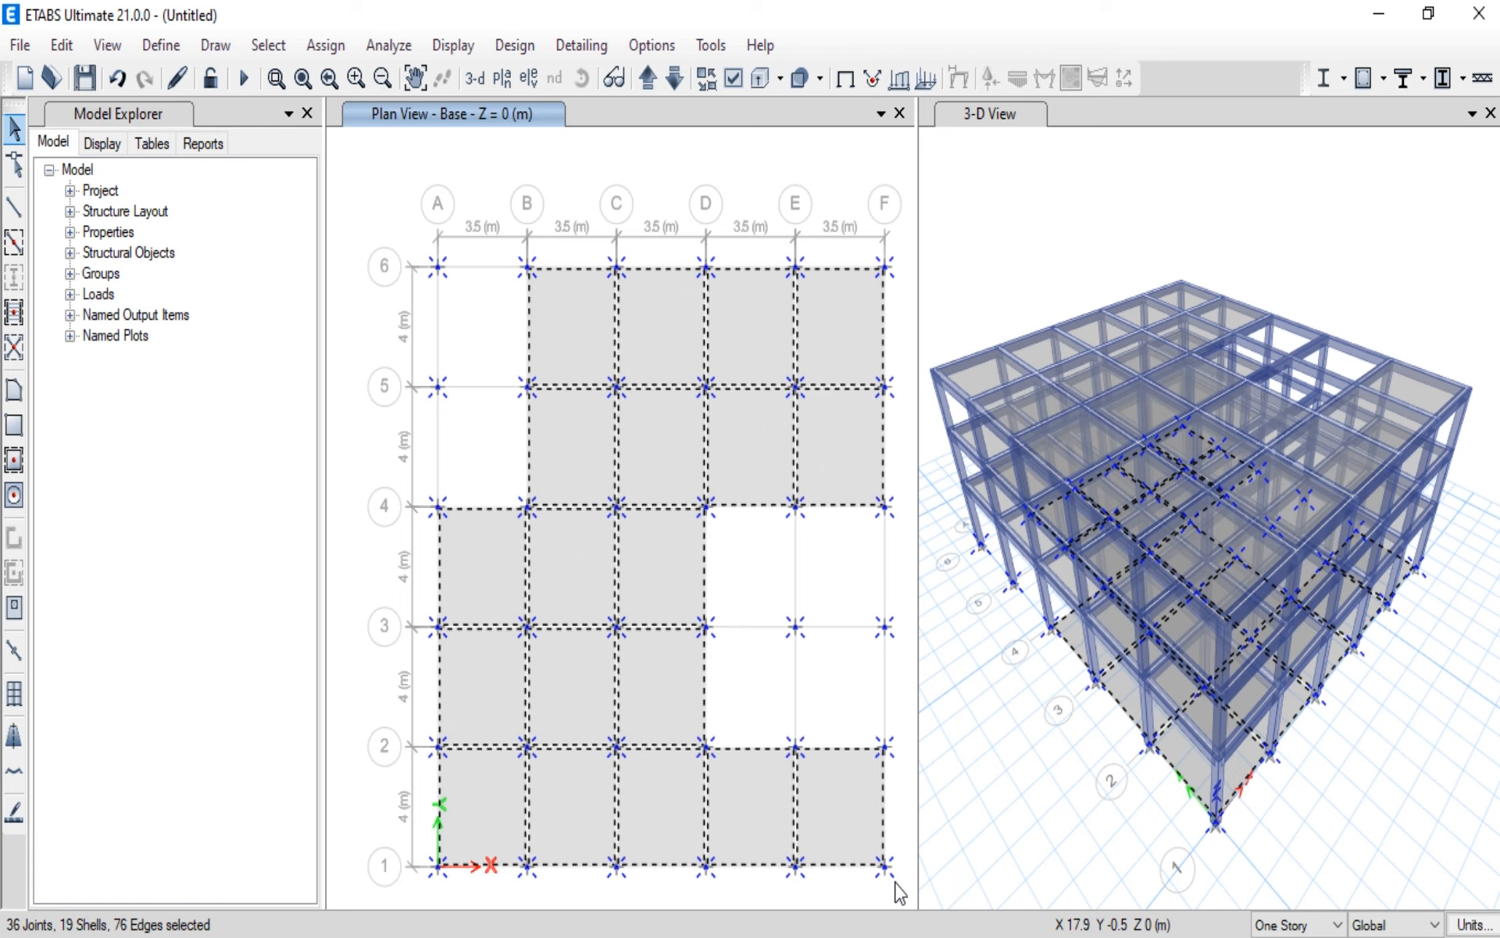
key("Escape")
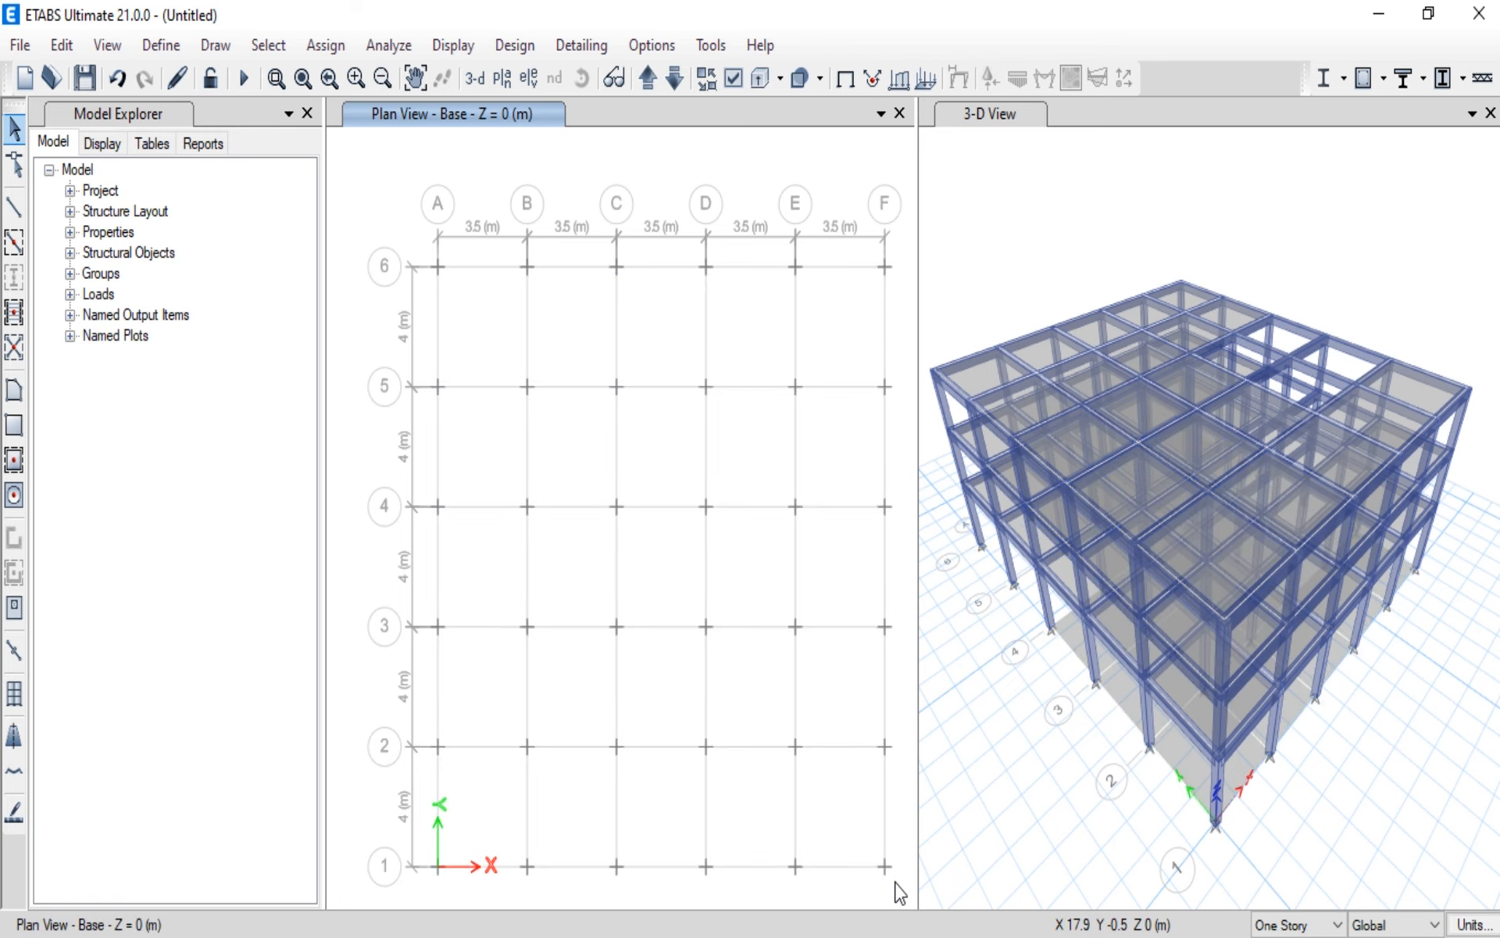
Step: Try to assign fixed restraints, with all translations and rotations restrained, at the Base level without selecting any joints
left_click(335, 47)
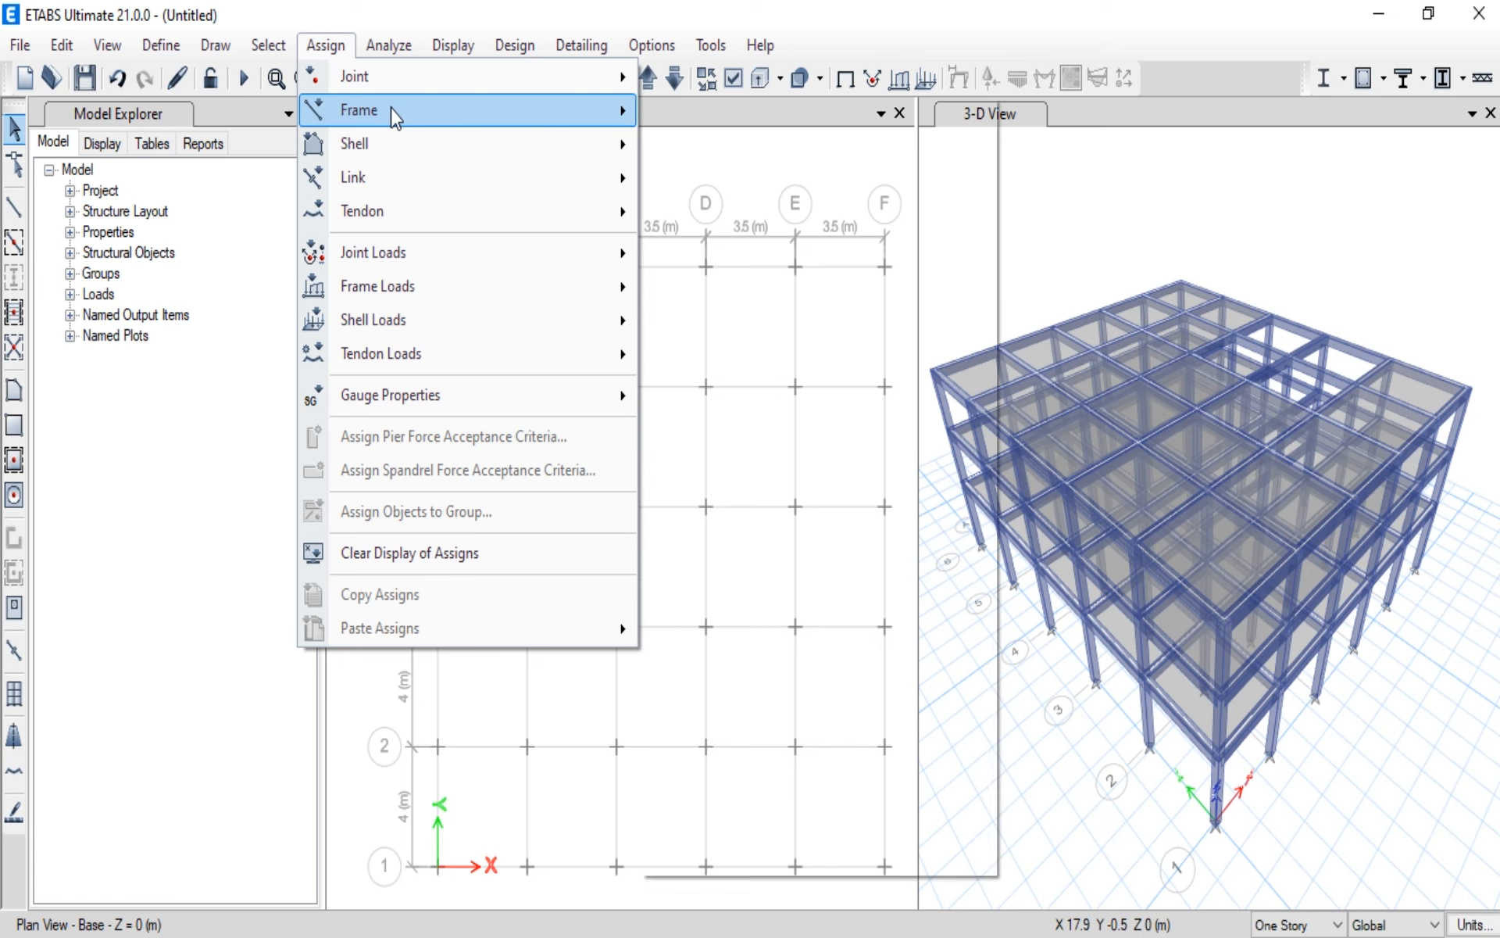
mouse_move(408, 97)
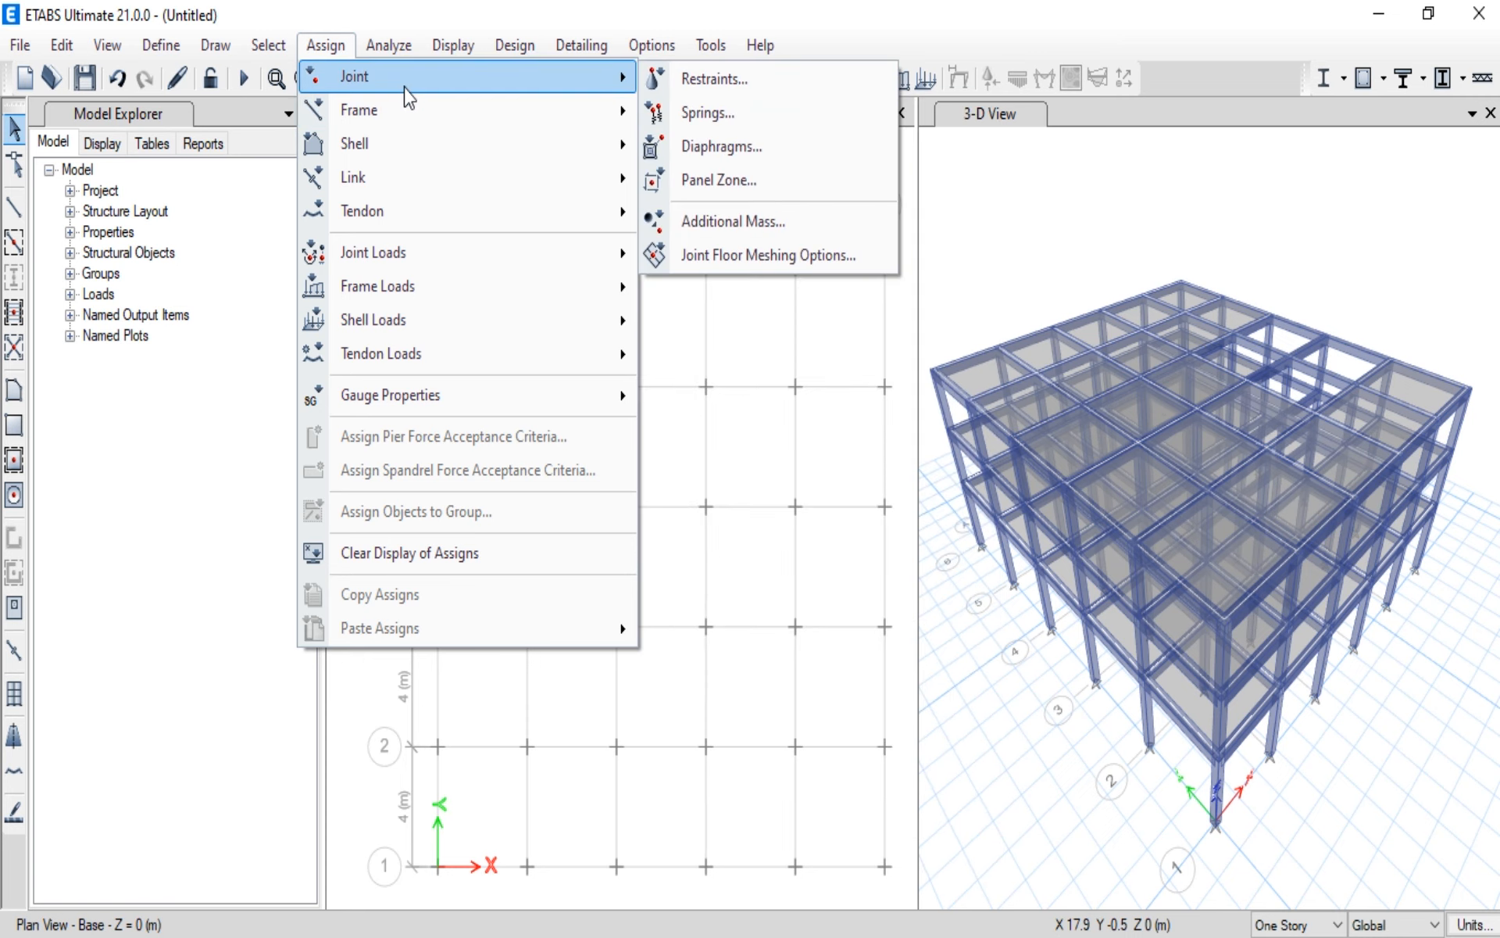
left_click(678, 76)
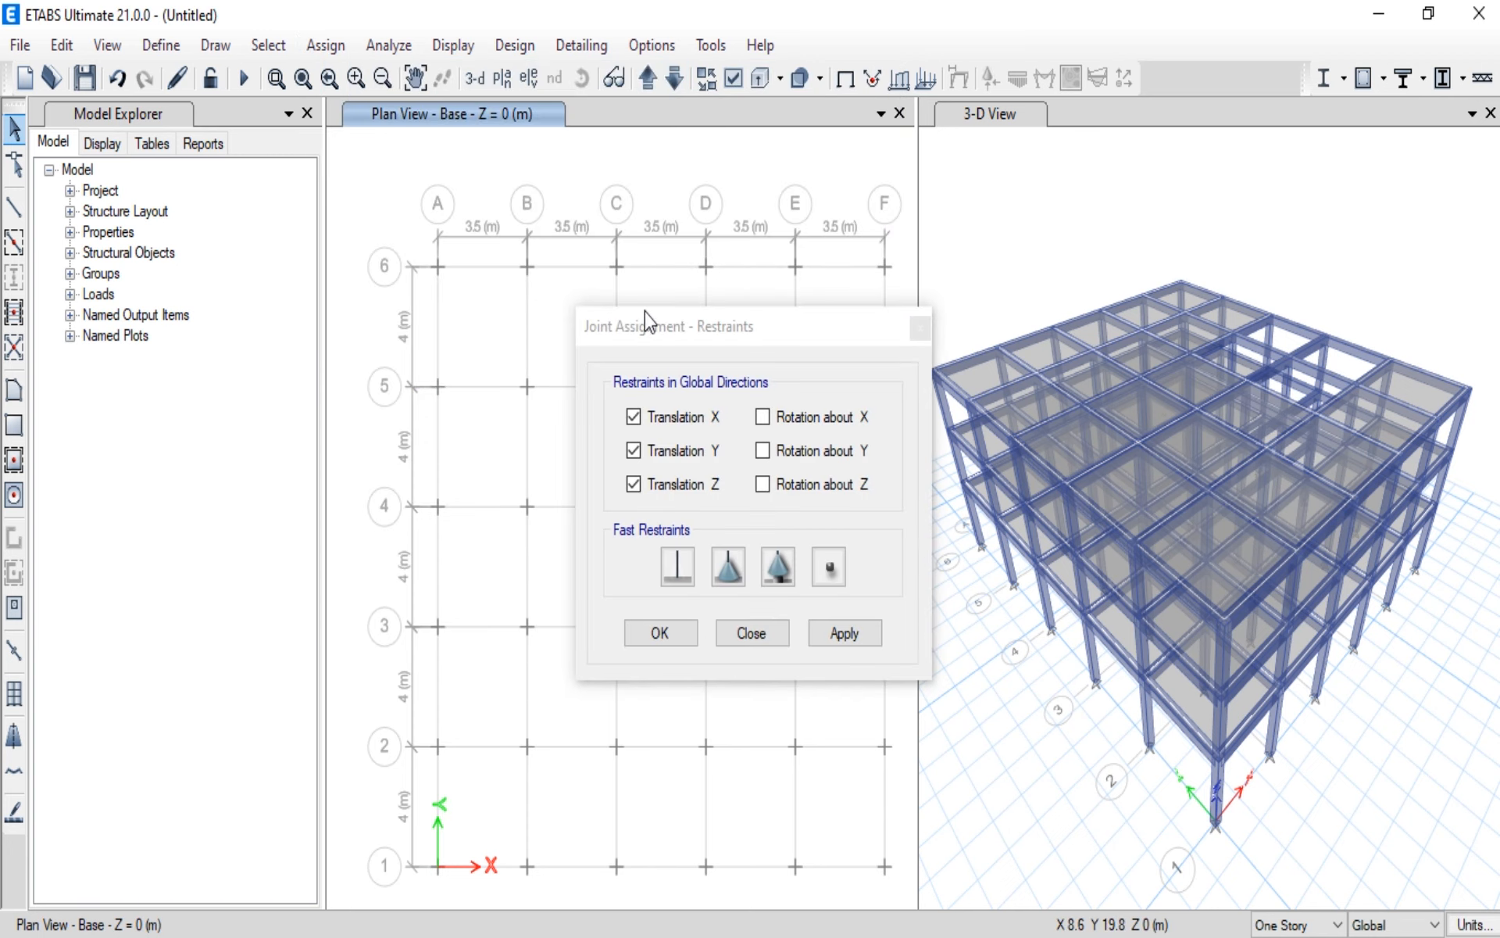
left_click(678, 576)
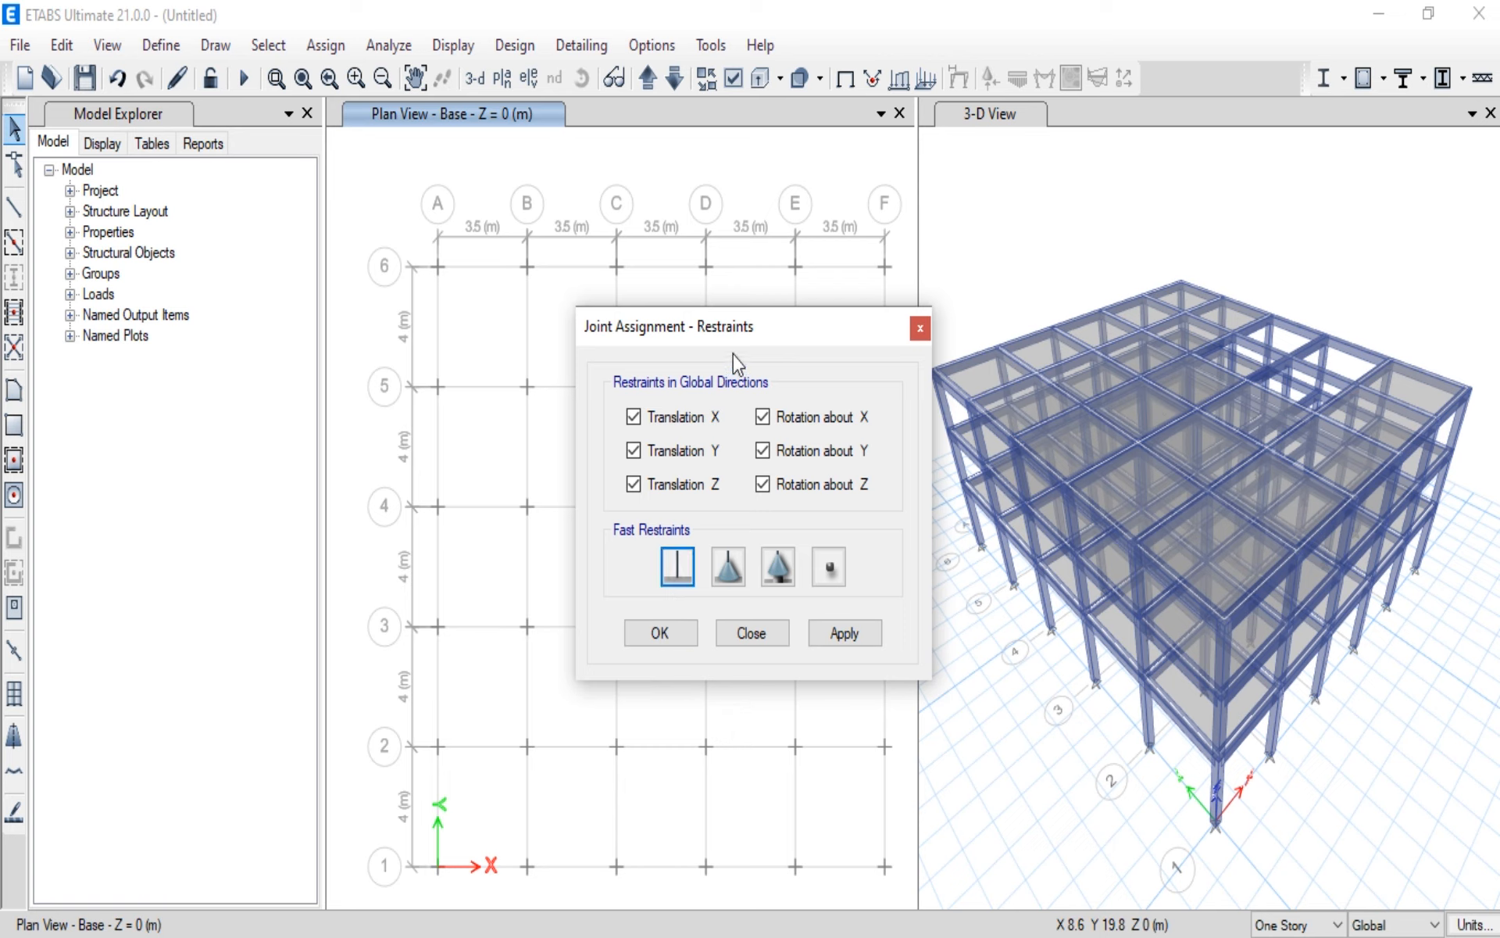
left_click_drag(750, 336, 1151, 225)
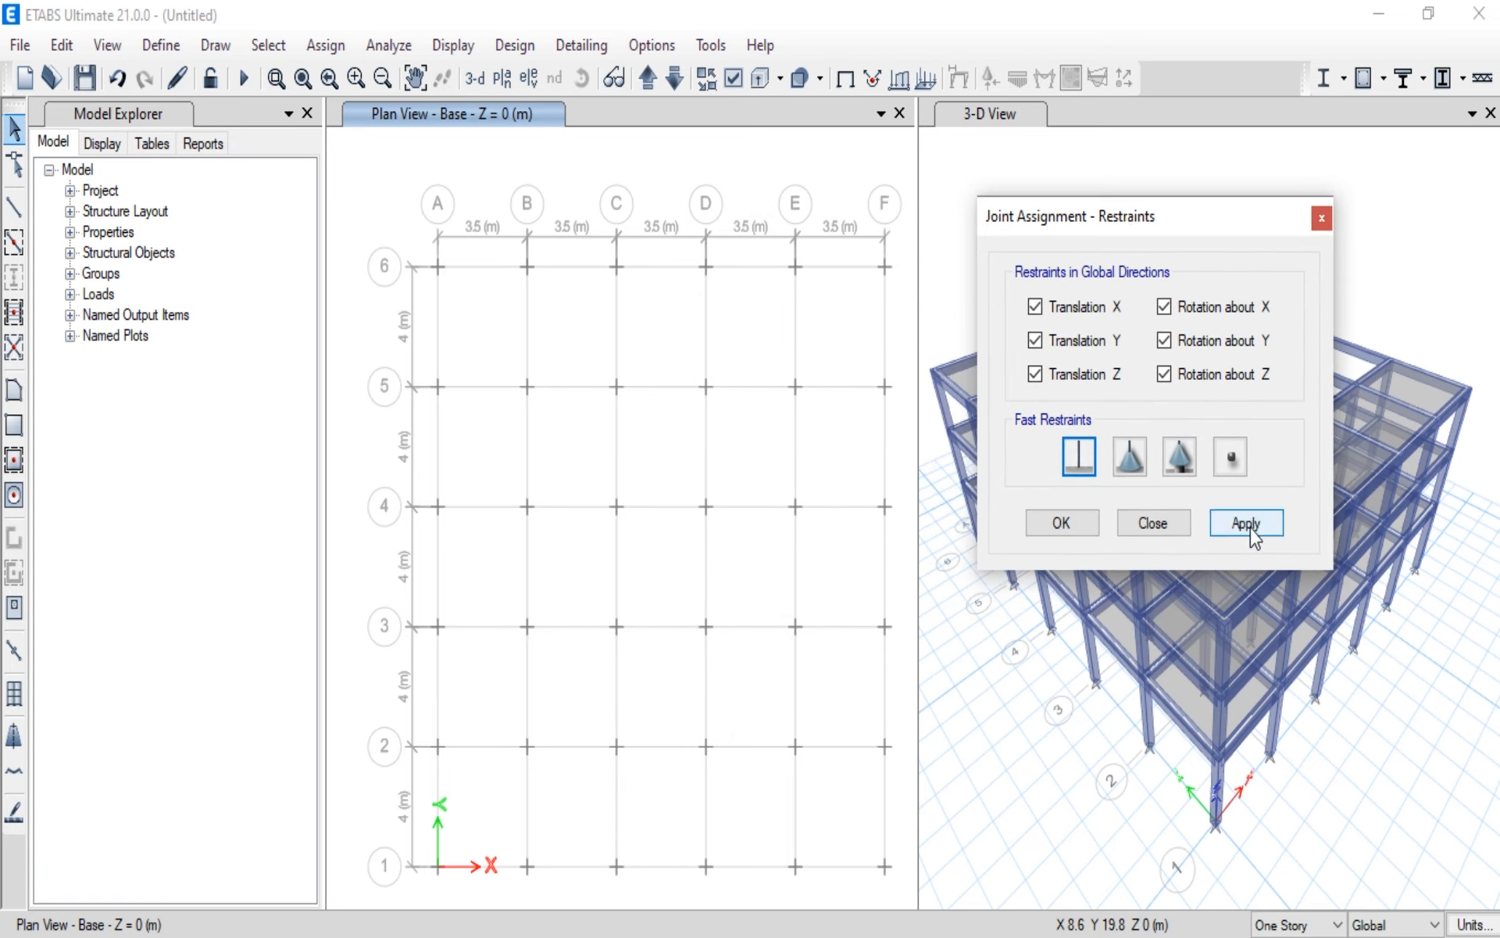
left_click(1055, 533)
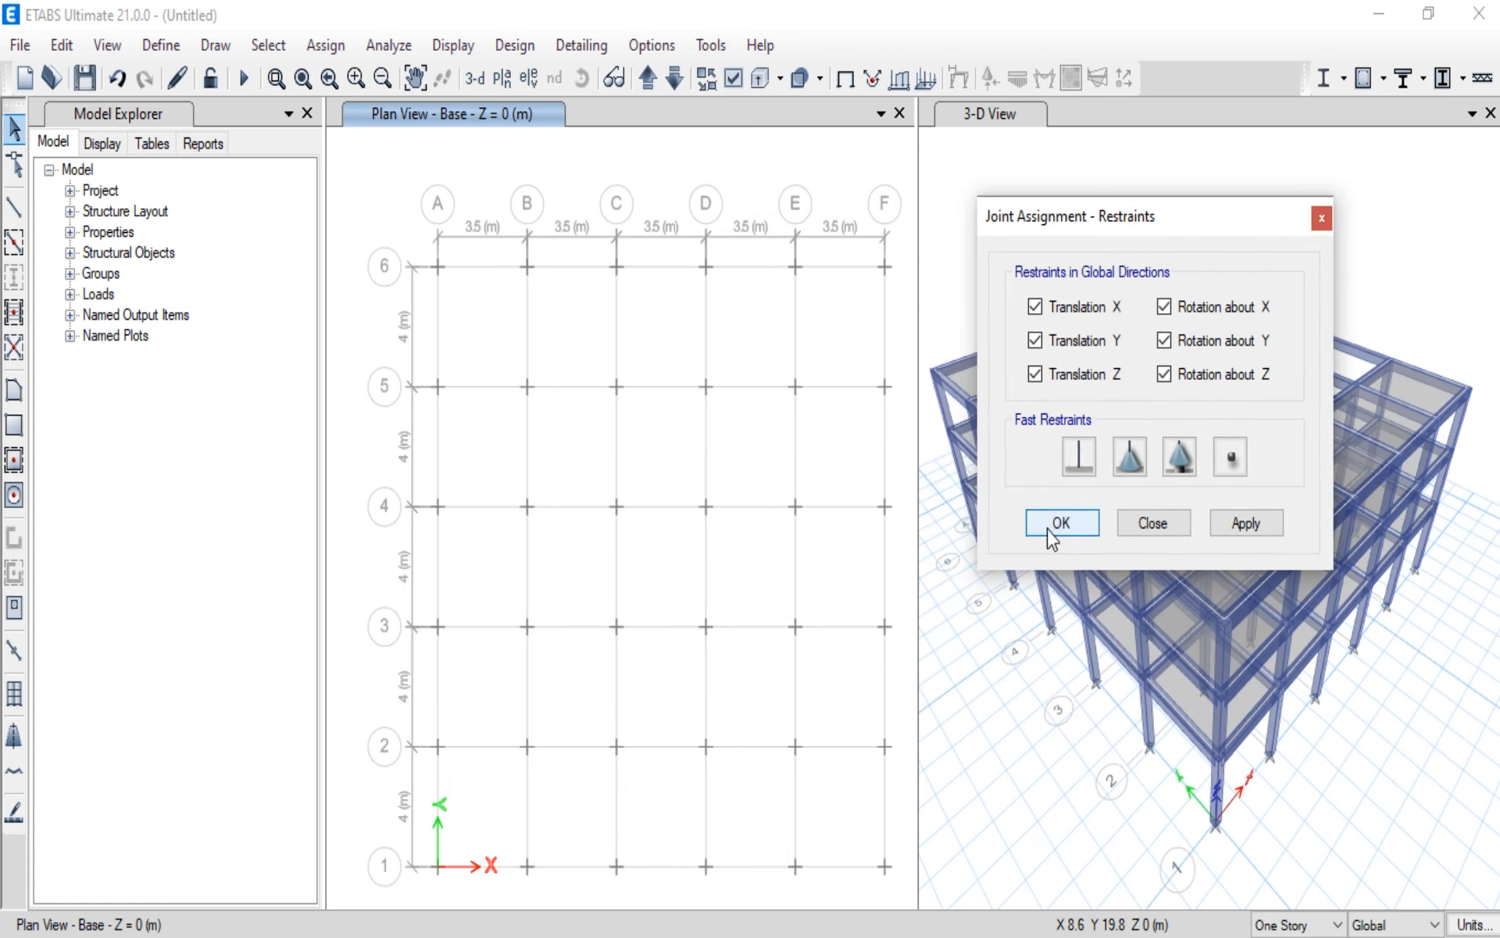
left_click(1322, 219)
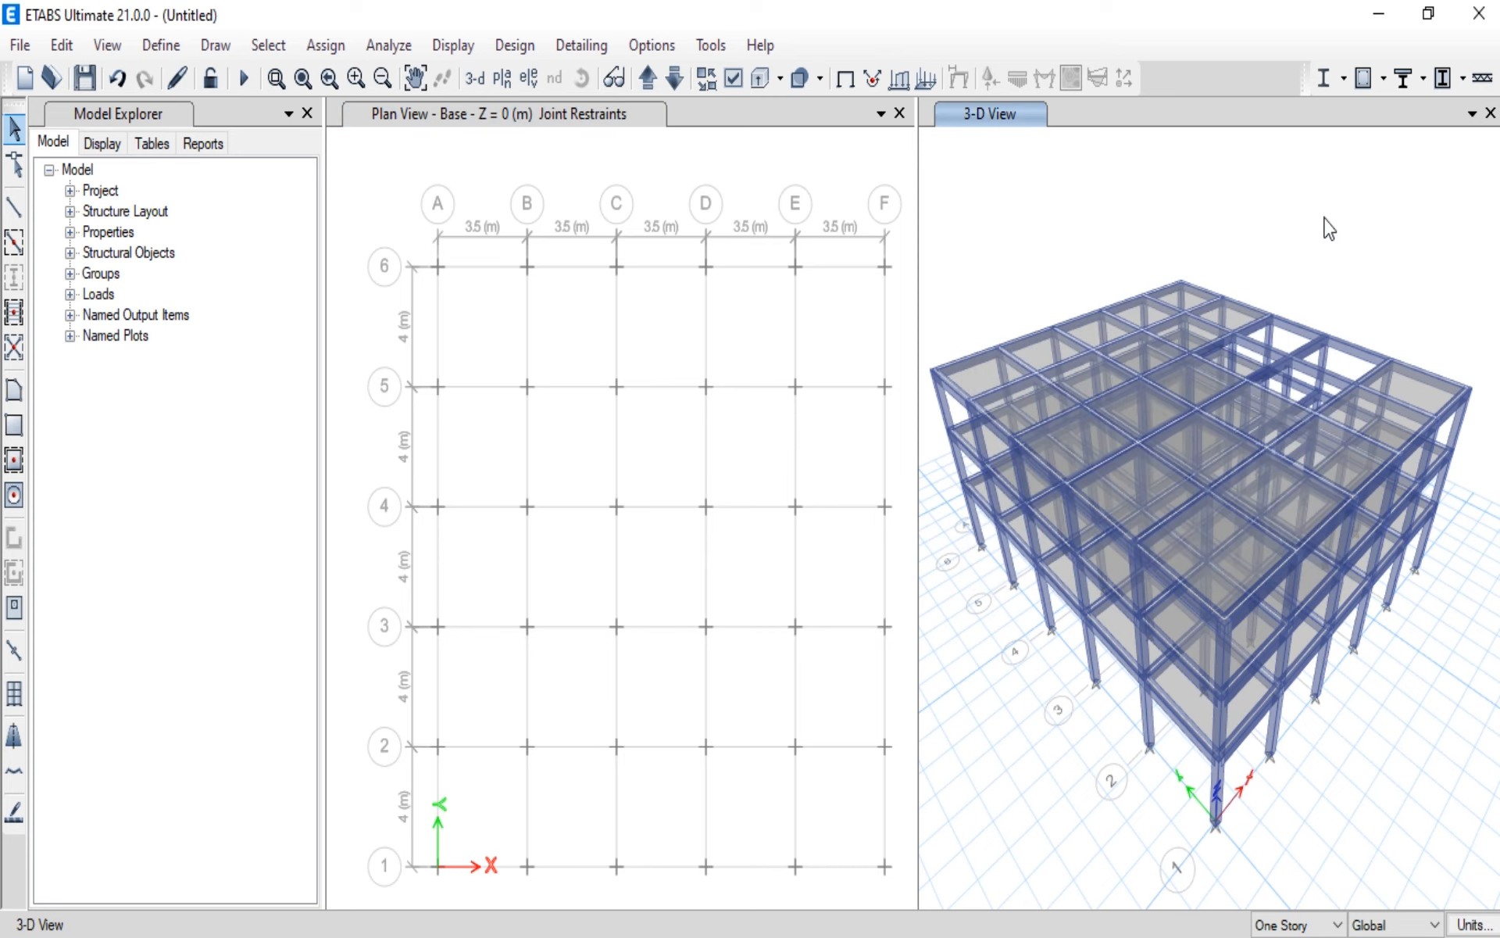
Step: Select all Base joints across grids A to F and 1 to 6 and assign them fixed restraints in all translations and rotations
left_click_drag(407, 233, 906, 896)
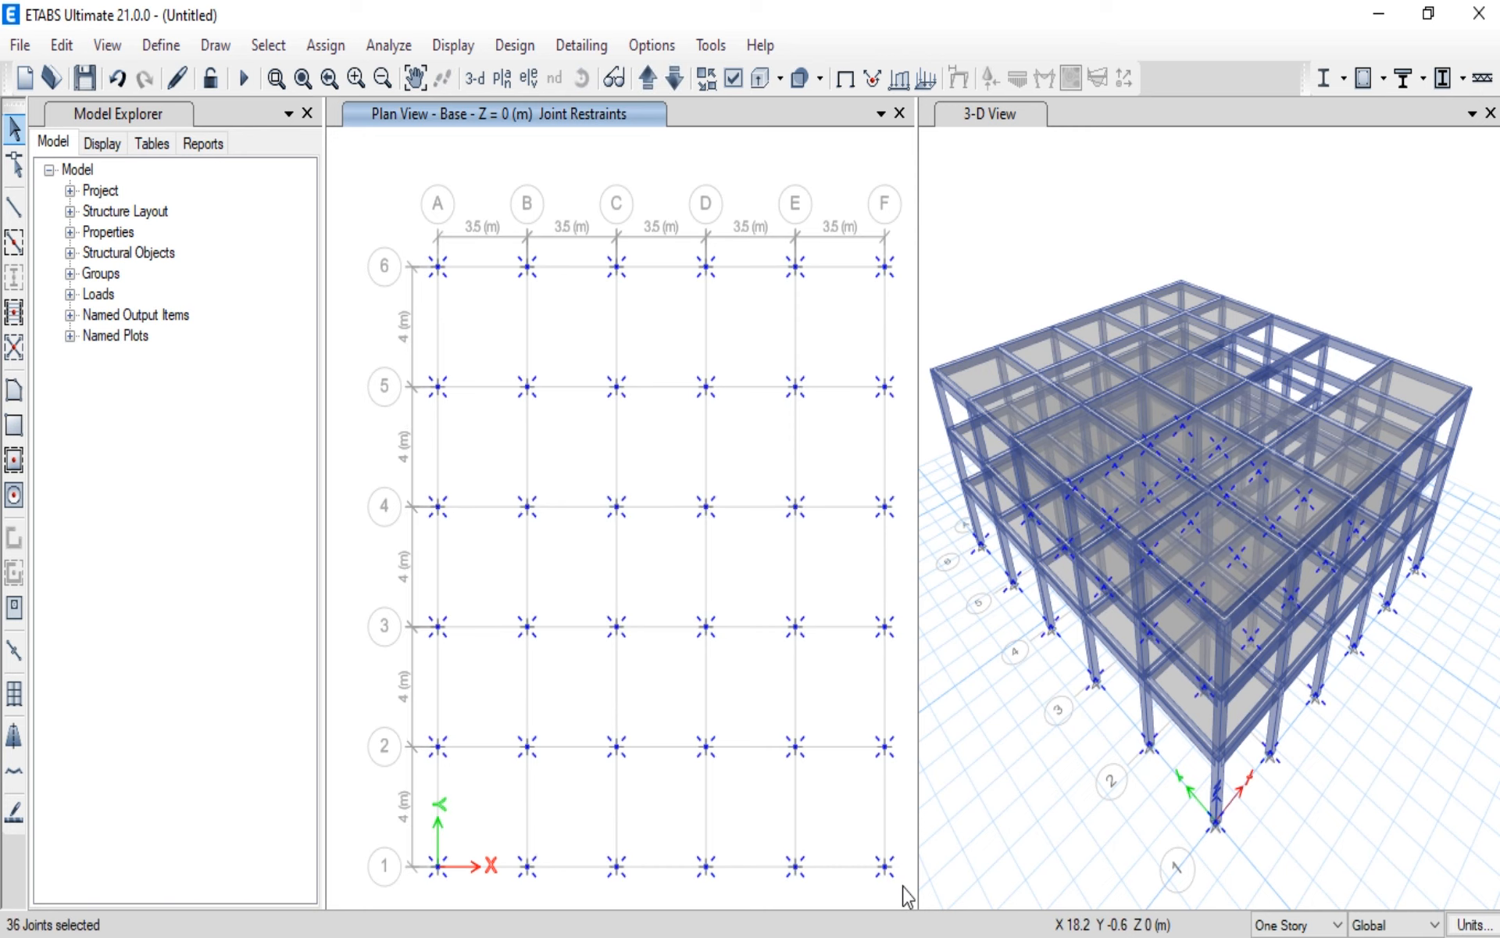
left_click(336, 48)
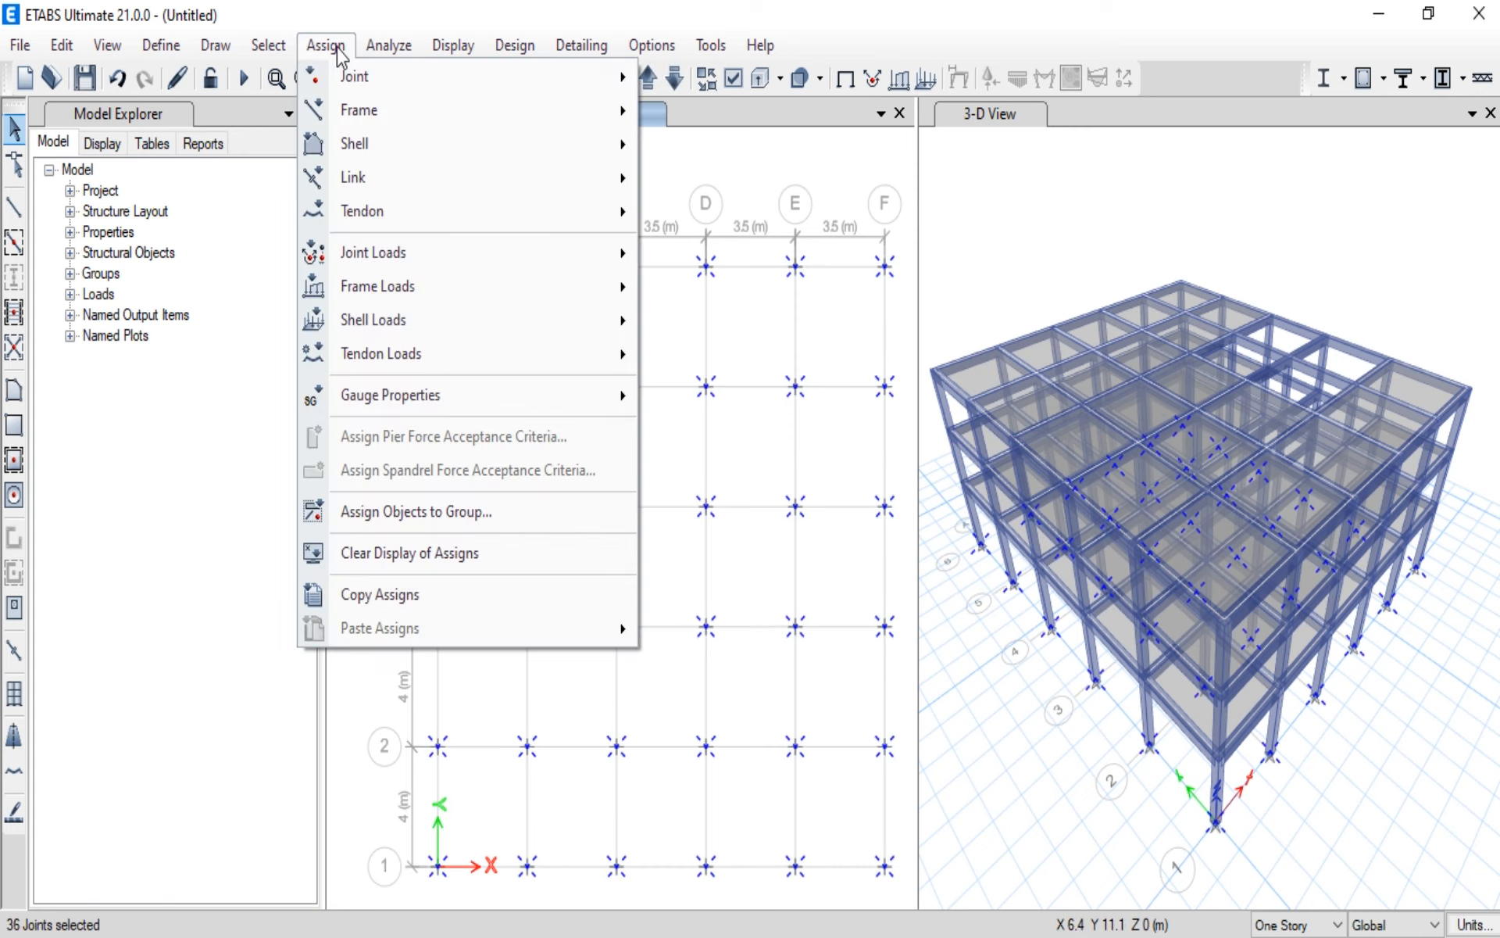
mouse_move(474, 87)
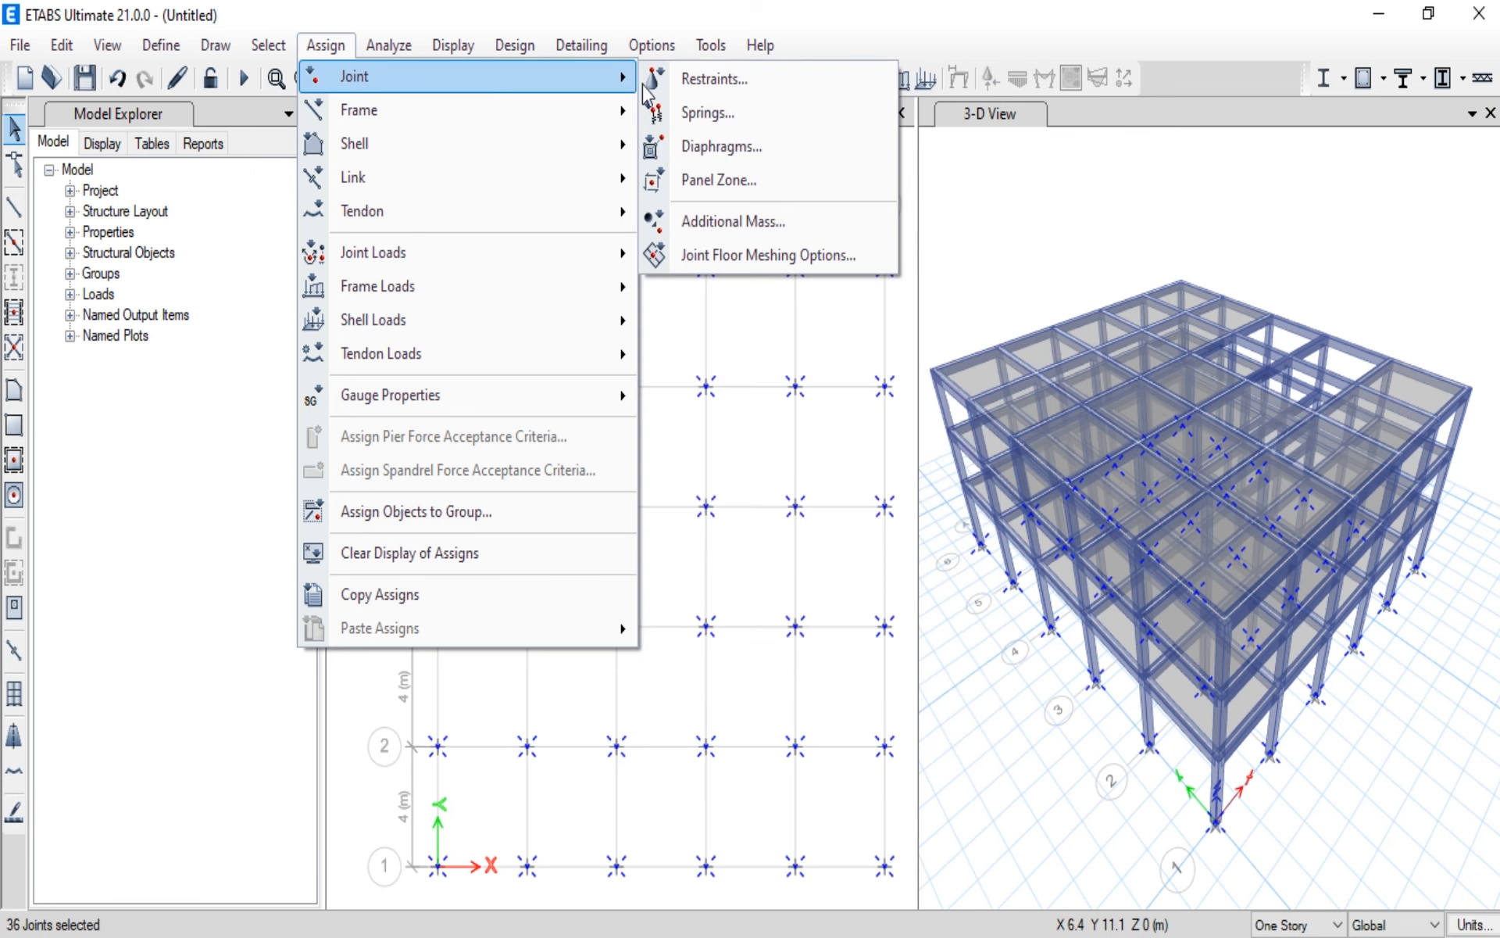
left_click(696, 81)
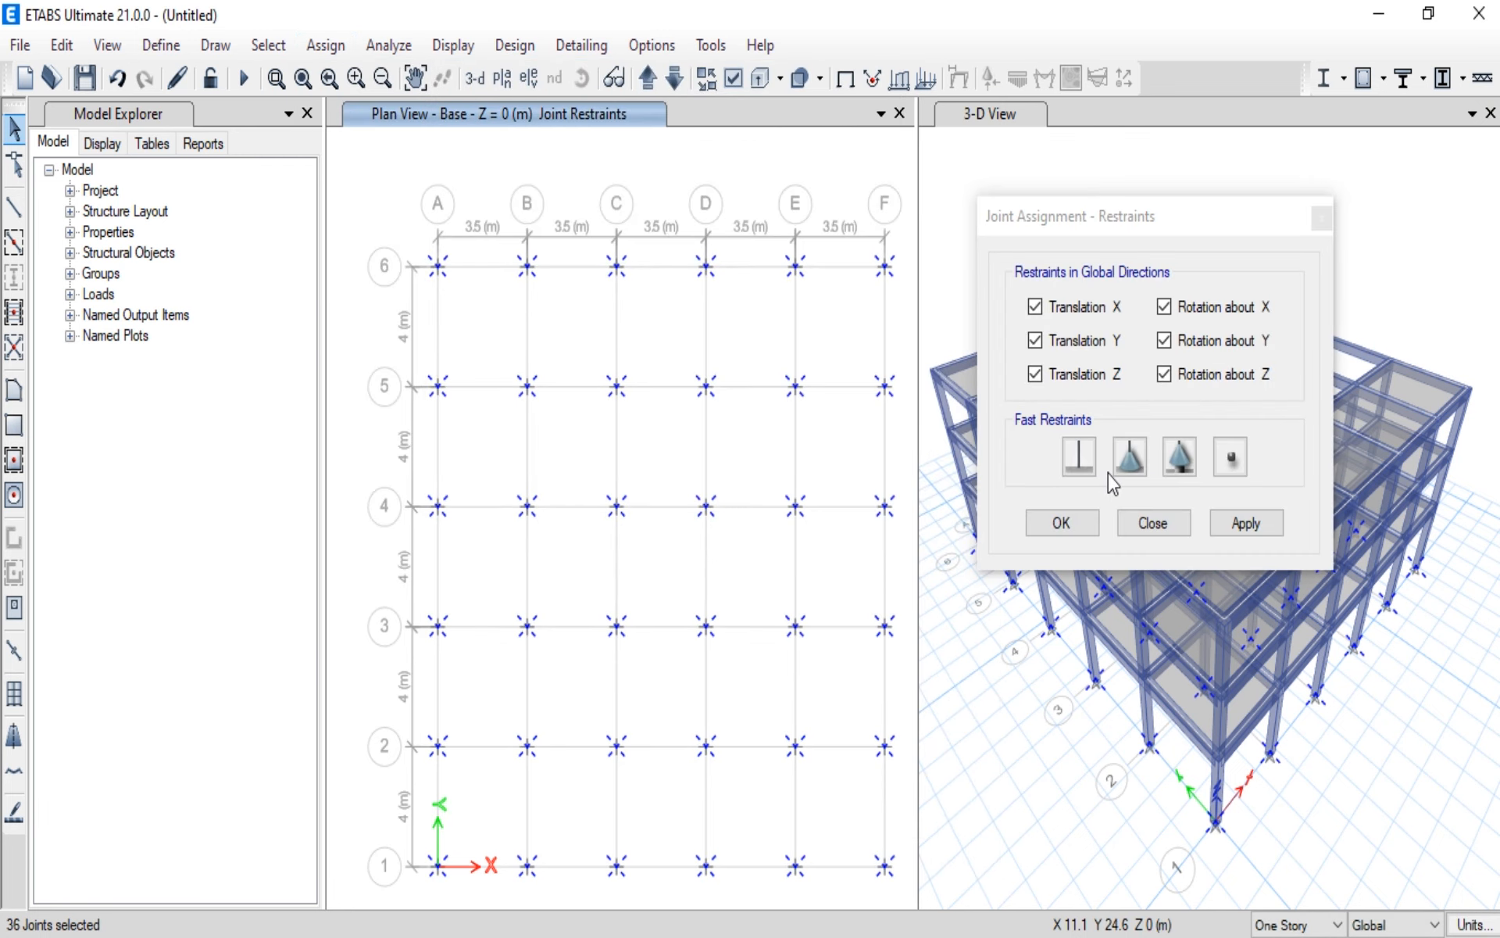
left_click(1081, 464)
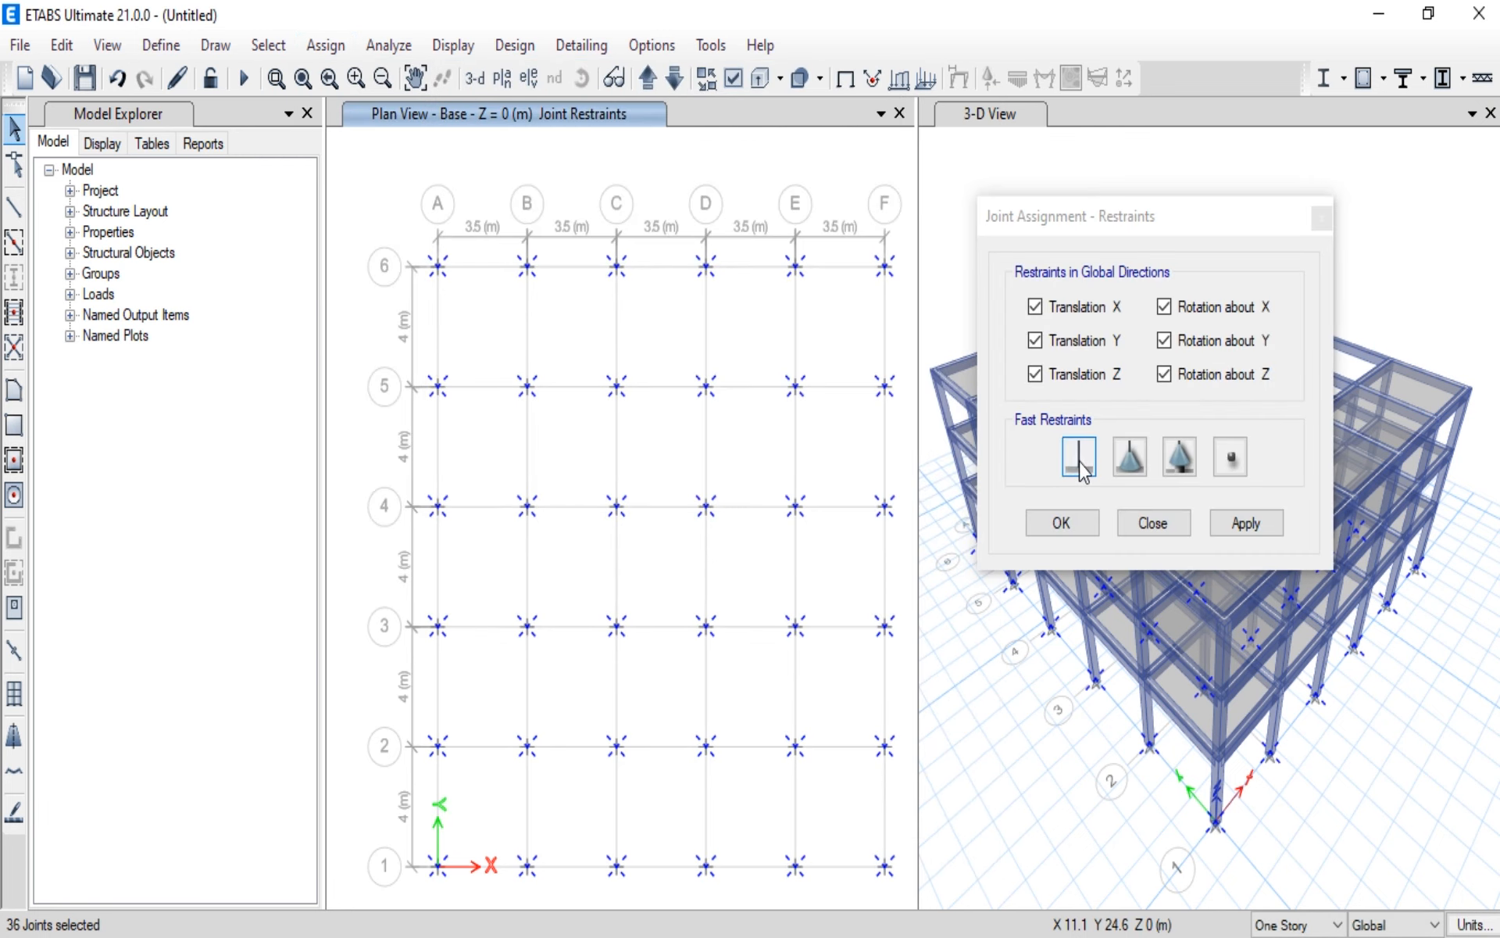
left_click(1243, 524)
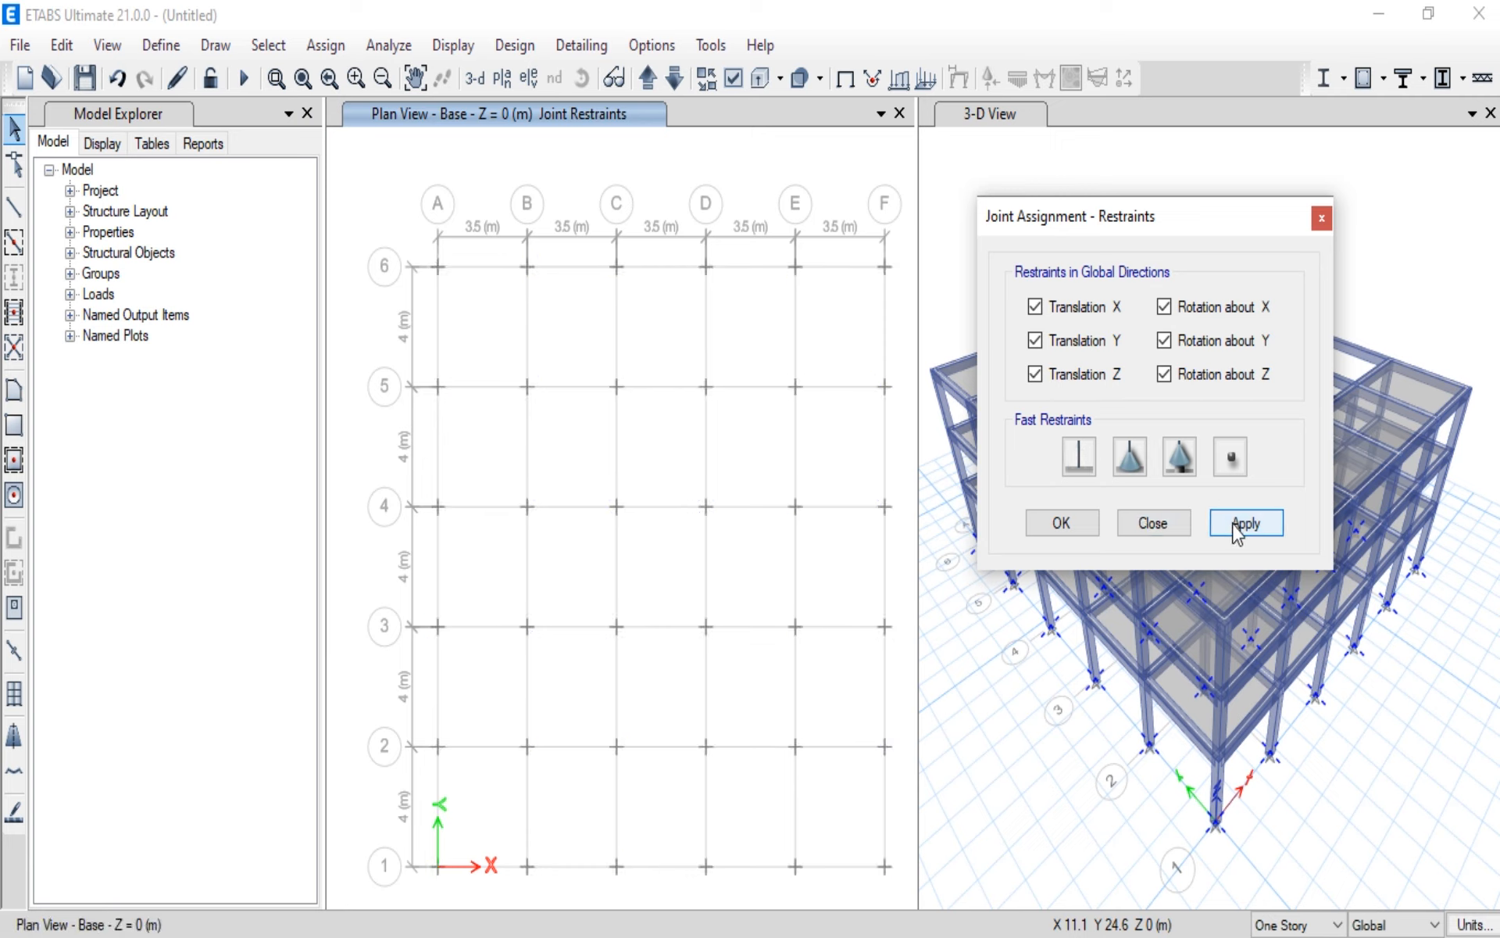
left_click(1063, 523)
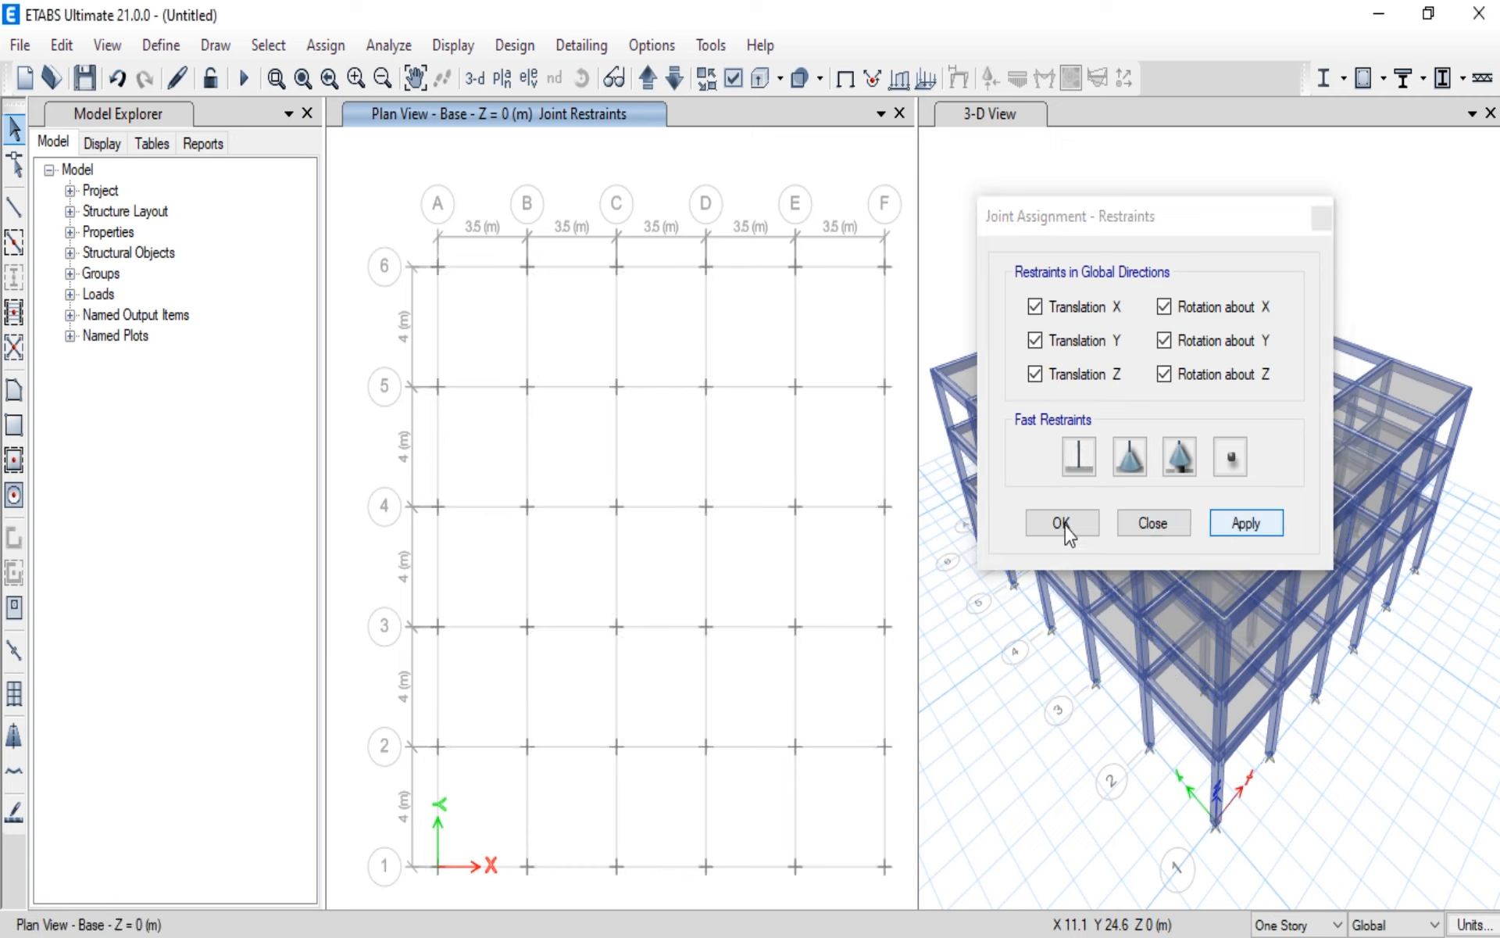
left_click(1154, 523)
Step: Examine the support at the base of the corner column at grid A-1 in the 3-D view
left_click(1157, 576)
scroll(1213, 781, "up", 7)
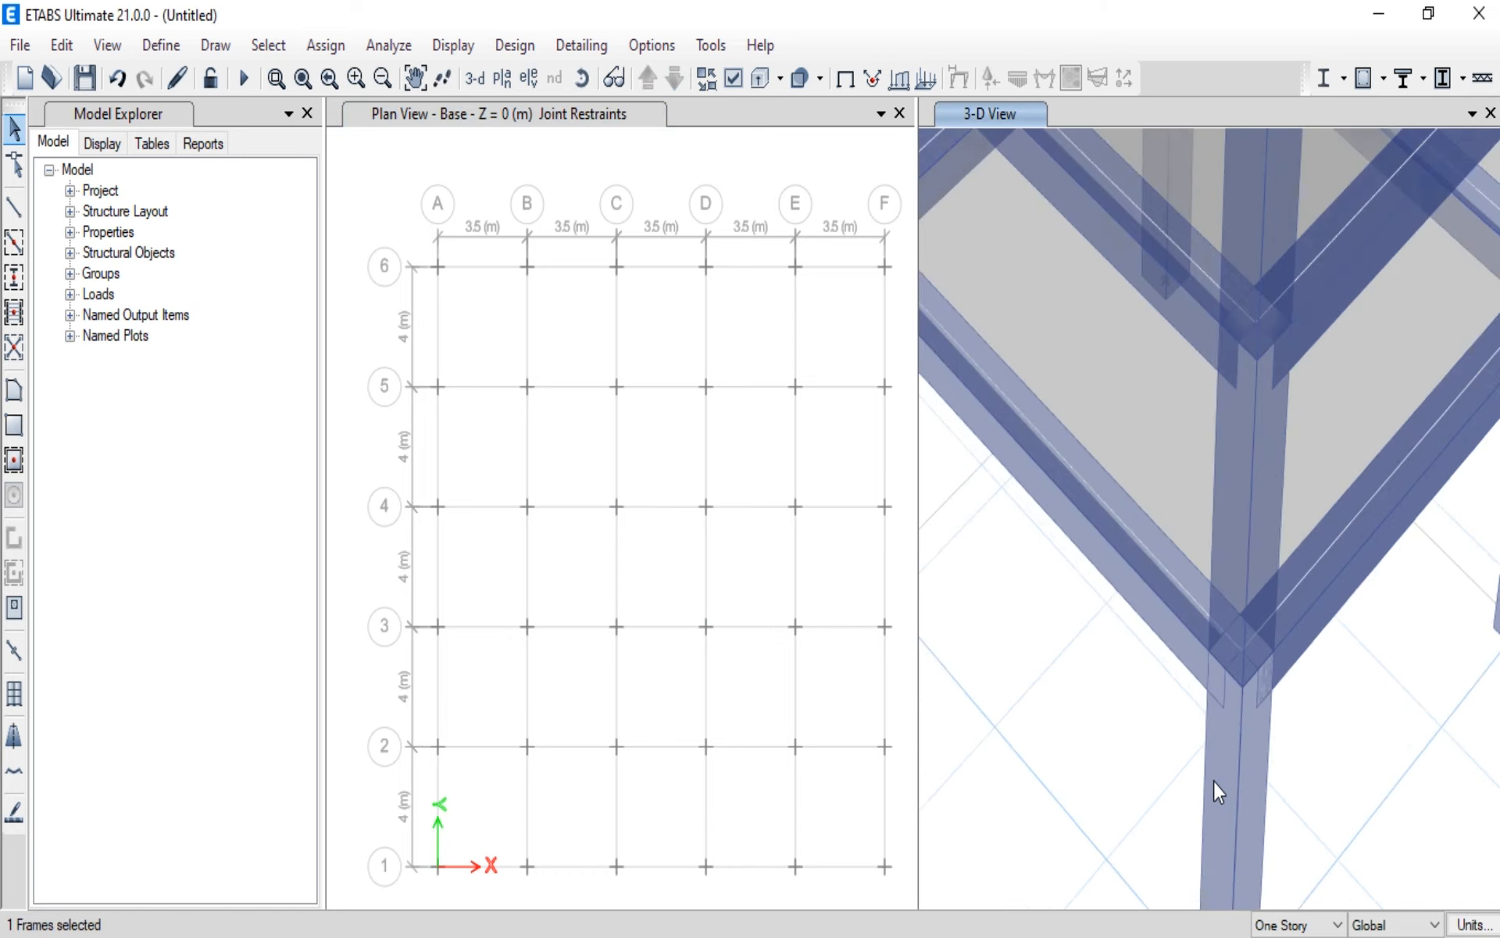
middle_click_drag(1244, 848, 1165, 425)
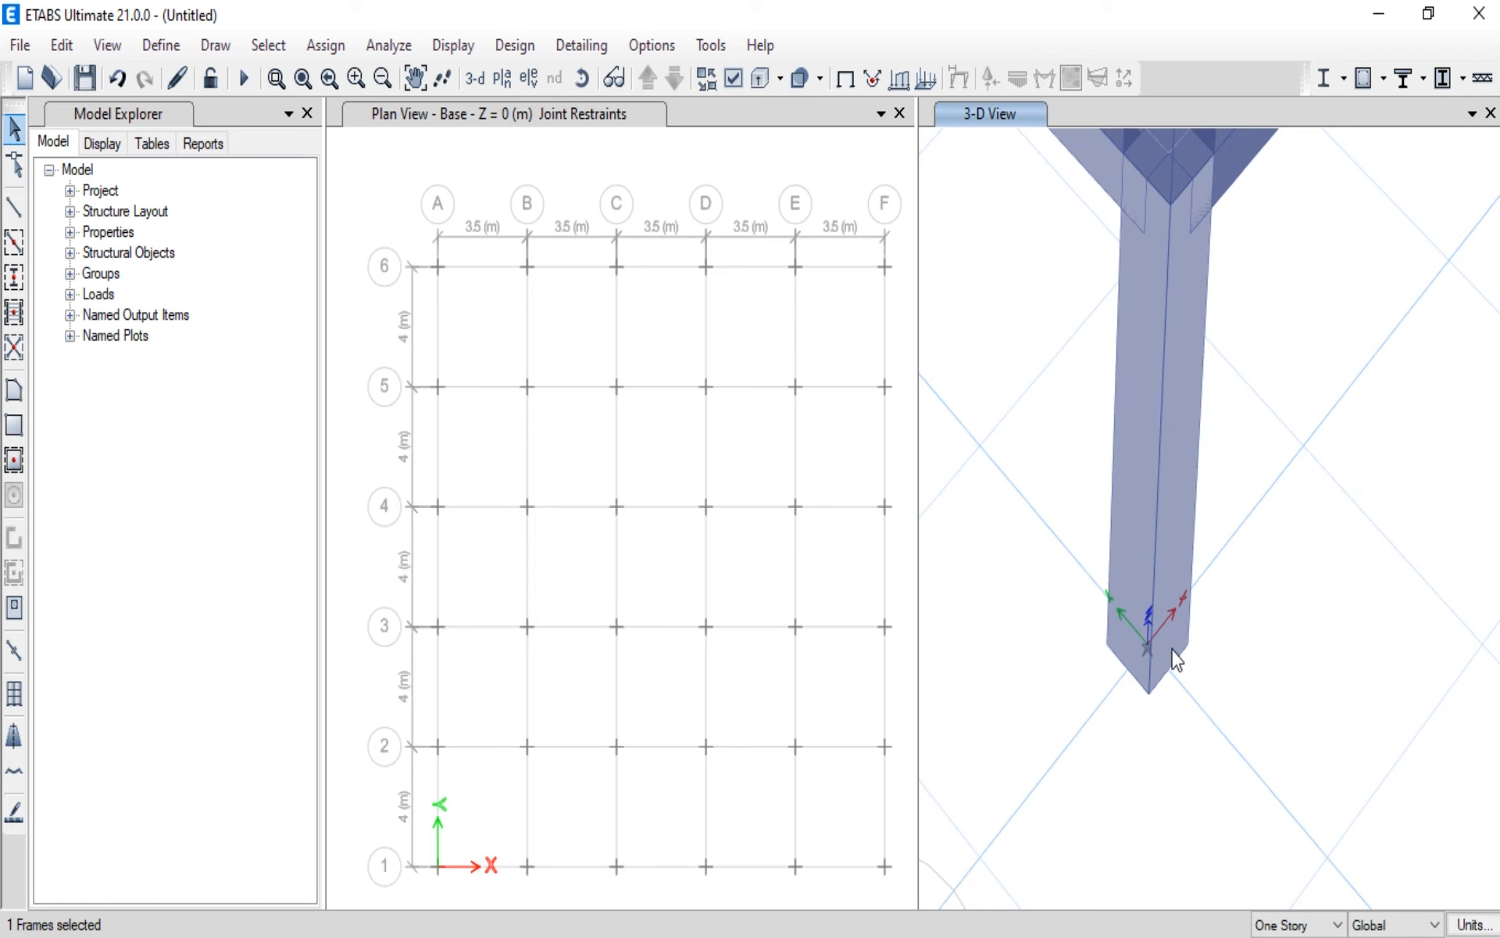
scroll(1173, 656, "down", 4)
scroll(1176, 660, "down", 5)
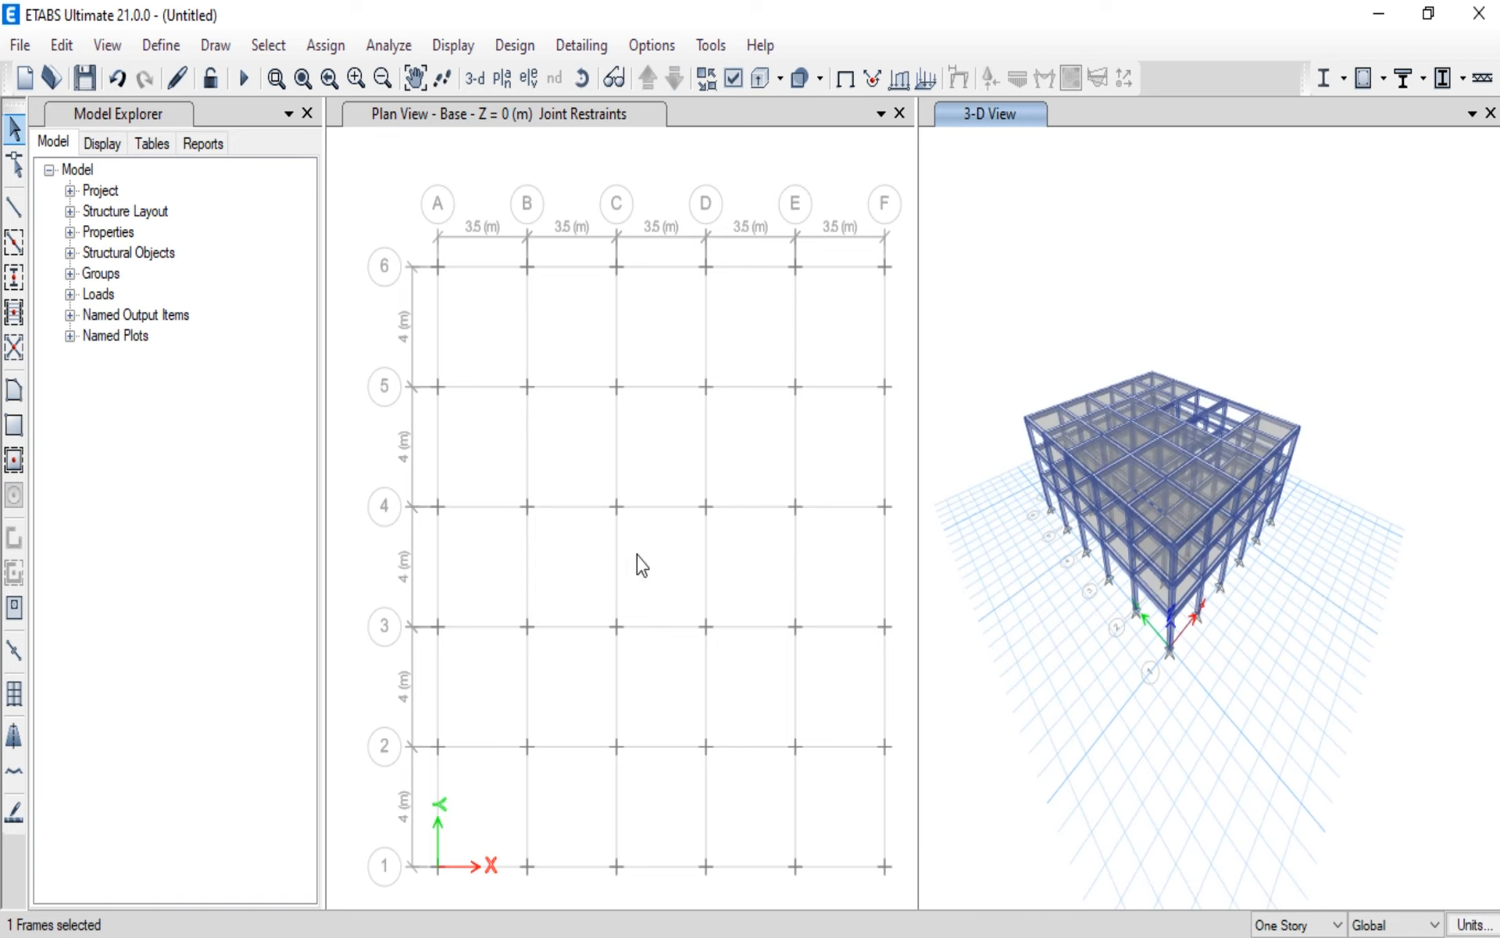
left_click(12, 130)
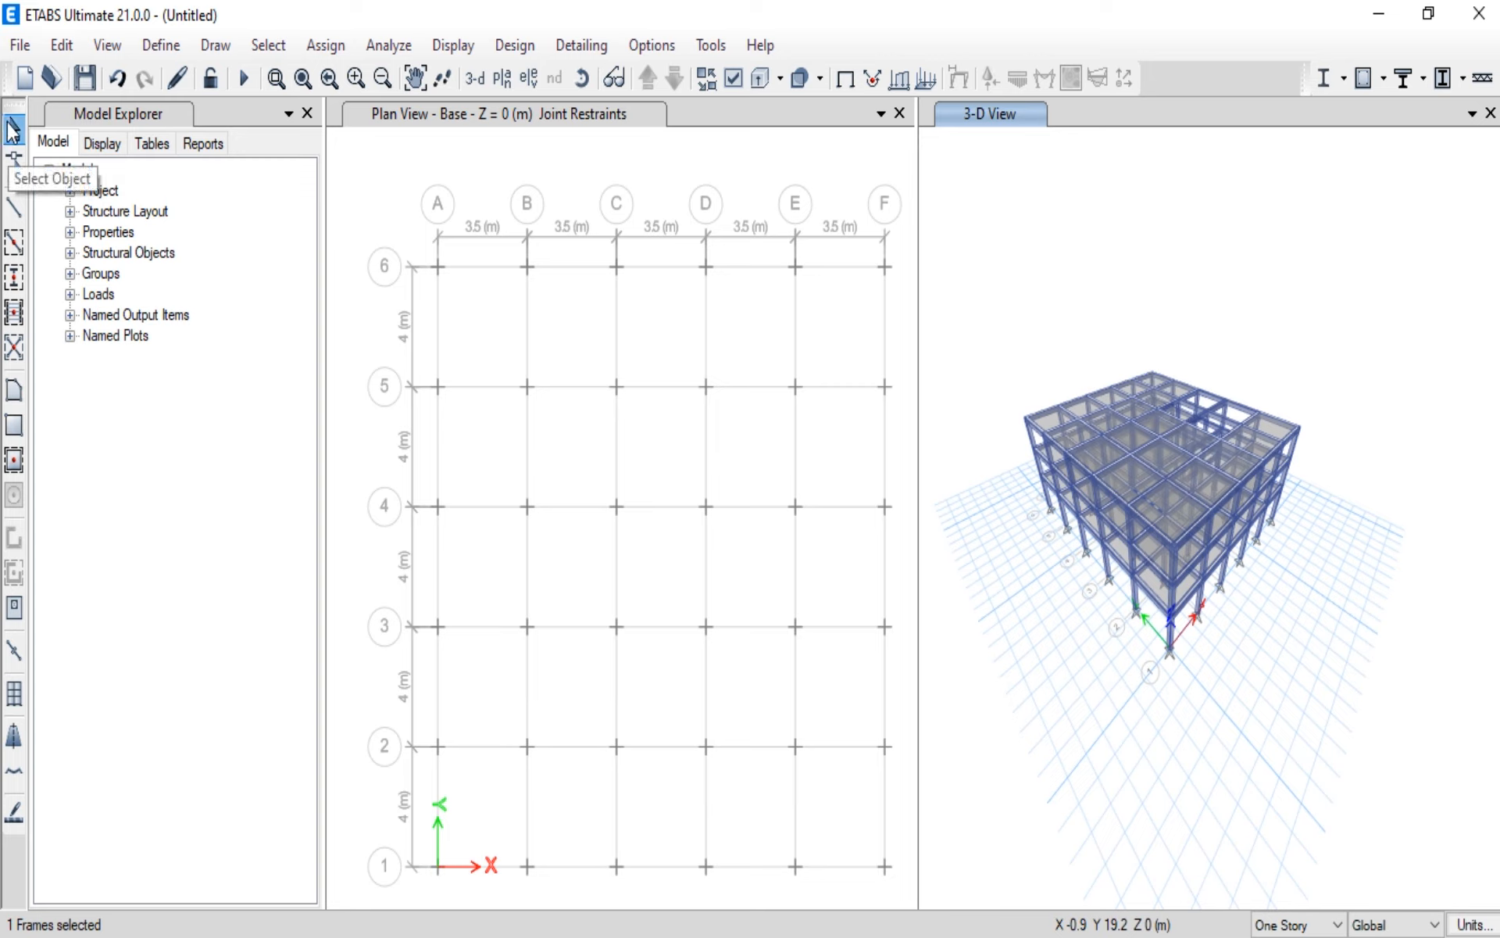